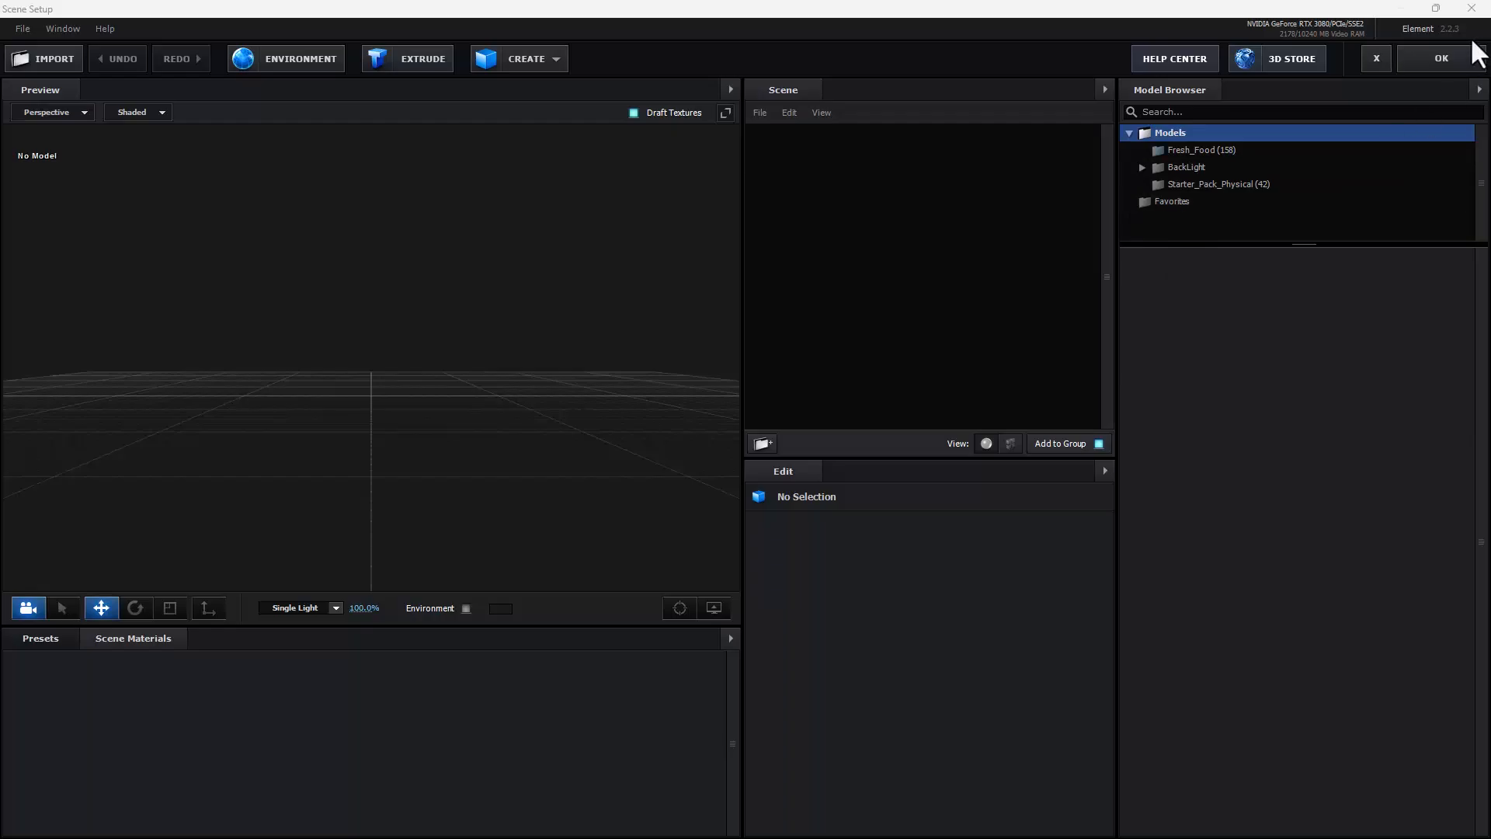
Step: Close the Scene Setup window and quit After Effects
left_click(1471, 8)
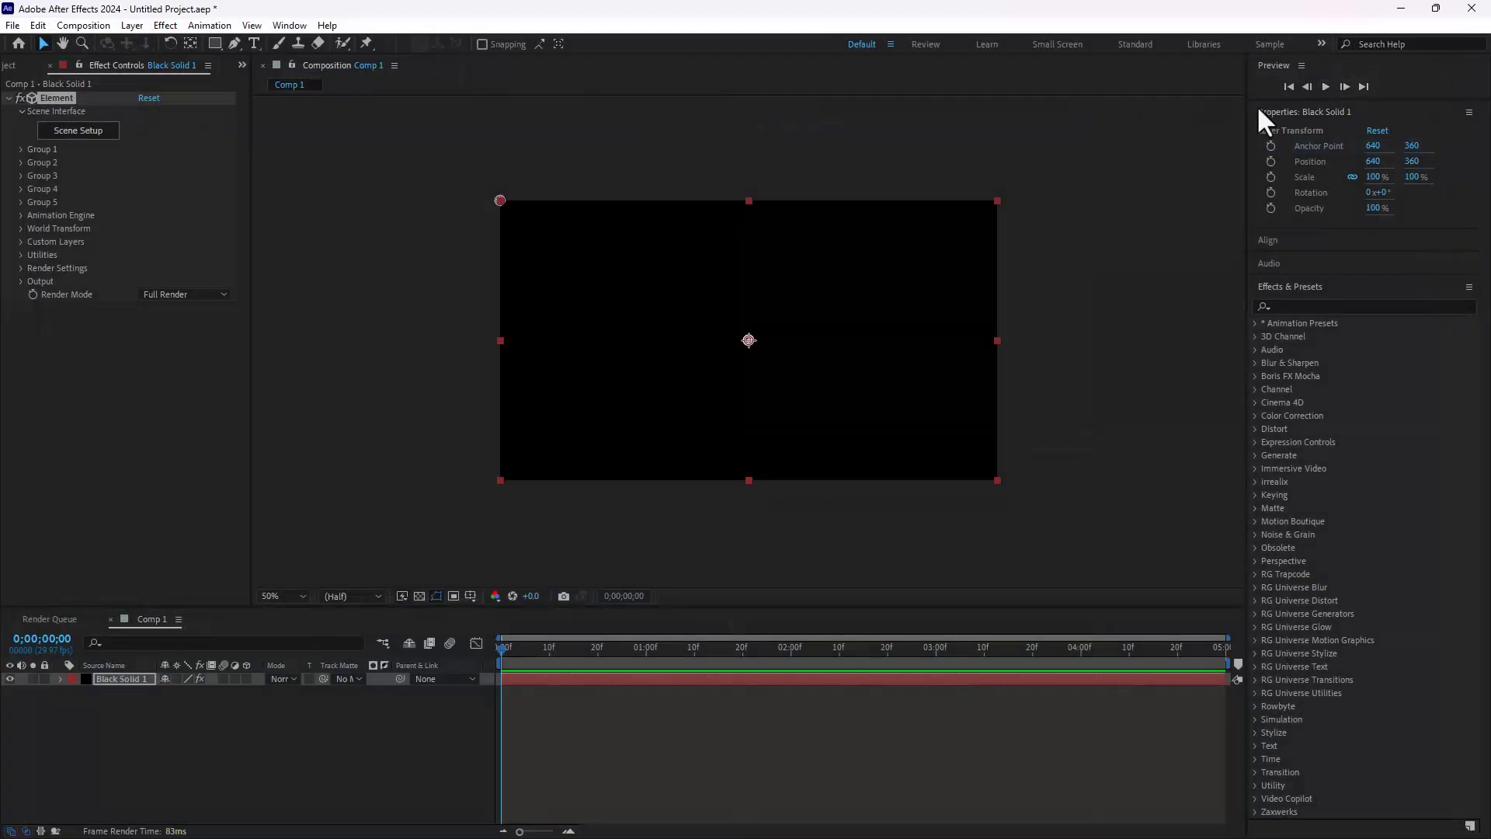
left_click(1472, 9)
left_click(773, 443)
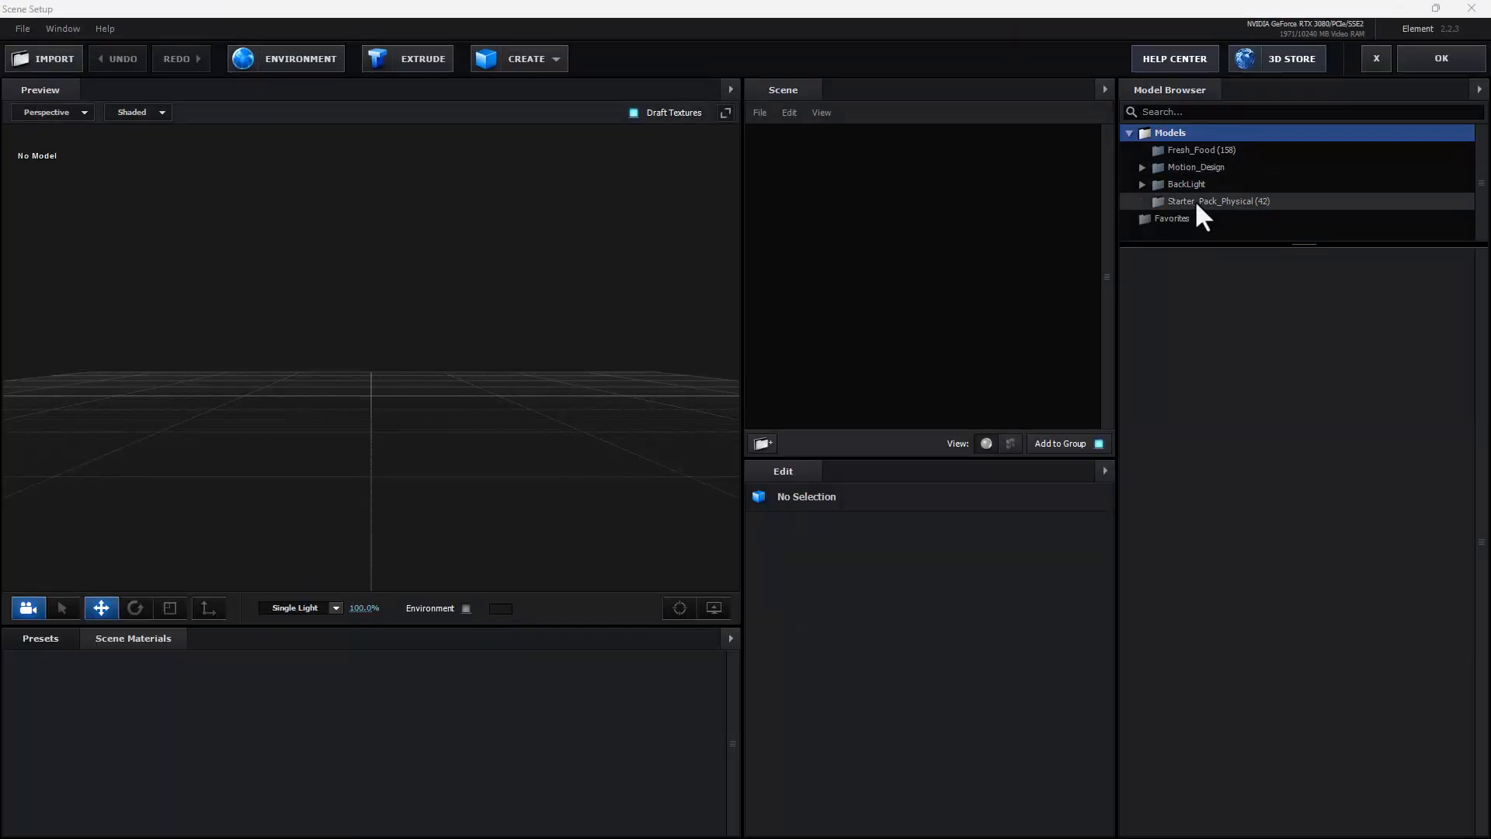
Step: Check the Motion_Design model folder and add the soda_can model from Starter_Pack_Physical to the scene
double_click(1209, 166)
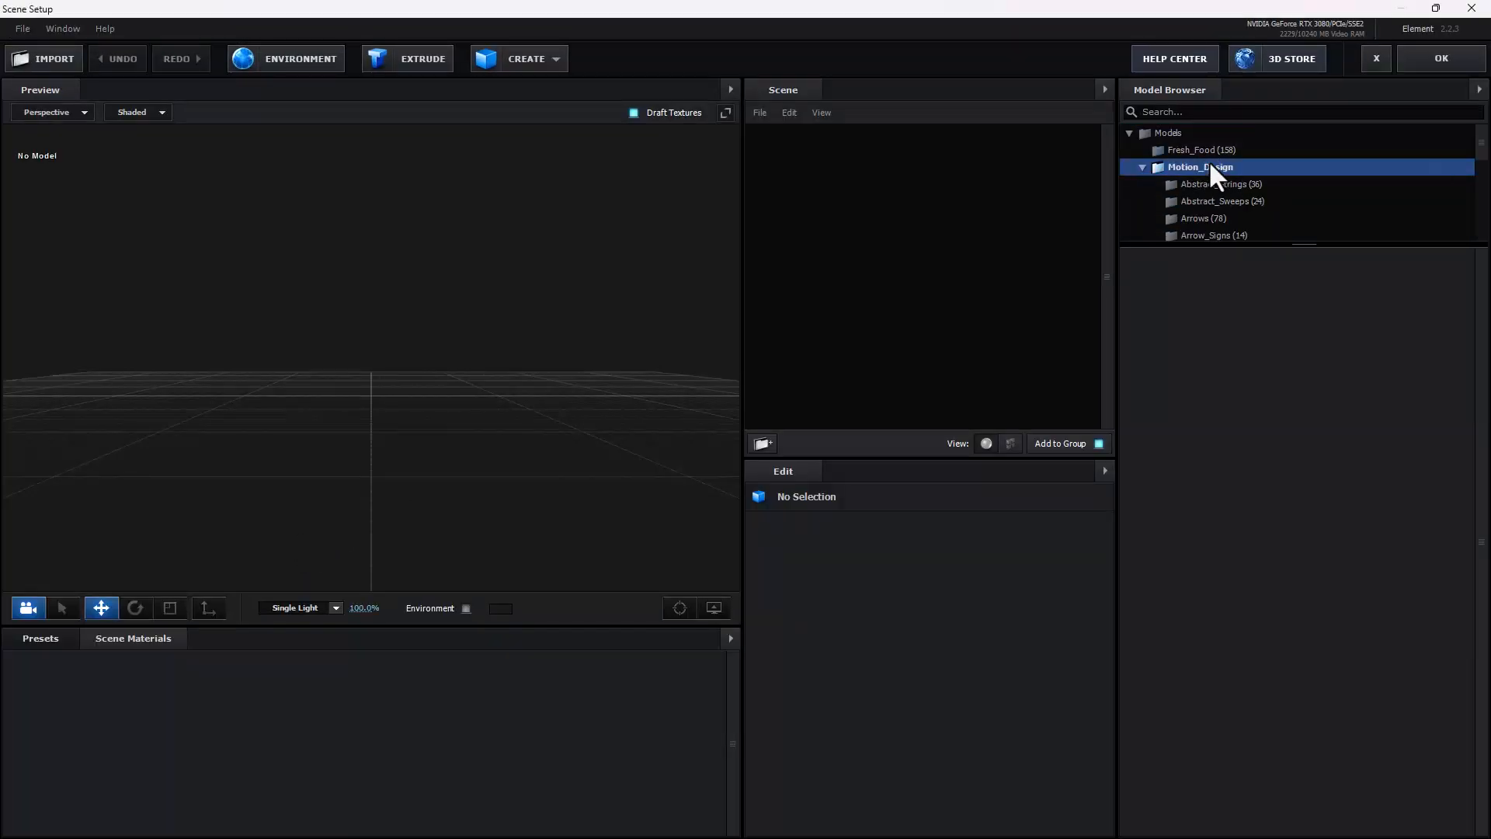
double_click(1162, 166)
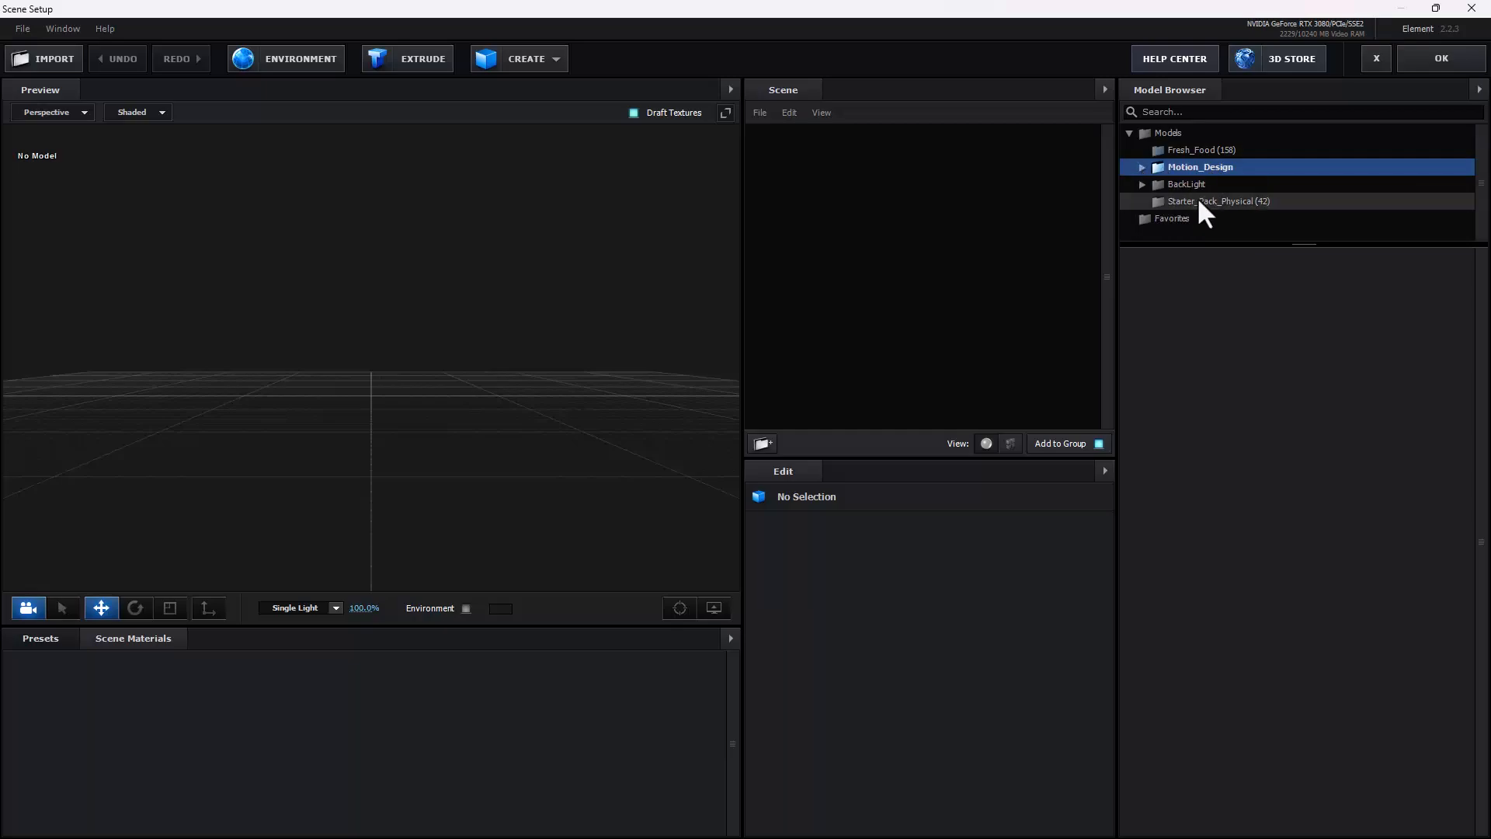
left_click(1200, 200)
left_click(1213, 635)
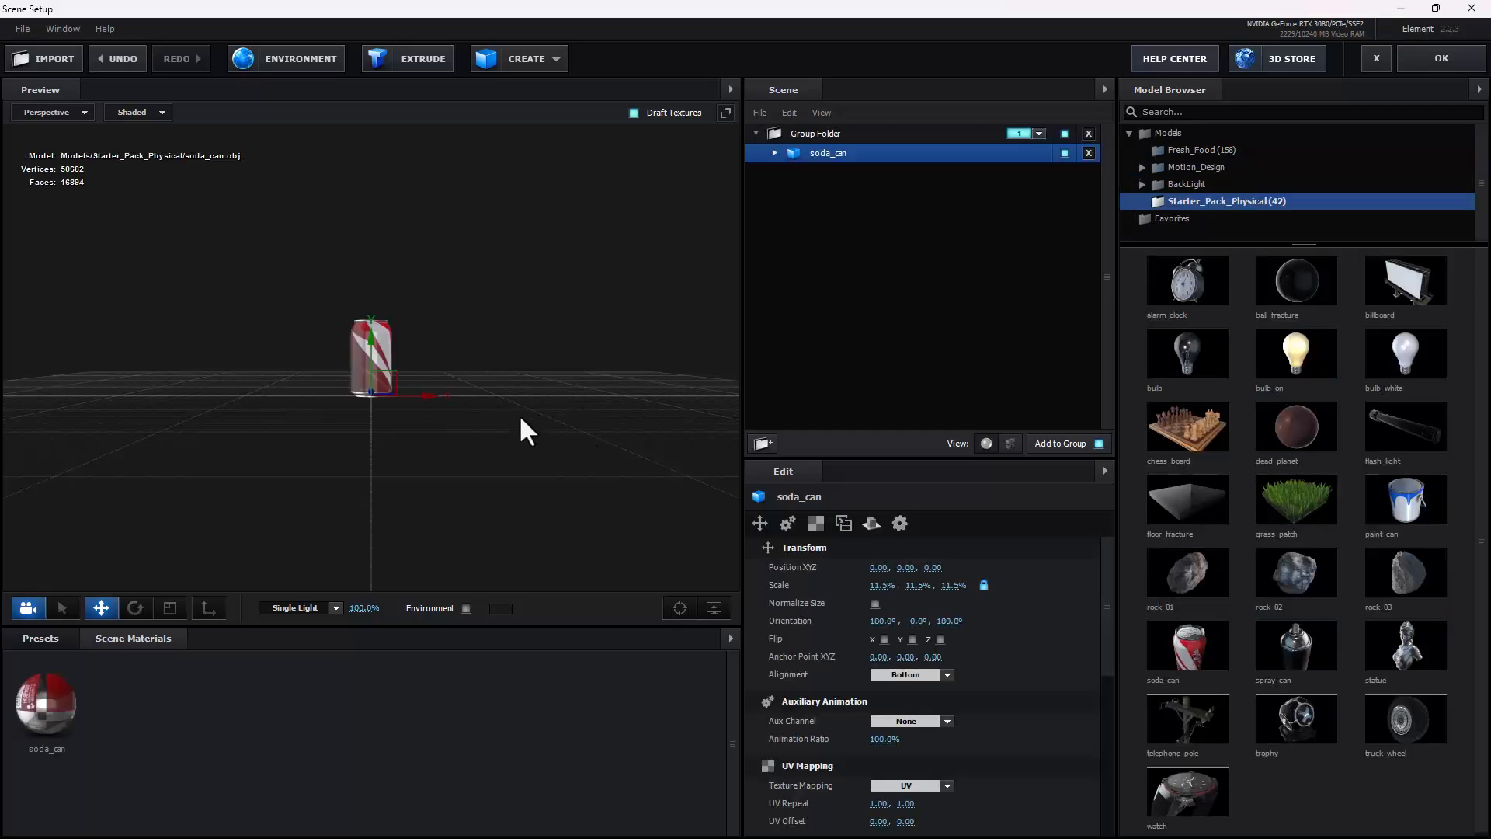
left_click_drag(468, 402, 357, 370)
scroll(358, 371, "up", 5)
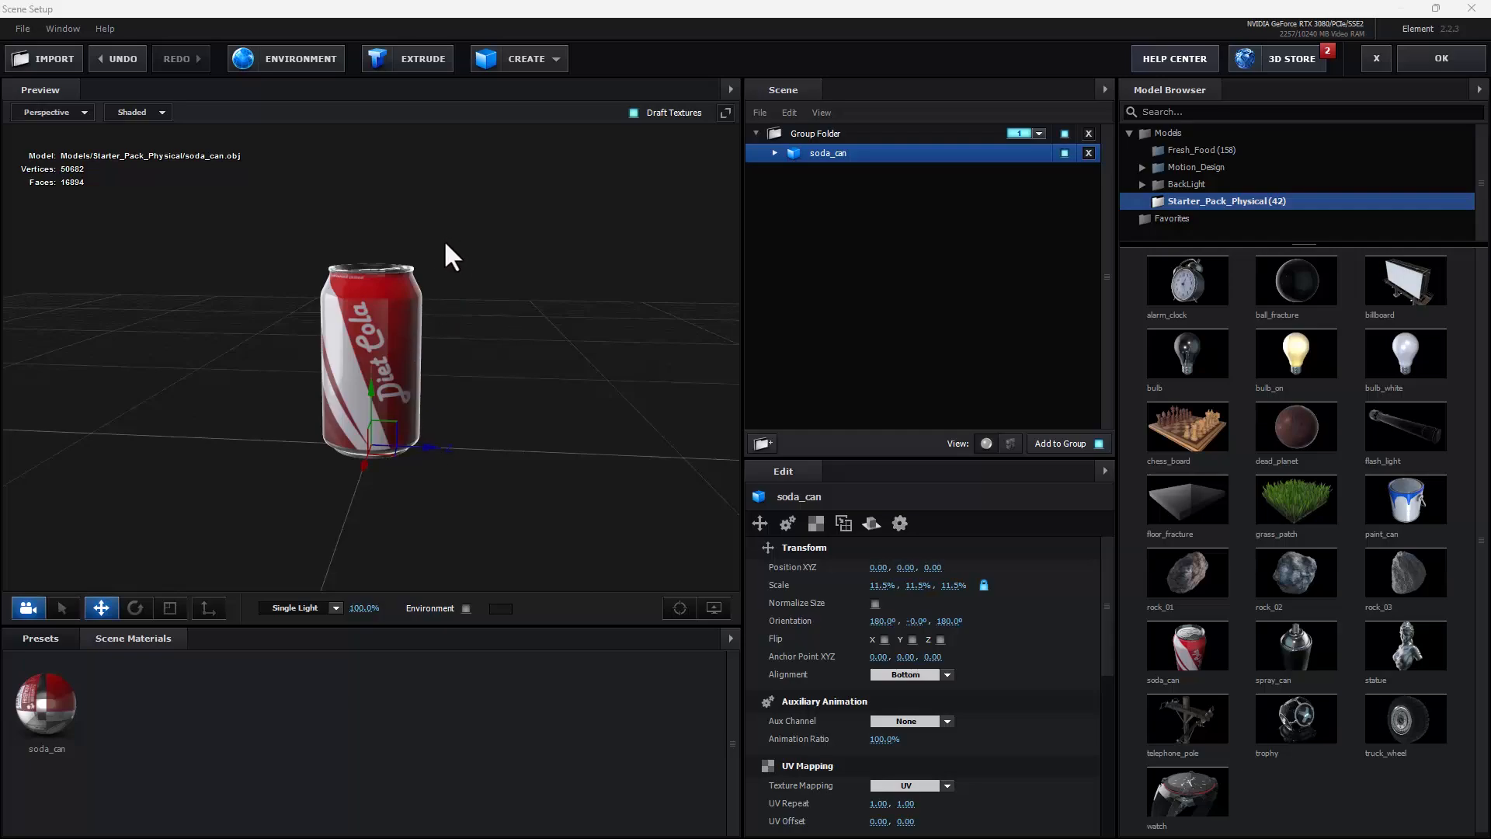
left_click_drag(432, 348, 379, 329)
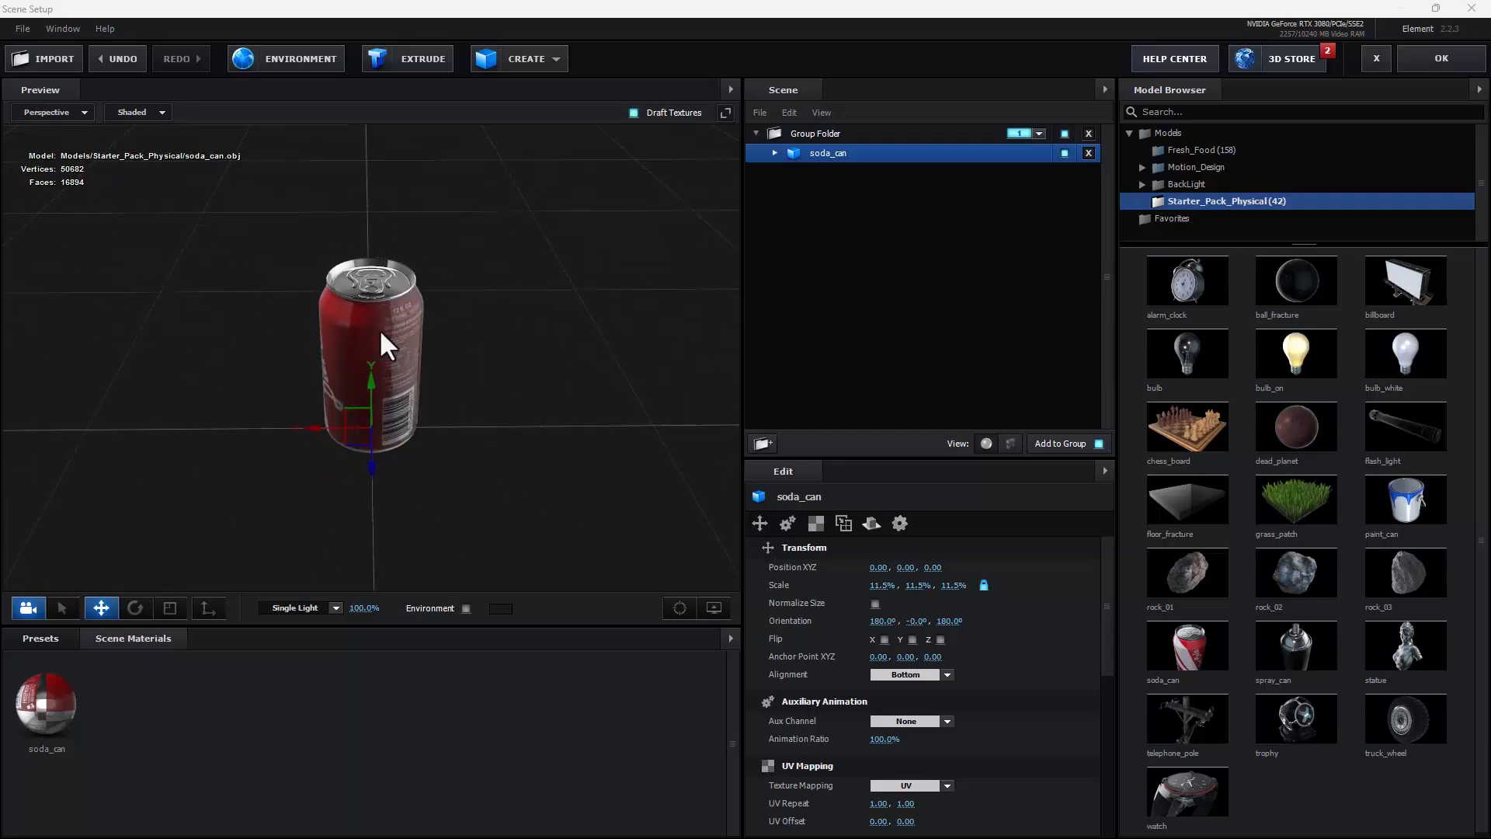
Step: Add the liquid_15 model from the Liquids folder of Motion_Design to the scene
left_click(1209, 168)
scroll(1202, 204, "down", 5)
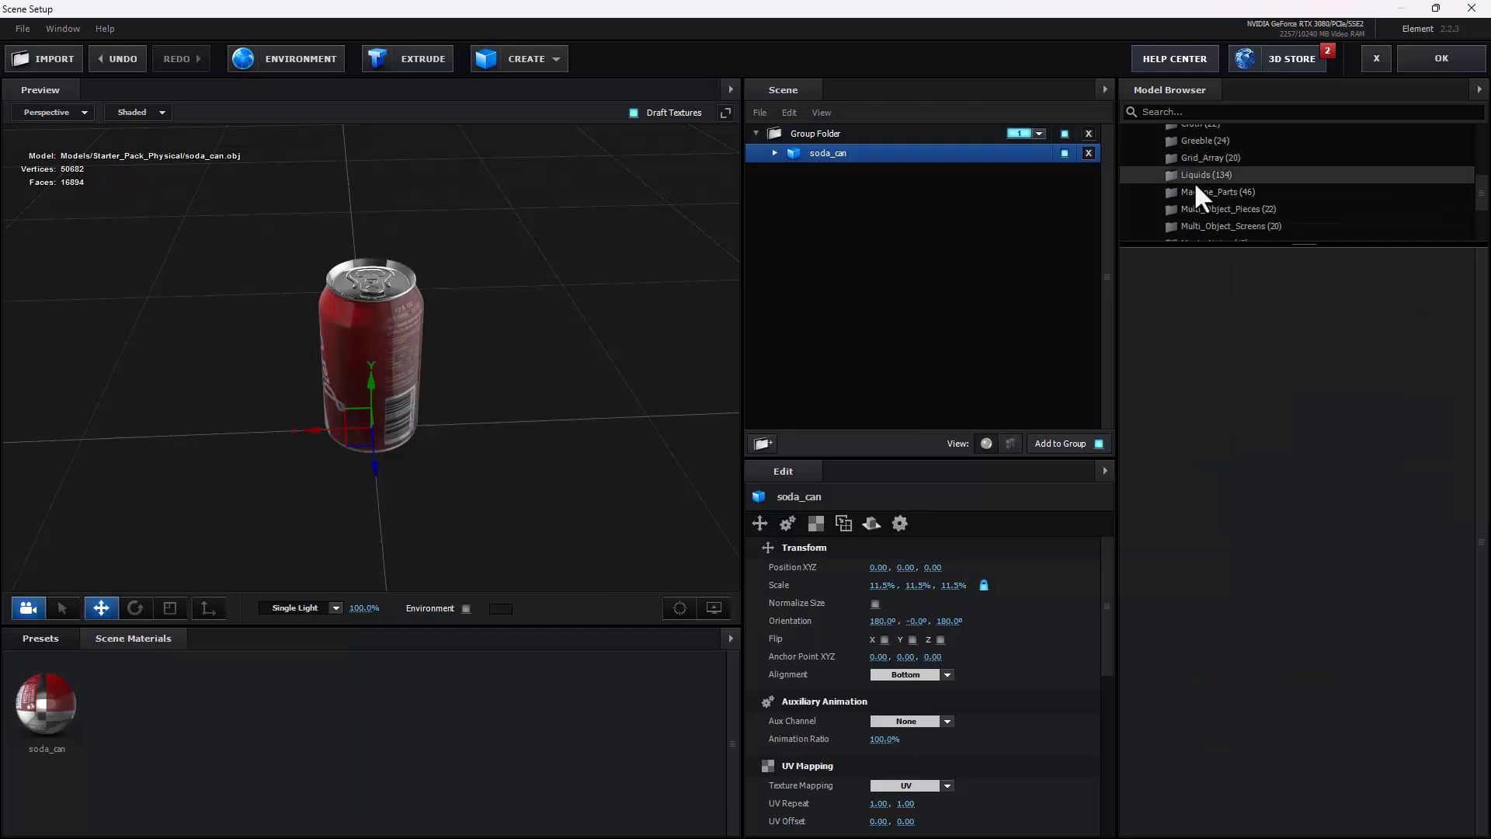
scroll(1202, 176, "down", 3)
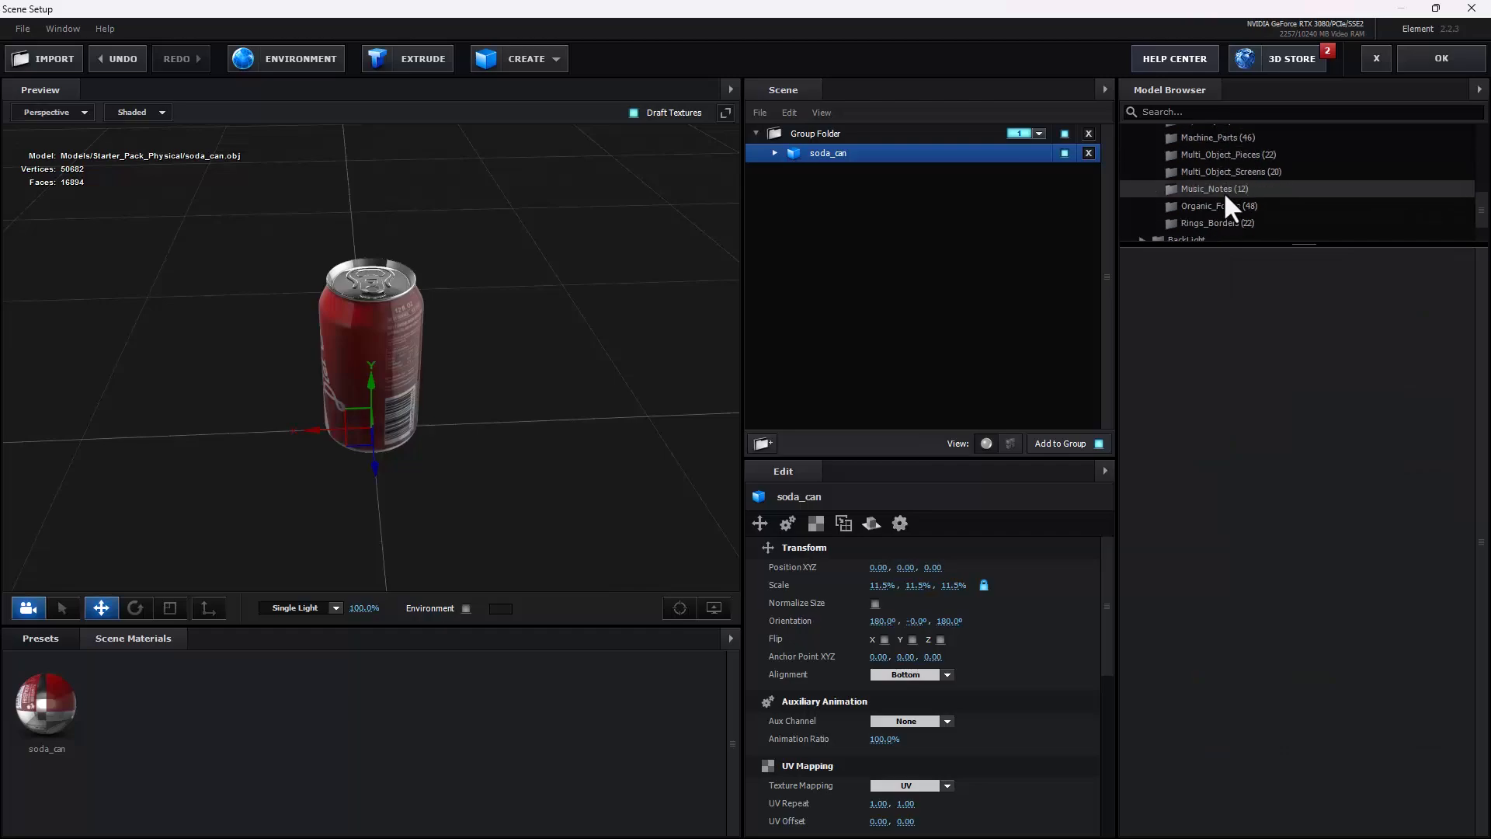
scroll(1209, 202, "up", 6)
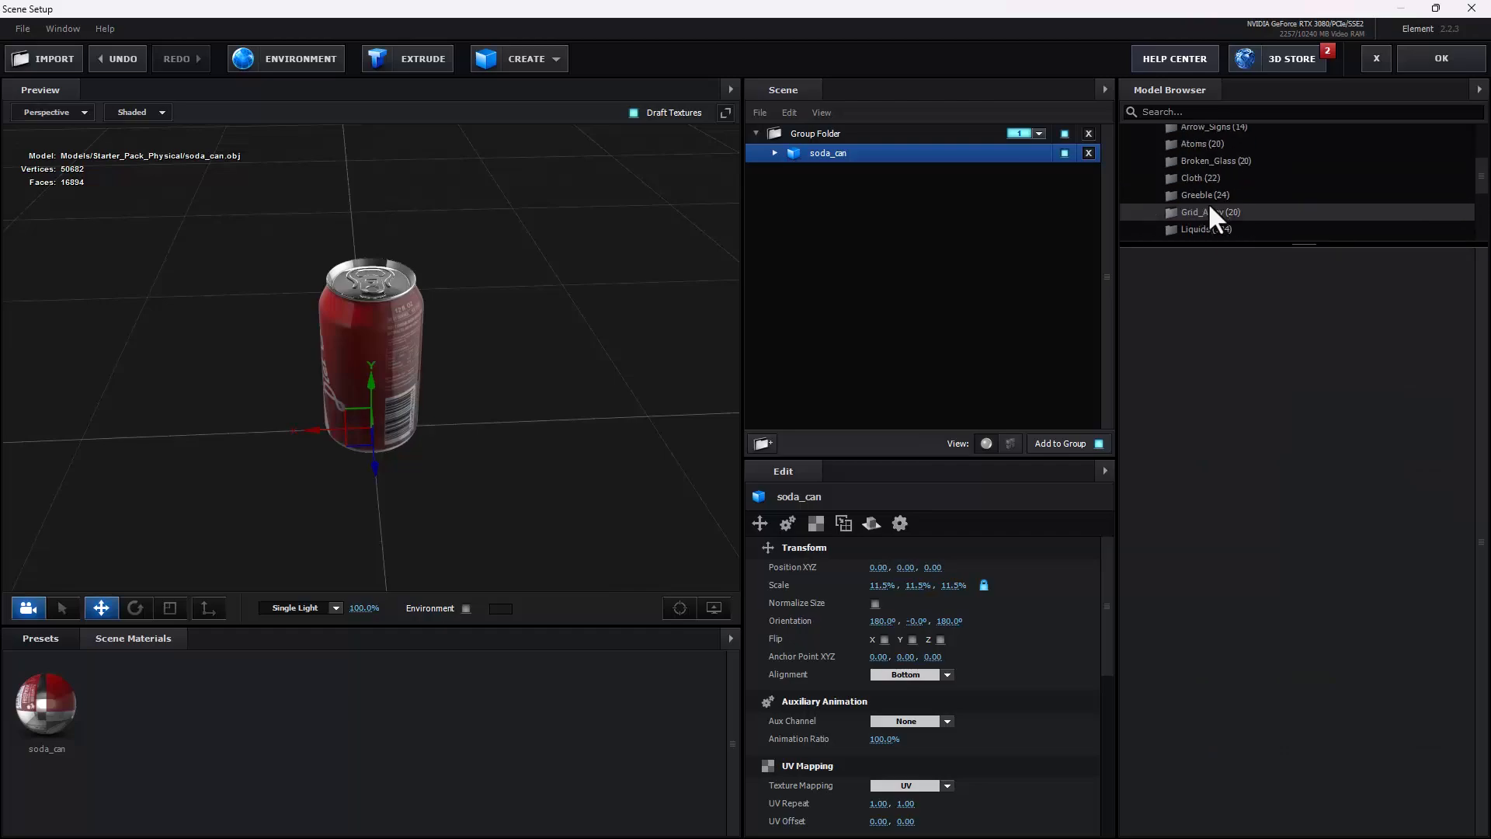
scroll(1209, 188, "up", 4)
scroll(1209, 188, "down", 4)
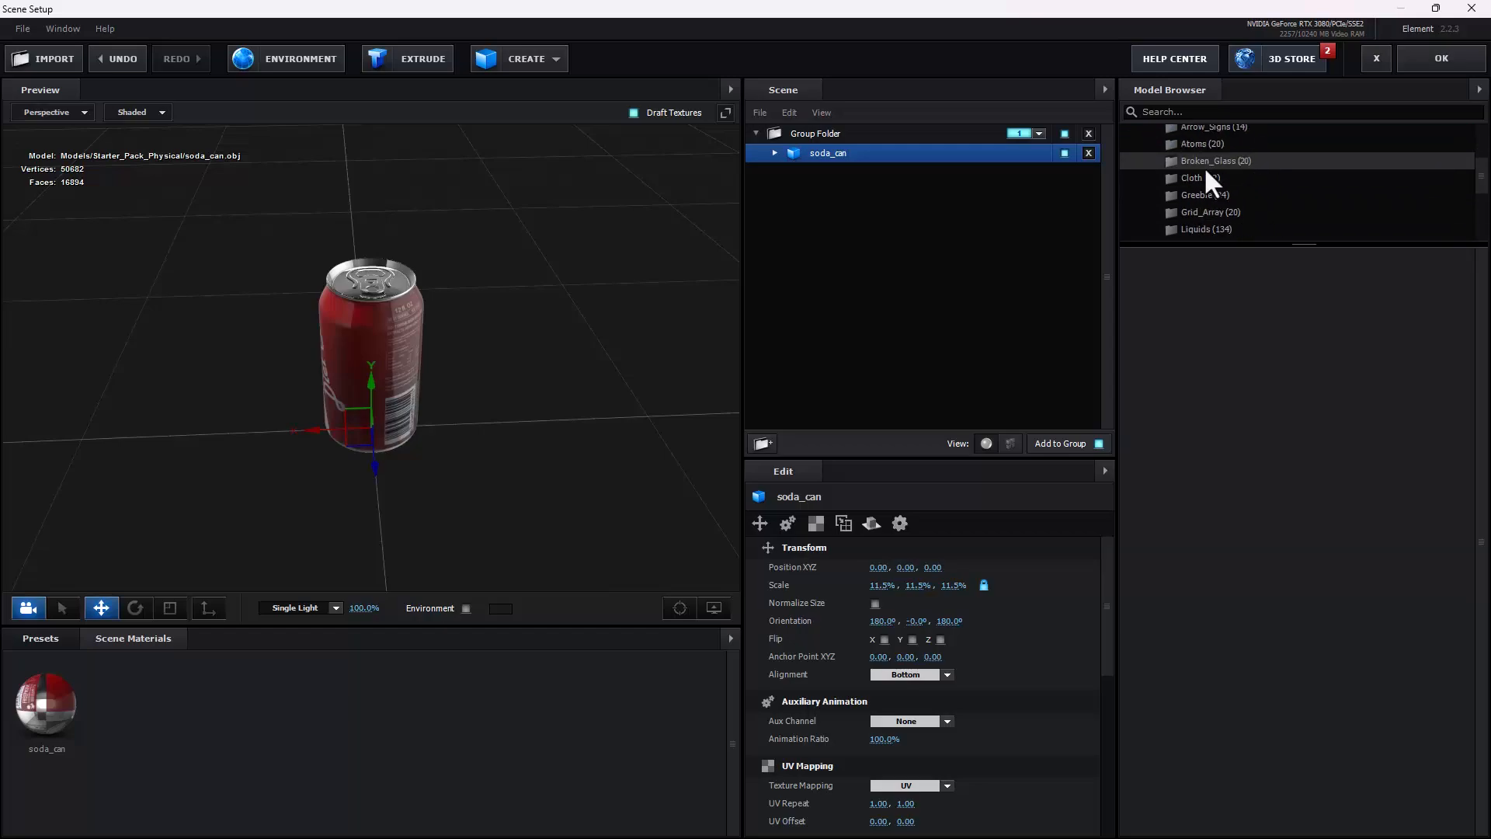
left_click(1202, 228)
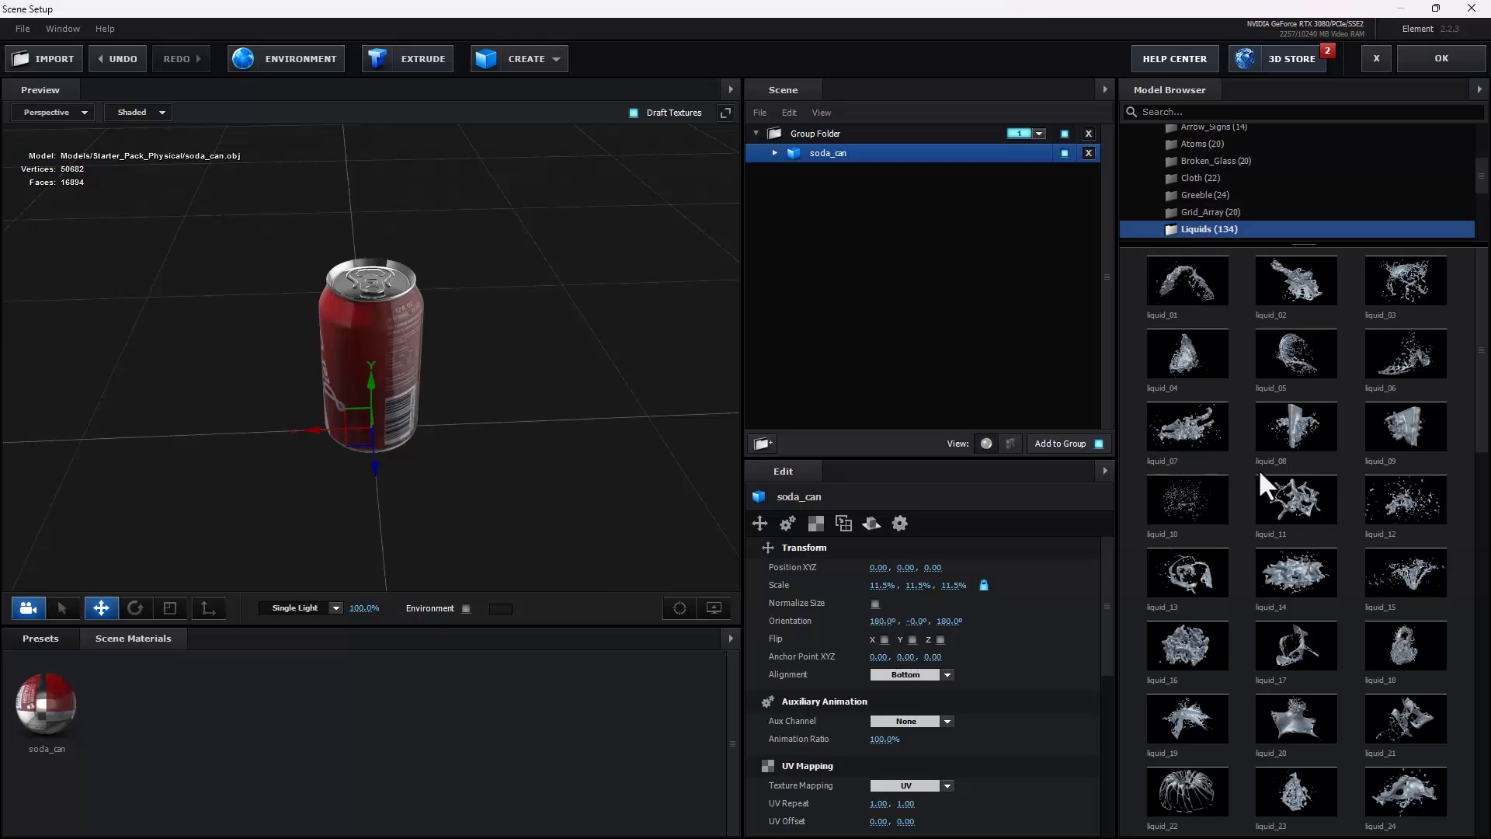
left_click(1294, 554)
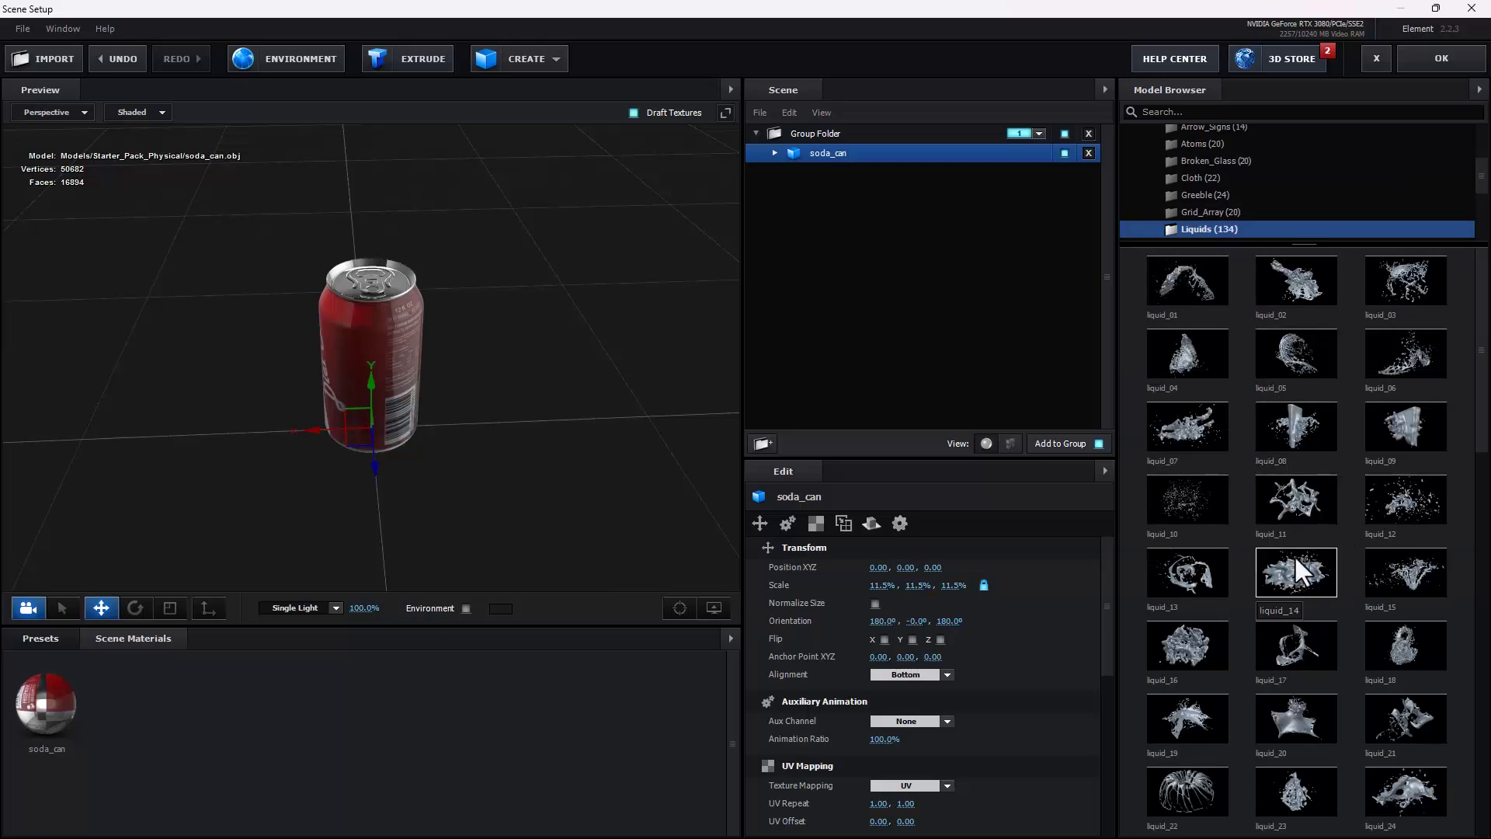
left_click(1423, 579)
Step: Move the liquid splash up above the can's opening, to a position of about 0.17, 0.98, -0.44
left_click_drag(515, 446, 489, 375)
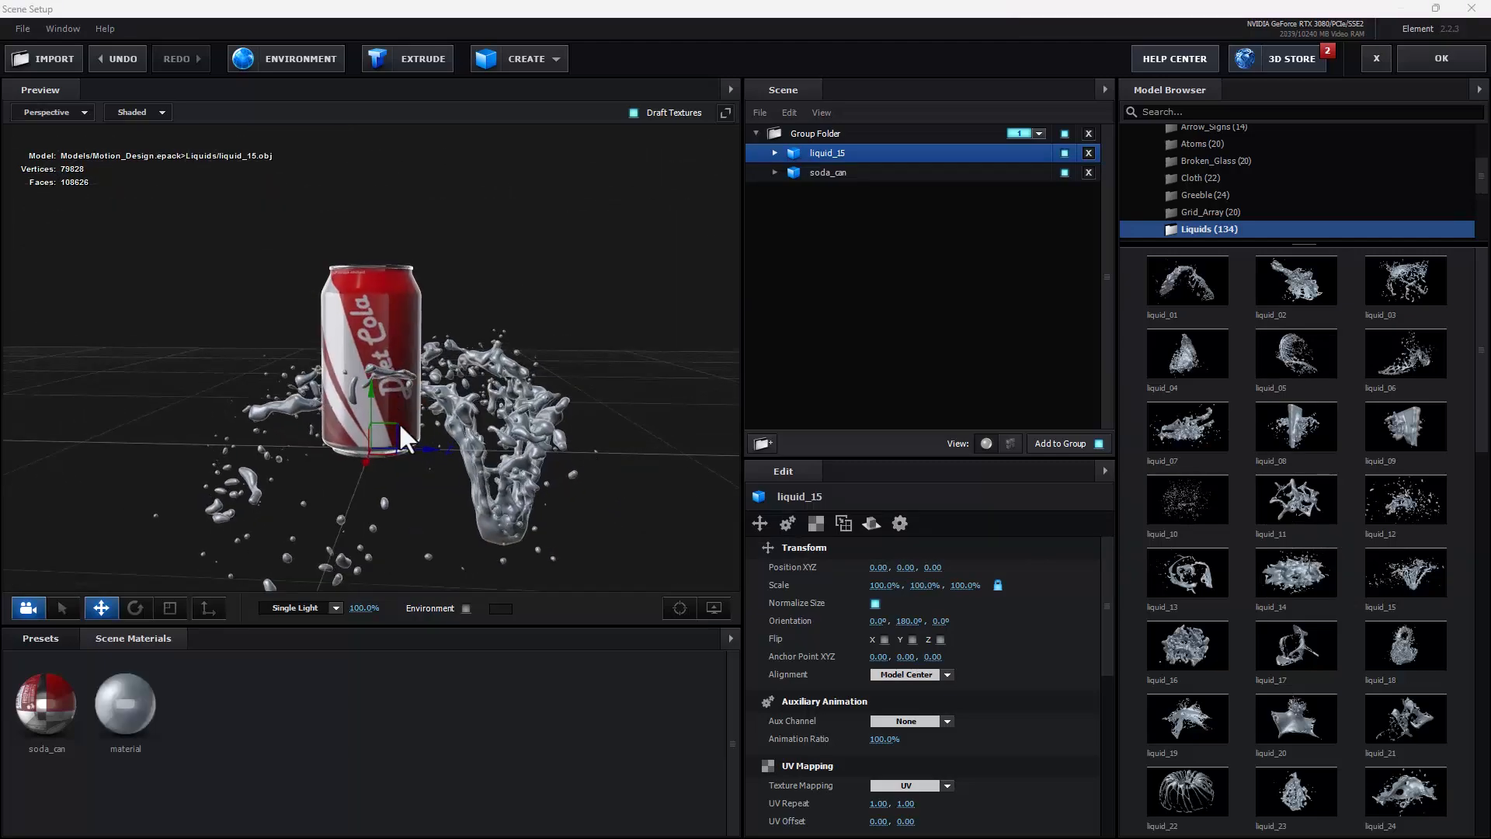
left_click_drag(398, 426, 527, 389)
left_click_drag(446, 265, 360, 245)
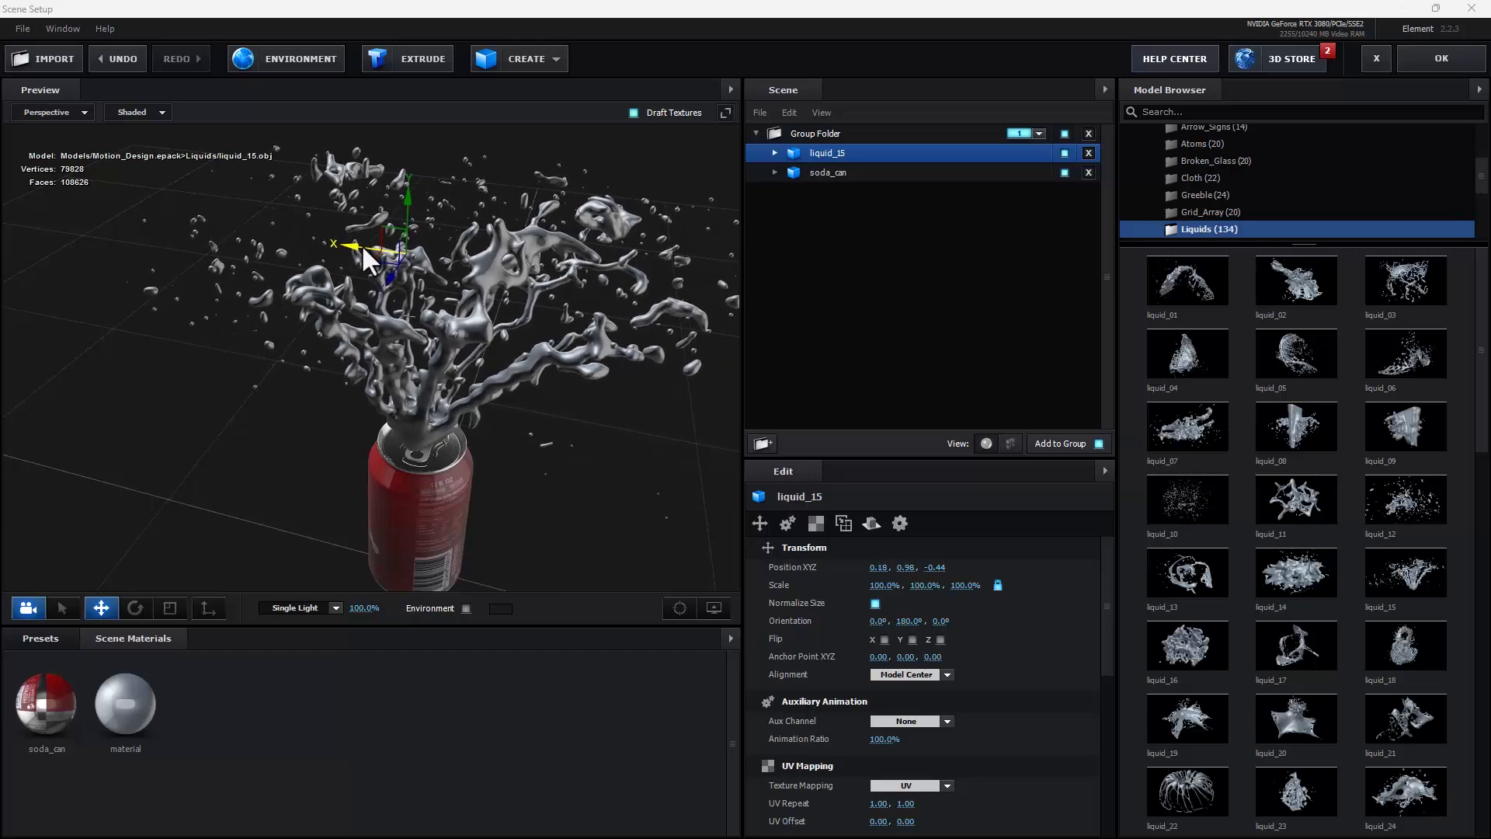
left_click_drag(396, 436, 417, 307)
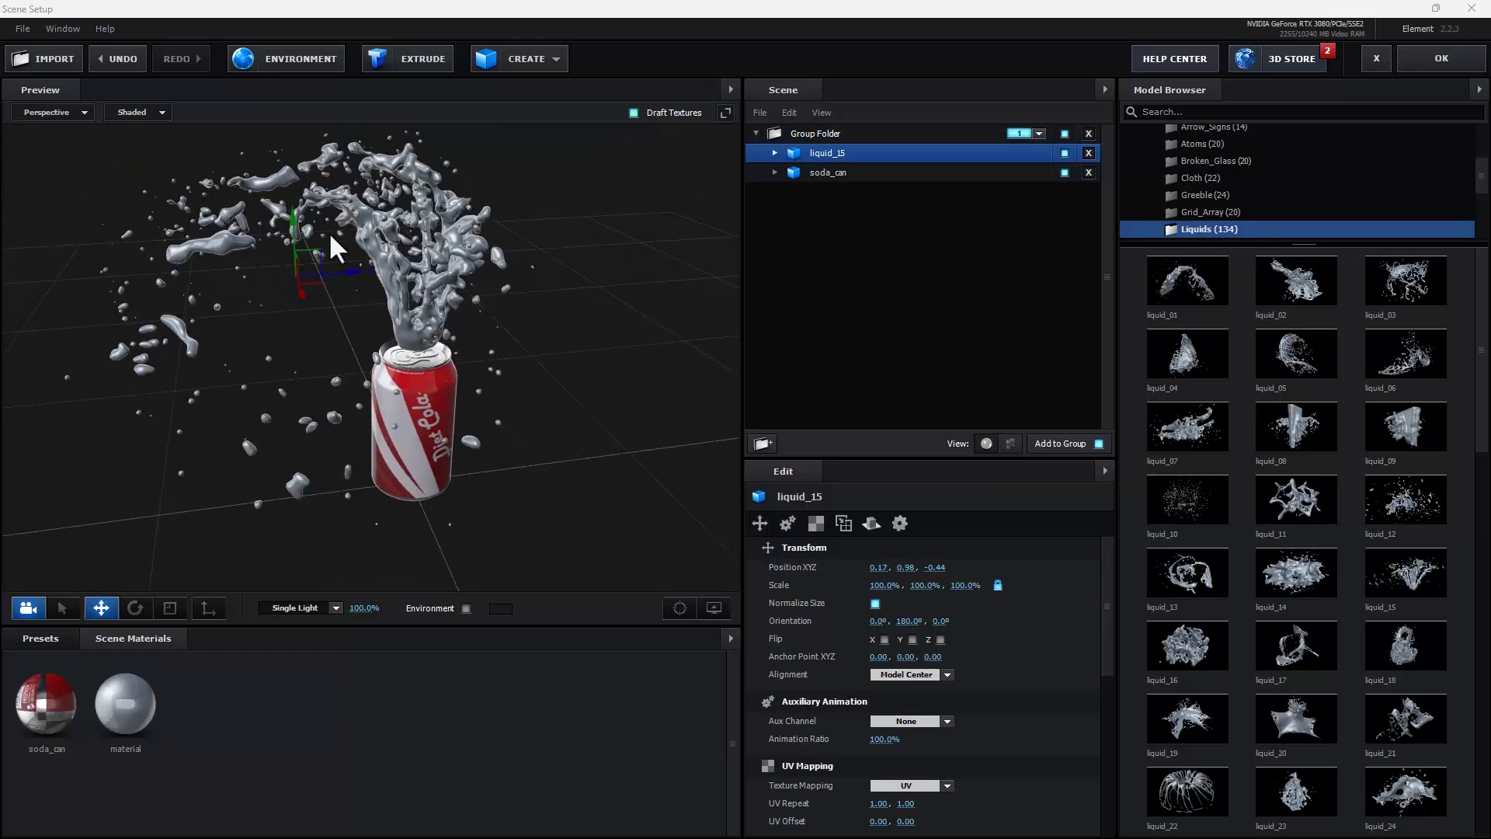
Step: Refine the splash's position to about 0.19, 0.93, -0.48 so it bursts out of the can's opening
left_click_drag(347, 270, 303, 291)
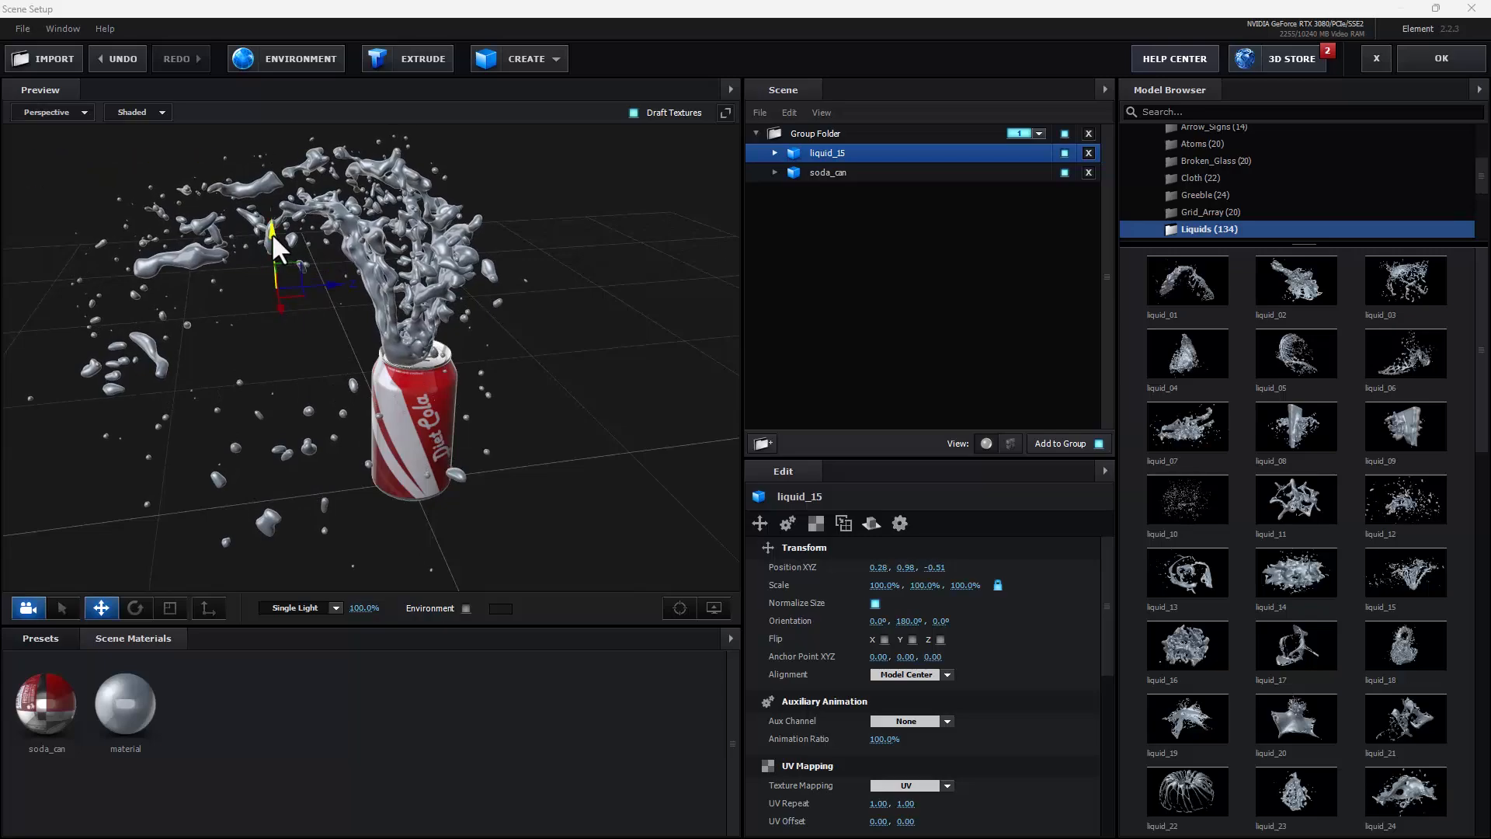
left_click_drag(272, 233, 275, 234)
left_click_drag(598, 396, 489, 389)
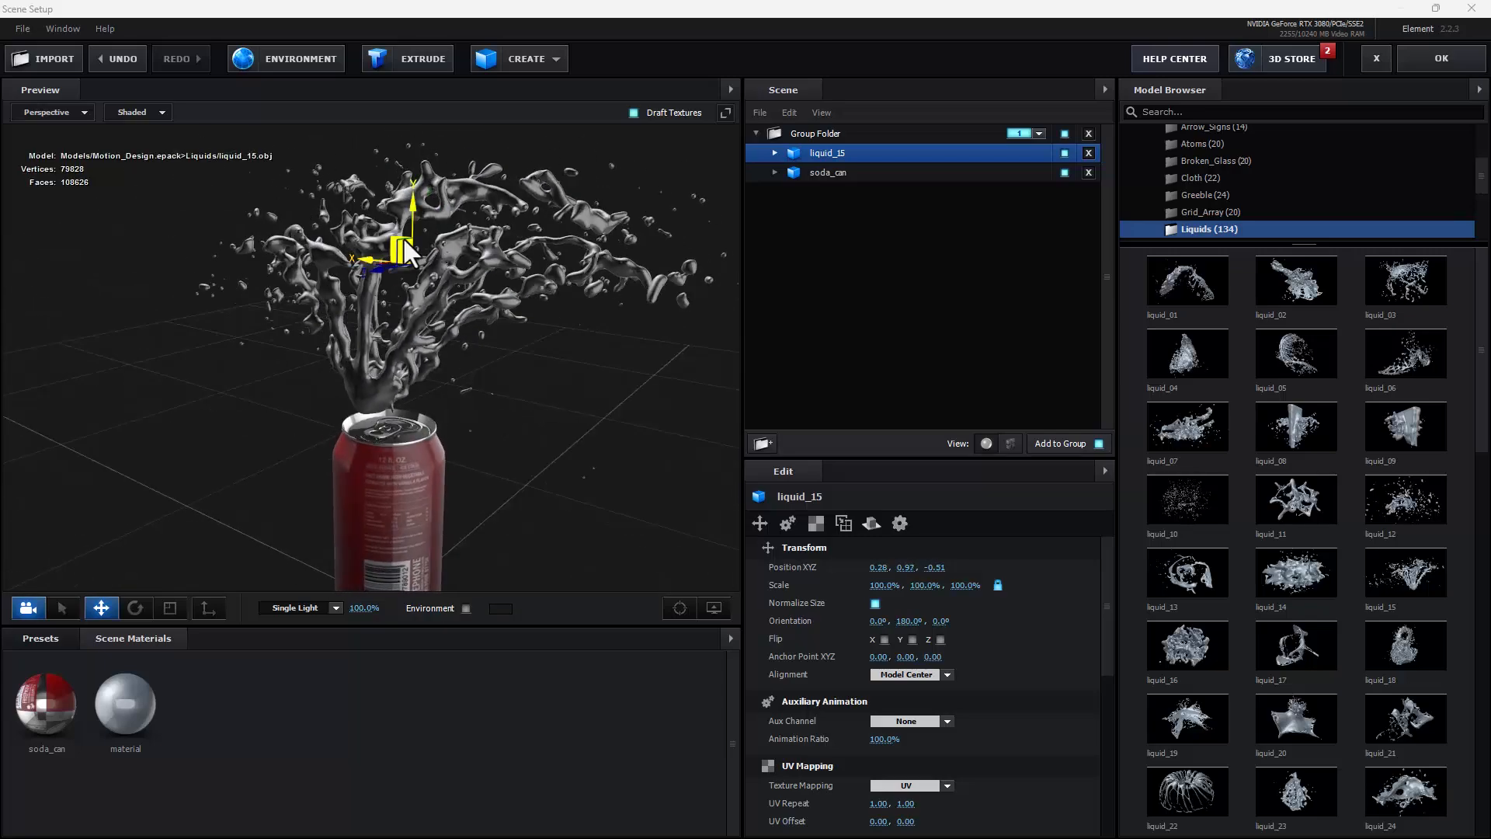
left_click_drag(403, 236, 404, 249)
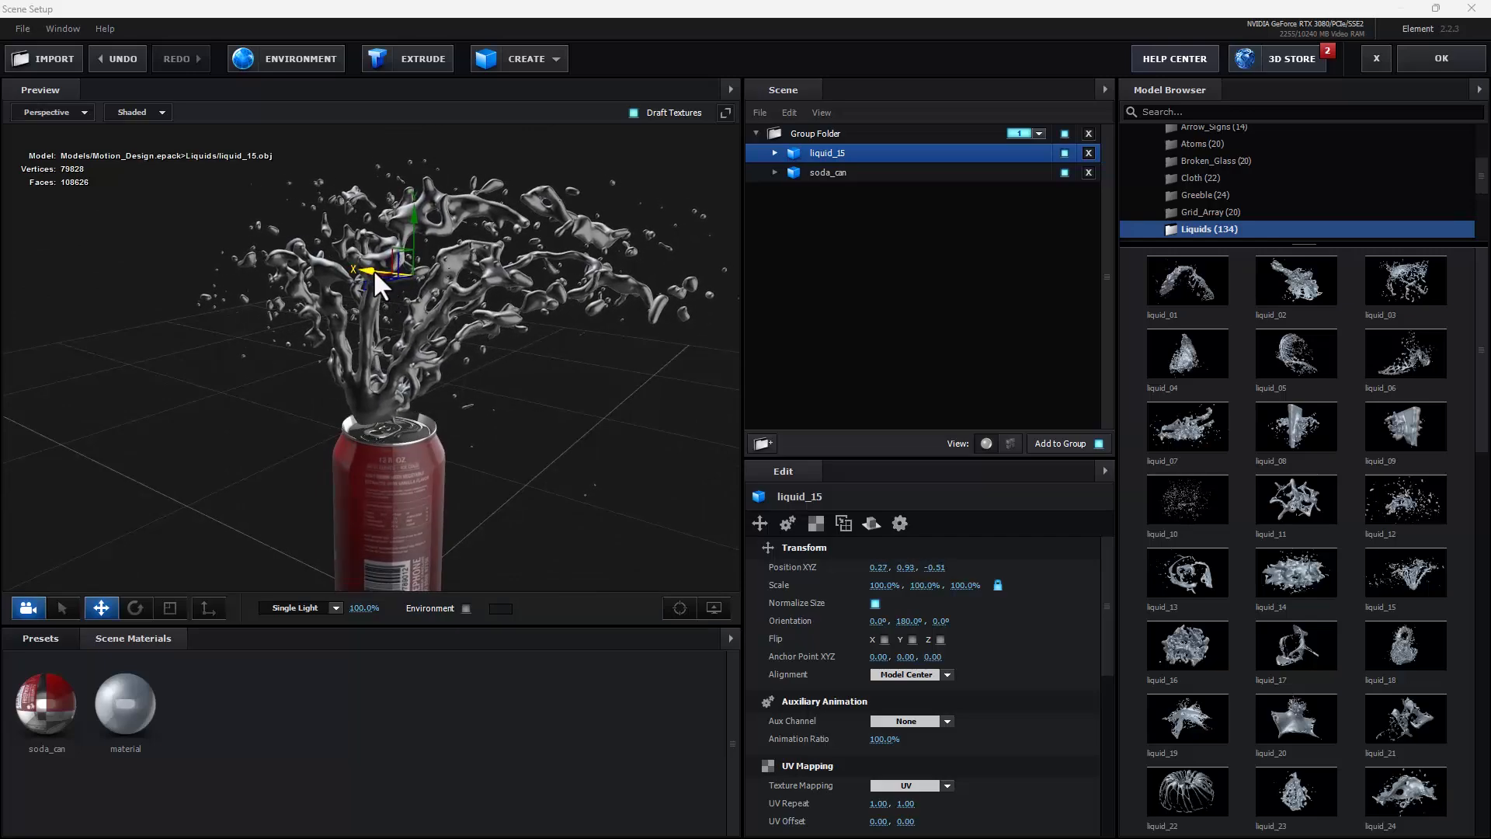
left_click_drag(366, 264, 388, 267)
left_click_drag(365, 334, 580, 408)
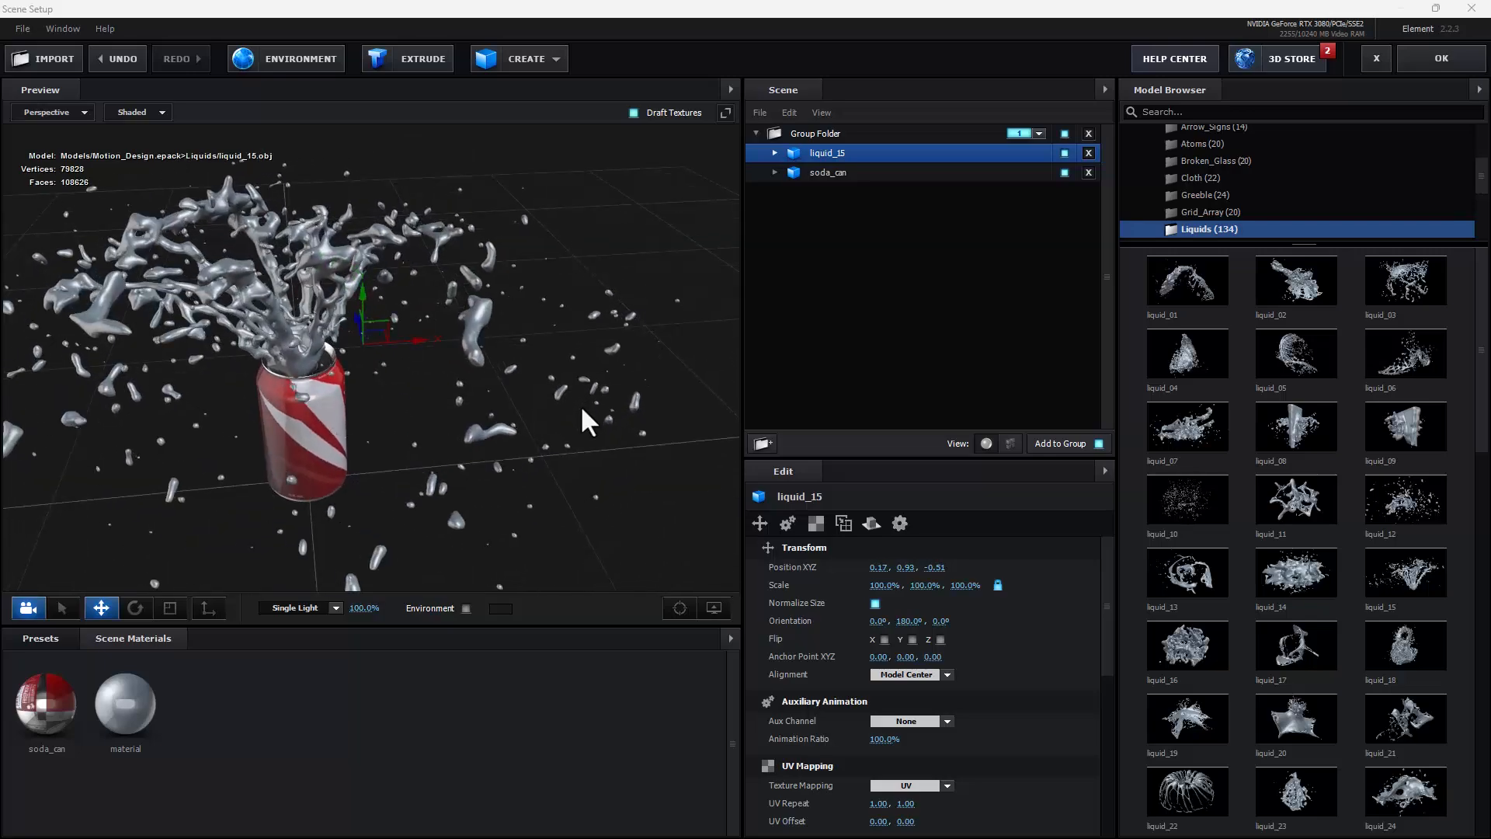
left_click_drag(425, 351, 357, 395)
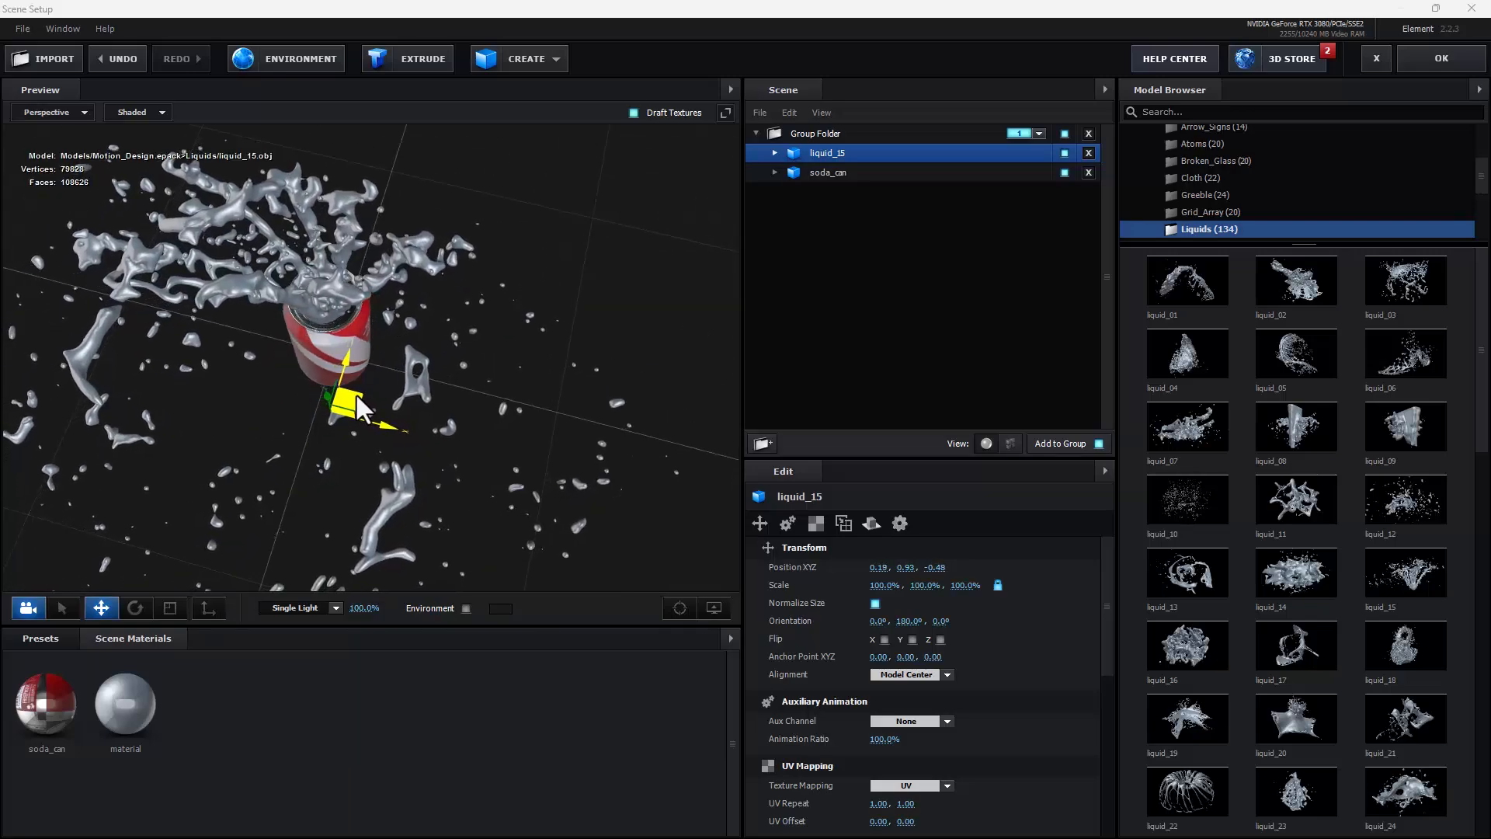
left_click_drag(337, 493, 424, 401)
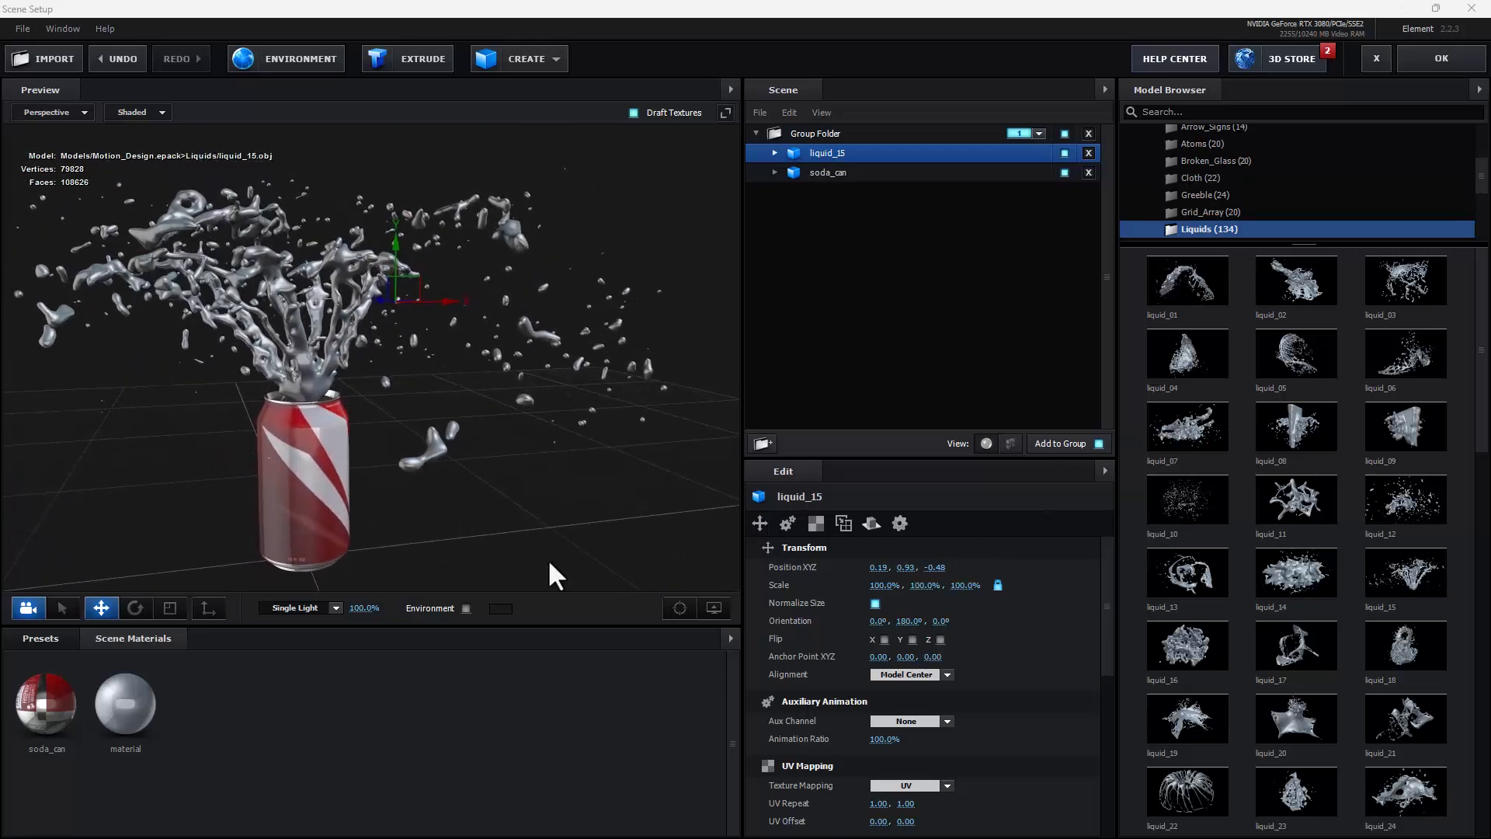
Step: Apply the Plastic_White preset from the Physical materials to the liquid splash
left_click(40, 638)
left_click(73, 705)
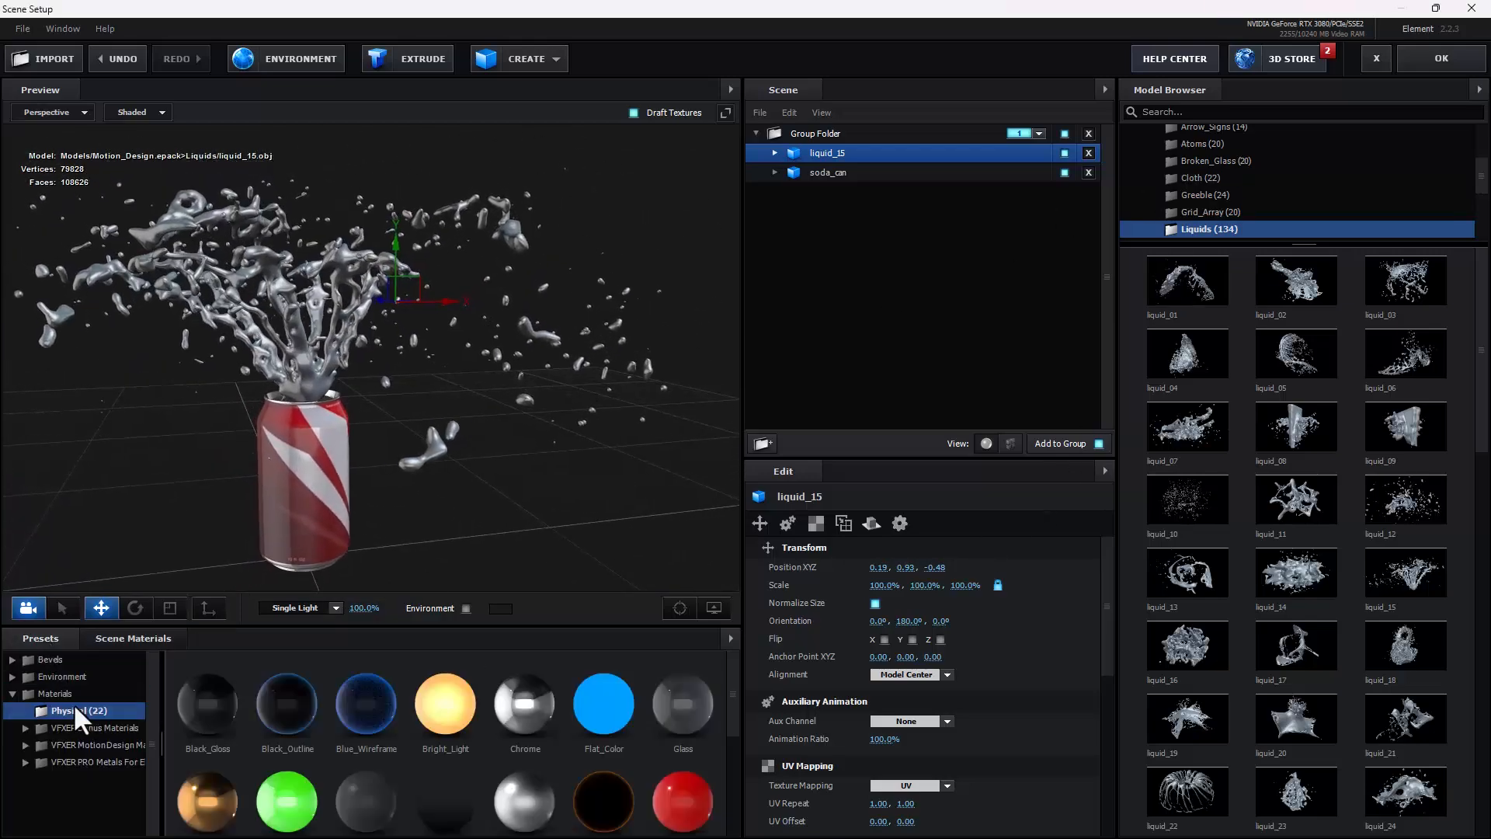
scroll(359, 693, "down", 3)
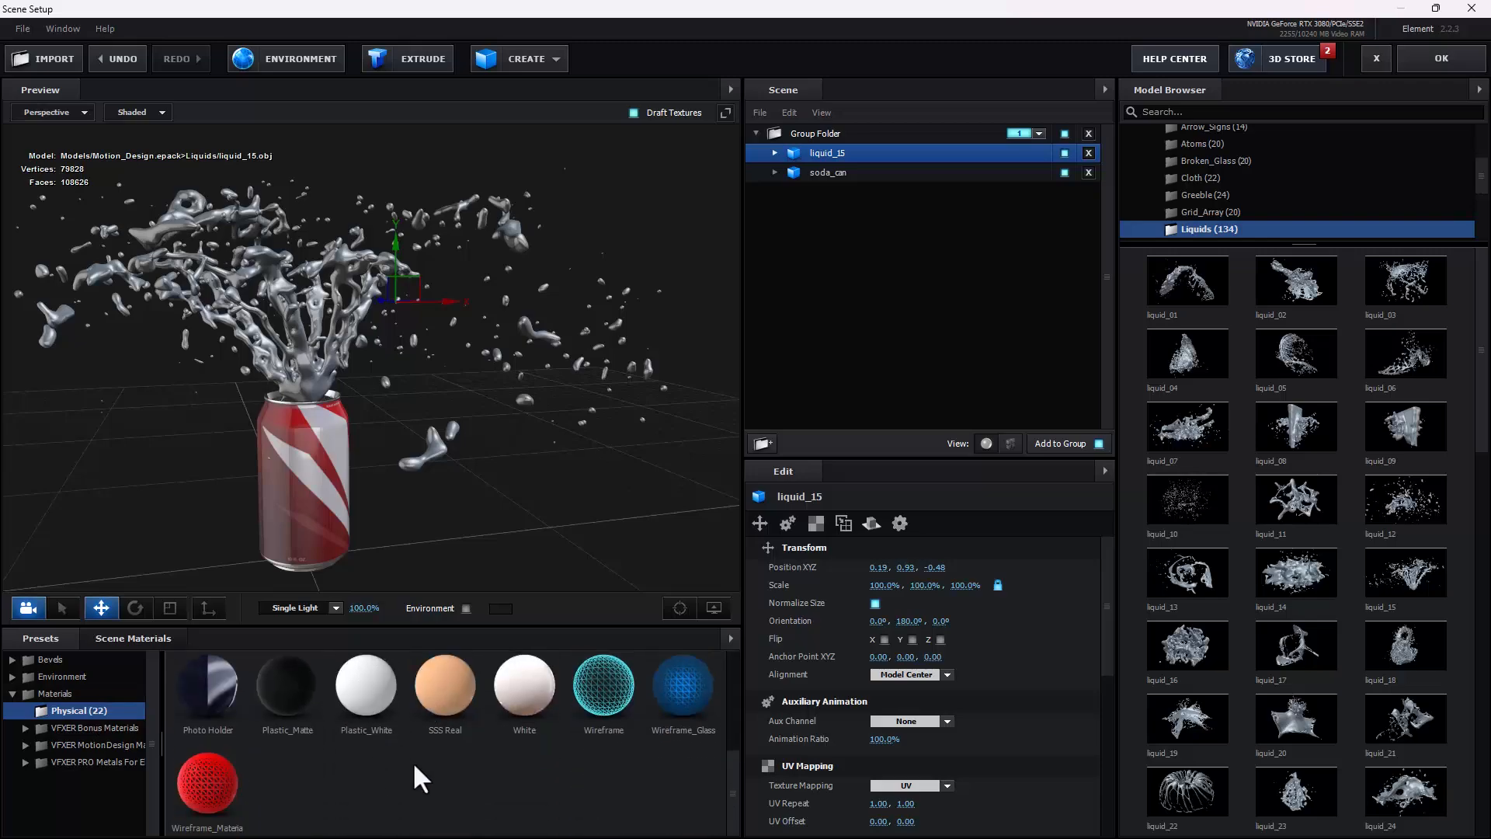
scroll(416, 768, "up", 1)
scroll(416, 767, "down", 2)
left_click_drag(366, 667, 374, 303)
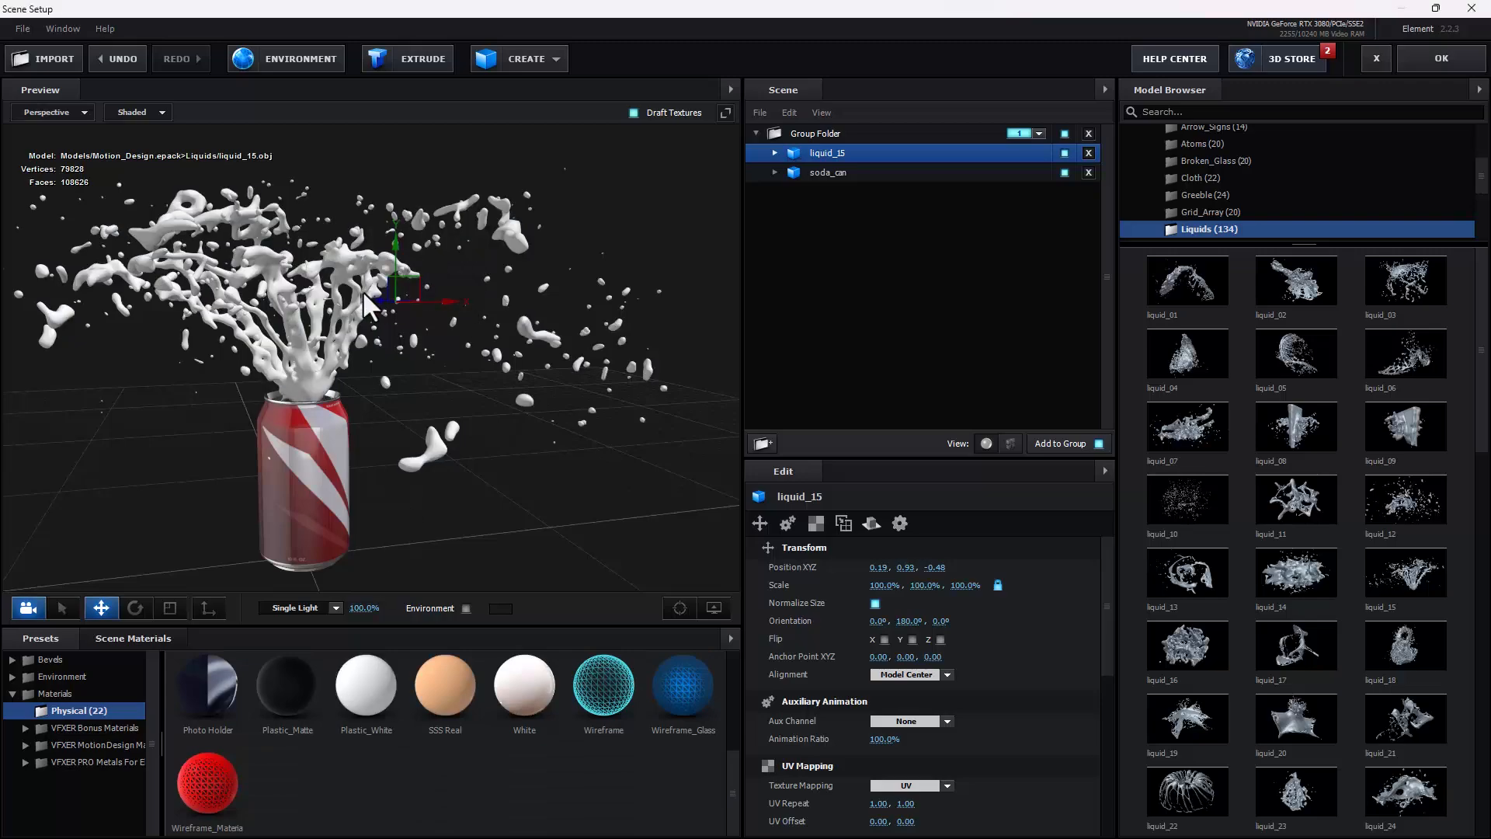
Step: Set the diffuse color of the splash's Plastic_White material to a bright orange
left_click(775, 153)
left_click(800, 170)
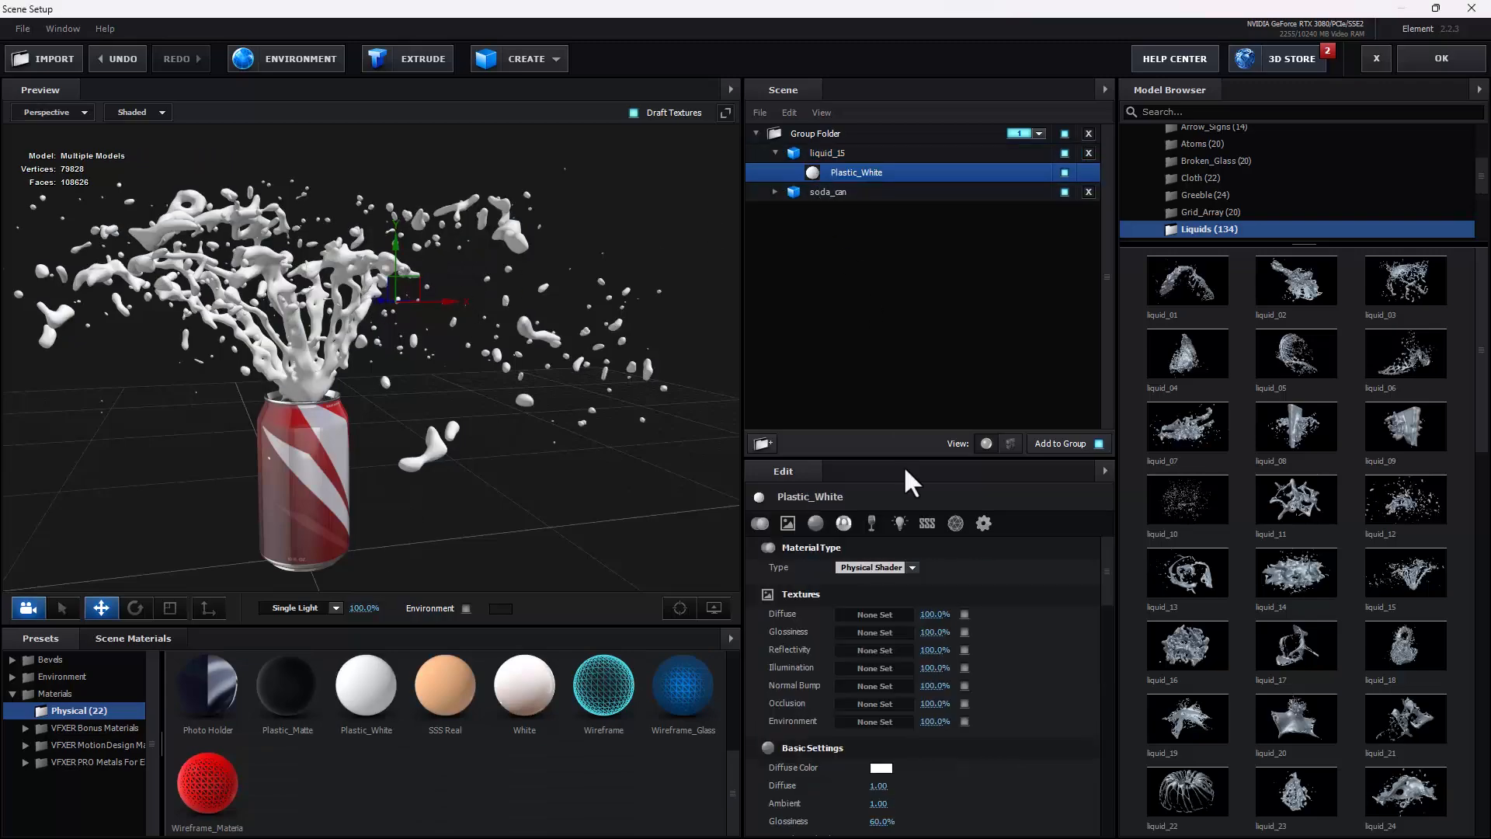
left_click(880, 768)
left_click(957, 809)
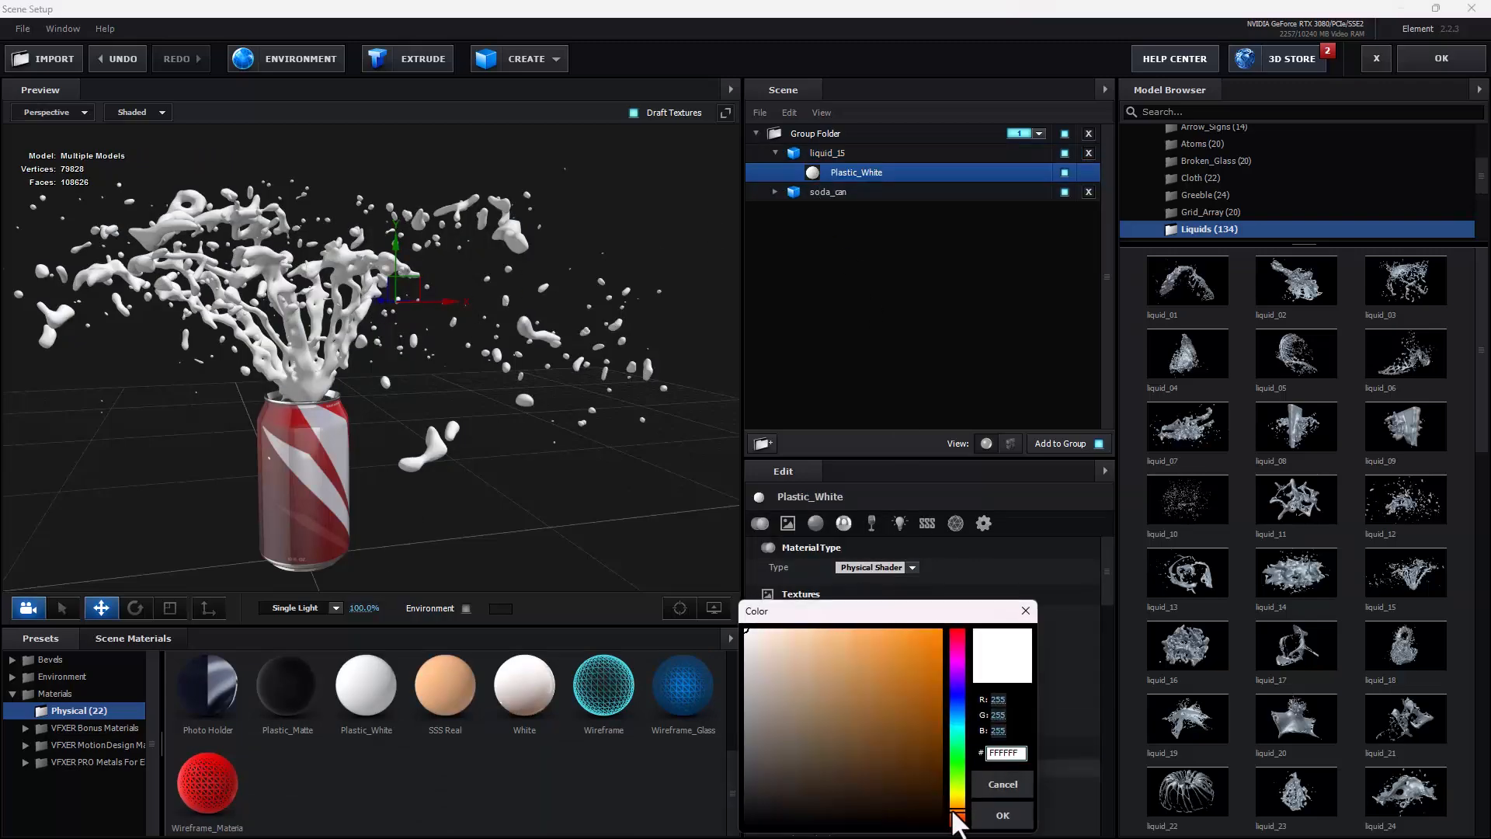
left_click_drag(935, 633, 962, 614)
left_click(1002, 815)
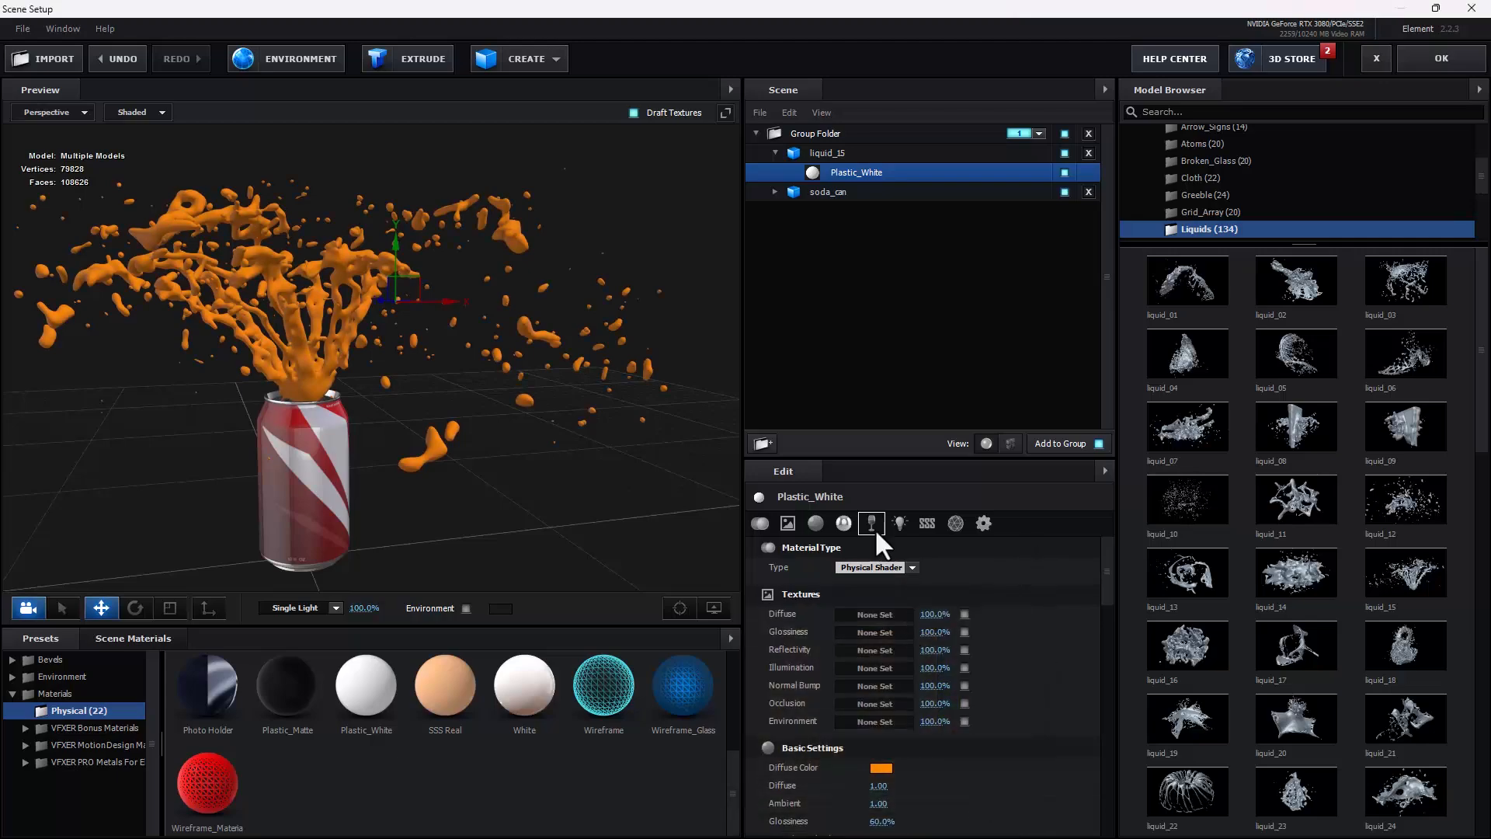
Step: Set the splash material's reflectivity intensity to 40%
scroll(872, 571, "down", 5)
left_click_drag(885, 584, 928, 588)
left_click_drag(349, 416, 532, 404)
Step: Replace the scene's environment texture with Basic_2K_14.jpg
left_click(306, 59)
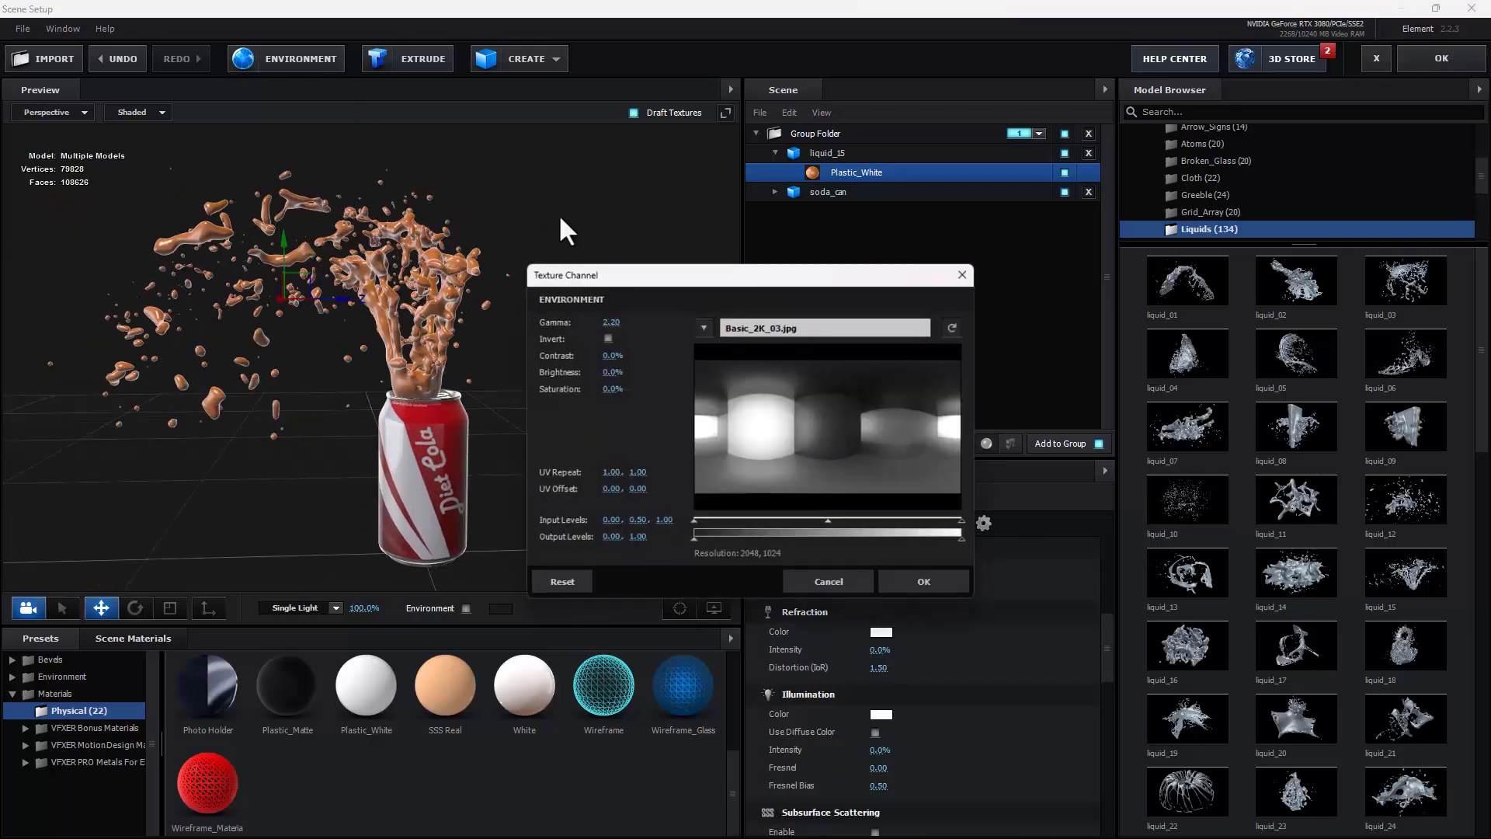
left_click(821, 328)
double_click(947, 543)
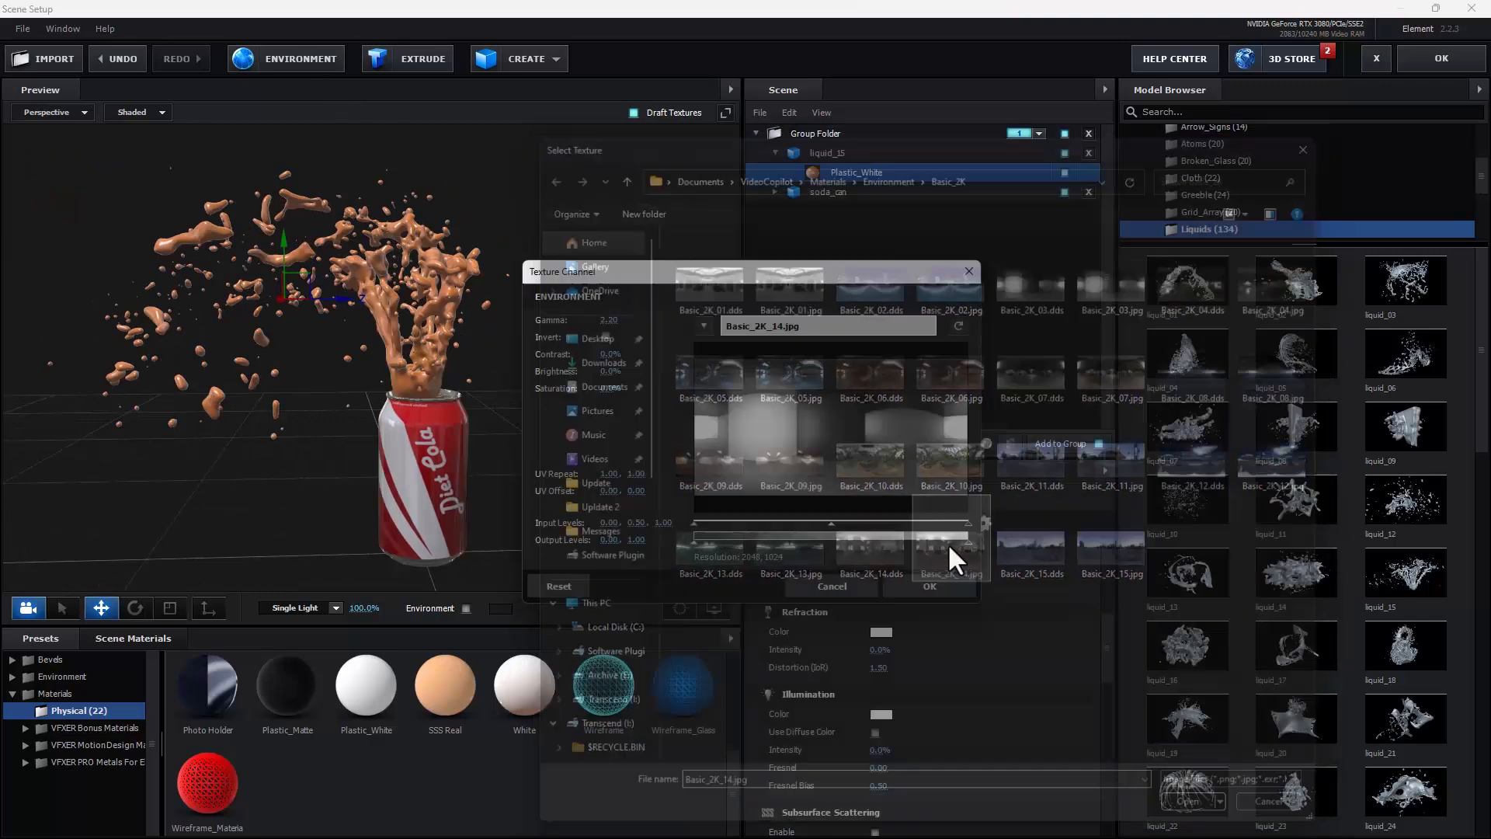
left_click(932, 584)
left_click_drag(652, 385, 536, 400)
Step: Set the splash material's reflectivity color to yellow FFDE00 and its diffuse amount to 1.24
left_click(844, 523)
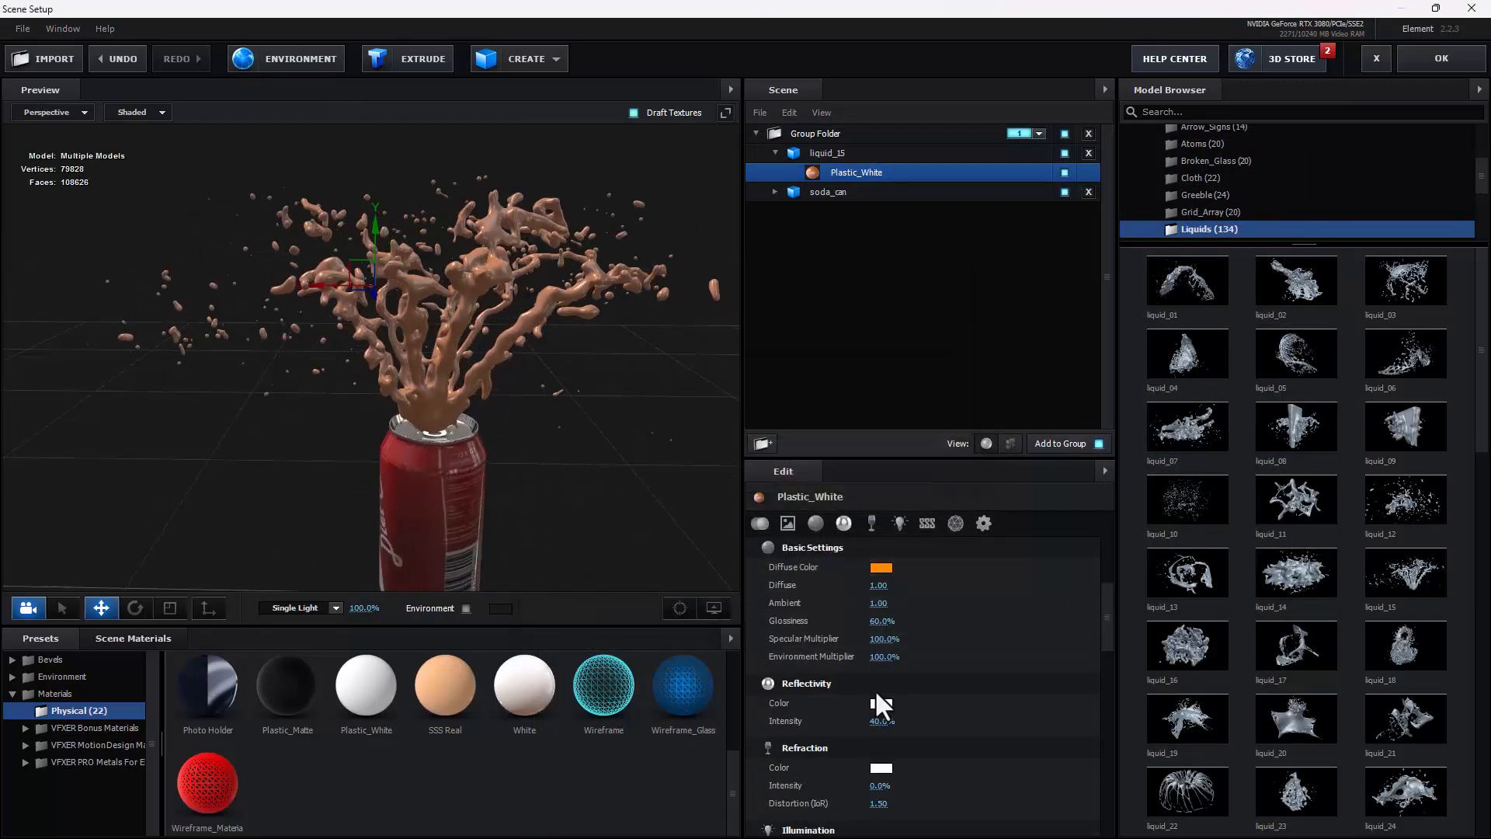
left_click(879, 702)
left_click(922, 666)
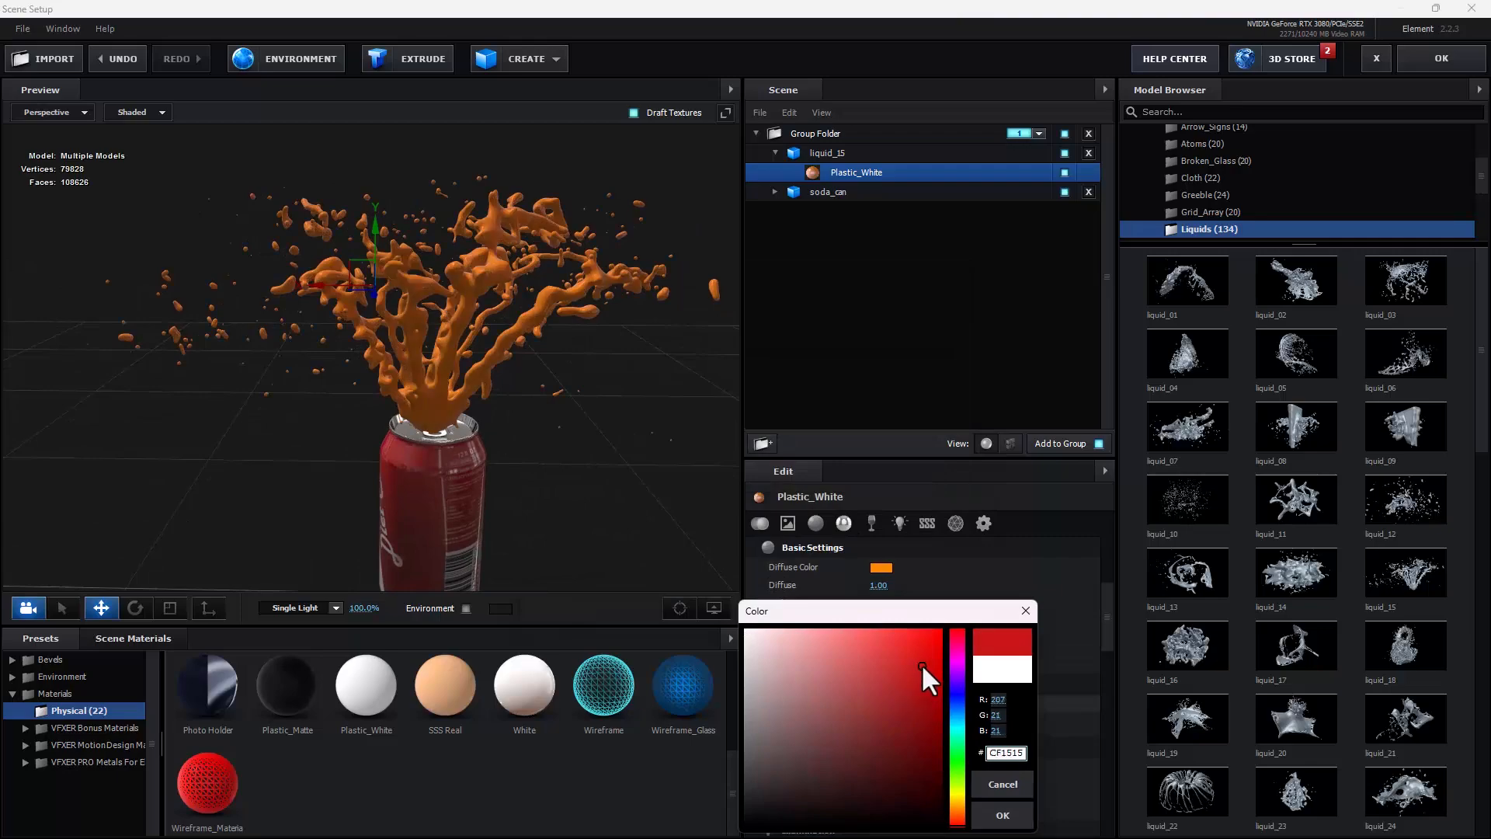
left_click(958, 800)
left_click(1002, 815)
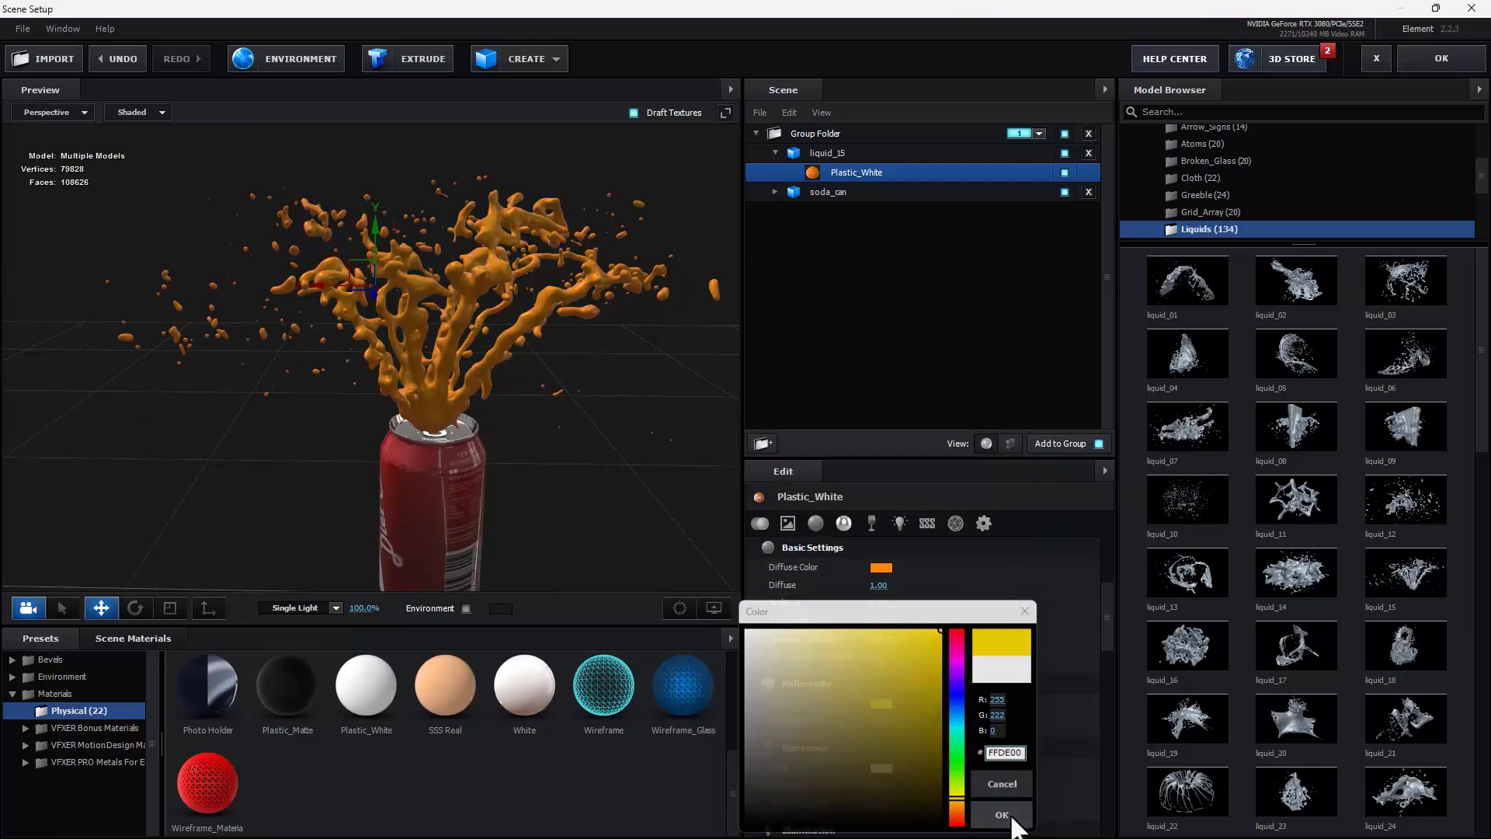
mouse_move(878, 584)
left_mouse_down()
mouse_move(923, 587)
mouse_move(899, 586)
left_mouse_up()
left_click_drag(567, 431, 619, 425)
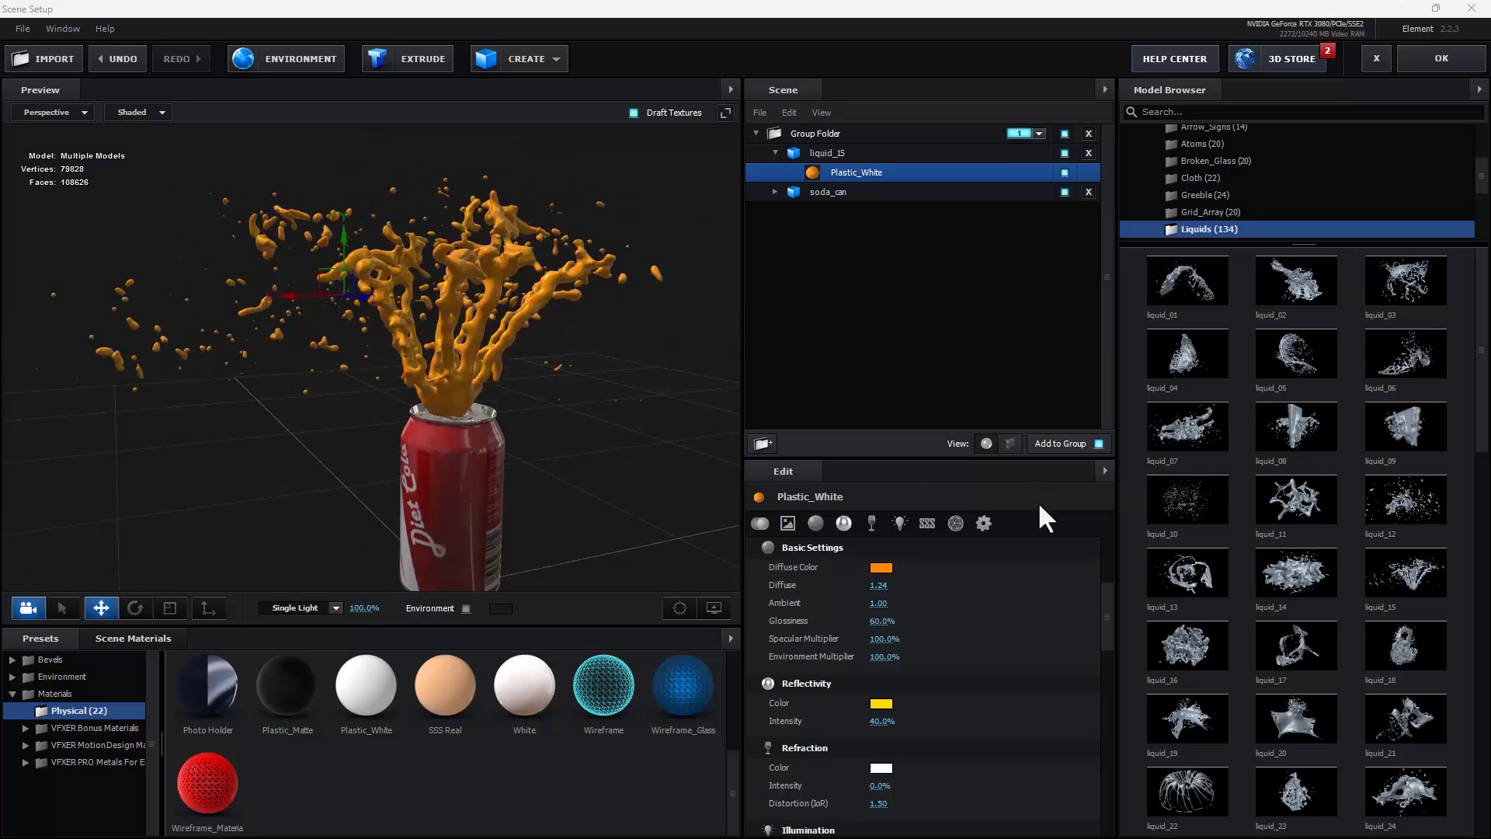
Step: Try the Add and Screen blend modes on the splash material, and return it to Normal
left_click(983, 522)
left_click(907, 566)
left_click(911, 598)
left_click_drag(613, 501, 674, 528)
left_click(947, 567)
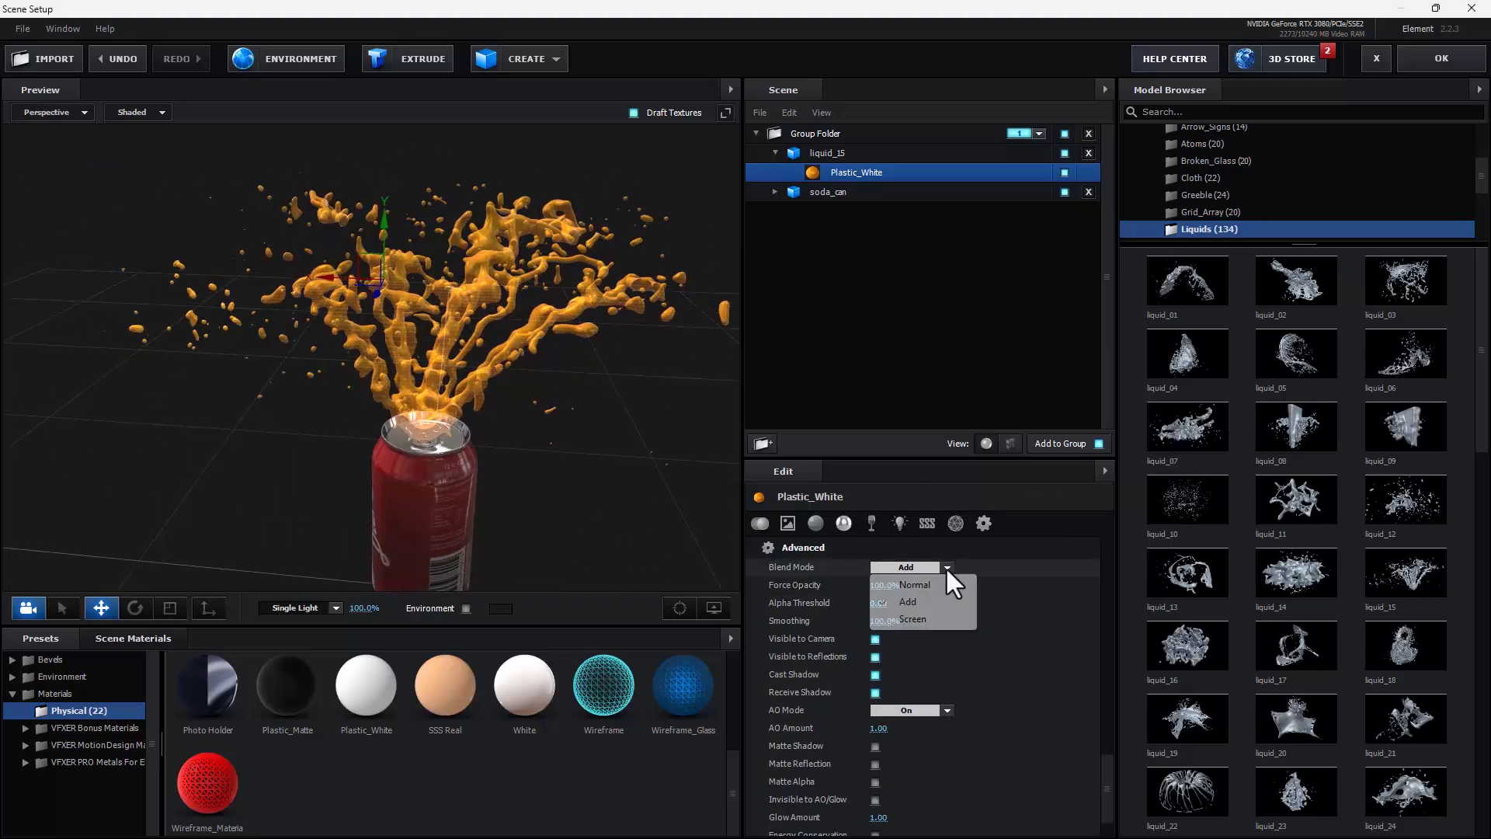
left_click(909, 619)
left_click(940, 567)
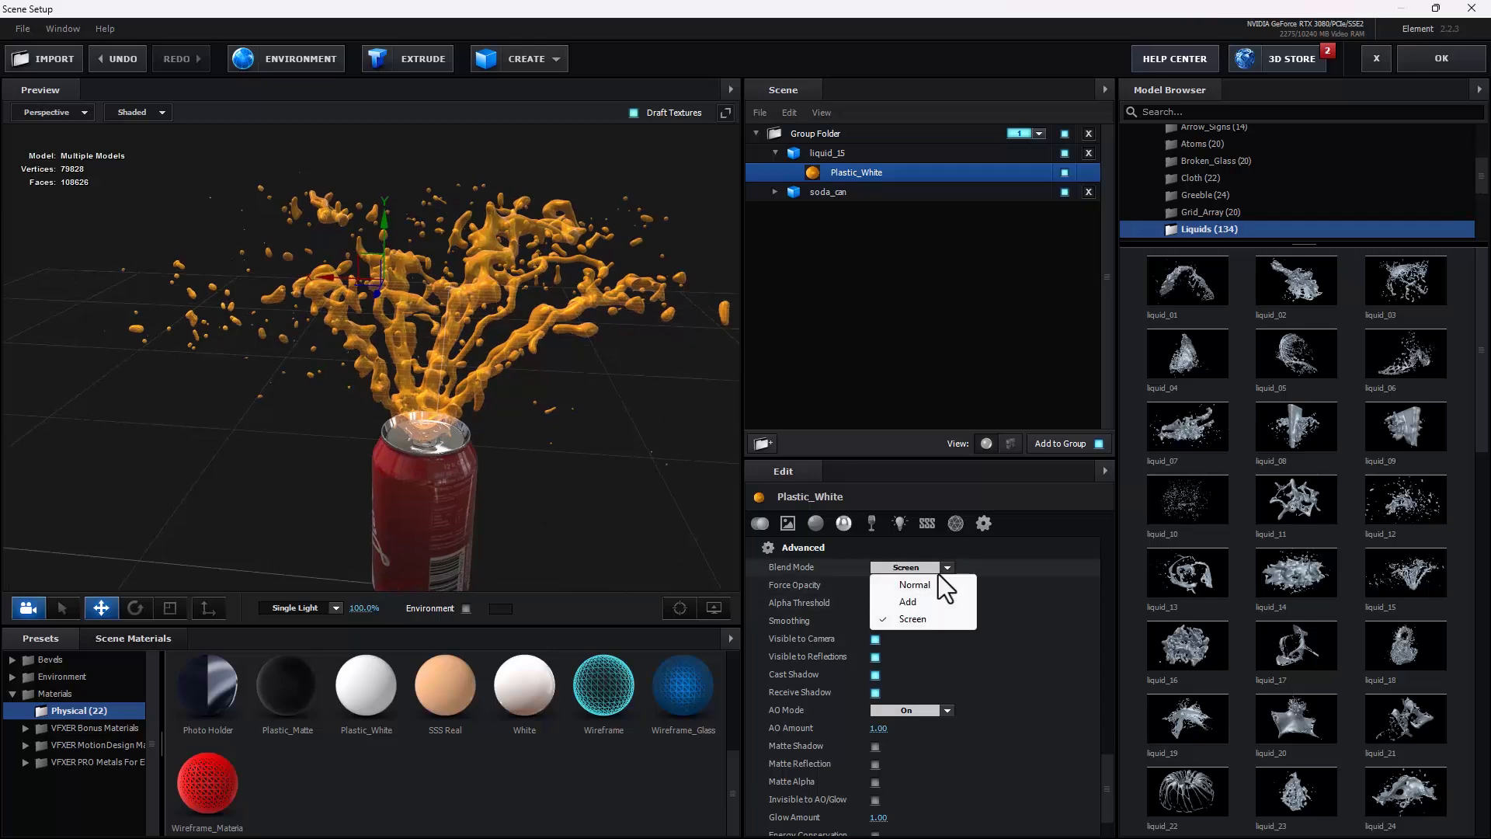
left_click(914, 584)
left_click_drag(660, 489, 417, 464)
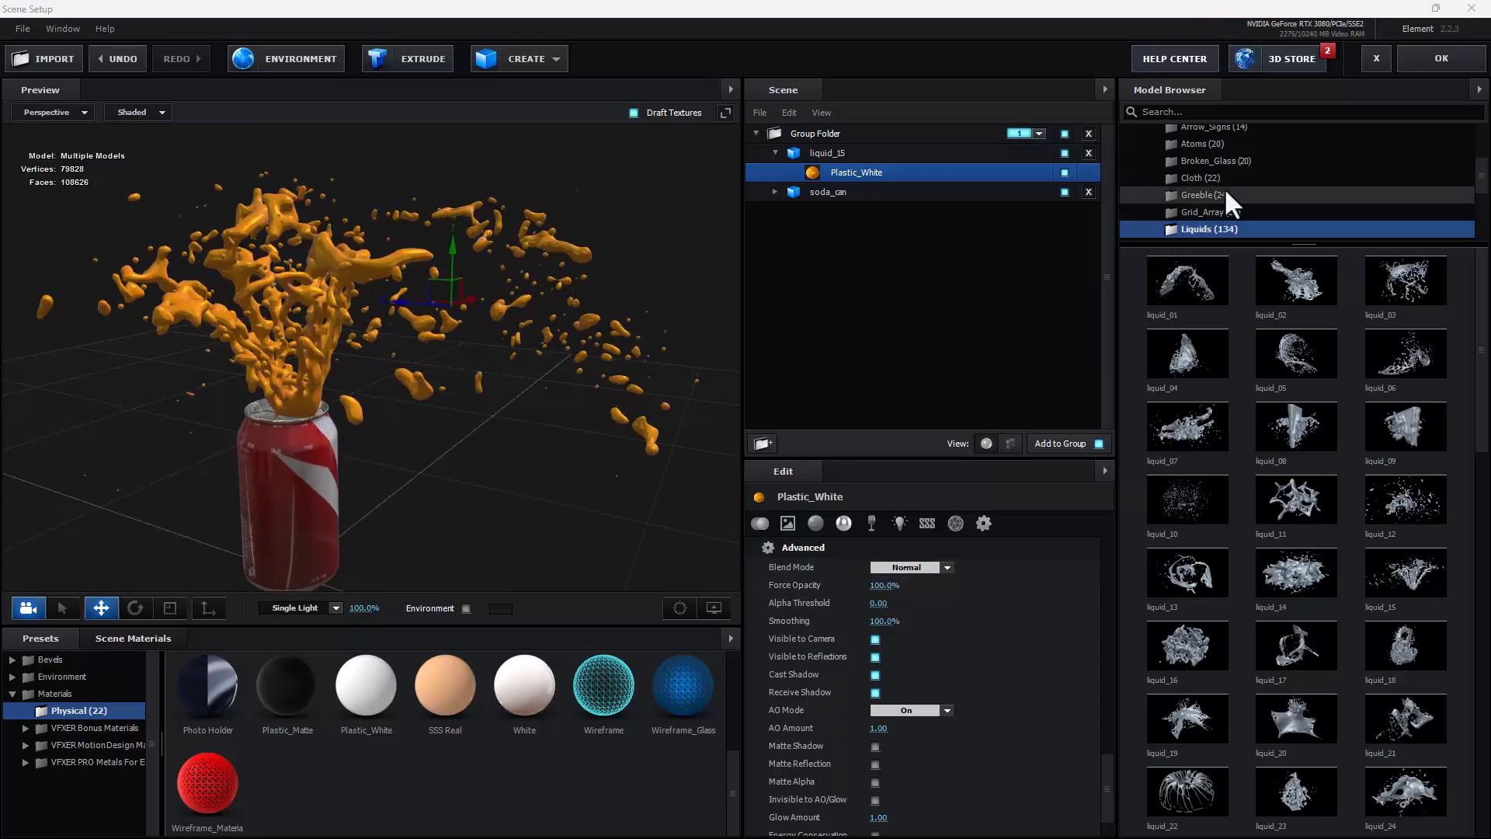
Step: Add the strawberry model from the Fresh_Food collection to the scene
scroll(1225, 190, "up", 3)
left_click(1164, 148)
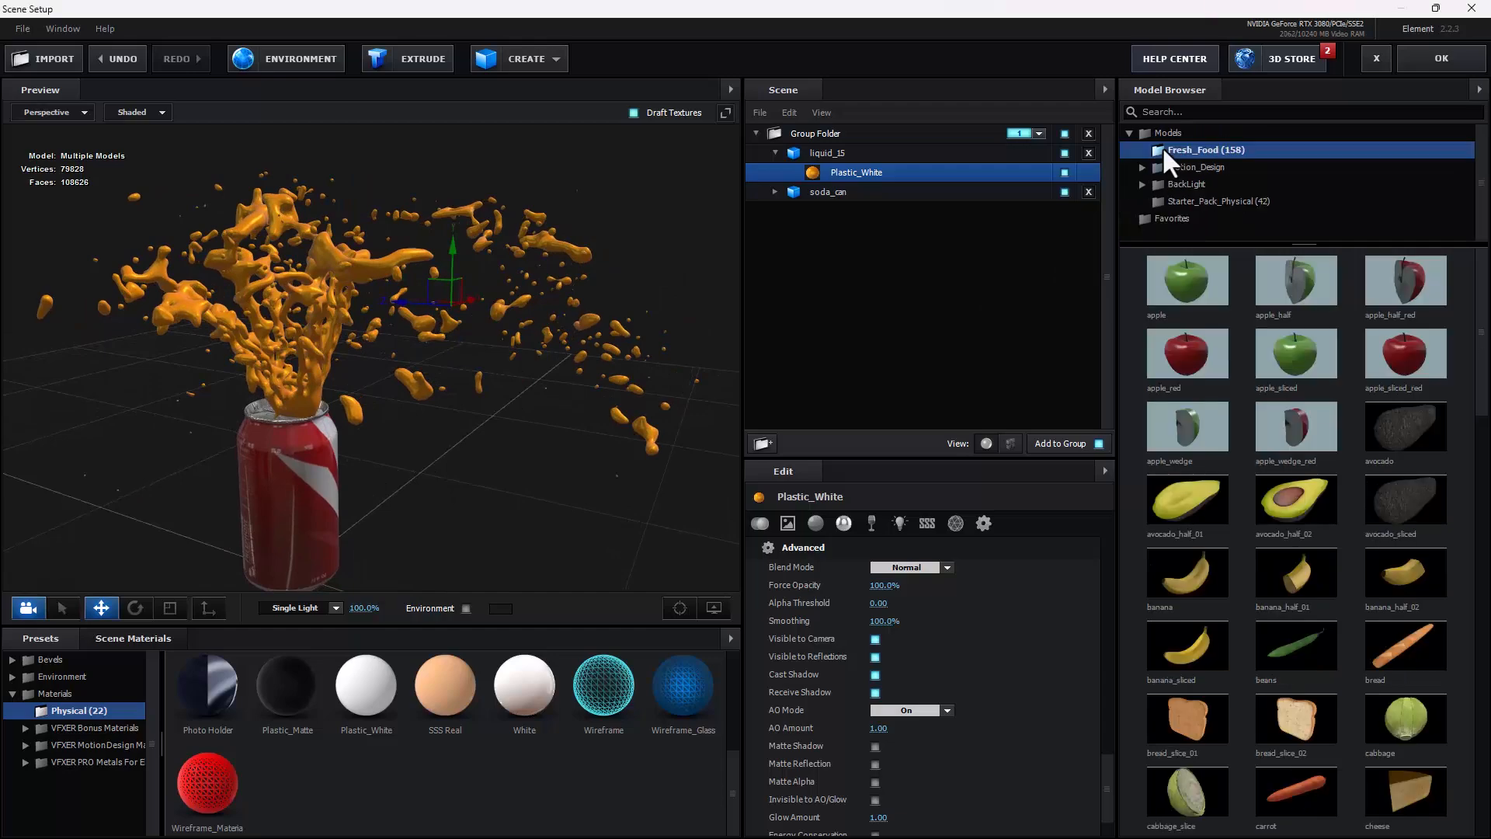
scroll(1275, 500, "down", 7)
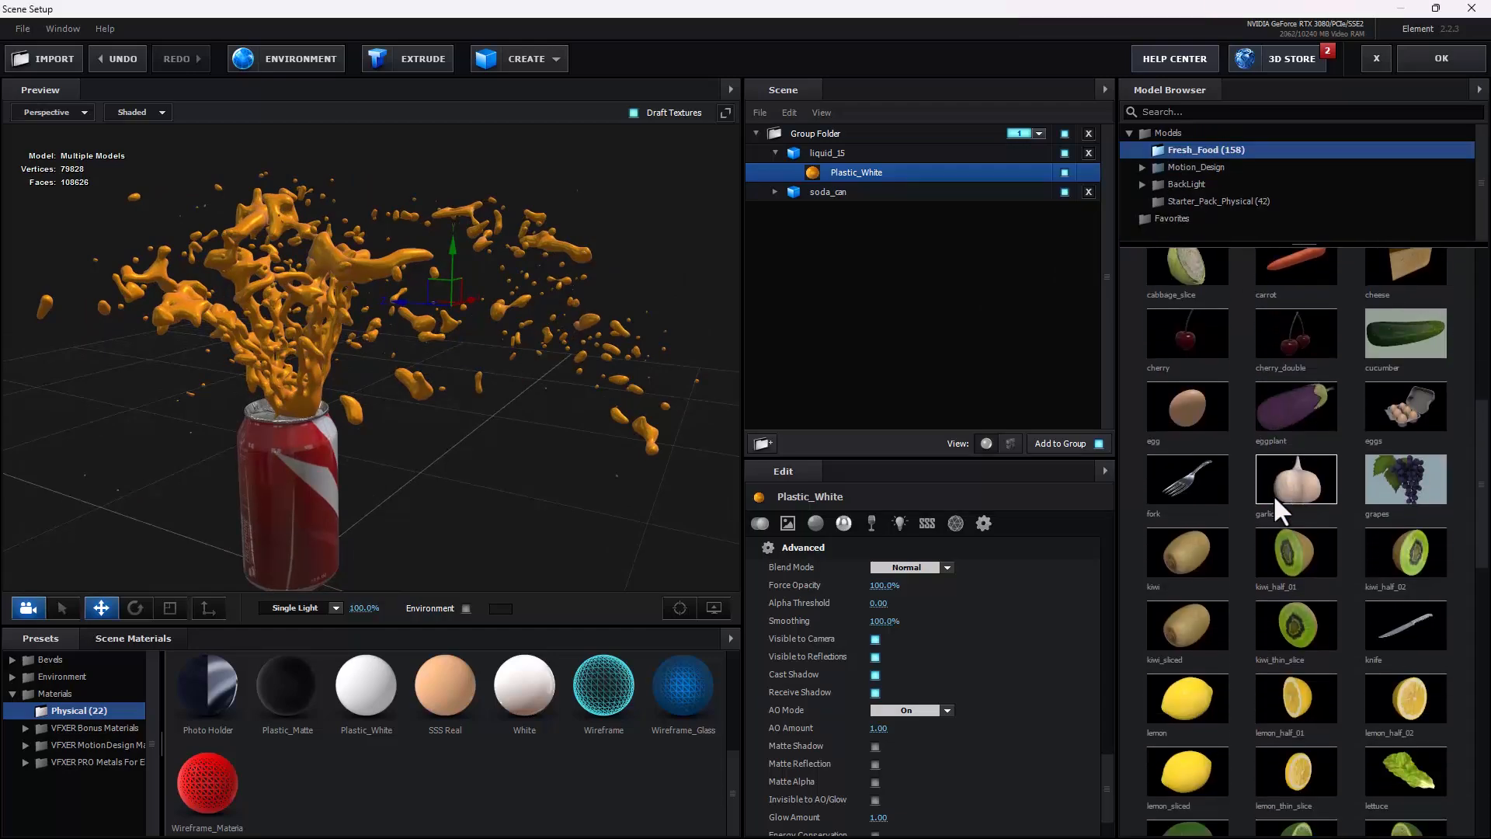
scroll(1243, 508, "down", 4)
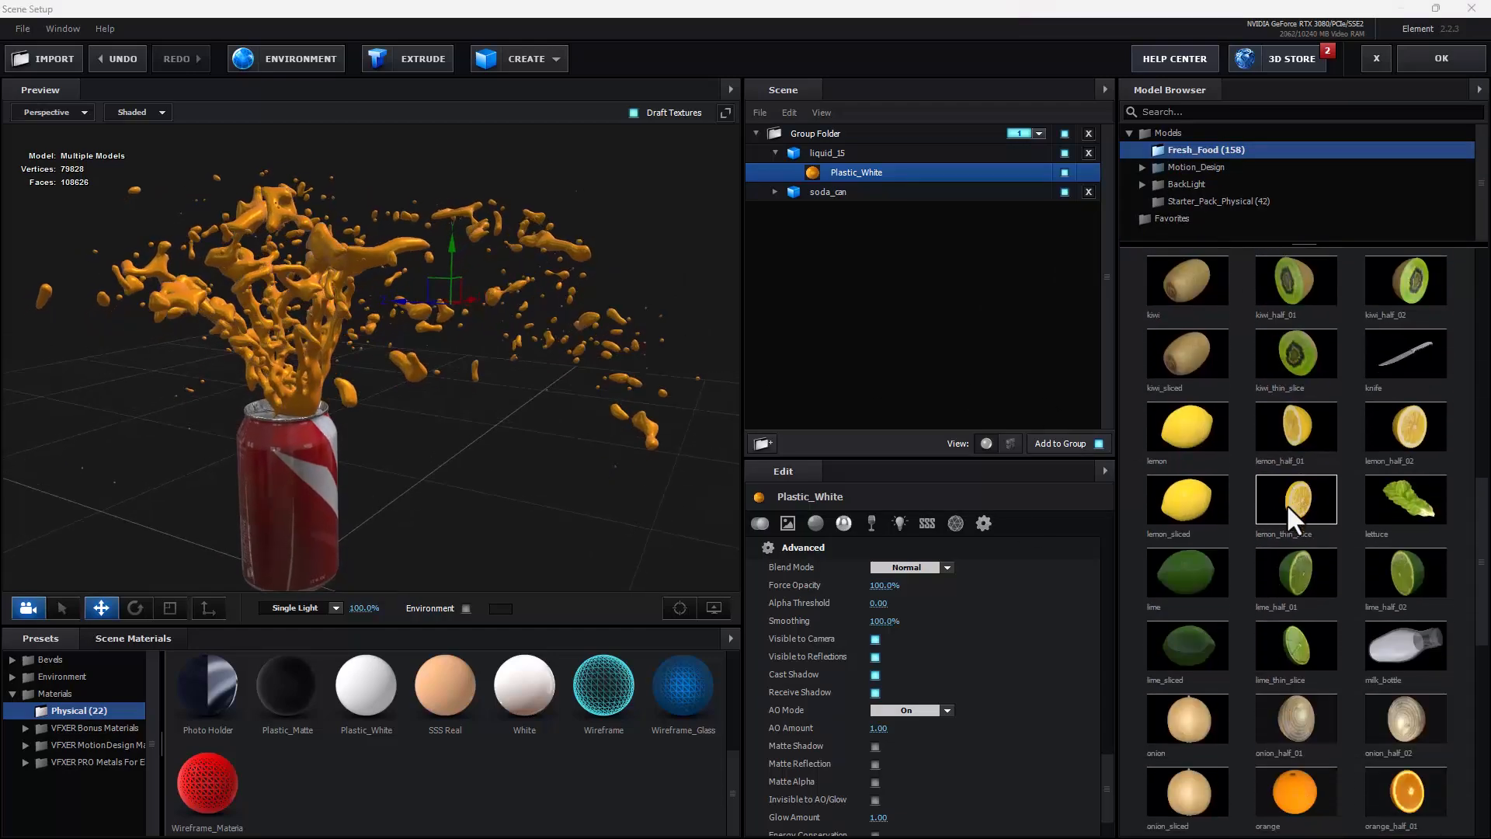
scroll(1289, 503, "down", 7)
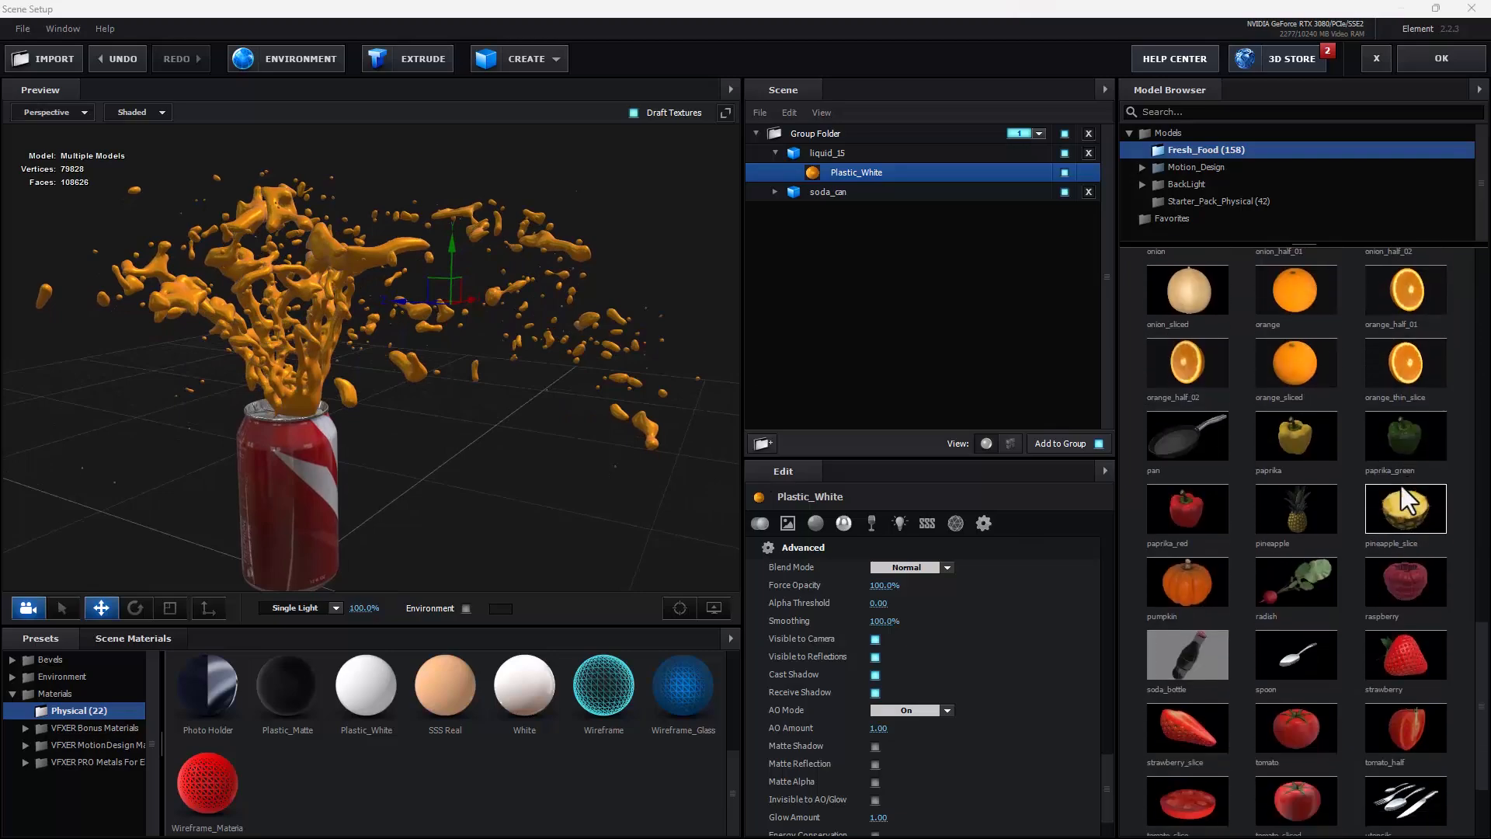
left_click(1423, 658)
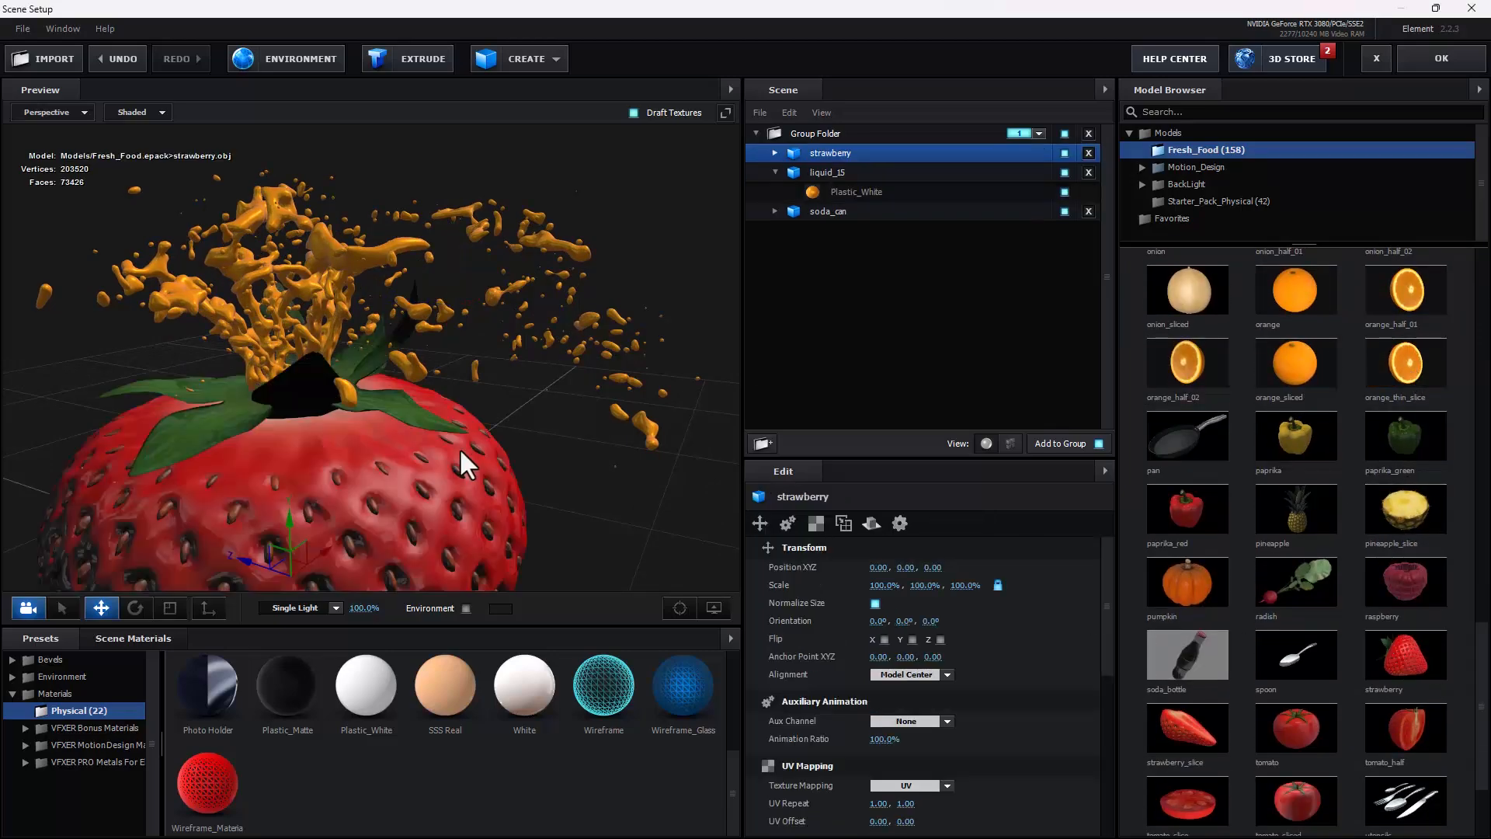
Step: Scale the strawberry down uniformly to about 9.2% and raise it into the splash at about Y 1.08
scroll(393, 412, "down", 3)
left_click(170, 608)
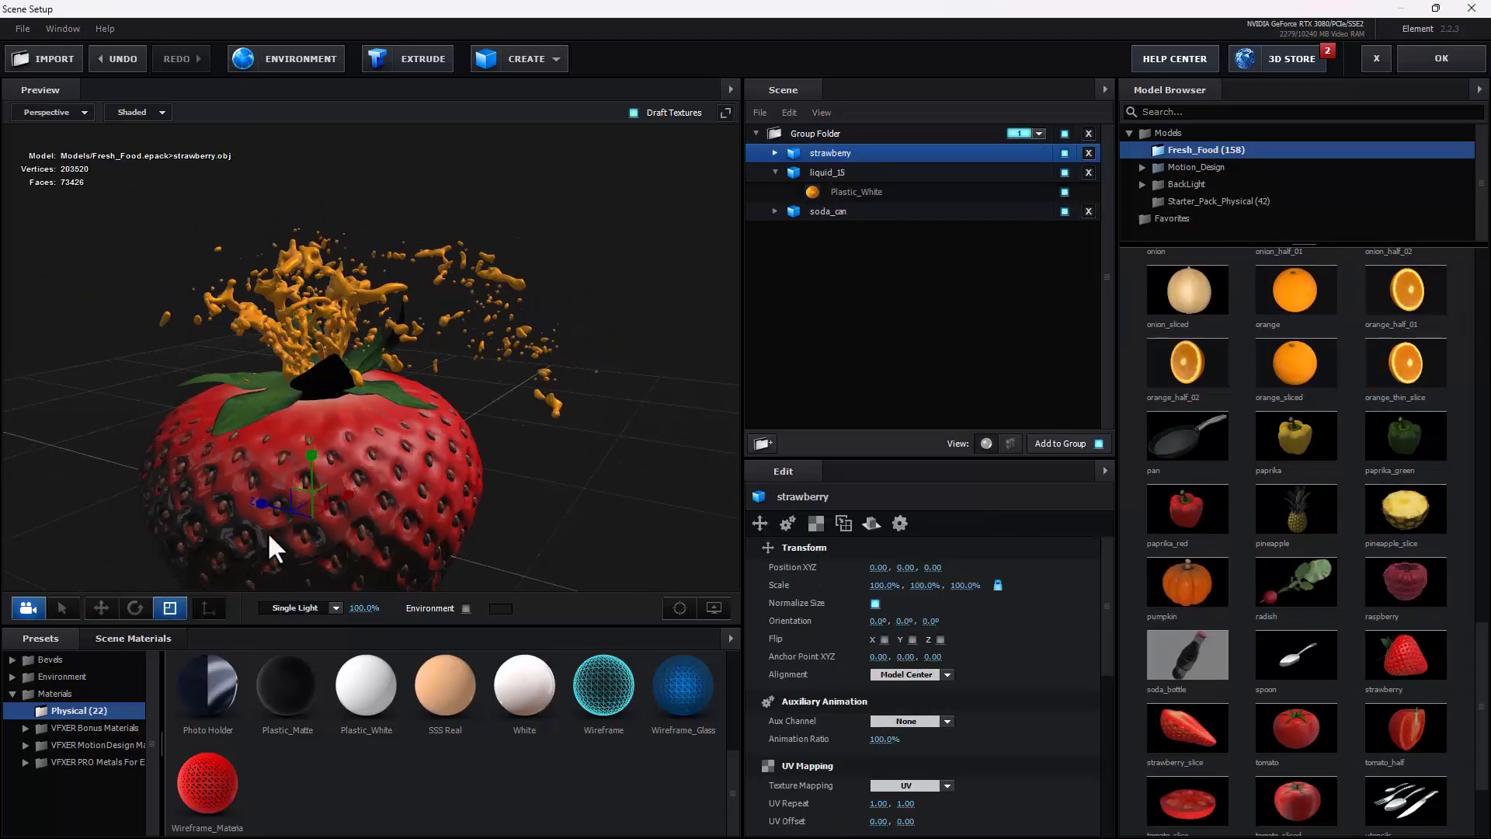
left_click_drag(315, 513, 88, 727)
left_click(101, 608)
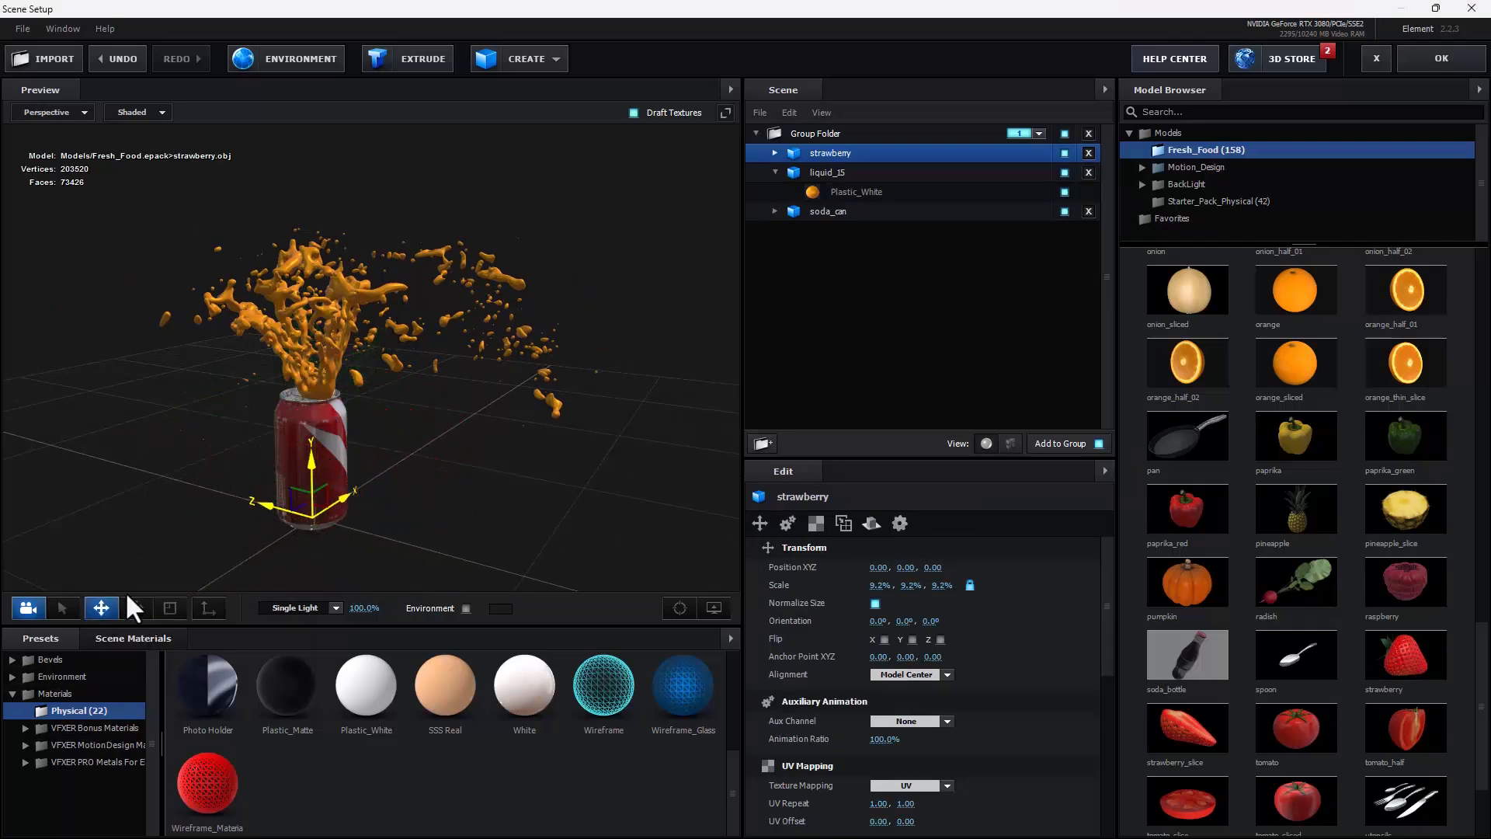
left_click_drag(312, 469, 344, 179)
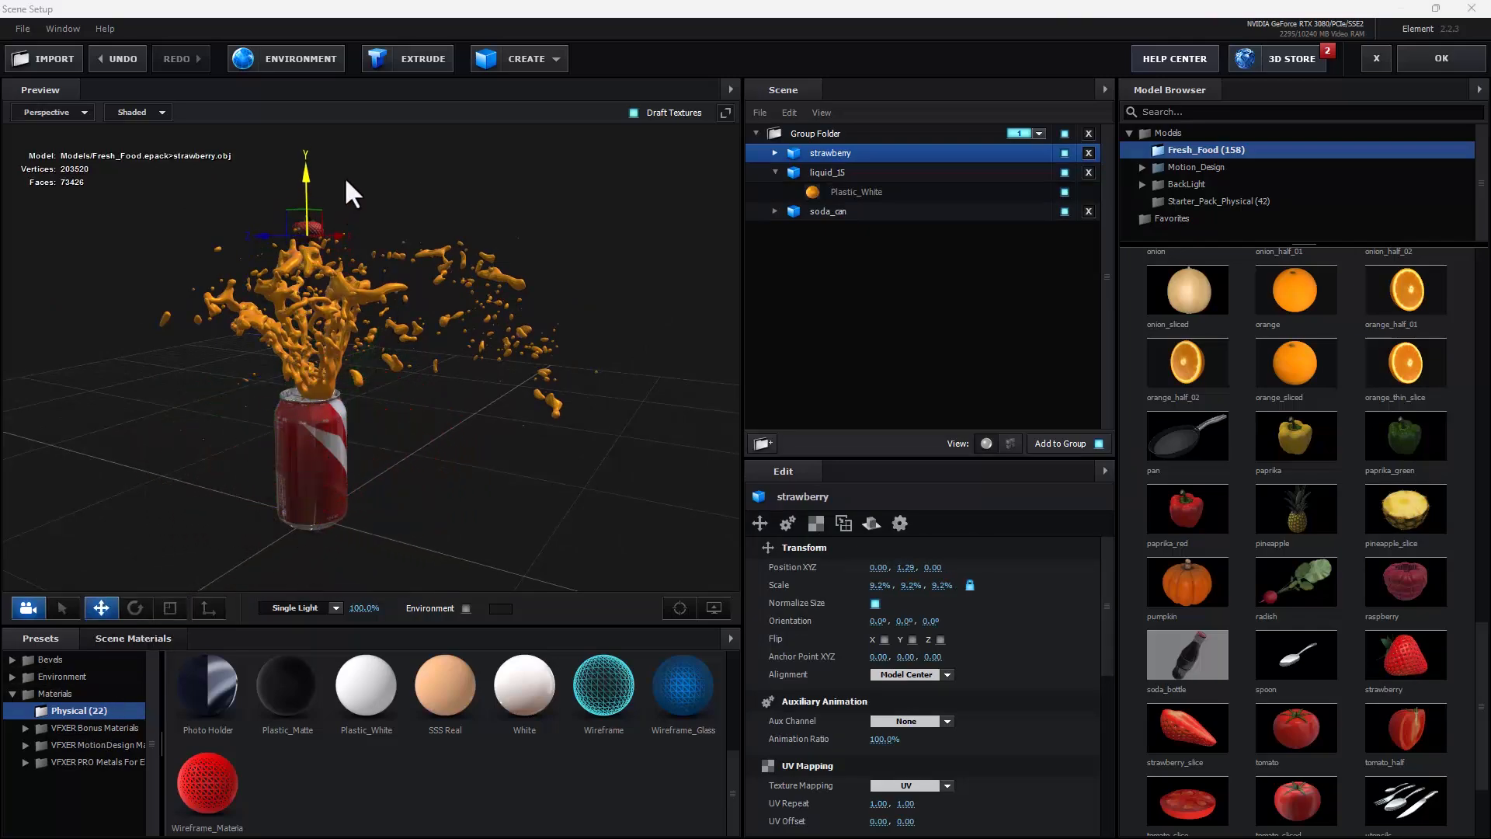
left_click_drag(241, 287, 379, 240)
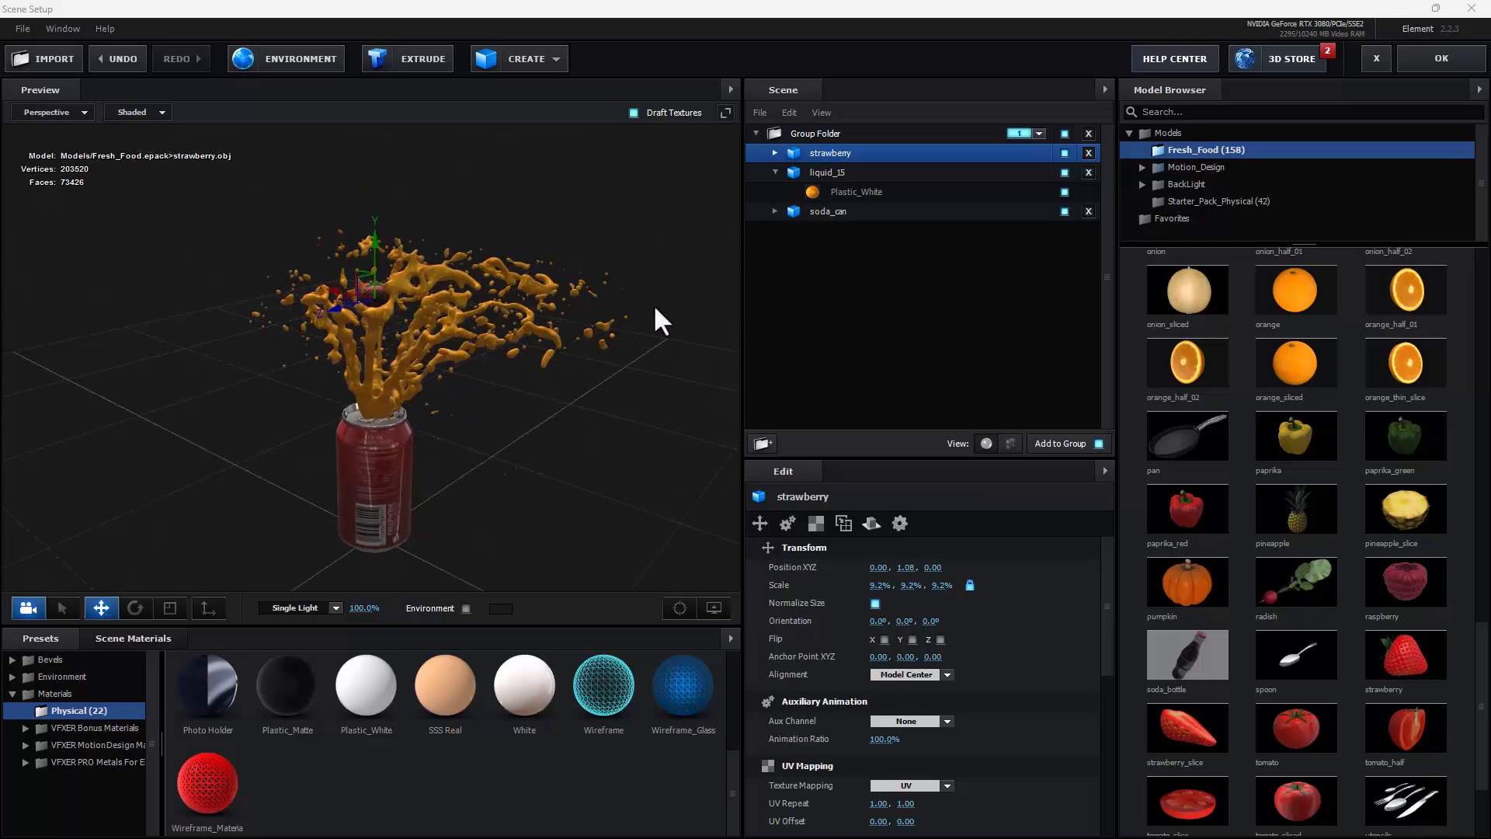
Step: Move the strawberry out of the Group Folder and assign it to group 2
left_click_drag(1024, 149, 975, 229)
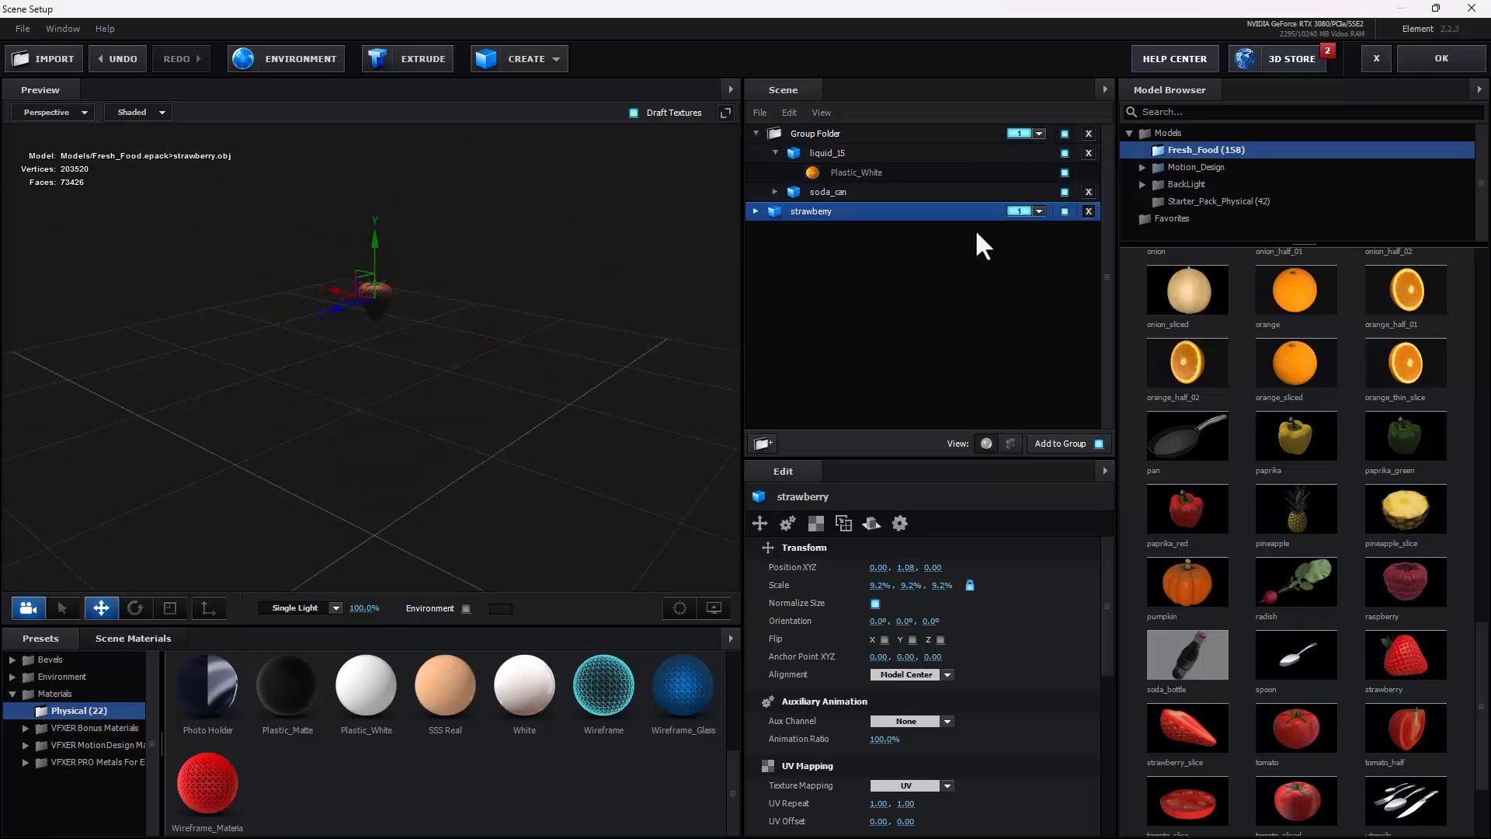
left_click(1028, 211)
left_click(1070, 235)
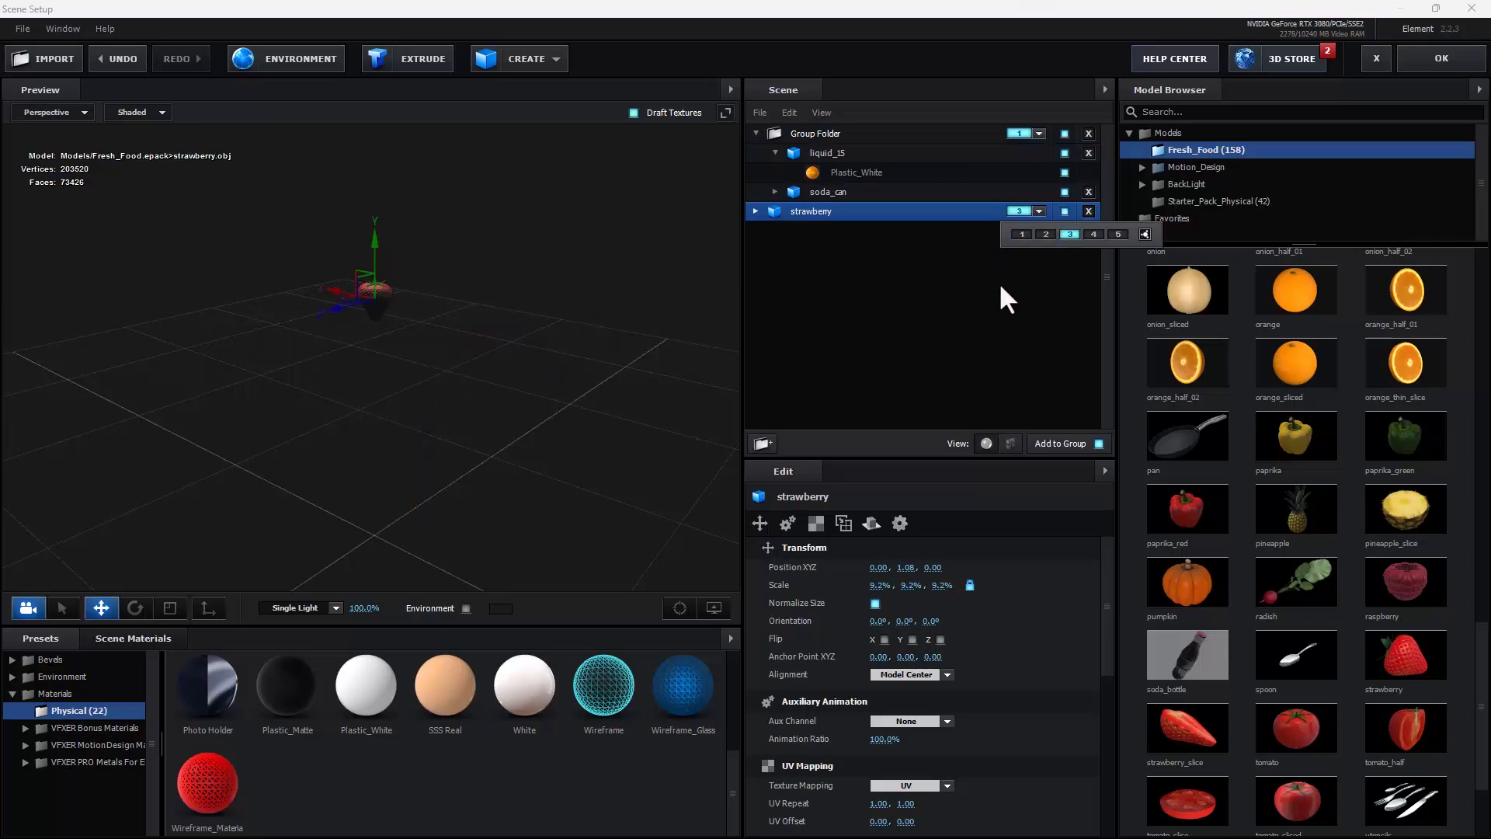
left_click(1046, 235)
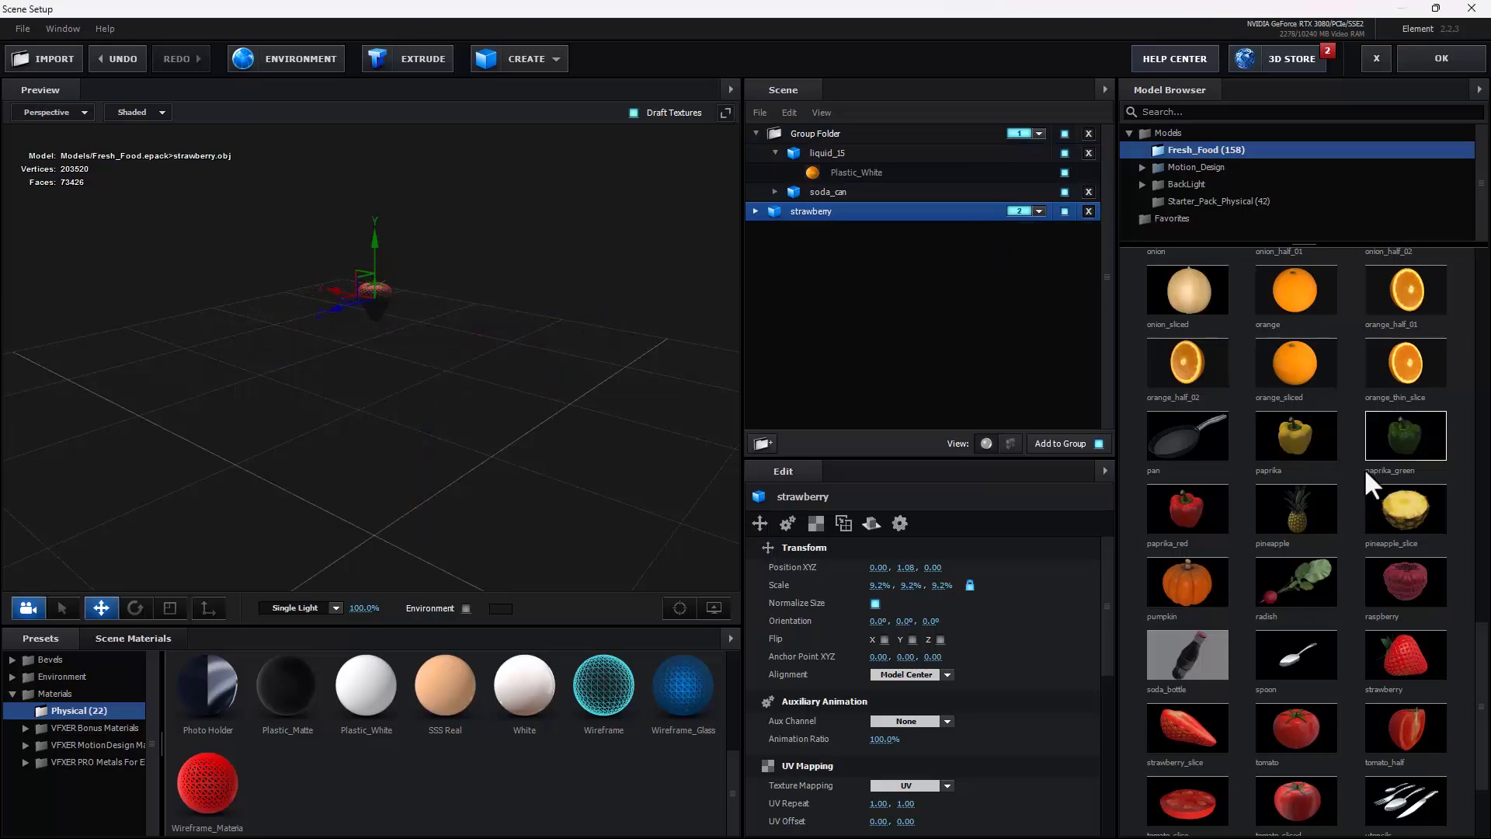
Step: Add the garlic model from the Fresh_Food collection to the scene
scroll(1362, 446, "up", 3)
scroll(1362, 446, "up", 8)
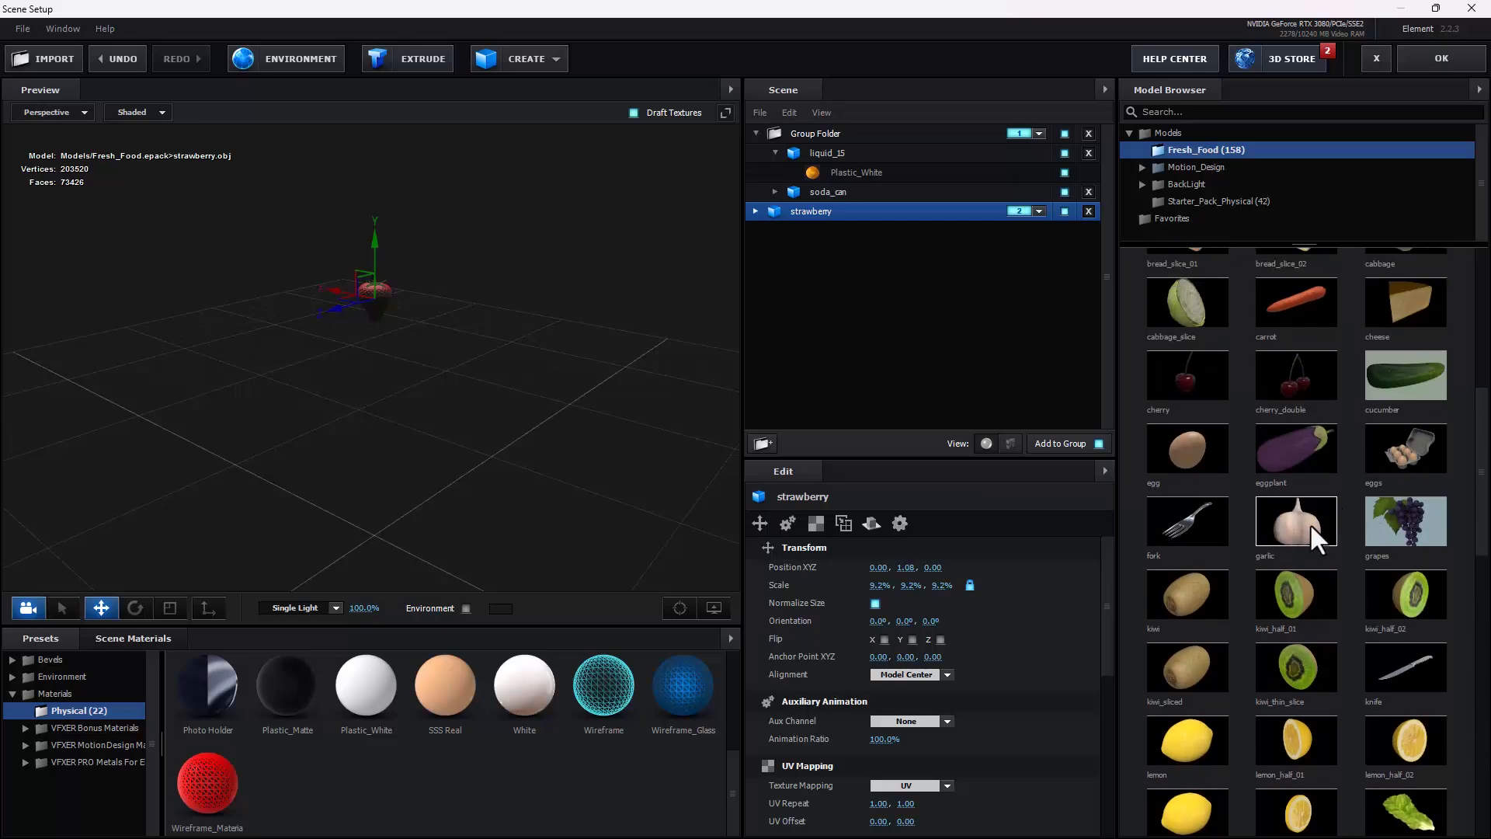
left_click(1305, 524)
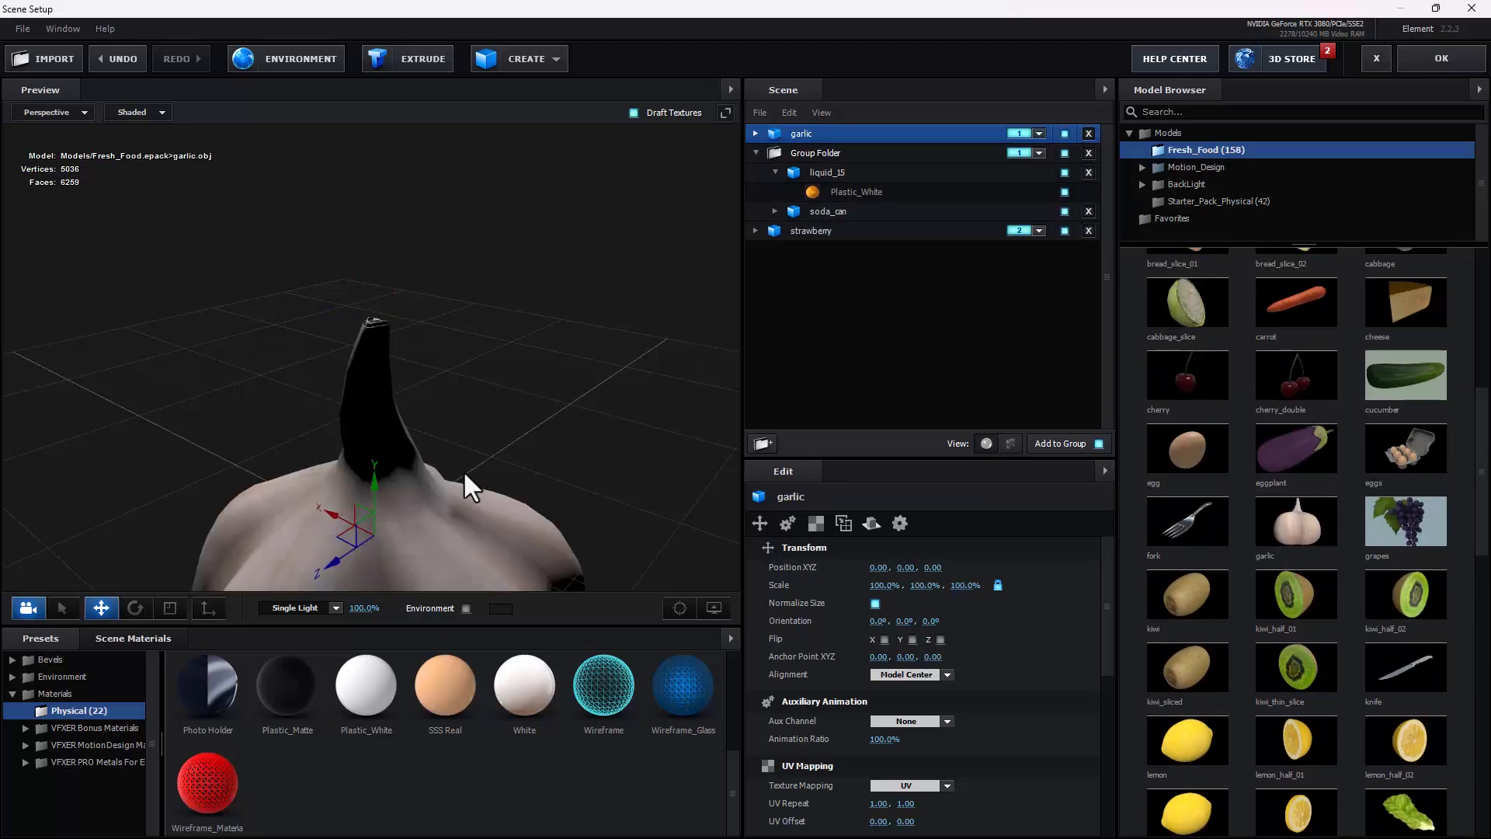
Step: Scale the garlic down uniformly to about 13.8% and raise it to about Y 1.18
scroll(437, 500, "down", 2)
left_click(170, 607)
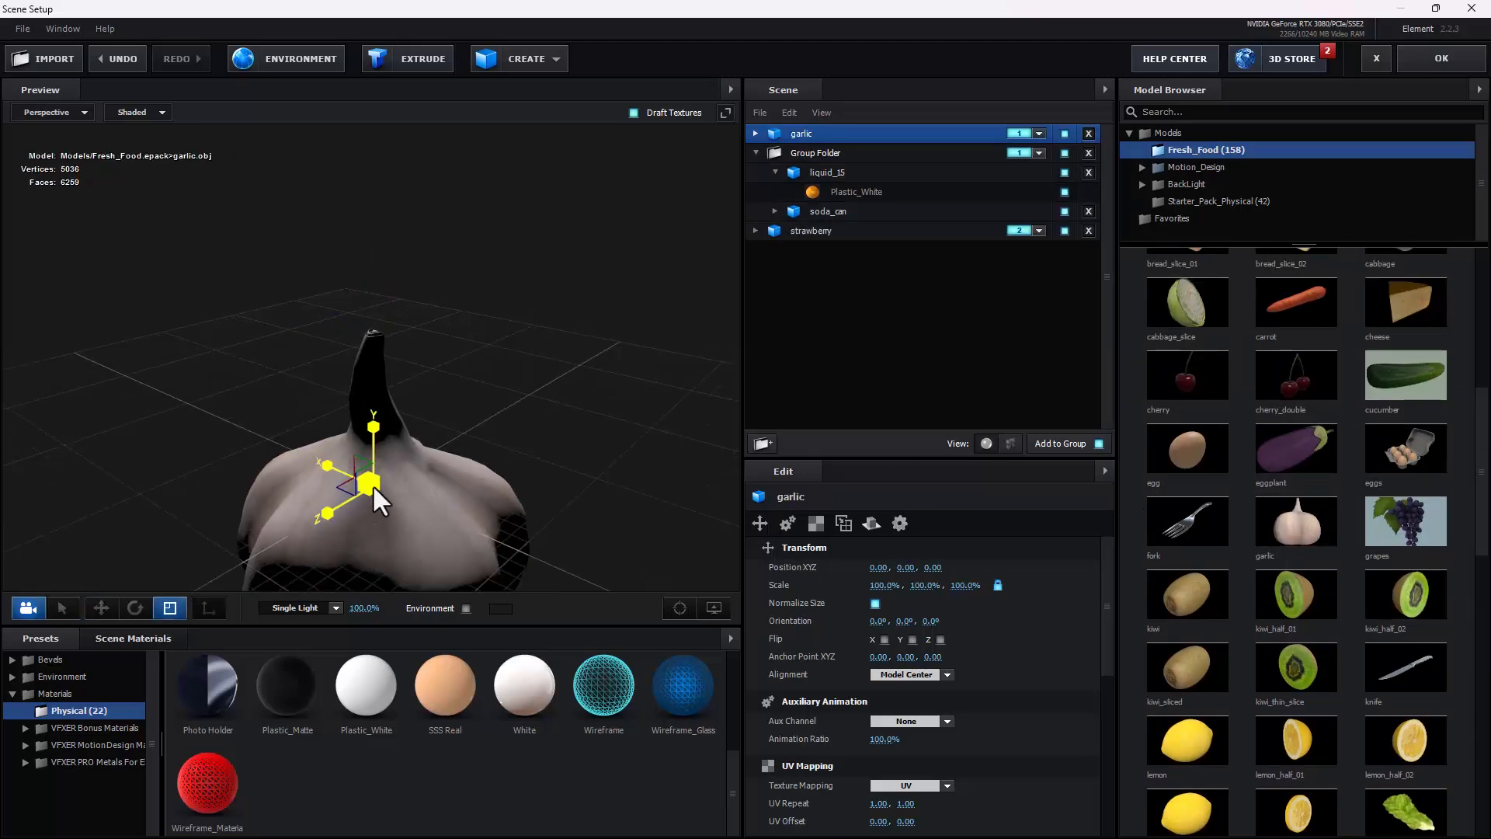
left_click_drag(373, 484, 202, 678)
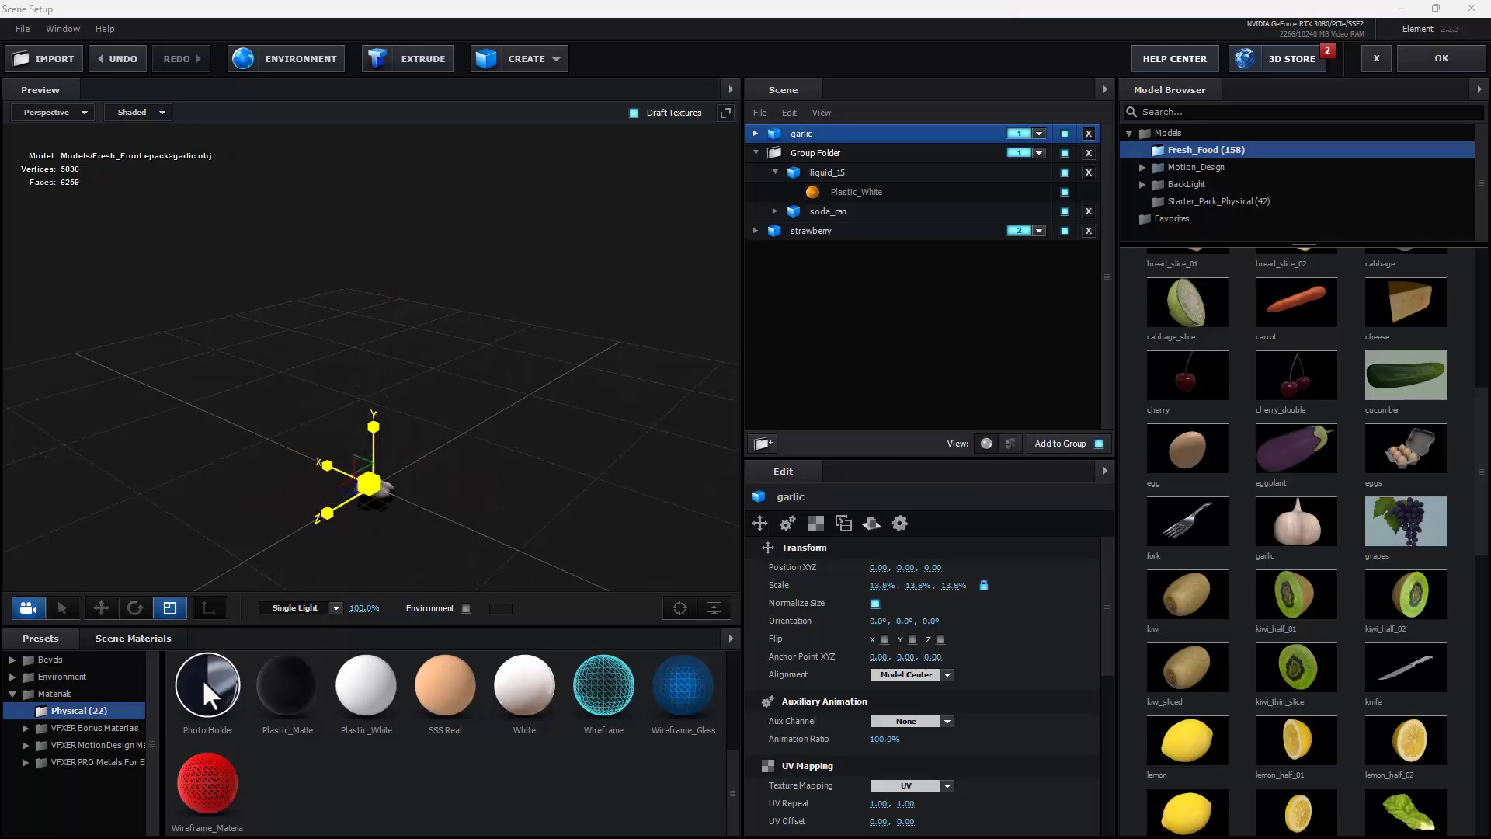
left_click(101, 607)
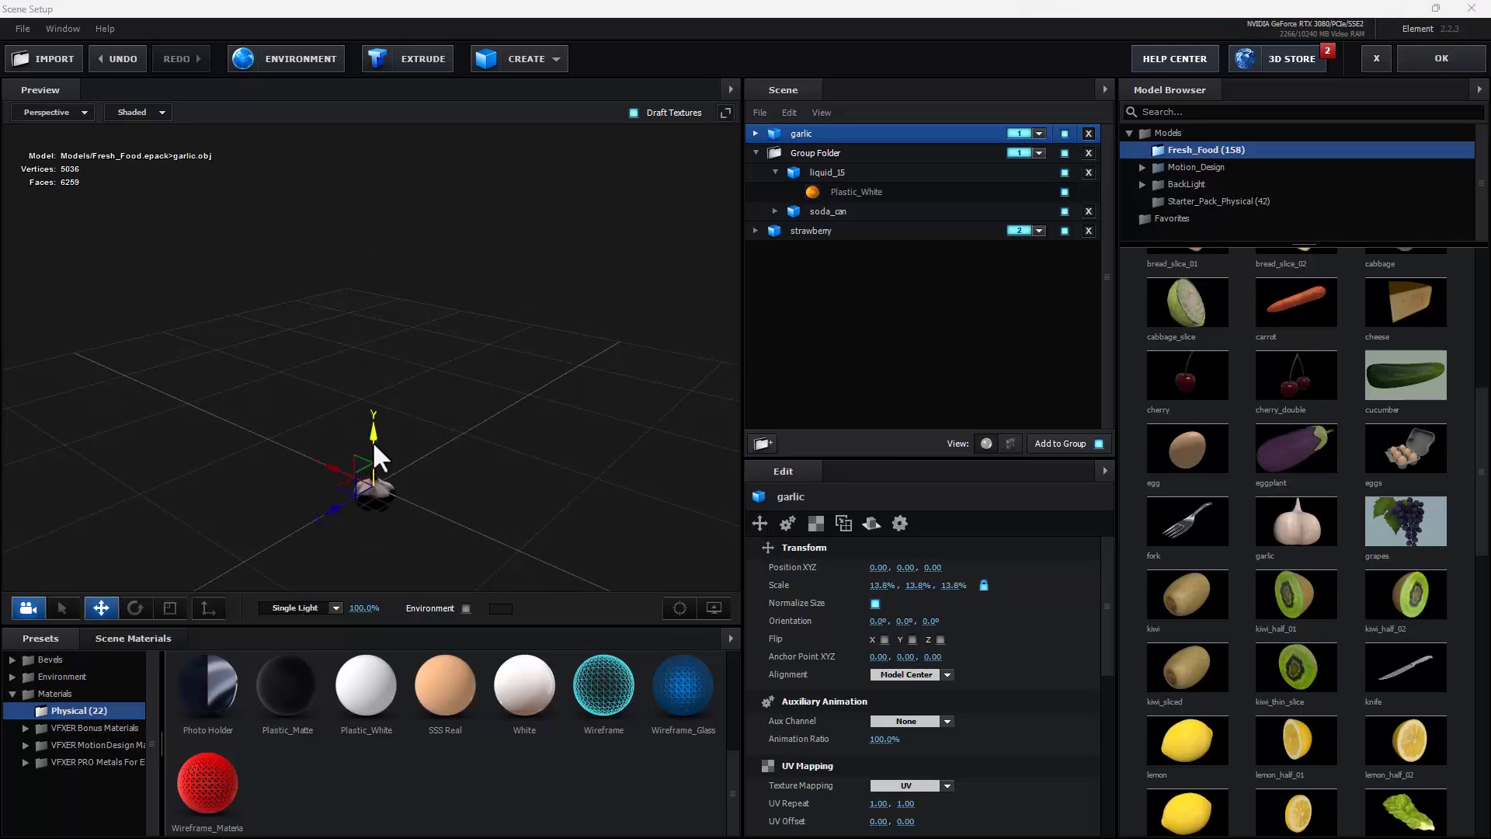
left_click_drag(371, 441, 387, 250)
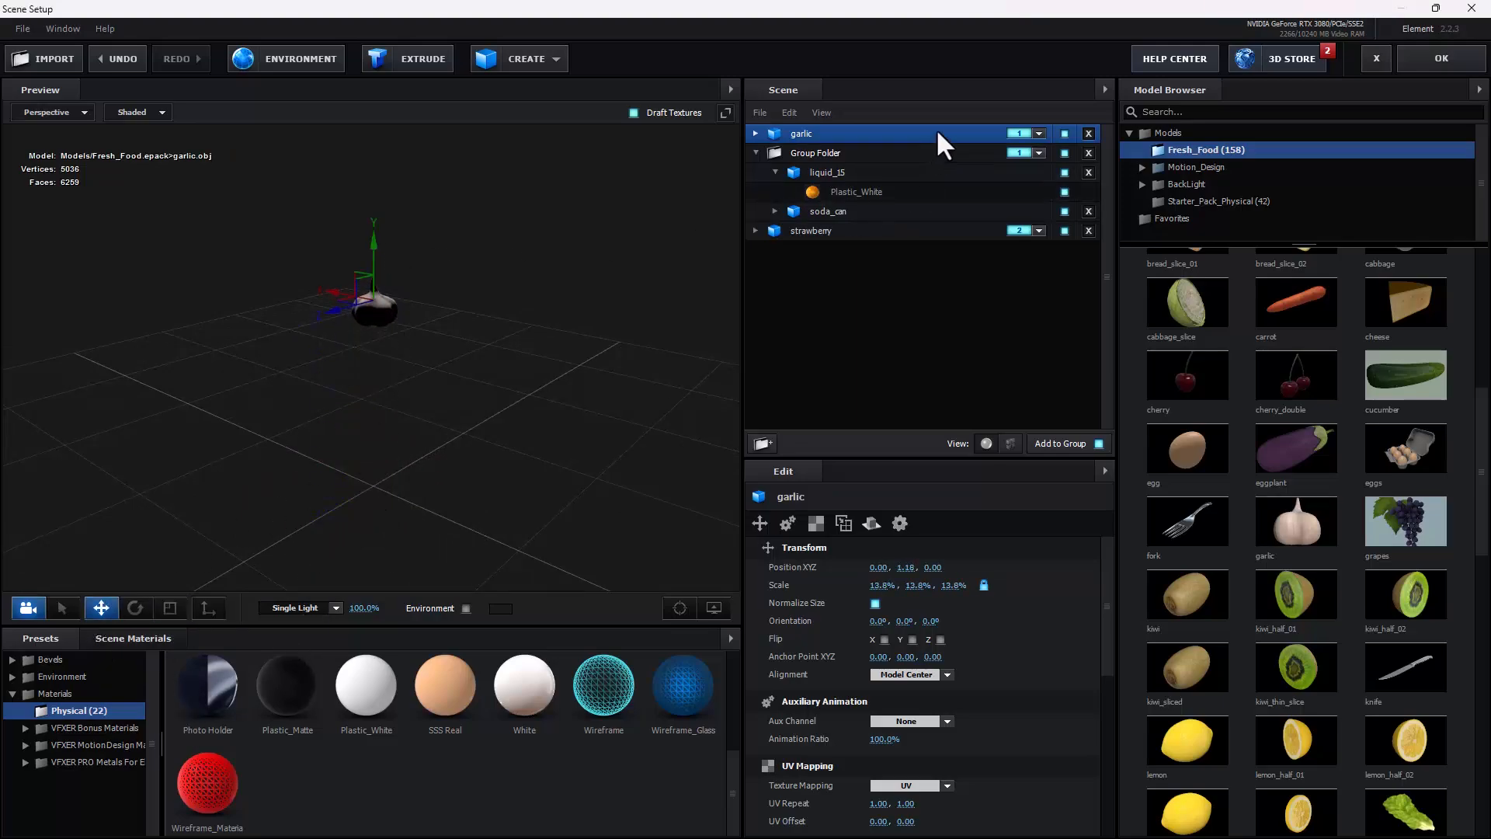
Step: Move the garlic below the strawberry in the scene list, assign it to group 3, and accept the scene setup
left_click_drag(935, 128, 928, 289)
left_click(1017, 229)
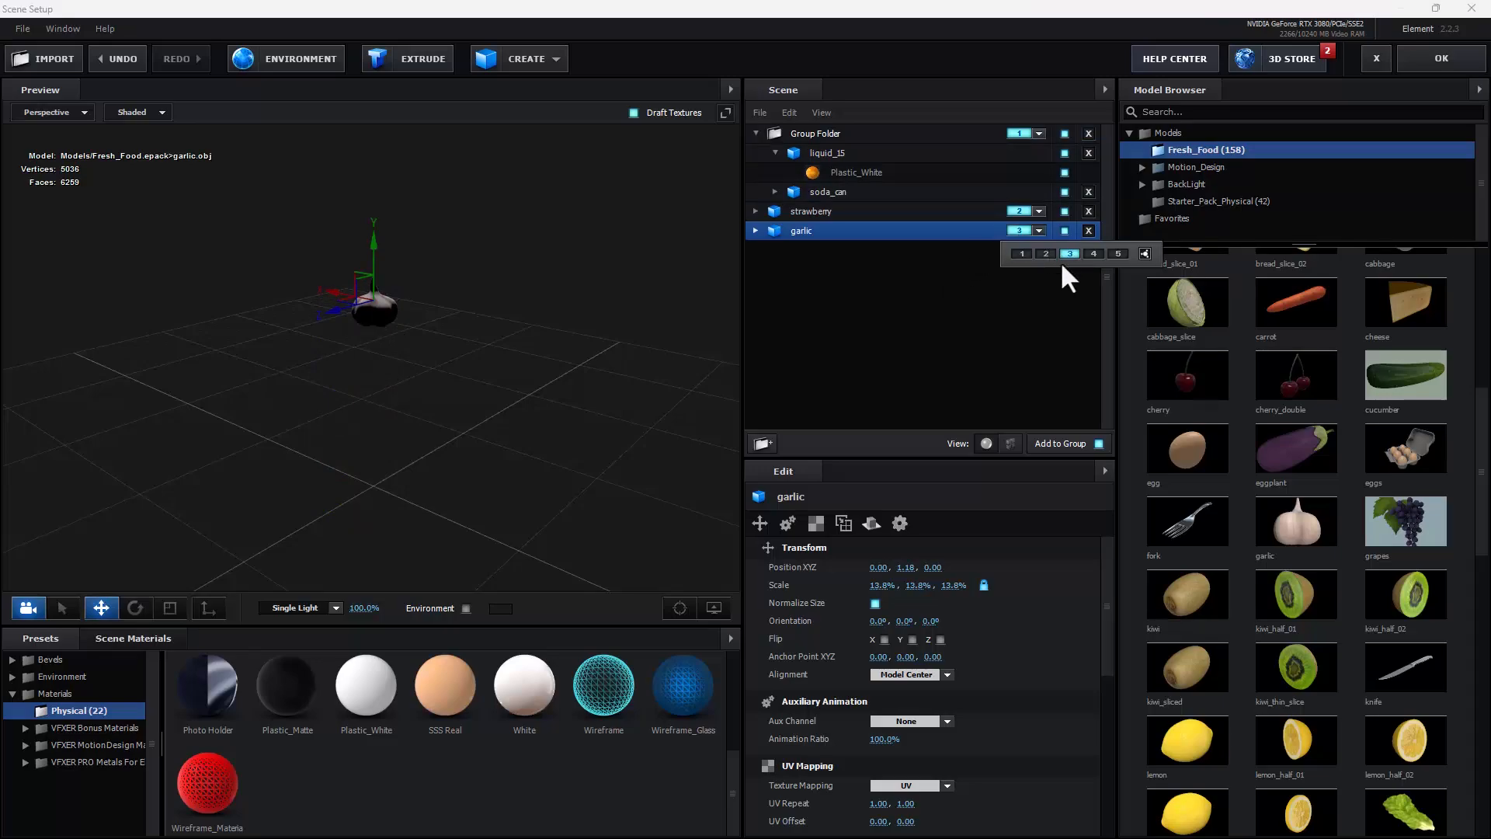
left_click(1059, 261)
left_click(1429, 53)
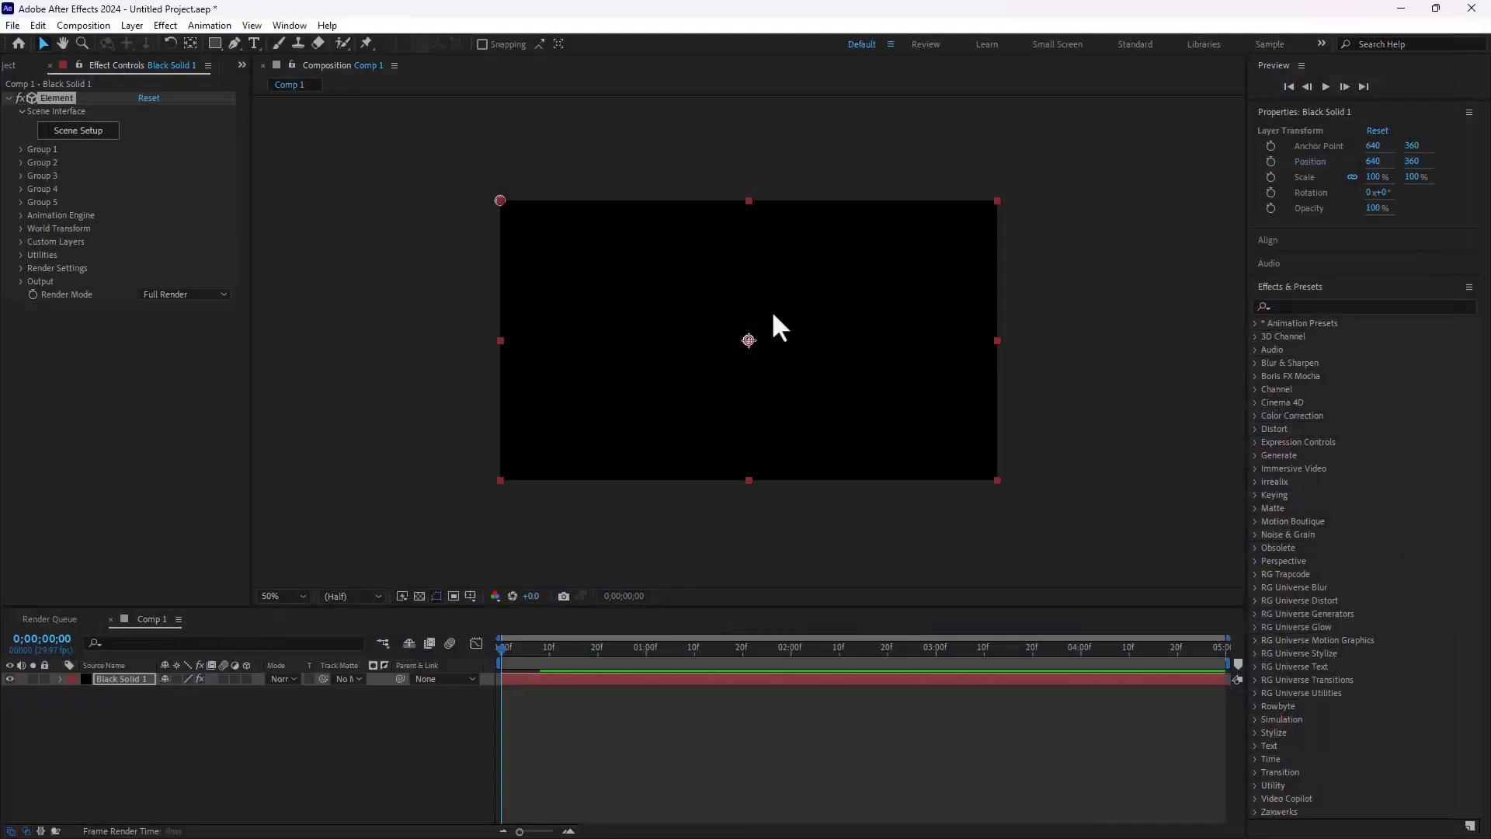
Step: Add a two-node camera with the 20mm preset to Comp 1
right_click(233, 733)
mouse_move(292, 539)
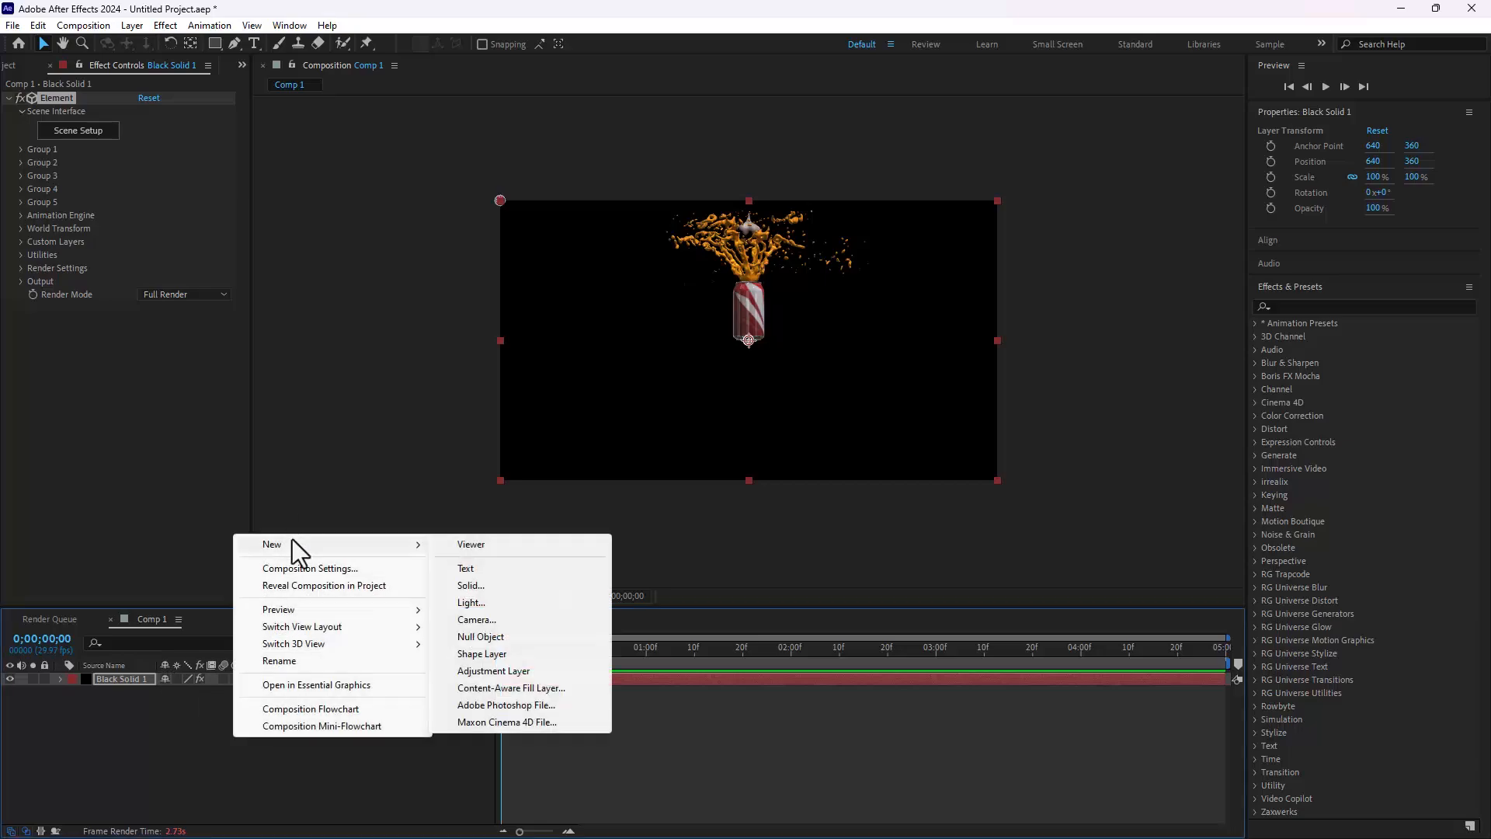
left_click(521, 613)
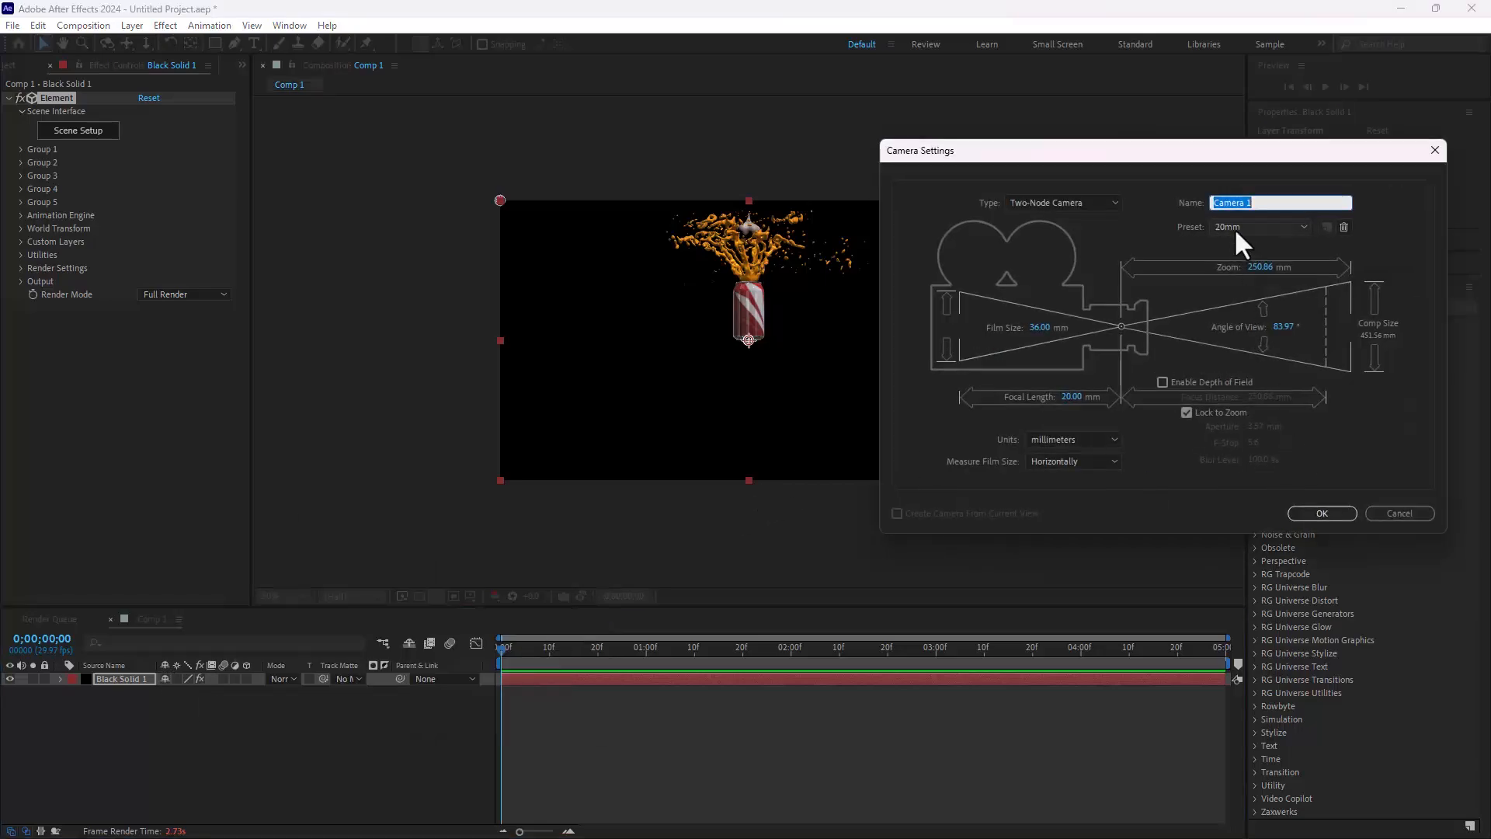
left_click(1318, 513)
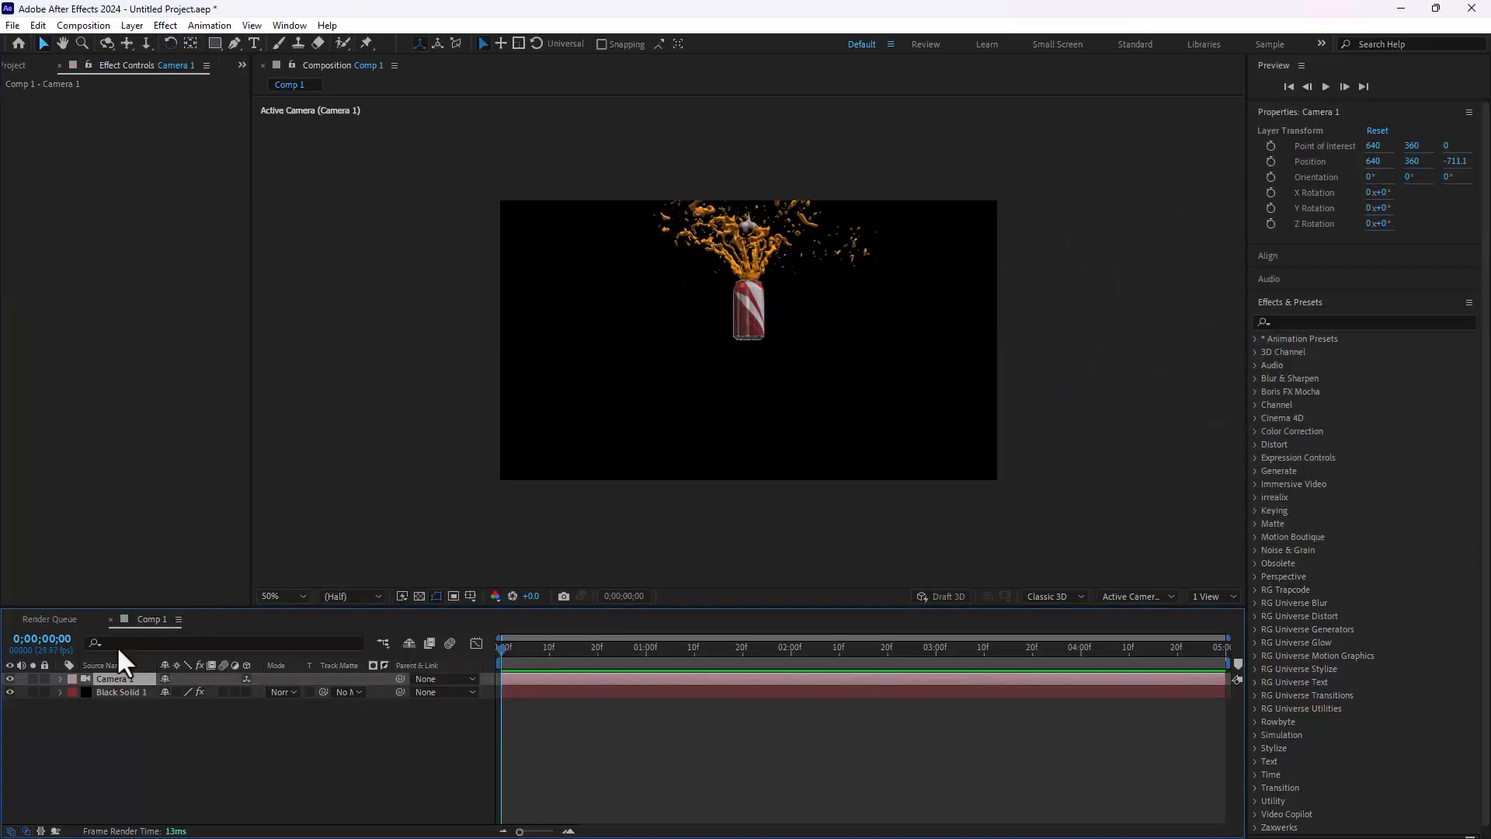
Step: Enlarge Group 1 of the Element effect on Black Solid 1 to a particle size of about 22.70 and lower it in the frame
left_click(115, 690)
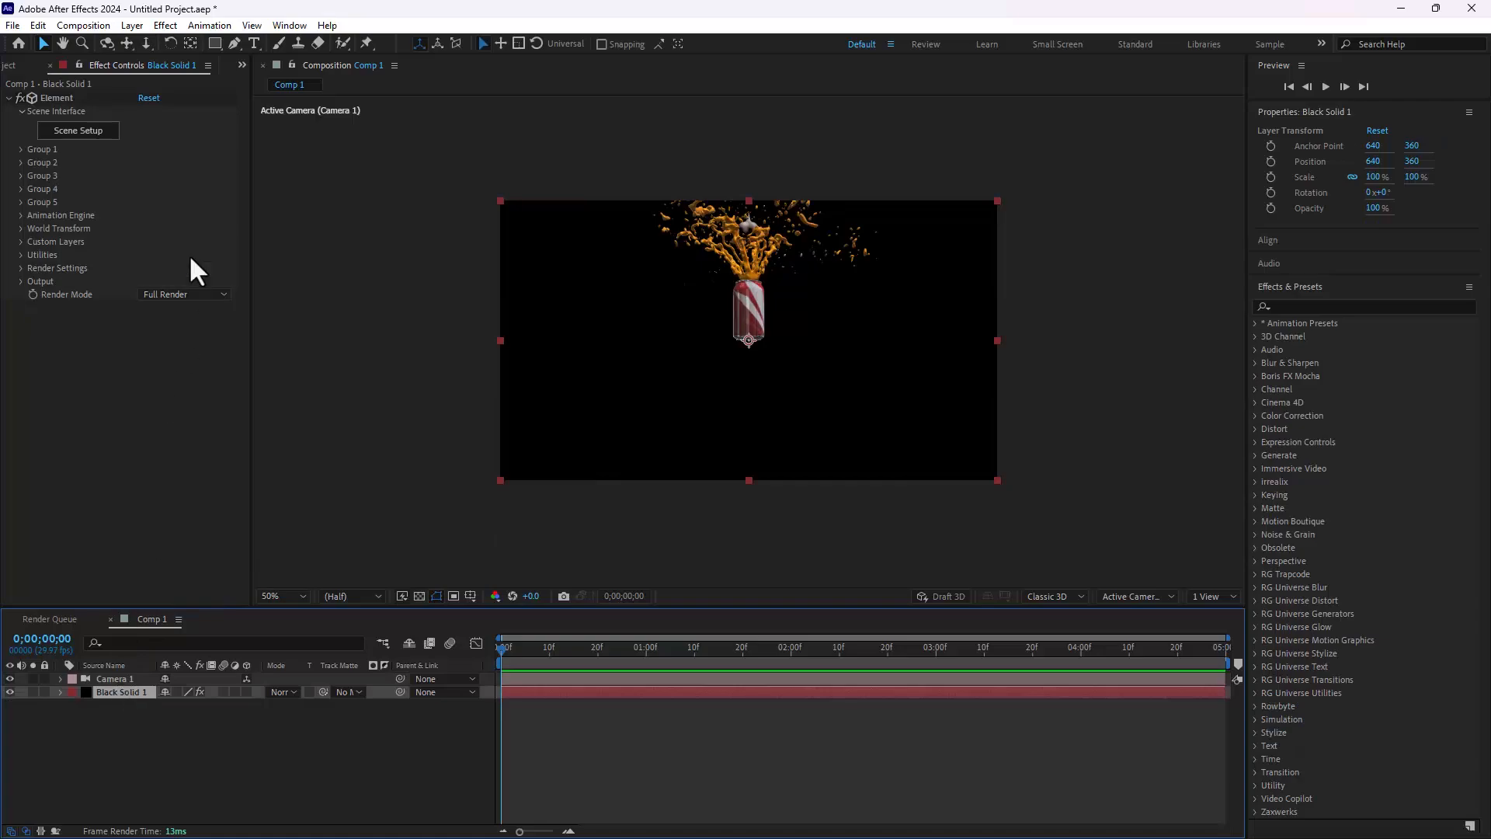
left_click(23, 149)
left_click(34, 190)
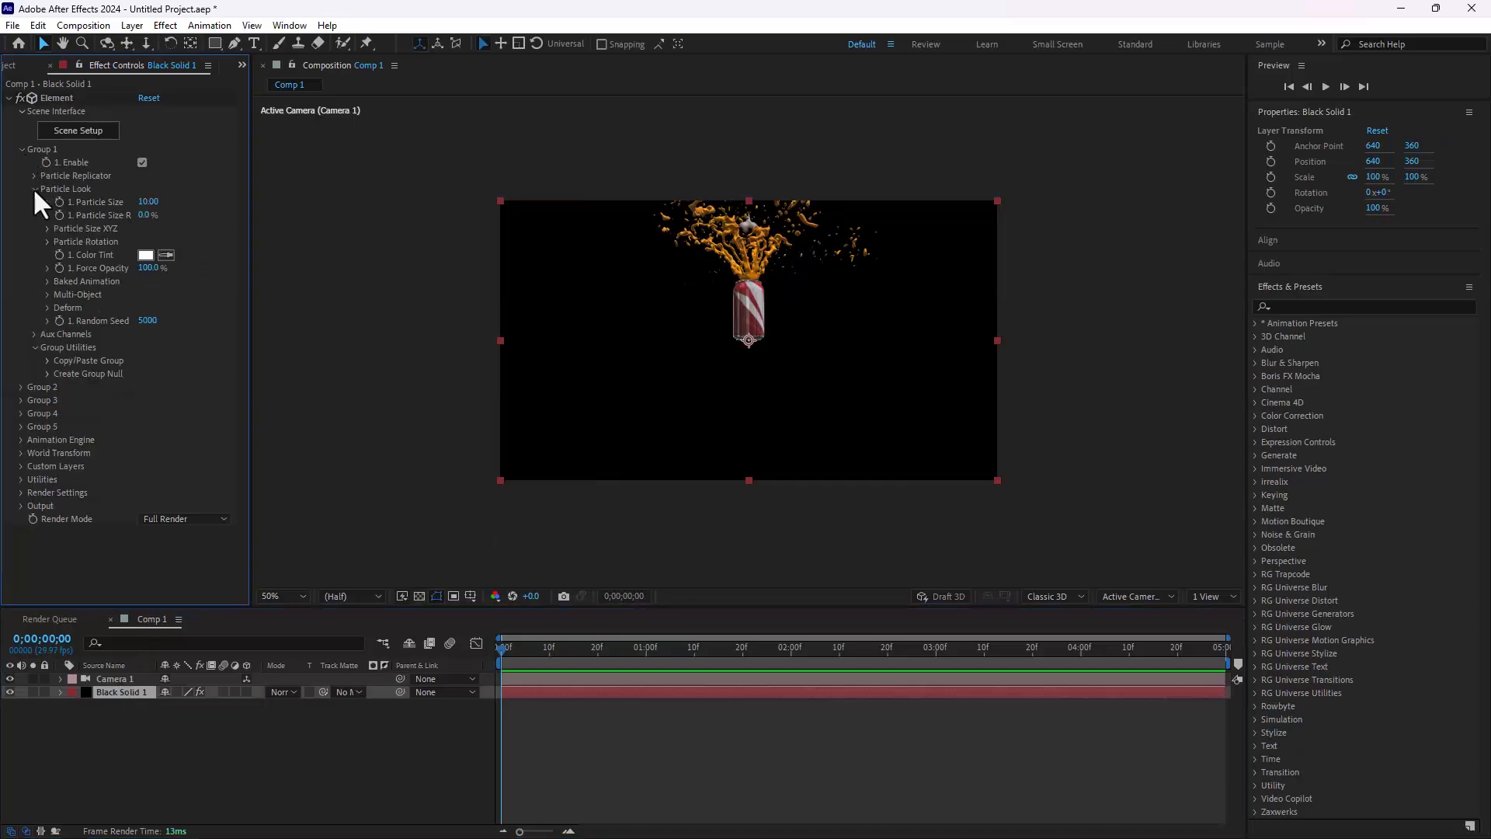
left_click_drag(147, 202, 536, 200)
left_click(35, 176)
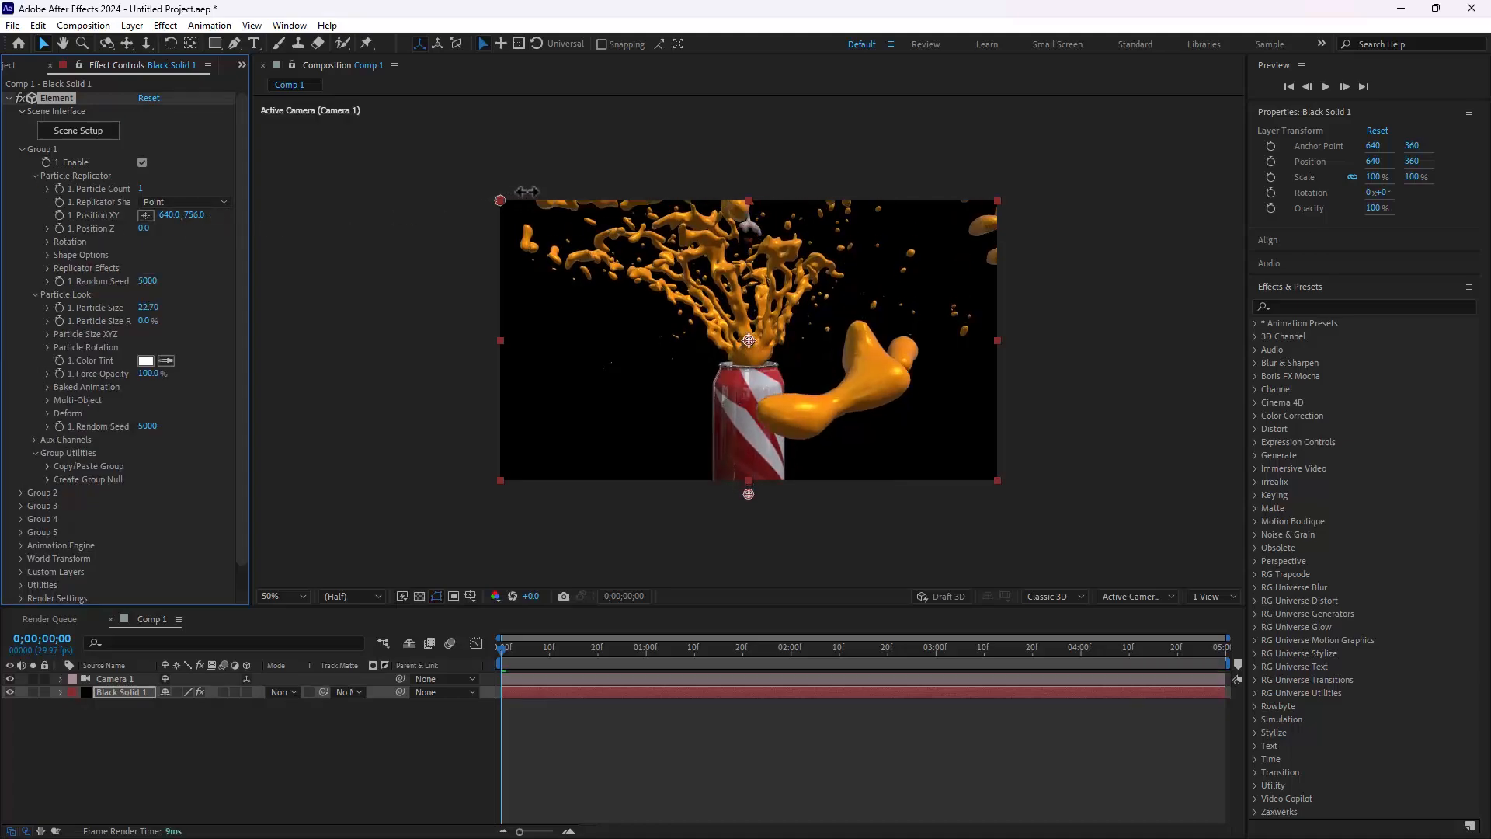
left_click(21, 149)
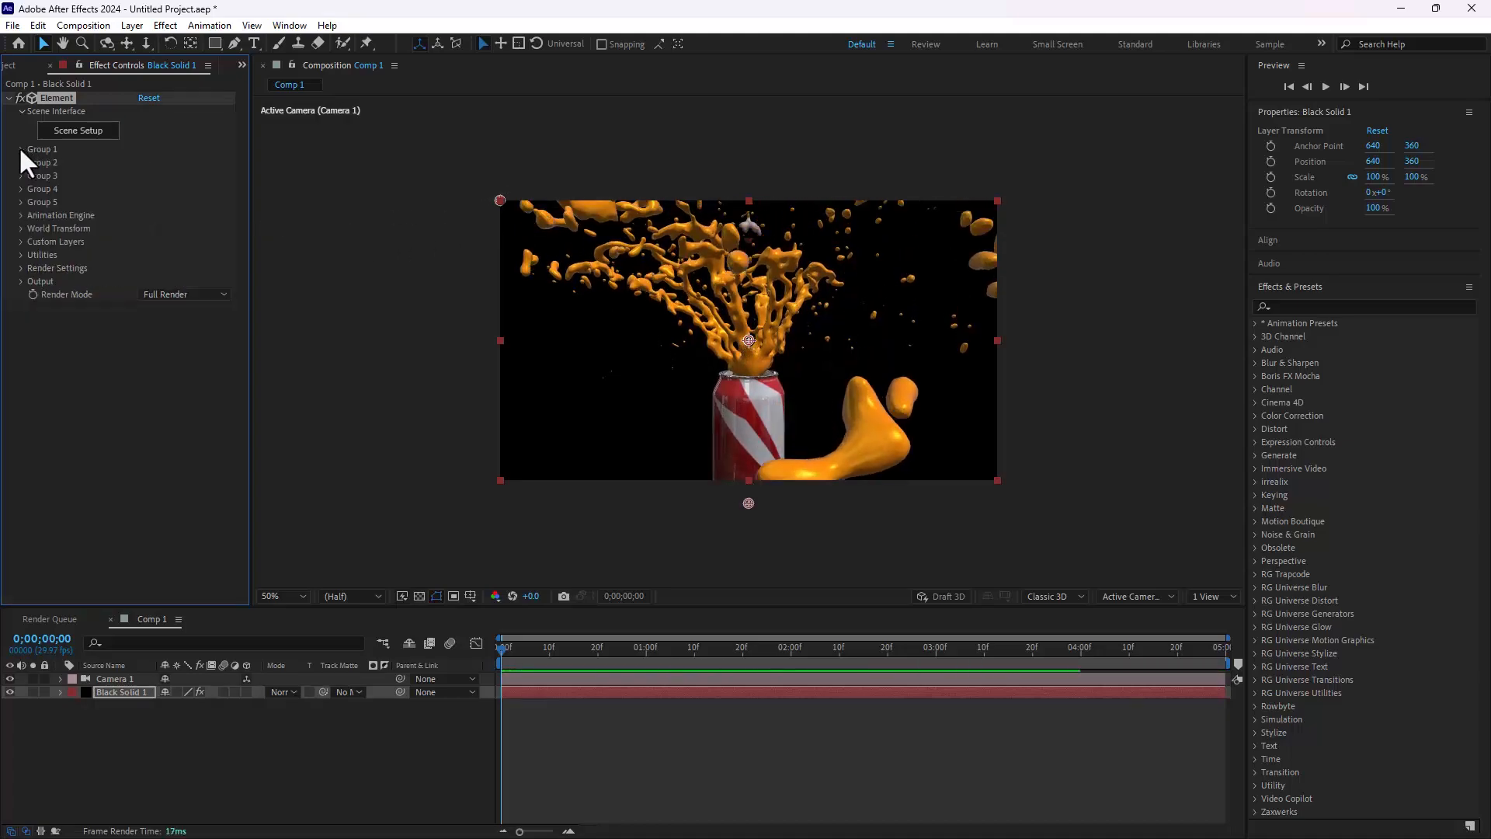
Step: Set Group 2's replicator position to about 640, 437 and its replicator shape to Sphere
left_click(21, 162)
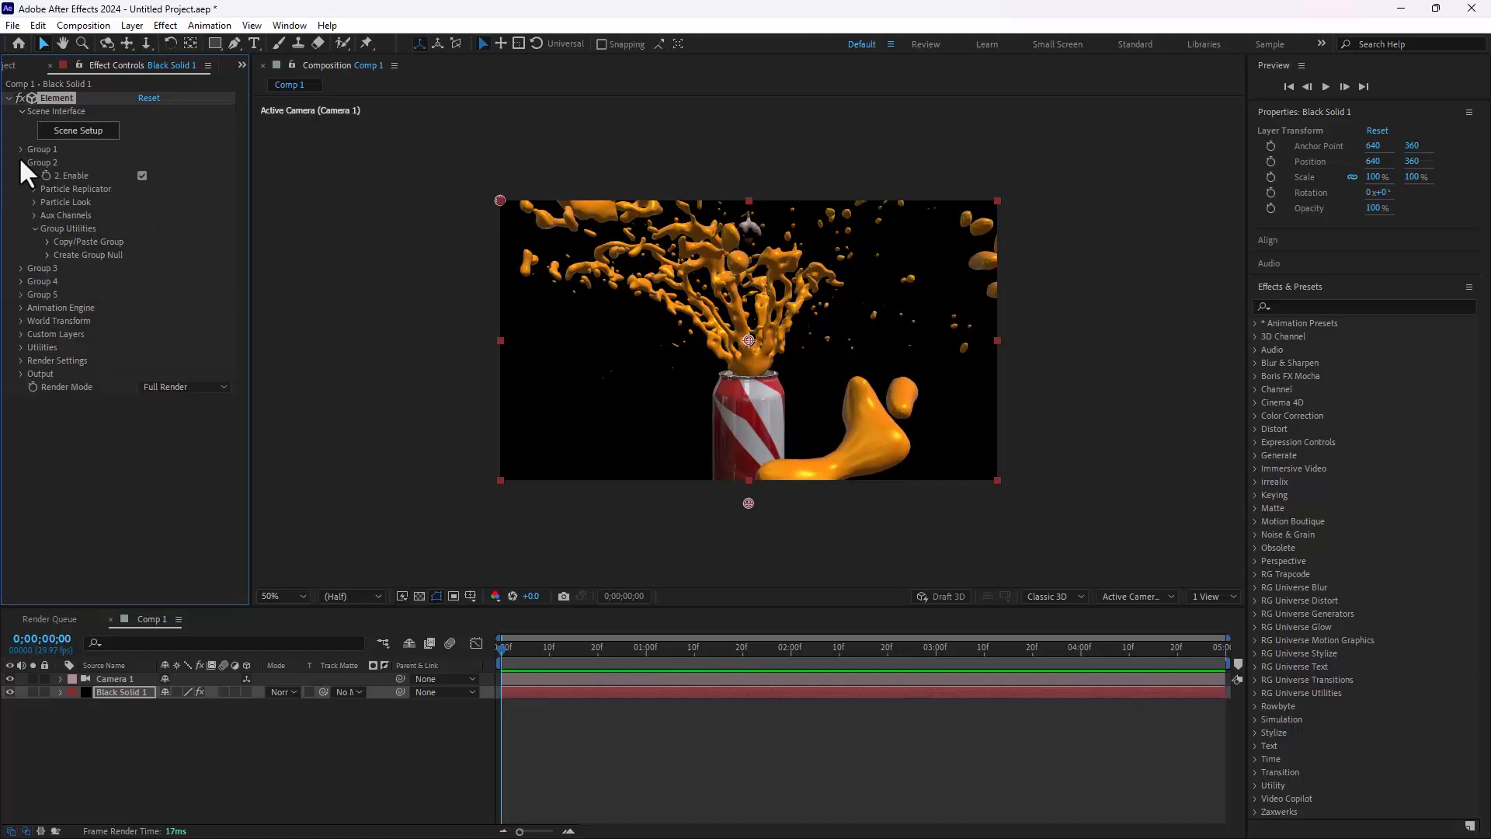
left_click(35, 189)
left_click_drag(179, 229, 242, 251)
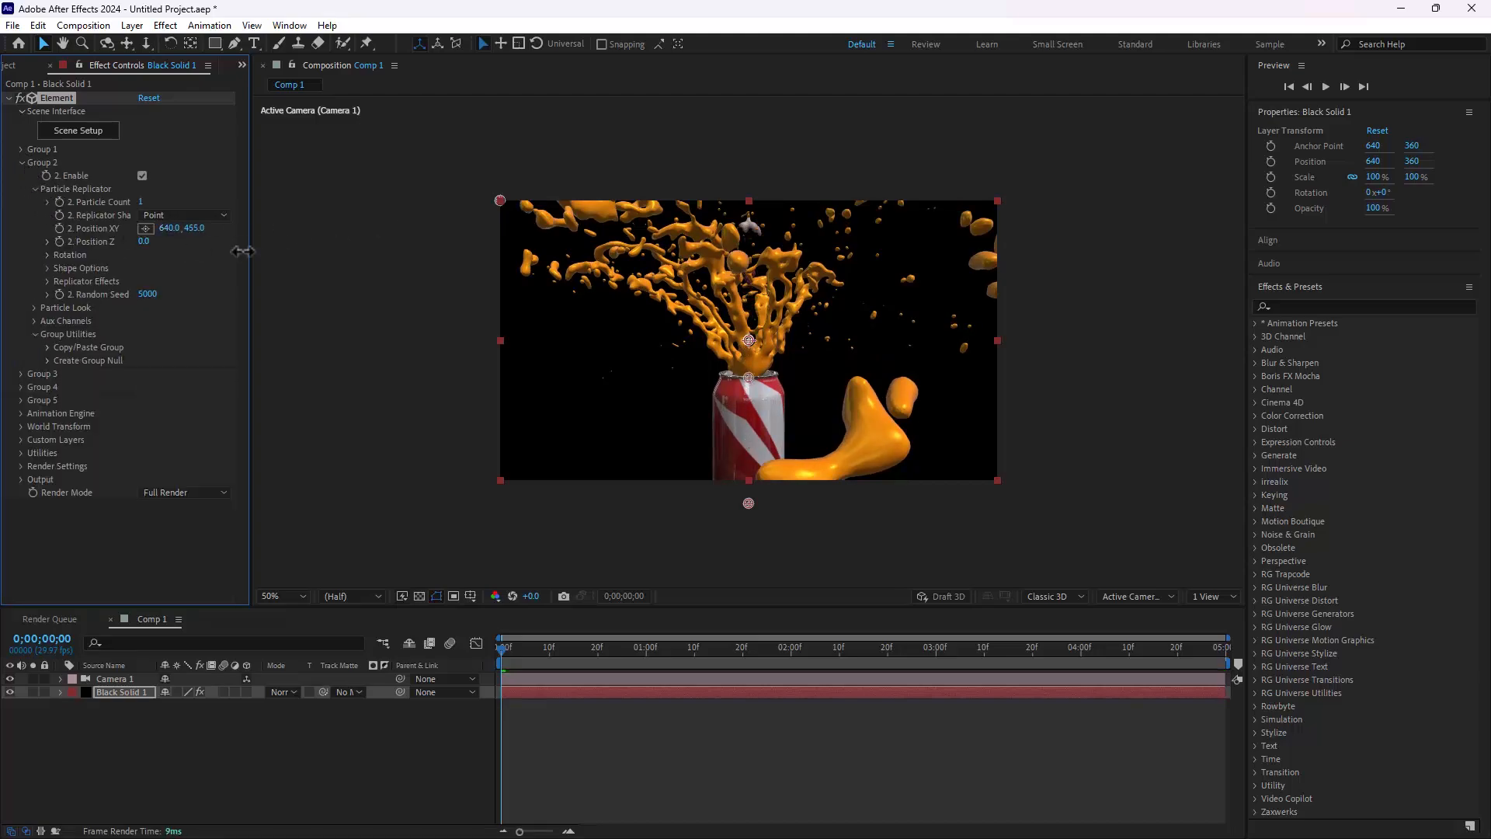
left_click(190, 217)
left_click(189, 282)
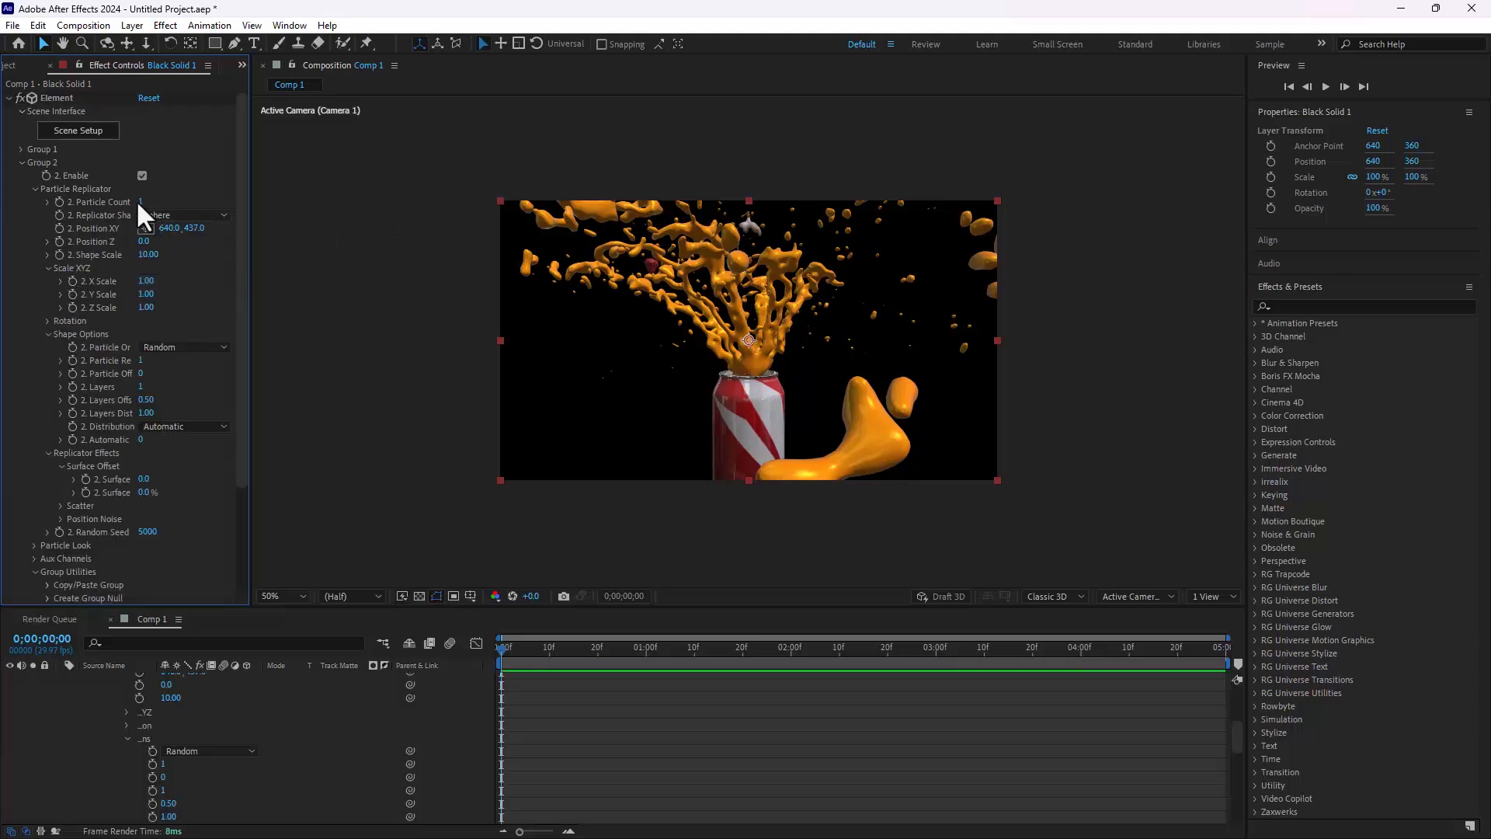
Step: Set Group 2's particle count to 20 and spread the strawberries with a shape scale of about 15.50
left_click(140, 202)
type("20")
key("Return")
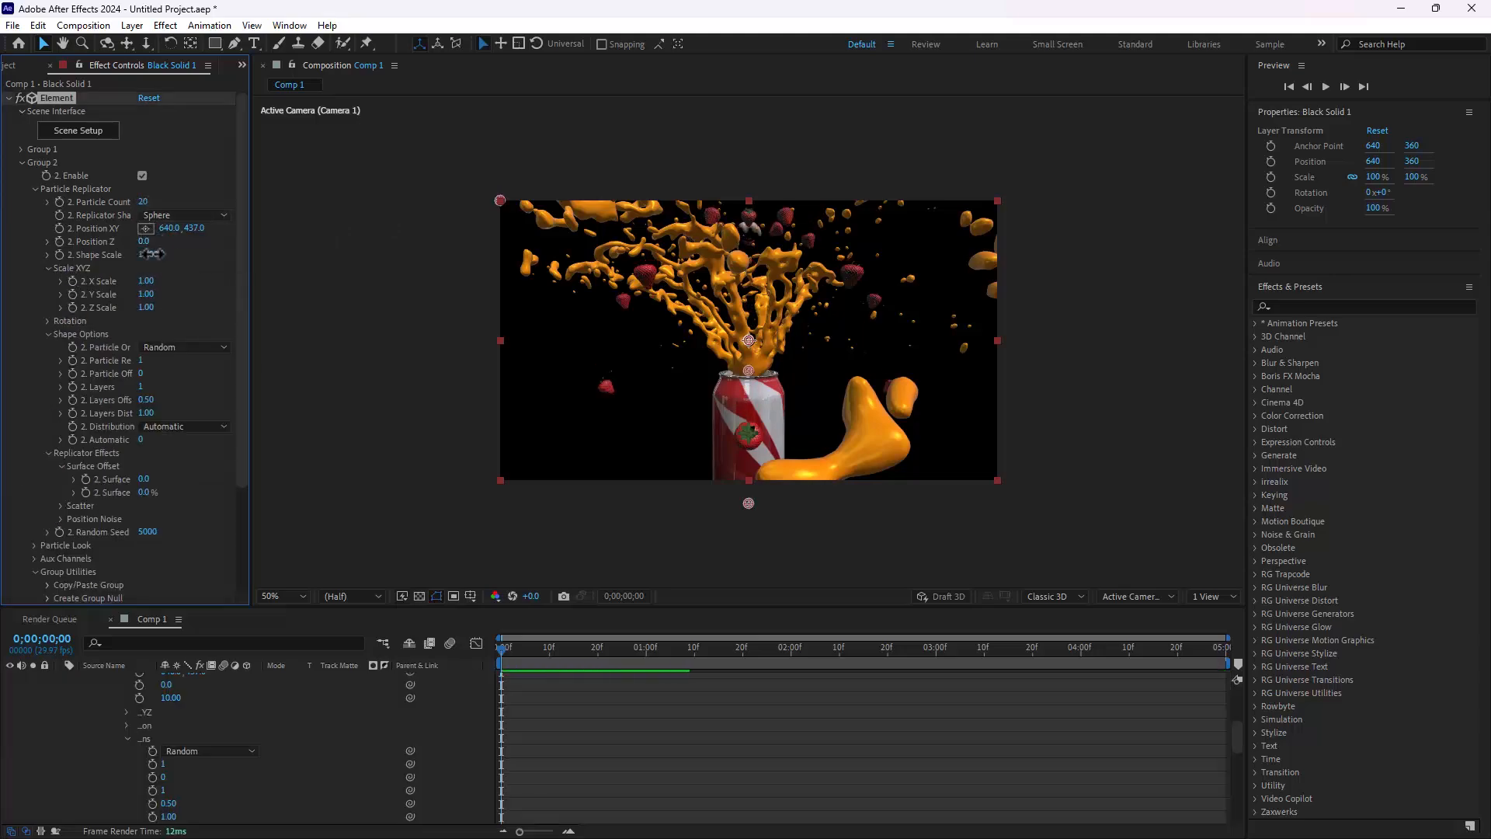
left_click_drag(147, 255, 190, 256)
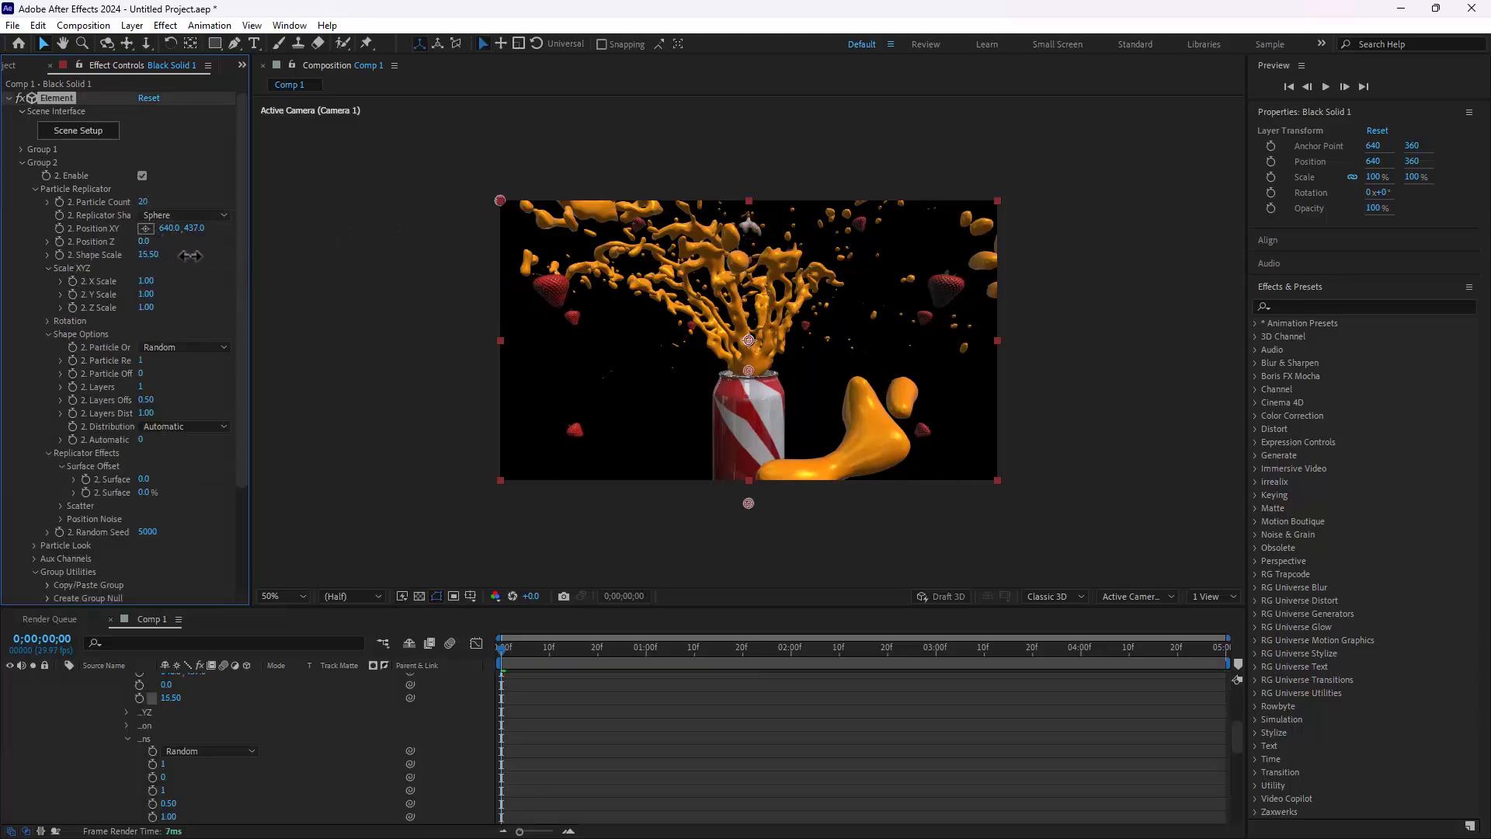
Step: Set the particle size randomness of Group 2 to 100% so the strawberries vary in size
scroll(194, 500, "down", 3)
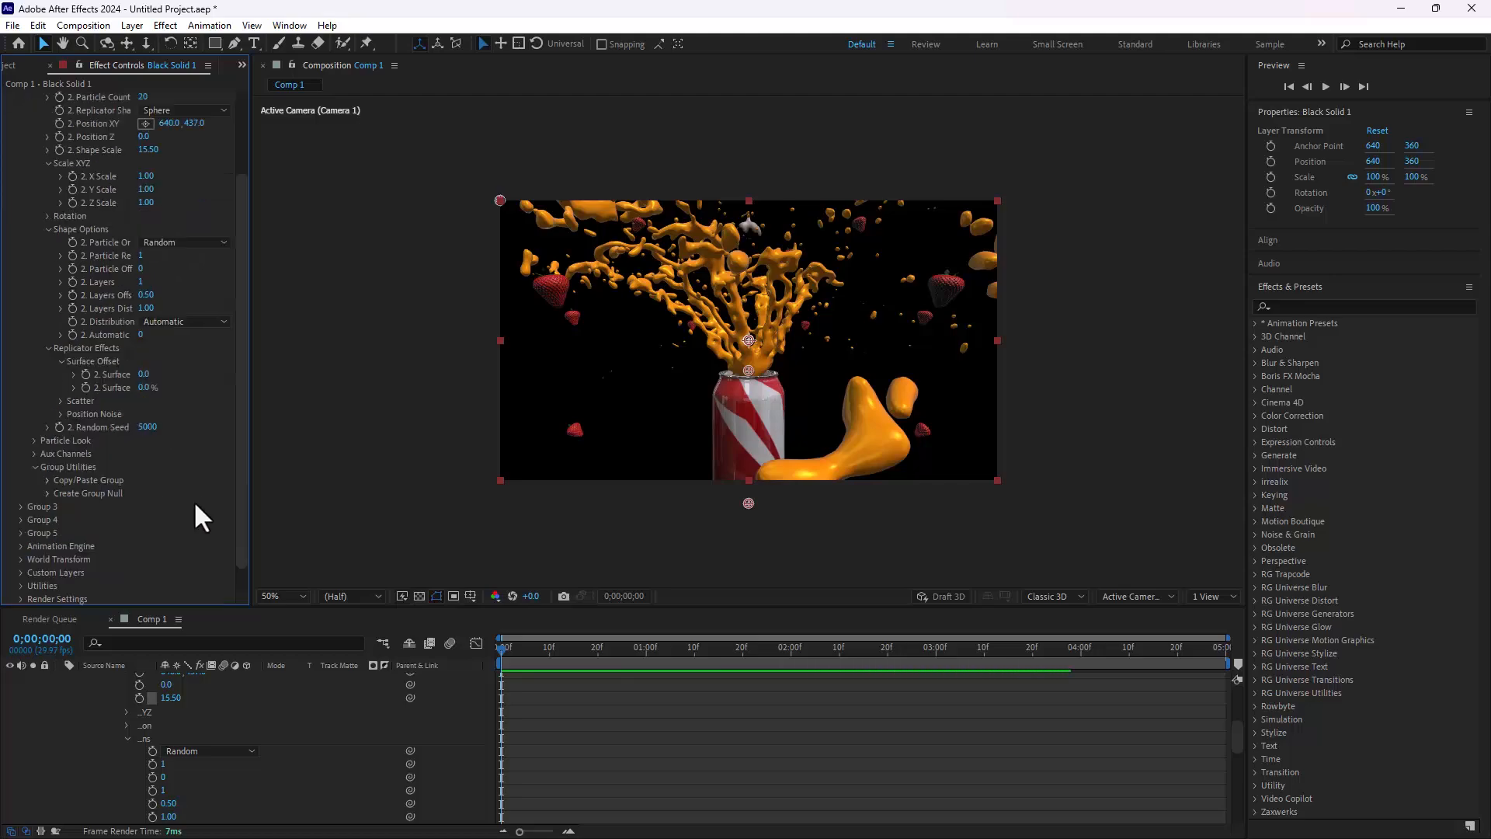
left_click(35, 440)
left_click_drag(144, 465, 314, 445)
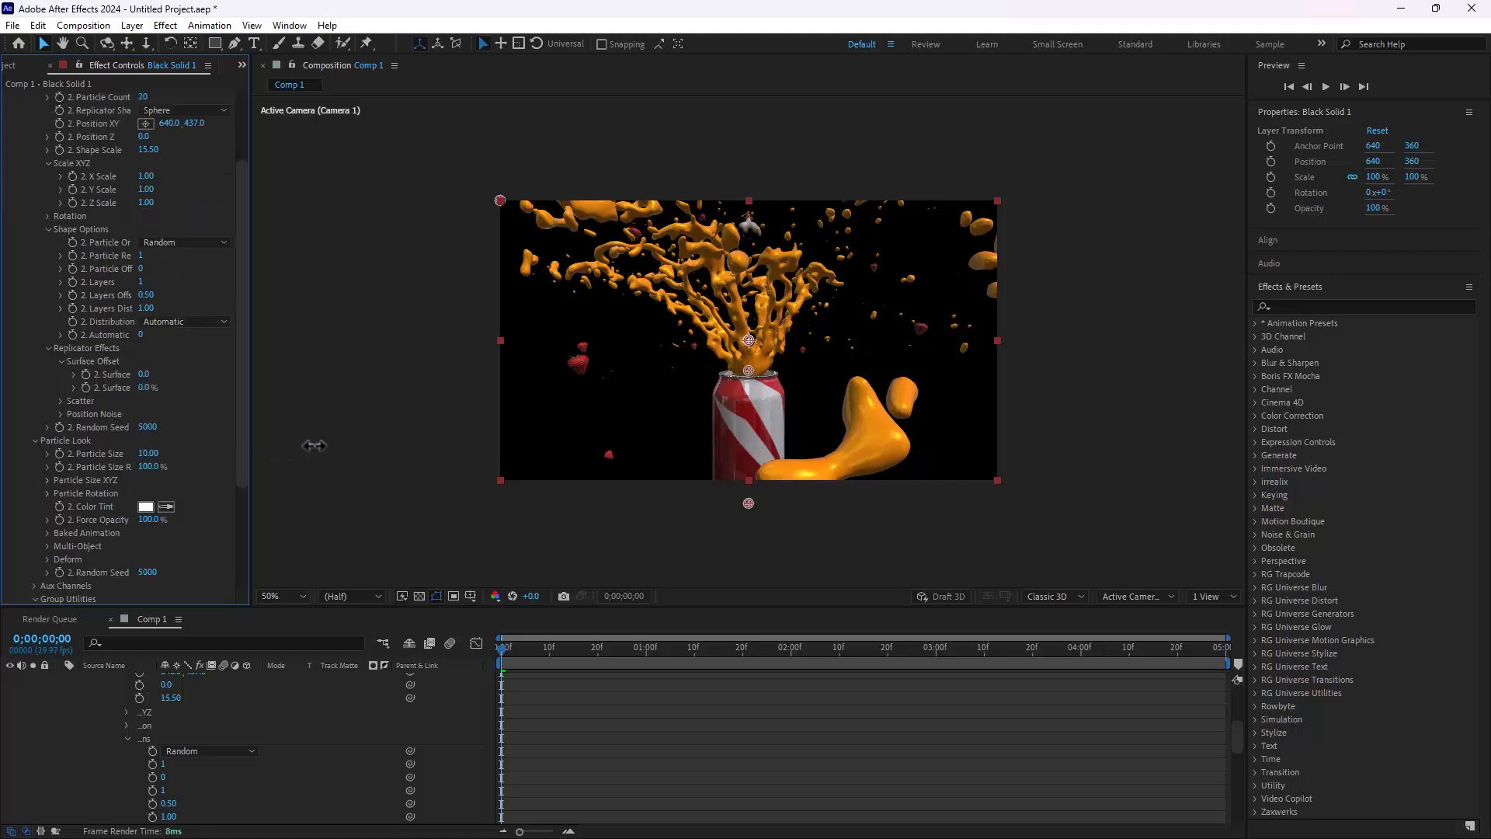
Step: Move Group 2's replicator position to 640, 335 and set its particle size to about 19.20
left_click_drag(241, 186, 246, 140)
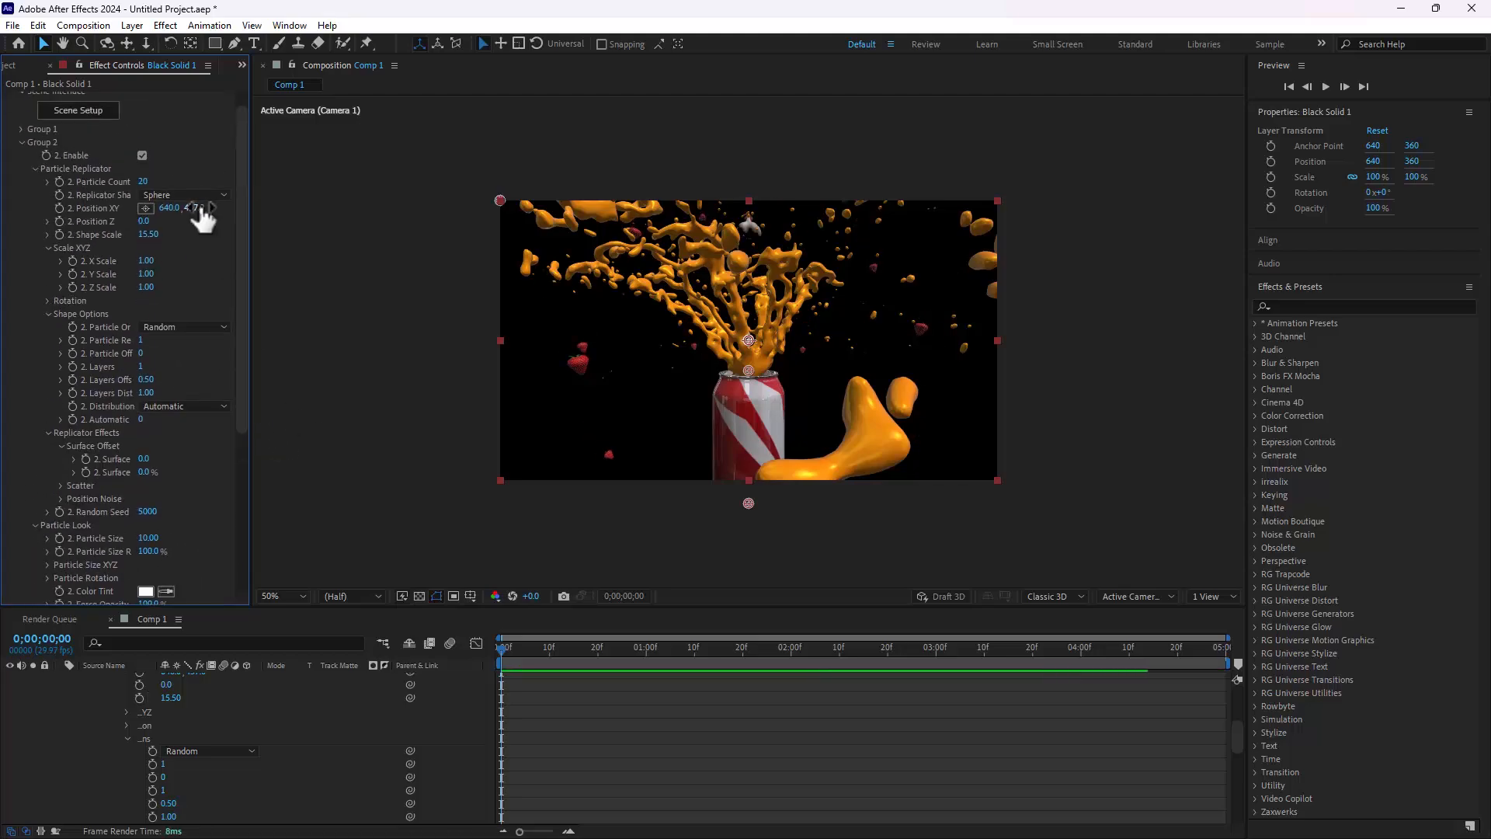
left_click_drag(195, 208, 107, 232)
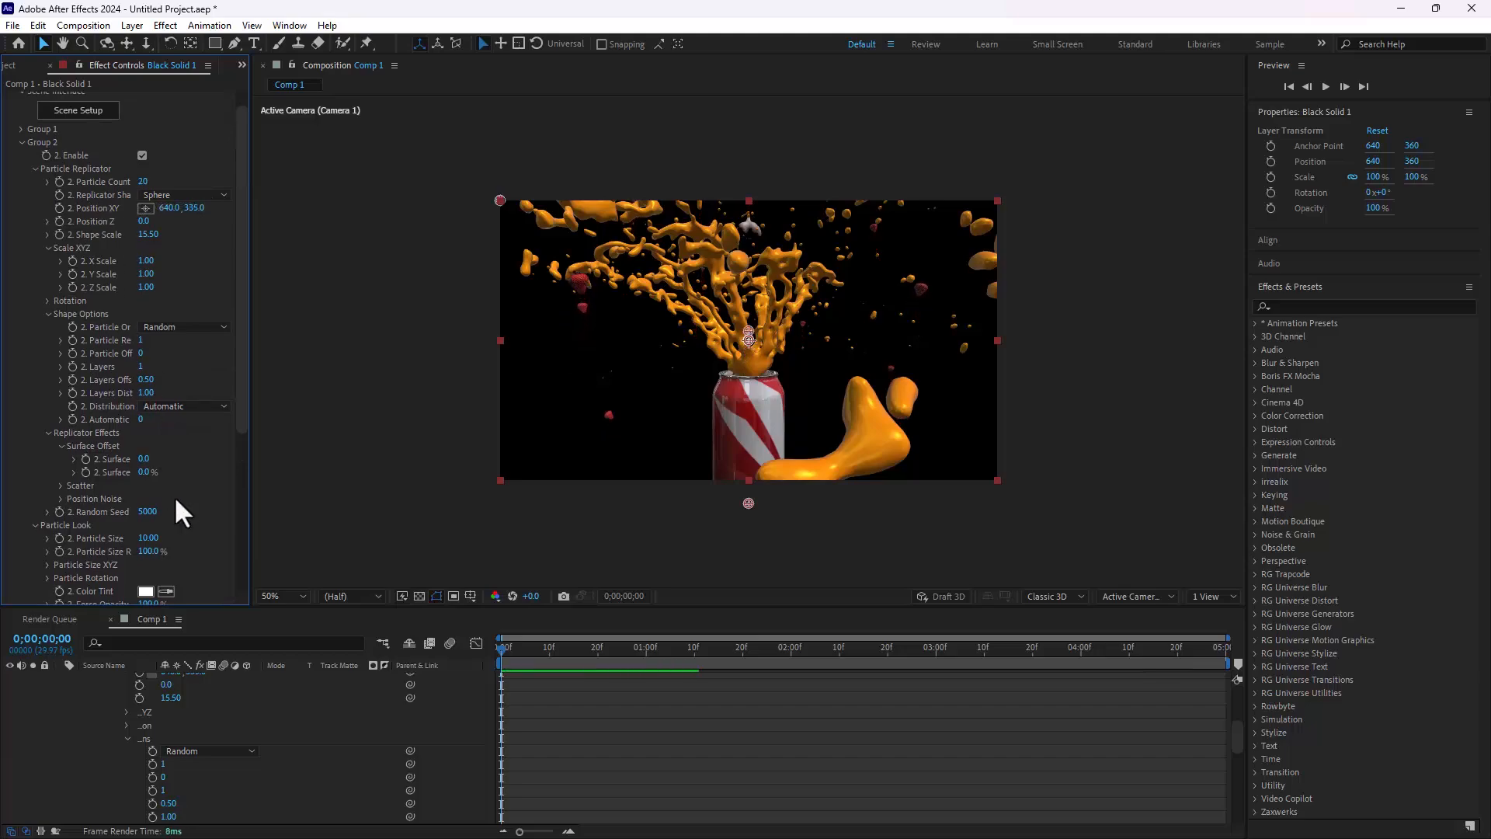
scroll(173, 497, "down", 2)
left_click_drag(151, 467, 231, 551)
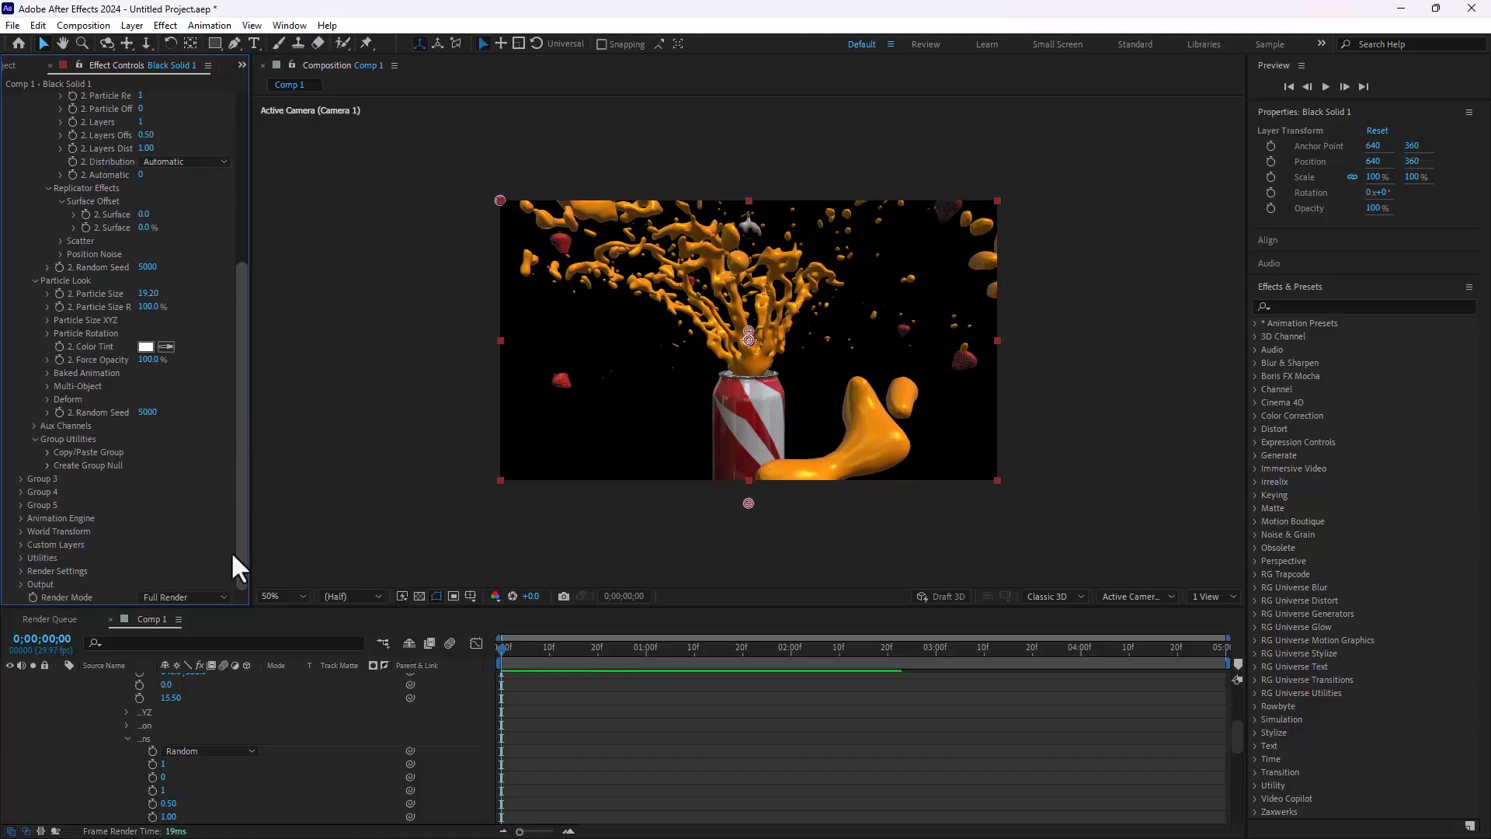
Step: Set Group 3's replicator position to about 640, 462 and its replicator shape to Sphere
left_click(33, 504)
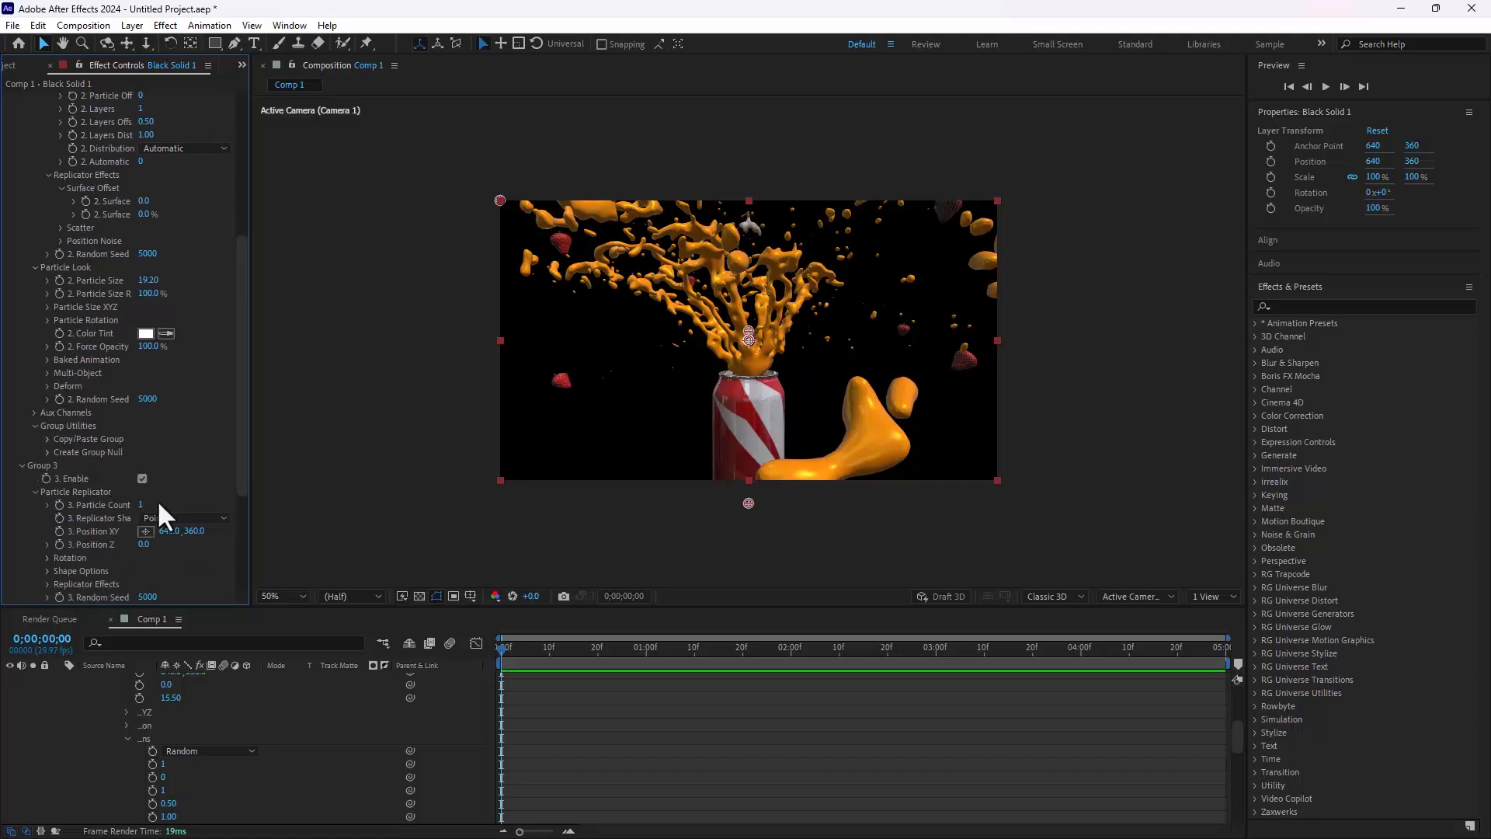
left_click_drag(197, 533, 275, 530)
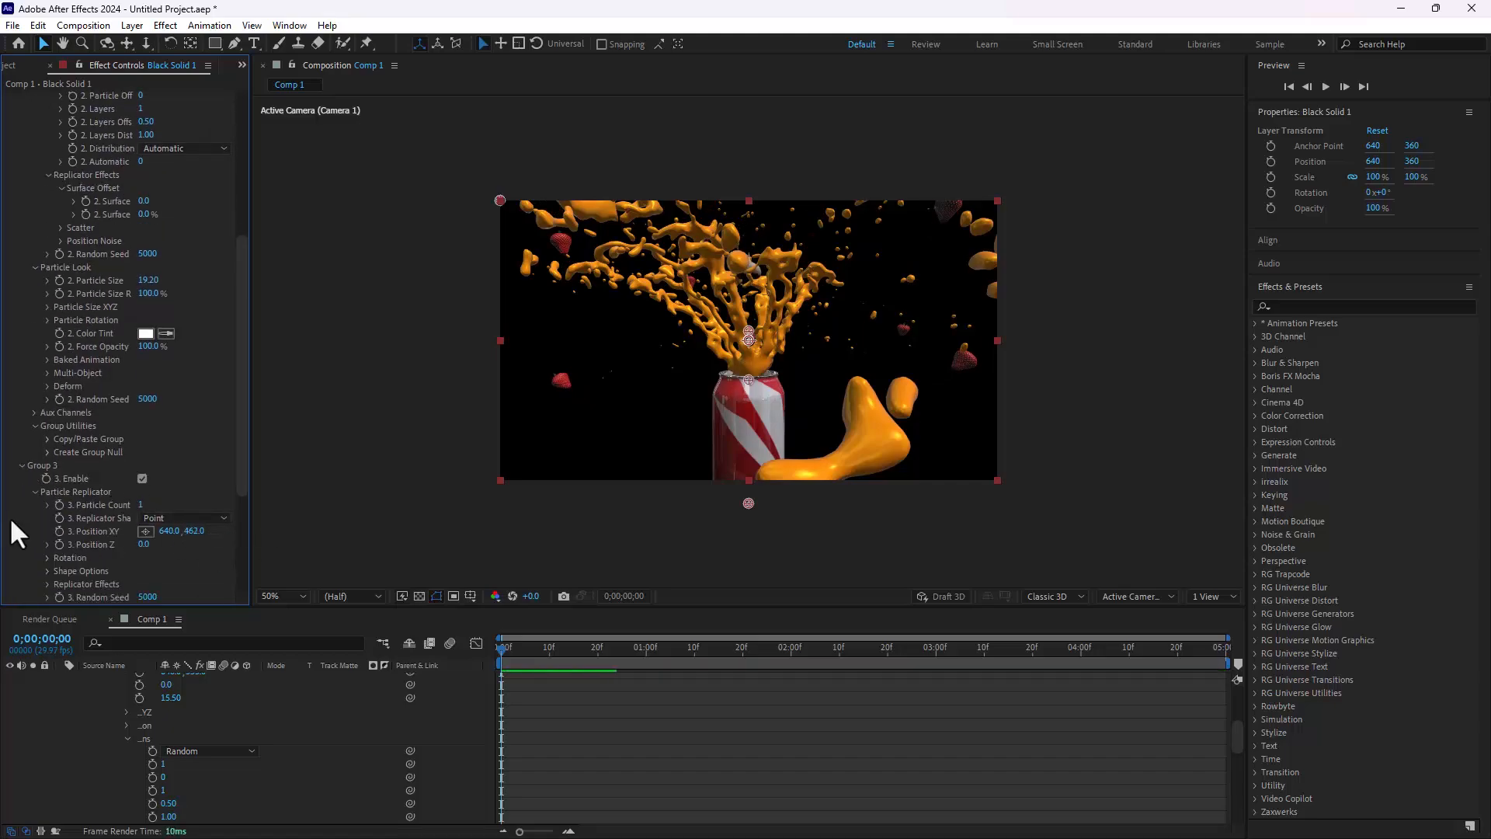
left_click(183, 519)
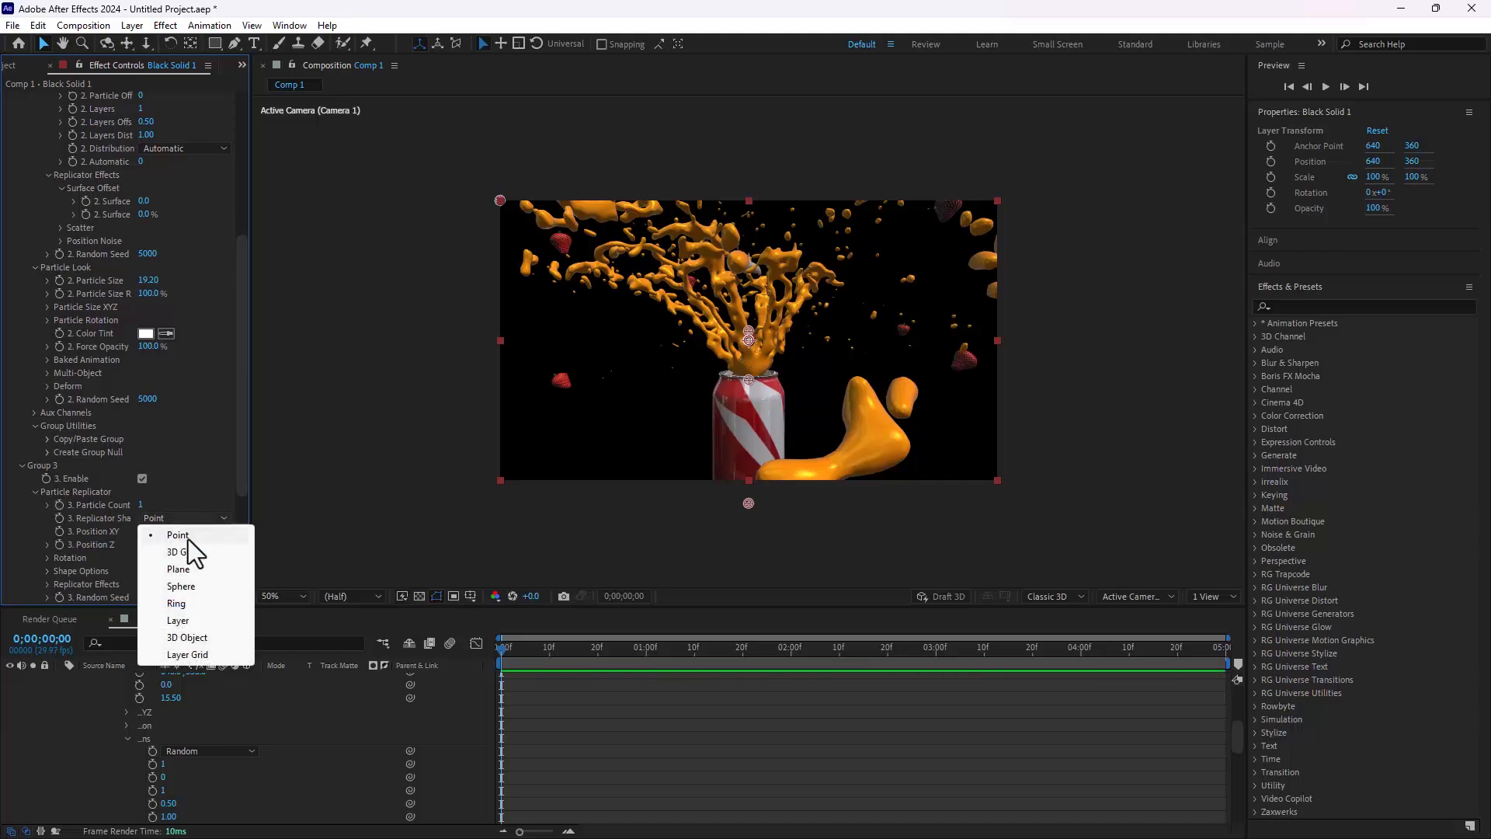
left_click(188, 585)
Step: Set Group 3's particle count to 28 and spread the garlic with a shape scale of about 17.30
scroll(241, 422, "down", 3)
left_click_drag(241, 422, 250, 551)
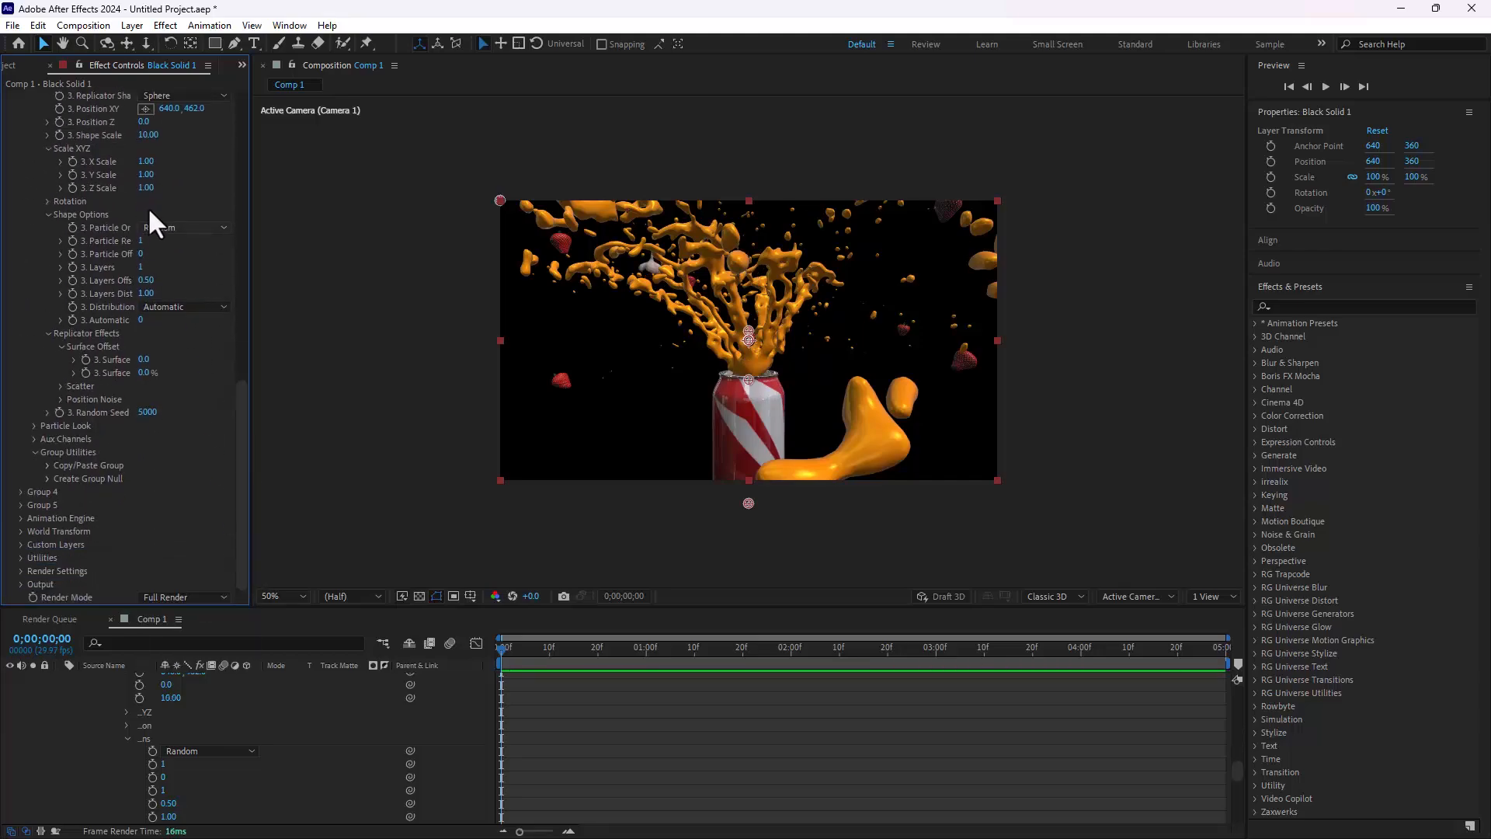
scroll(204, 411, "up", 1)
left_click_drag(143, 117, 219, 177)
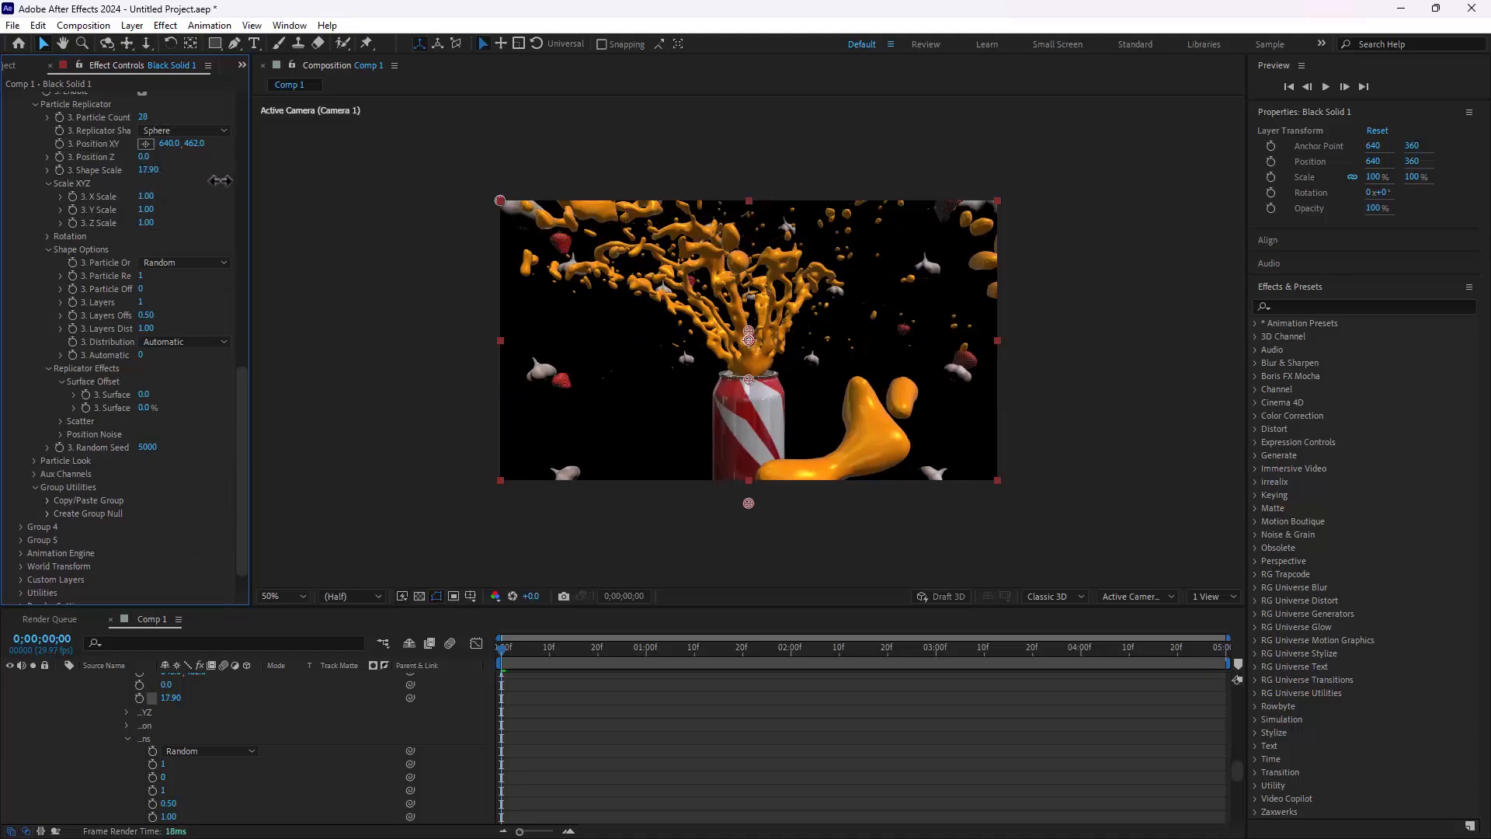
Step: Rotate Group 3's replicator 89° on X and reduce its particle count to 5
left_click(46, 237)
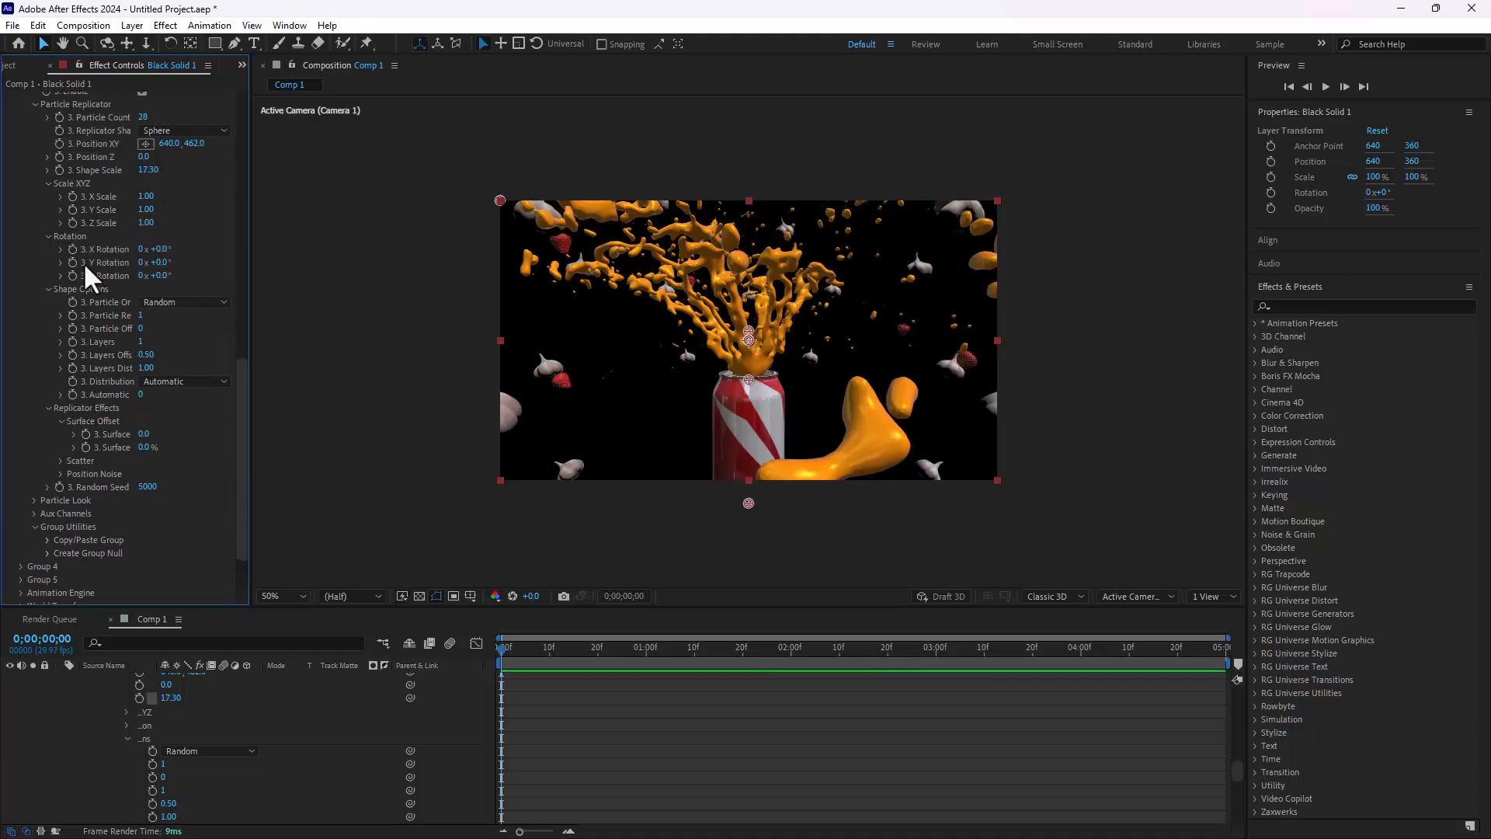
left_click_drag(160, 249, 231, 261)
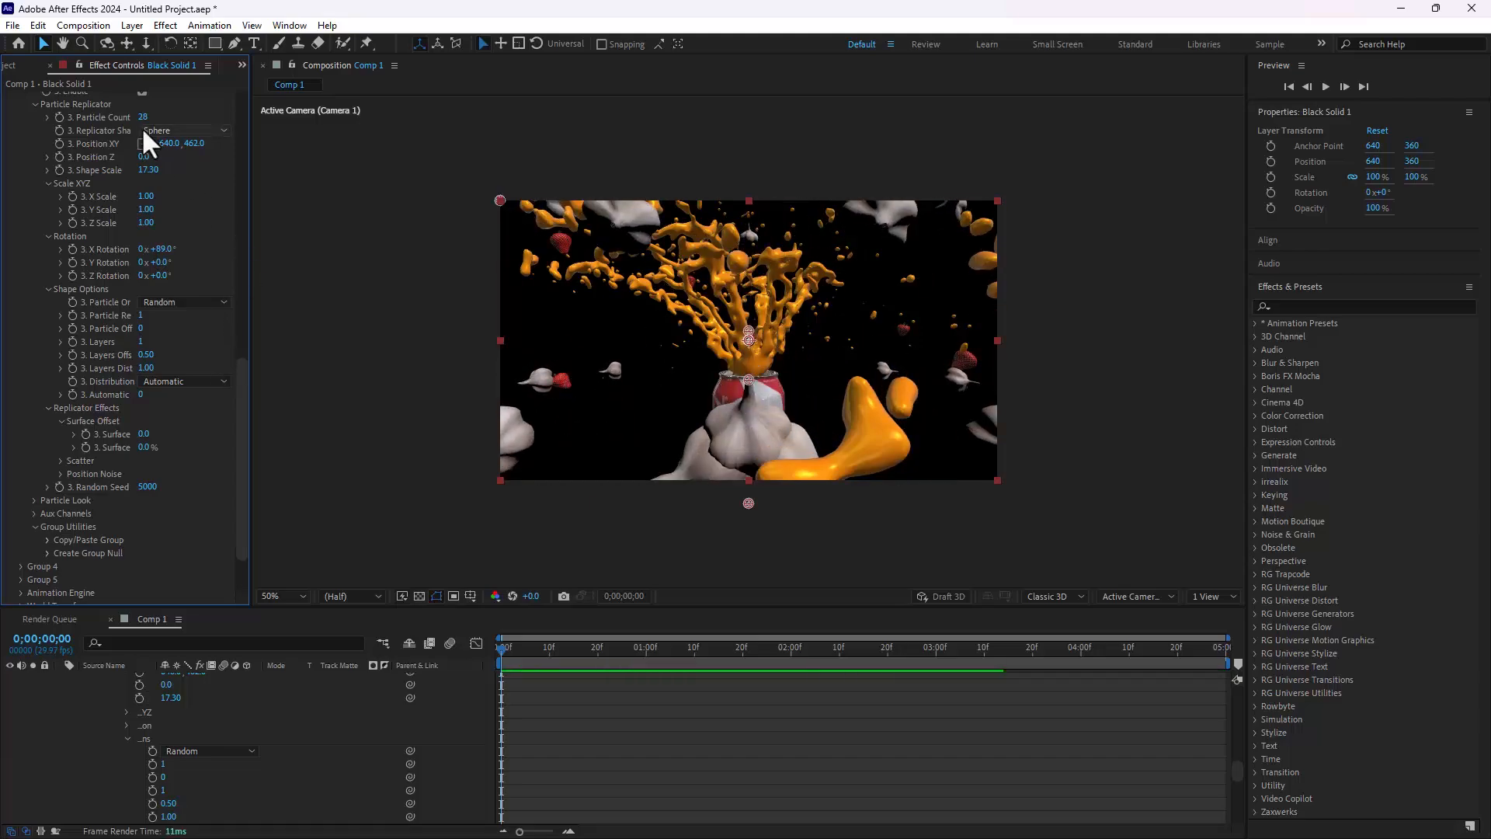
left_click_drag(143, 117, 129, 120)
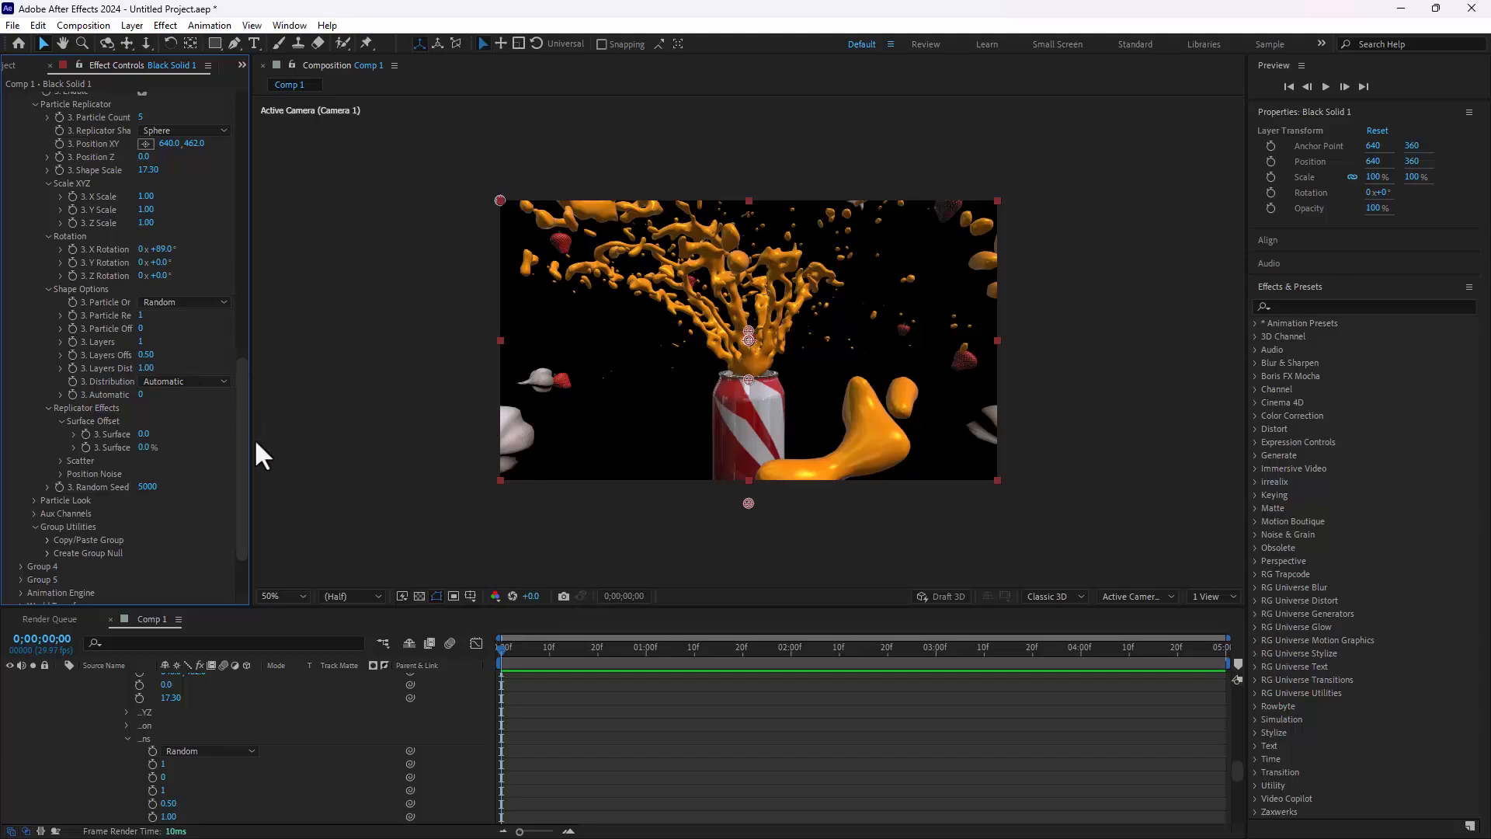
Step: Add the 360 lighting preset in the Element effect's render settings
scroll(231, 528, "down", 2)
left_click(20, 570)
scroll(20, 570, "down", 4)
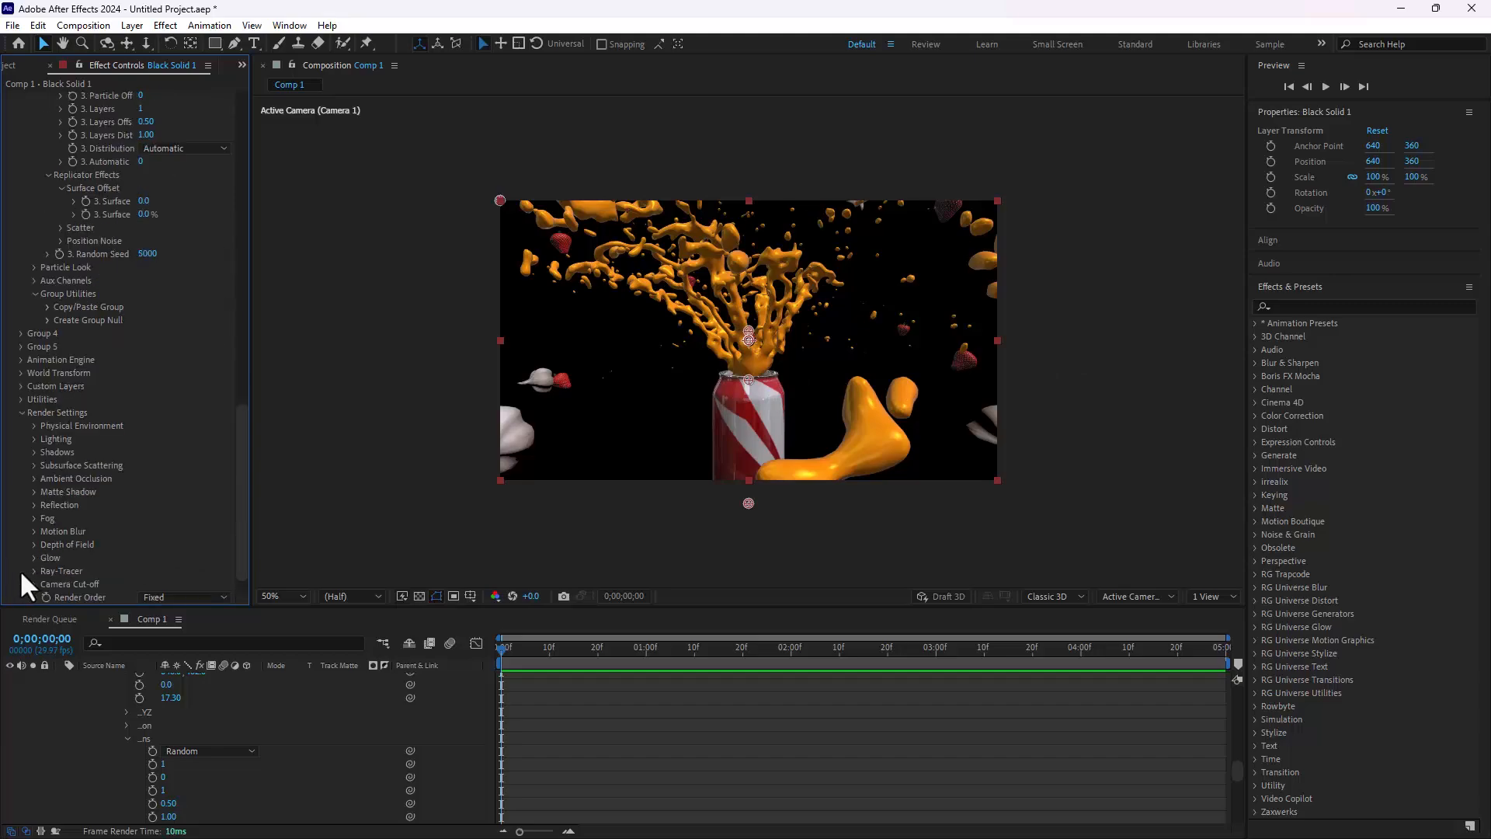
left_click(32, 440)
left_click(170, 477)
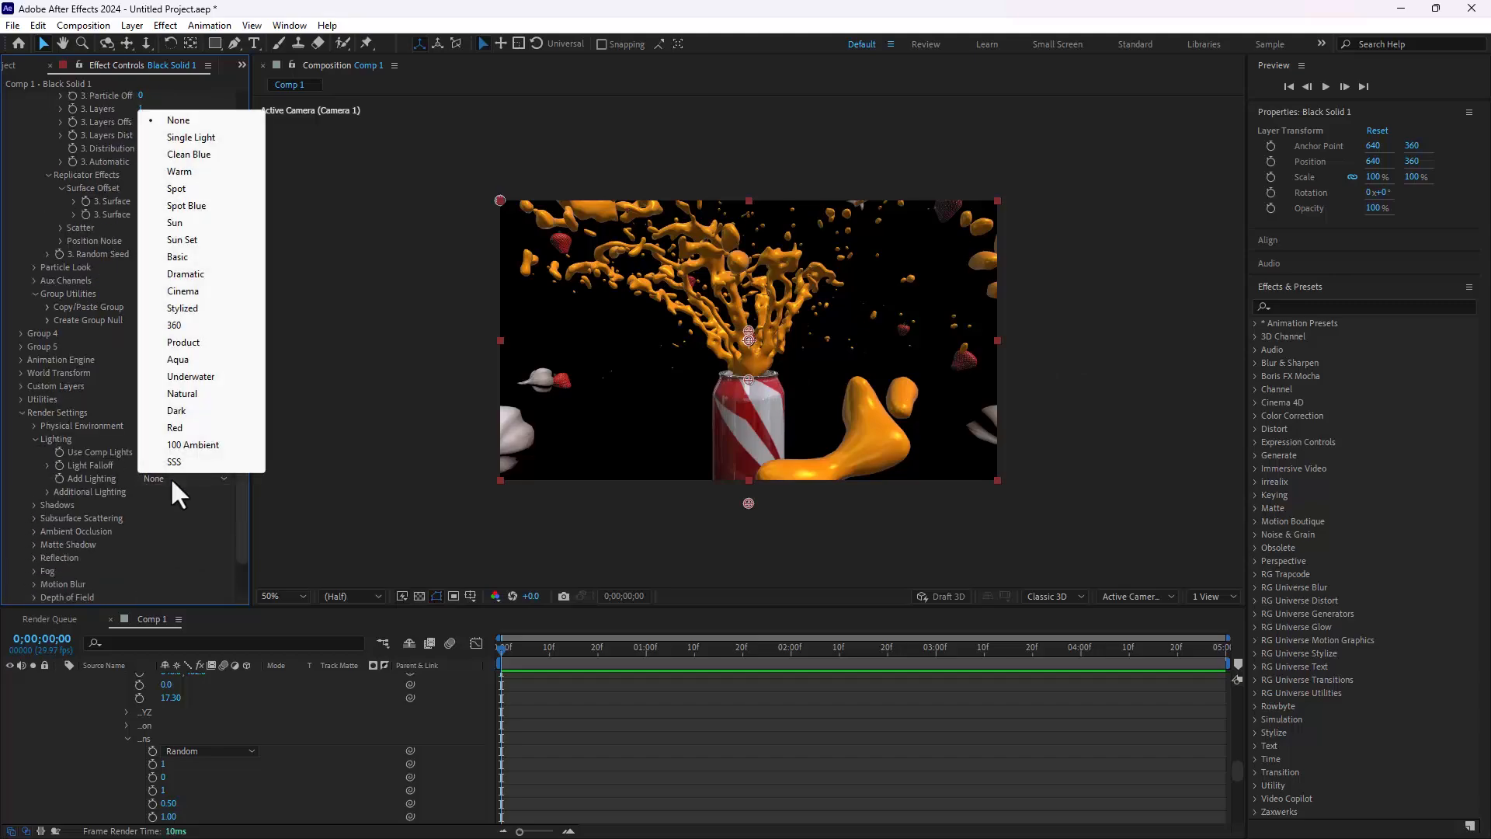
left_click(171, 325)
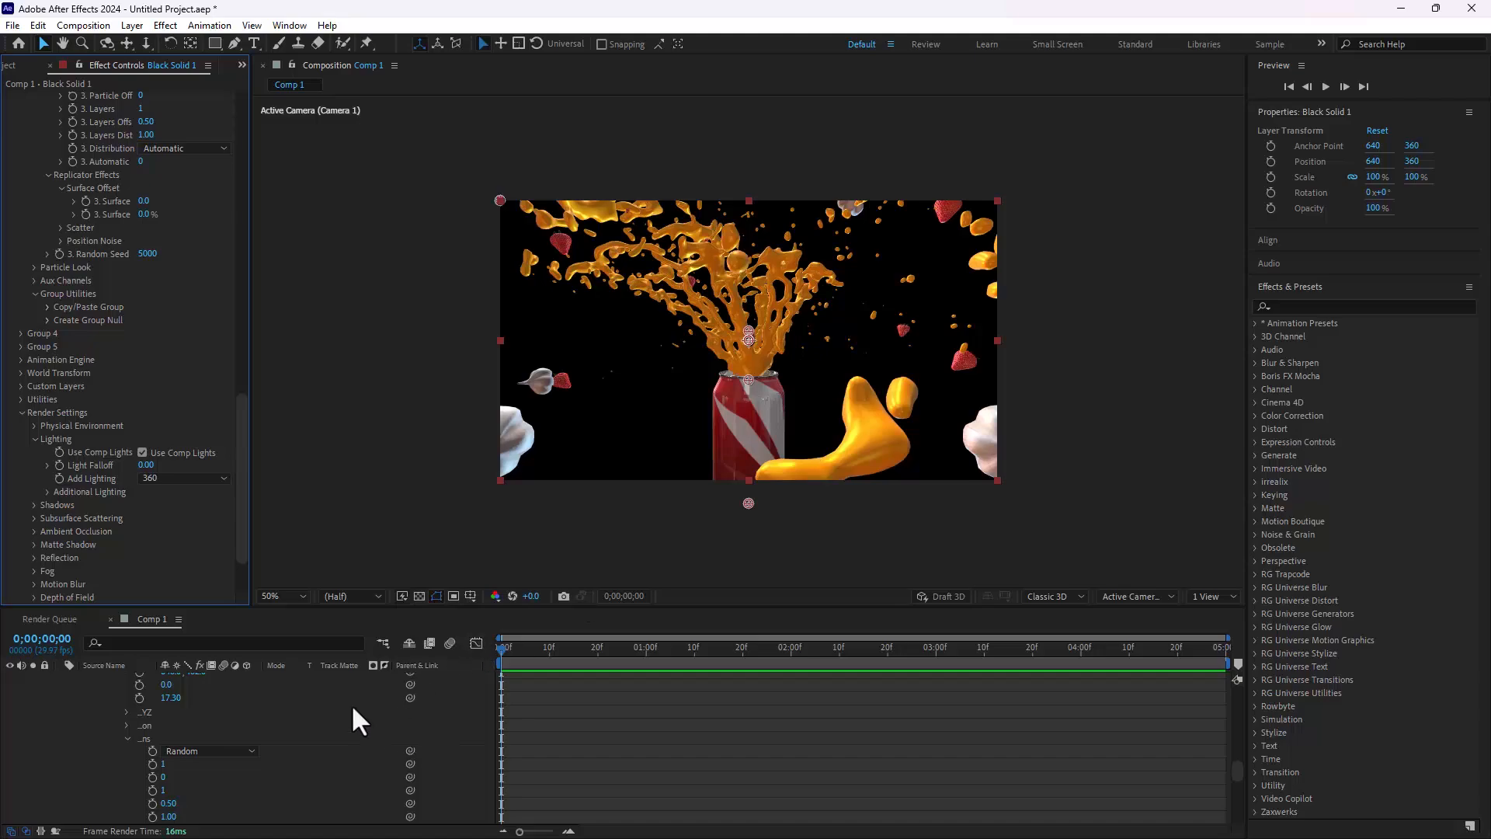
Step: Add a null object to Comp 1, parent Camera 1 to it, and make the null a 3D layer
scroll(314, 737, "up", 10)
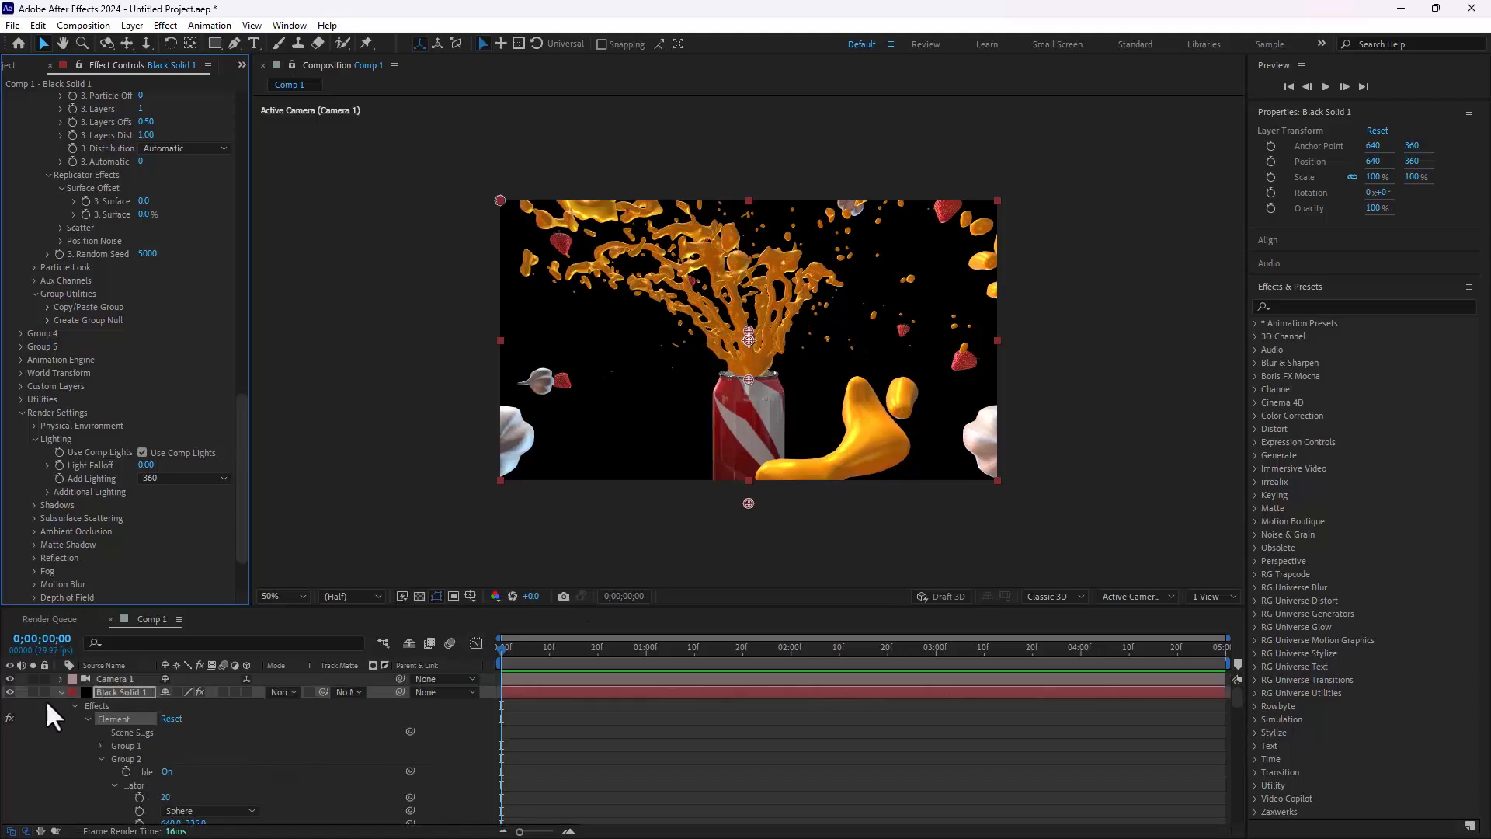
left_click(61, 692)
right_click(241, 755)
mouse_move(373, 563)
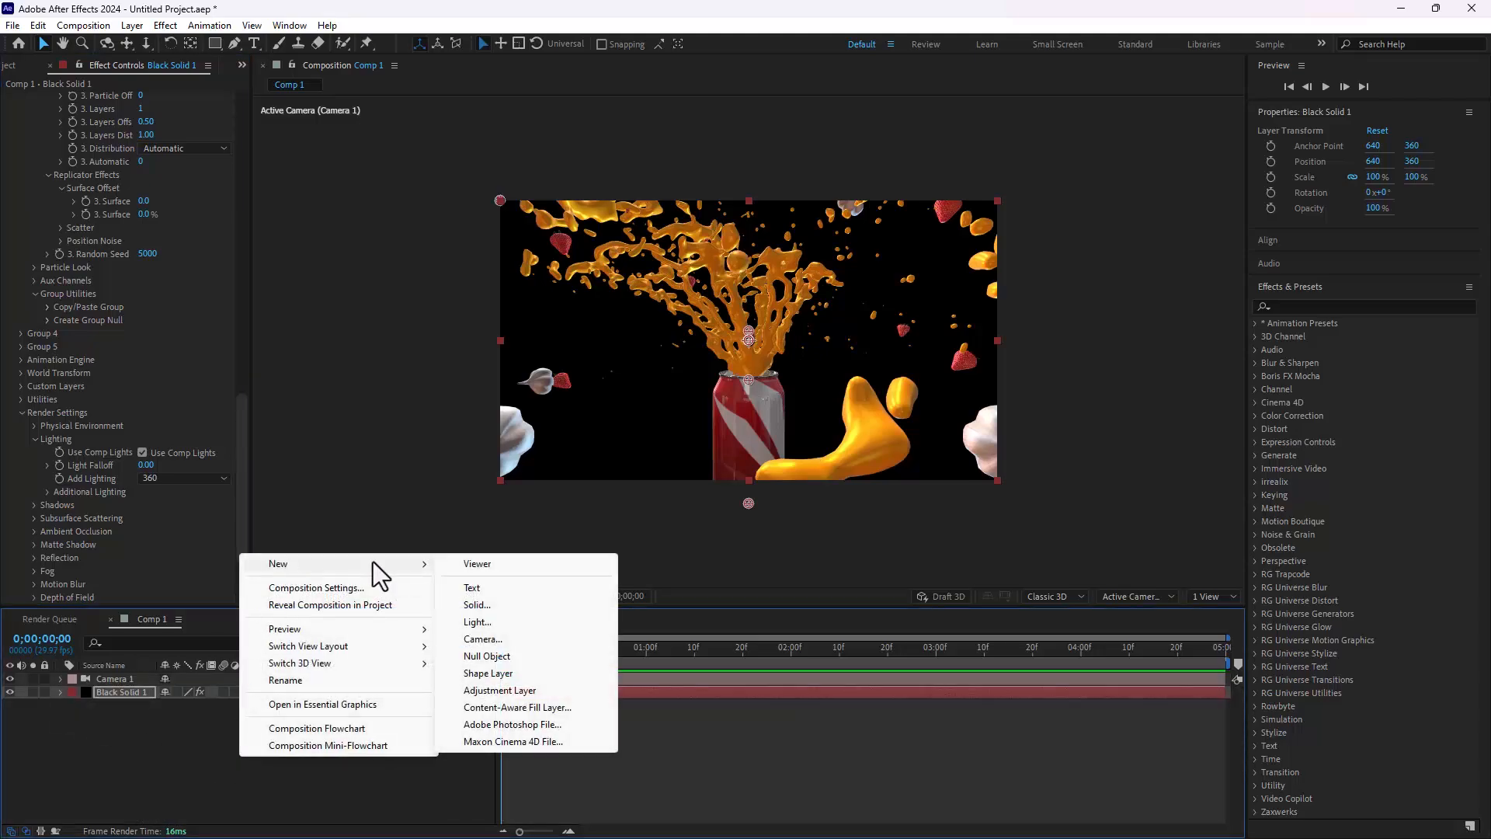
left_click(525, 655)
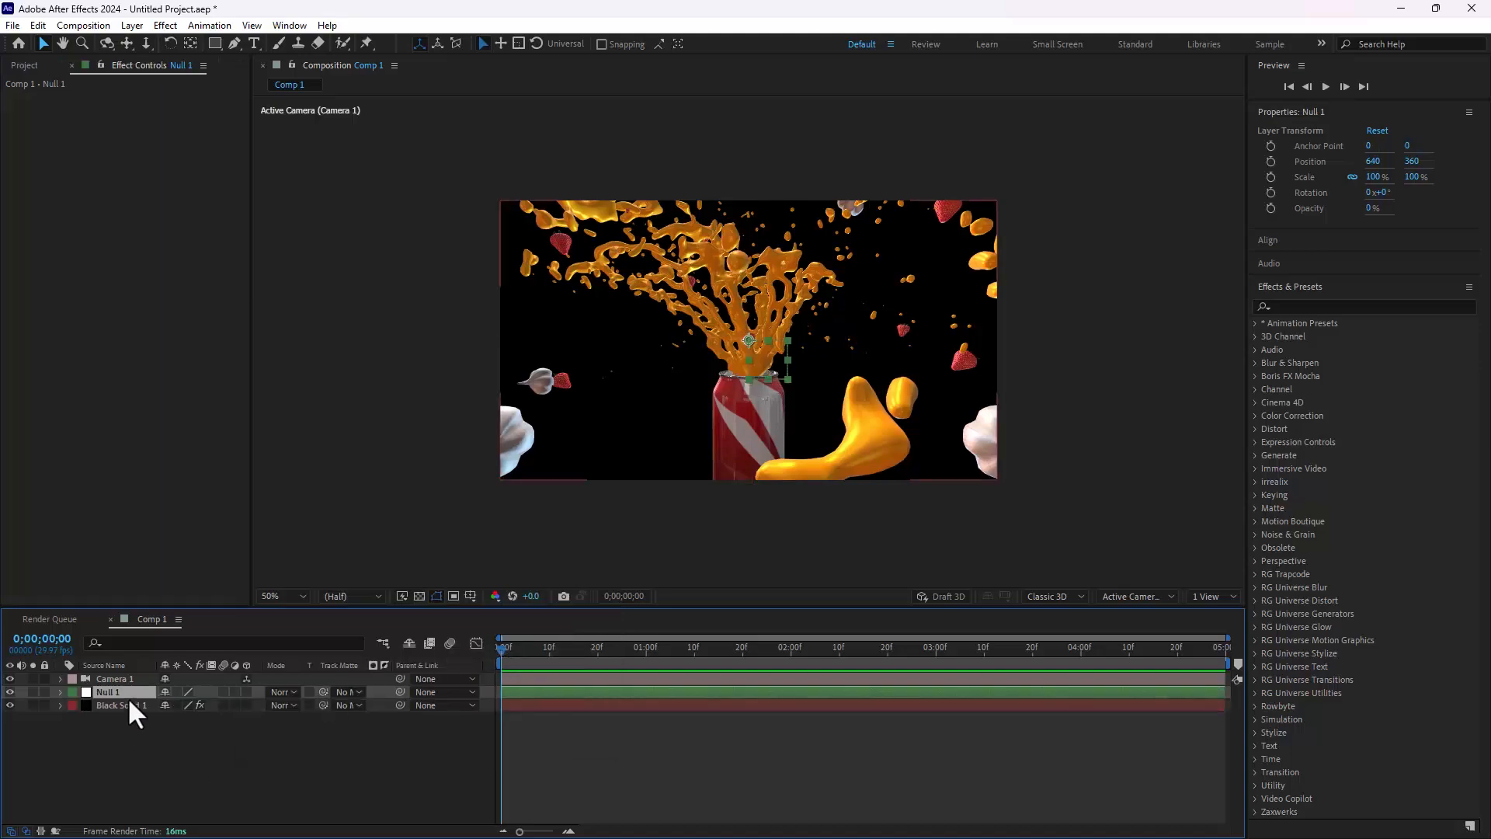
left_click_drag(400, 679, 121, 690)
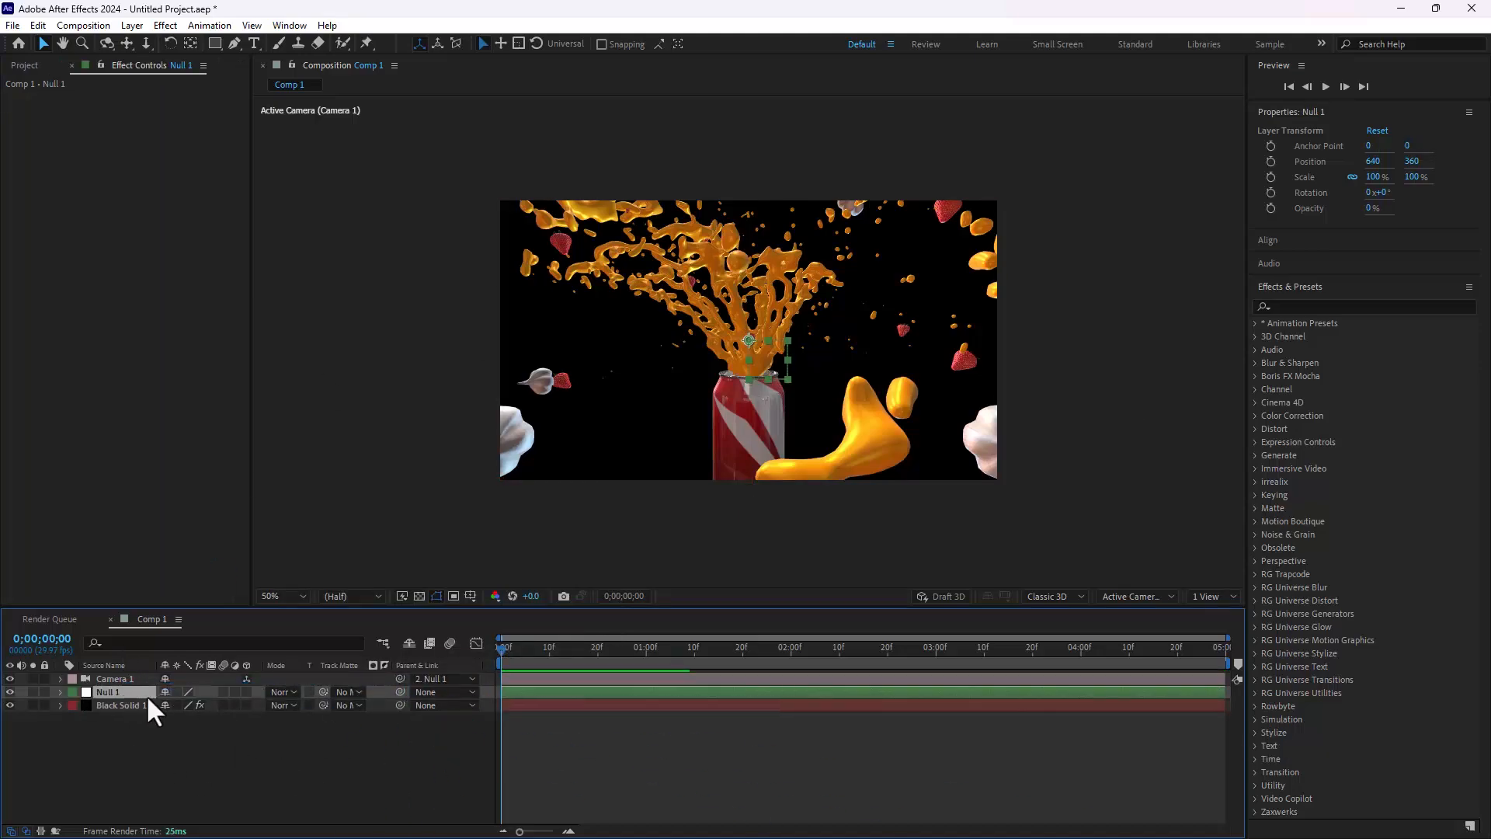
left_click(245, 691)
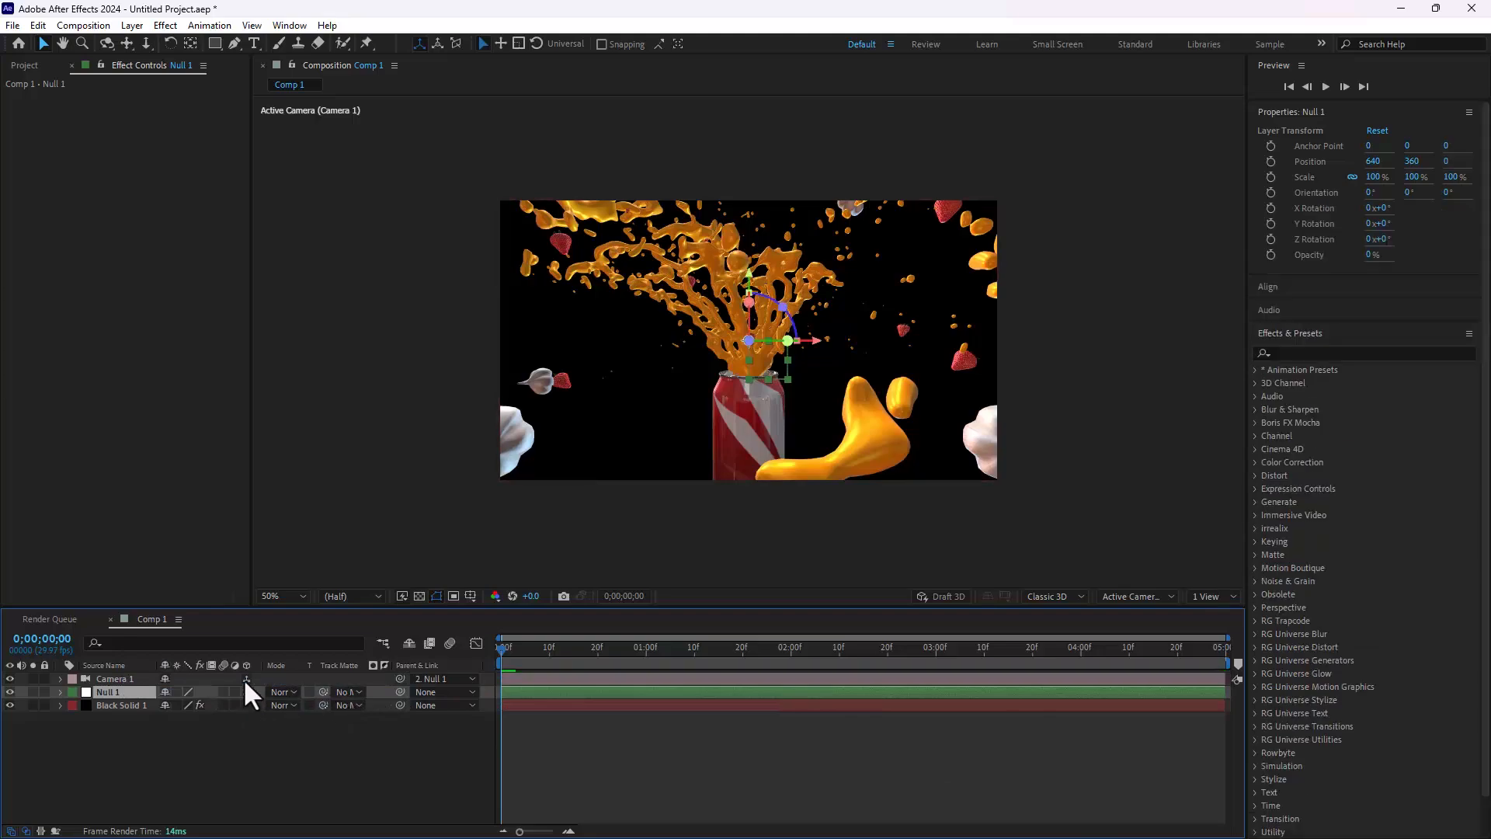
Step: Keyframe Null 1's Y Rotation from 0 at the start to one full revolution at 0;00;04;29, and return to the first frame
key("r")
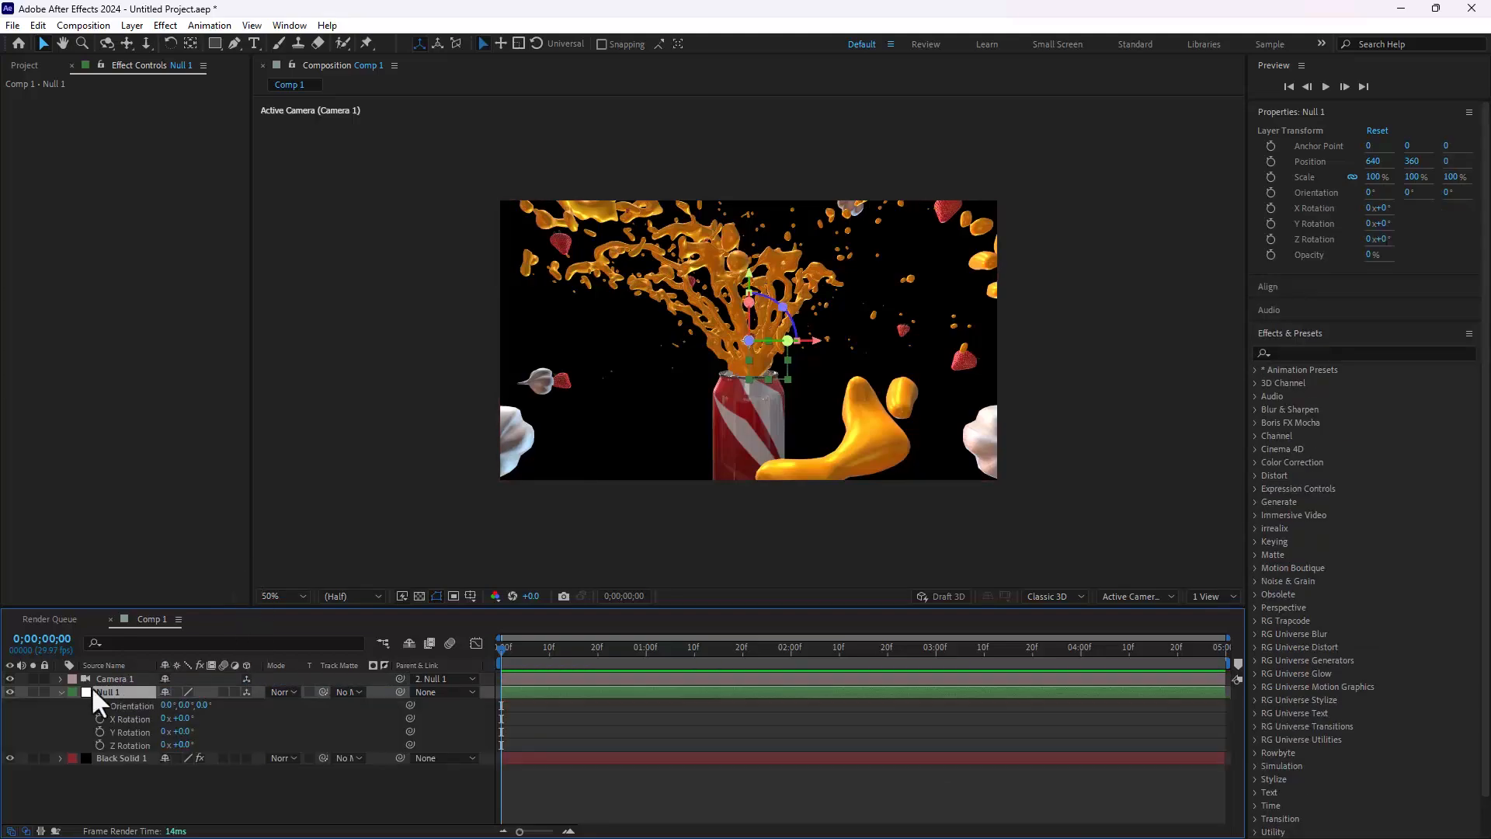
left_click(100, 732)
left_click_drag(501, 648, 1261, 672)
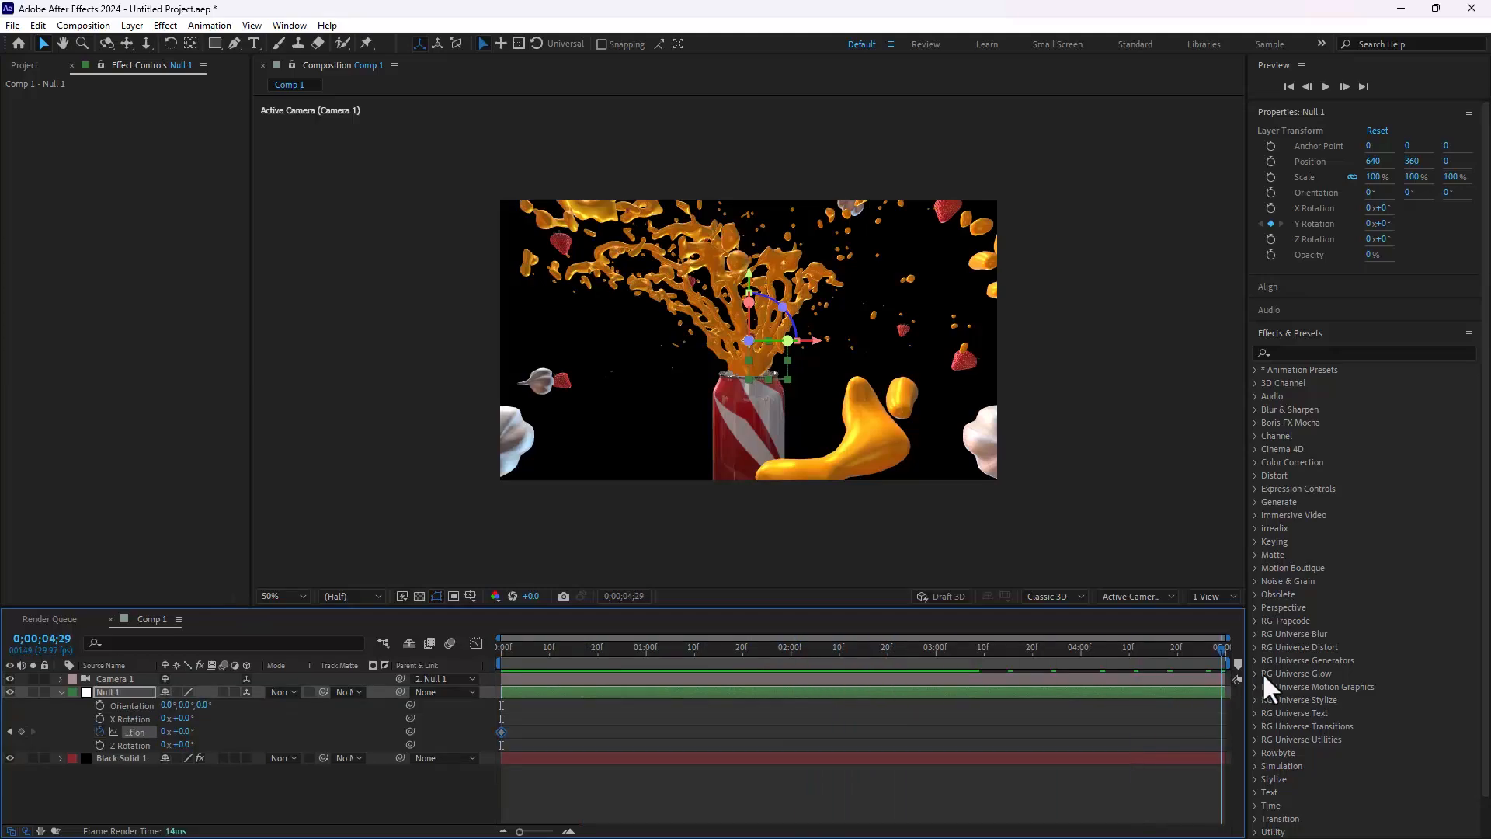
left_click(164, 730)
type("1")
key("Return")
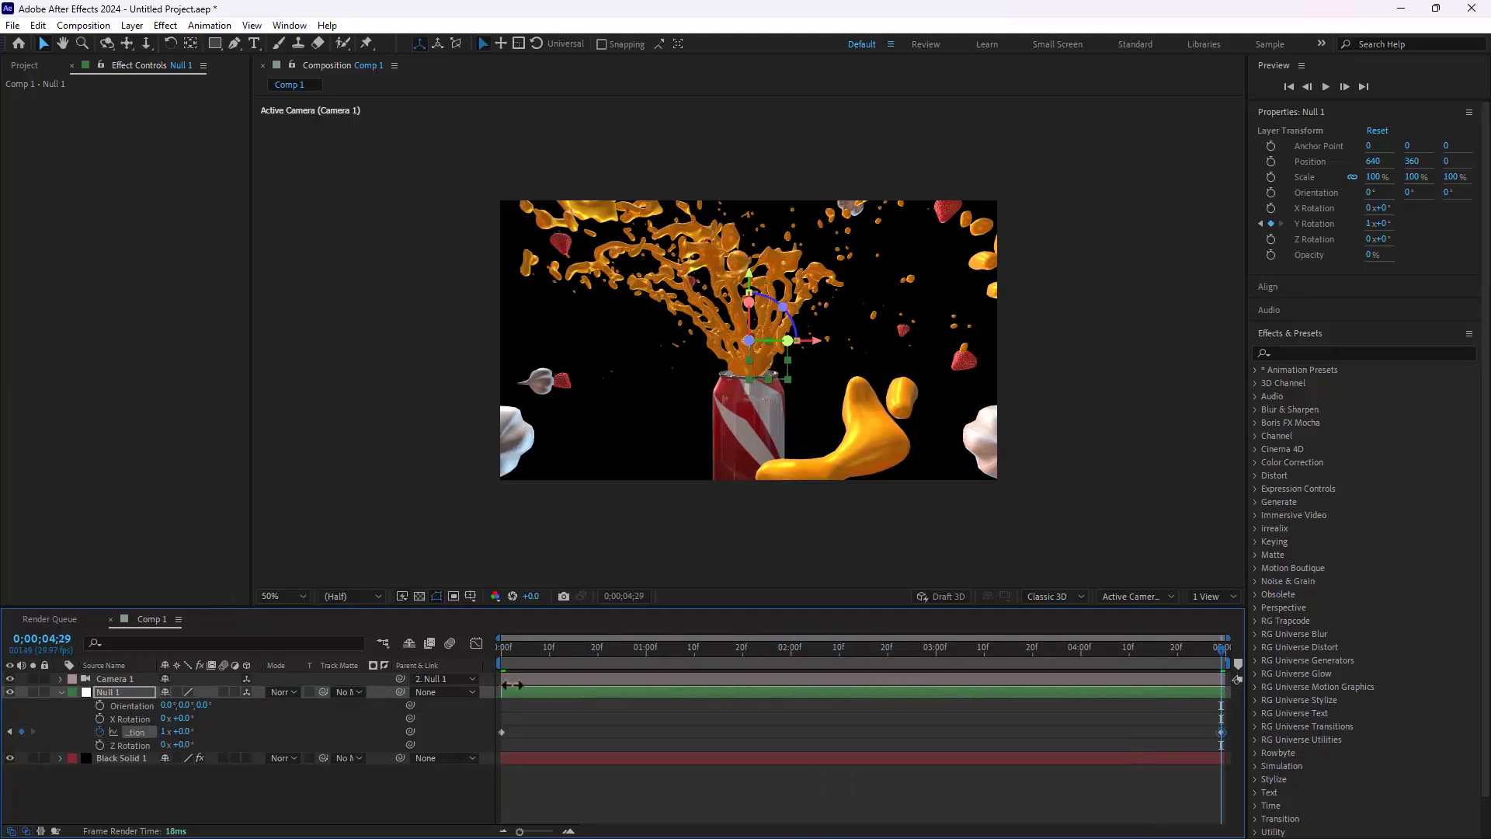
left_click_drag(508, 649, 463, 636)
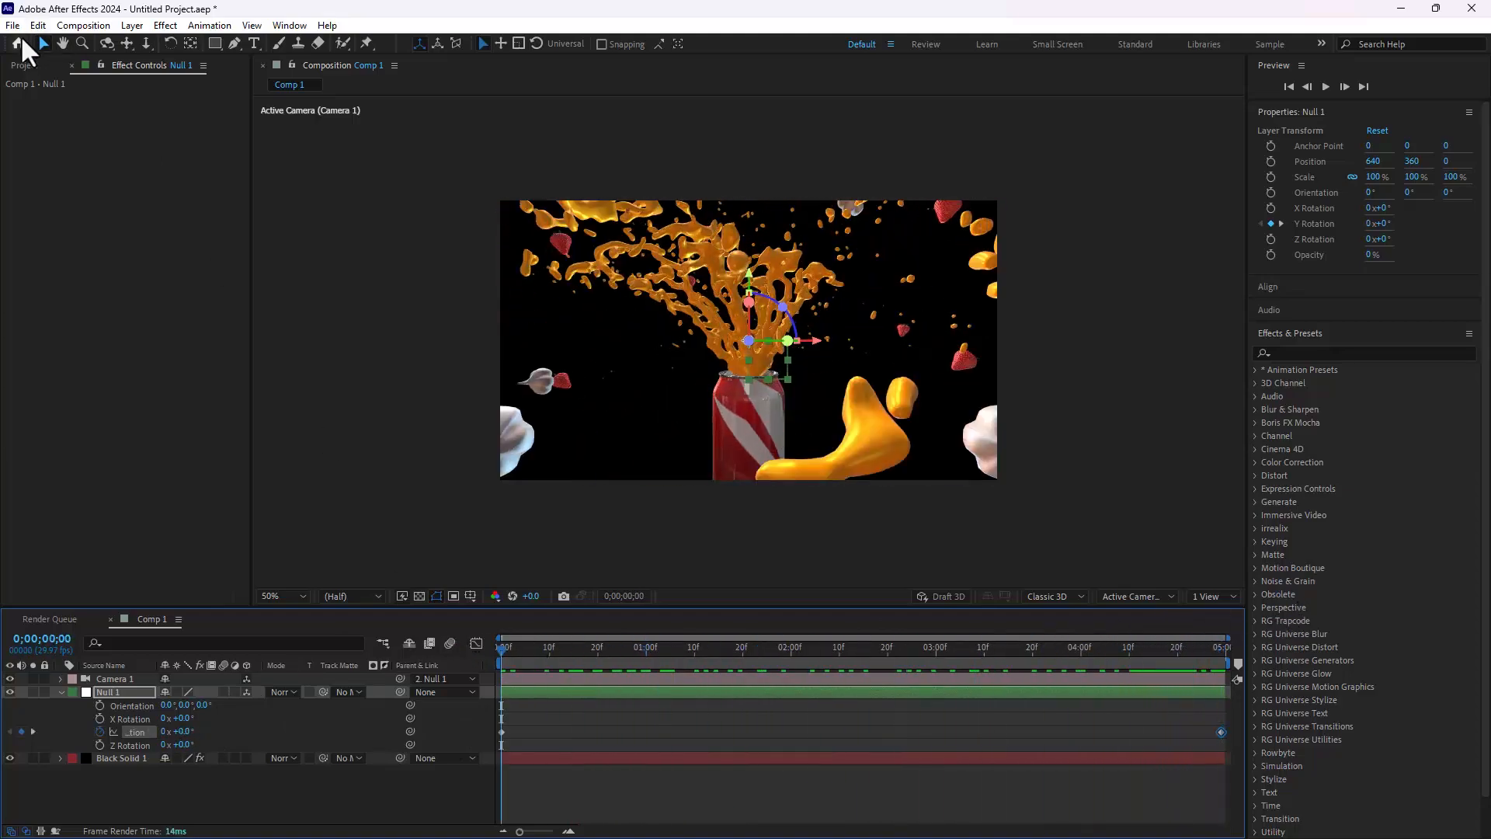
left_click(23, 66)
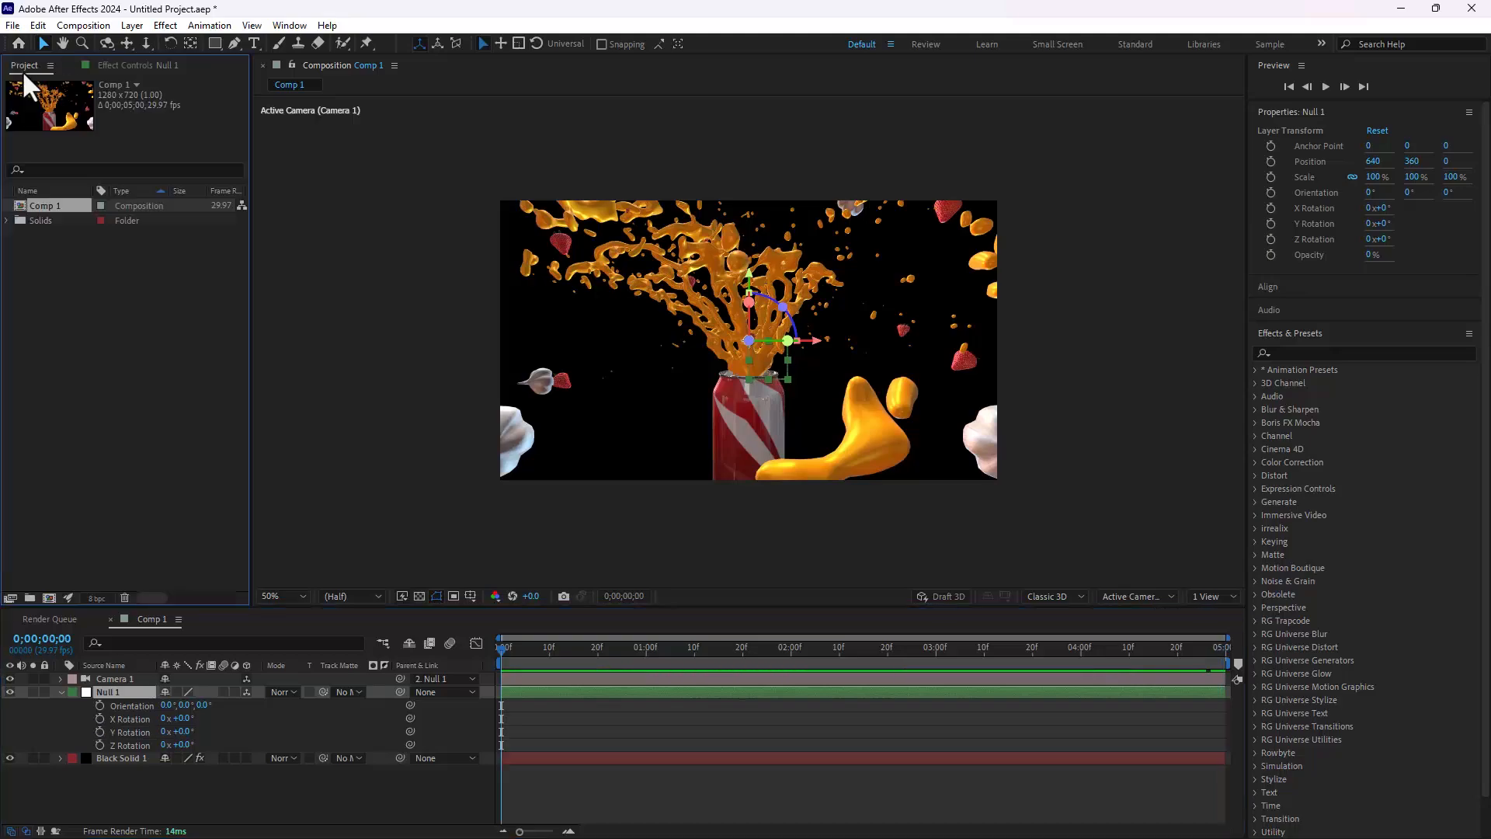
key("ctrl+y")
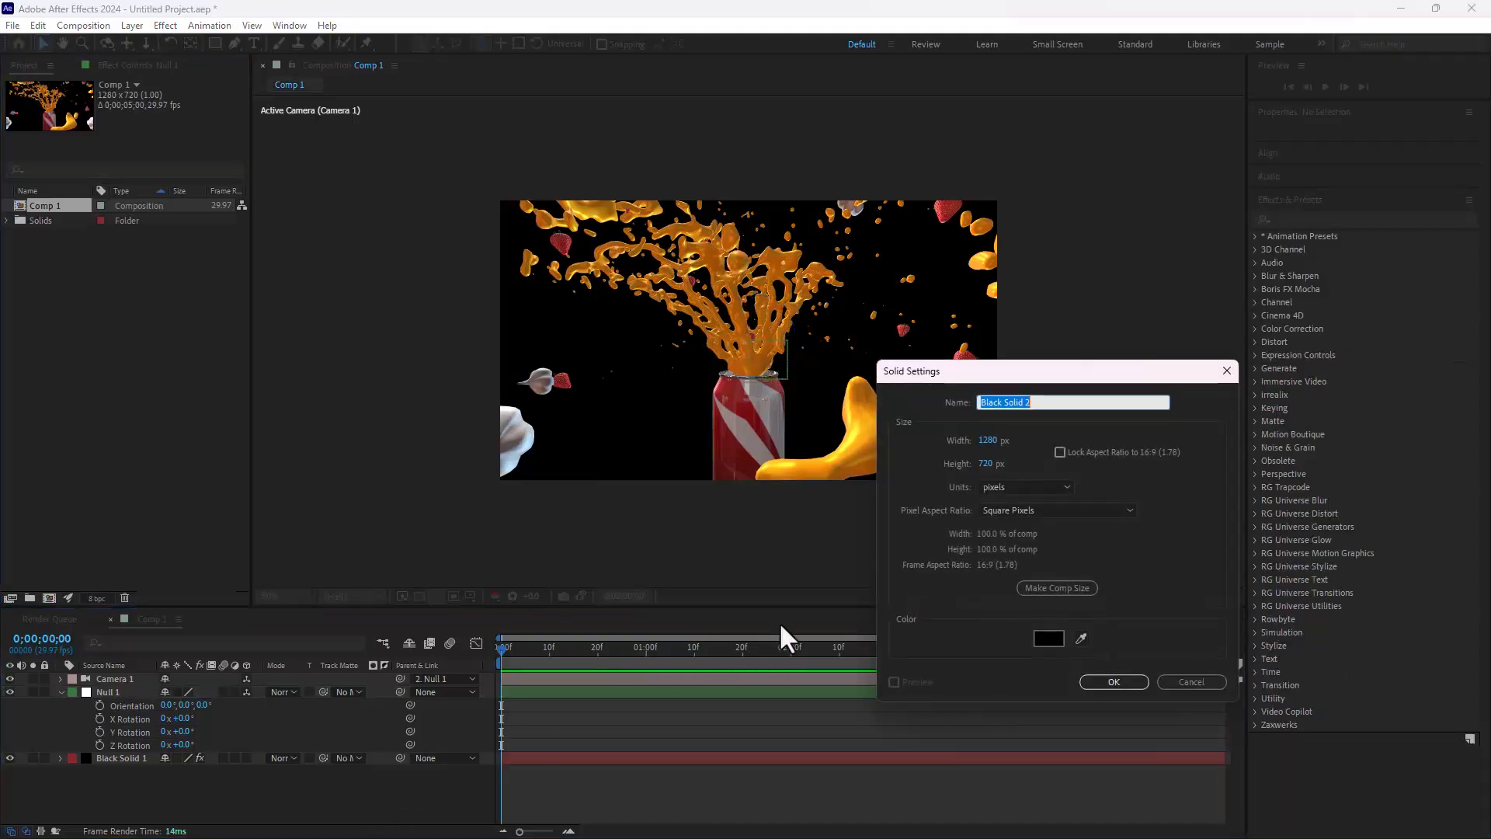
left_click(1174, 681)
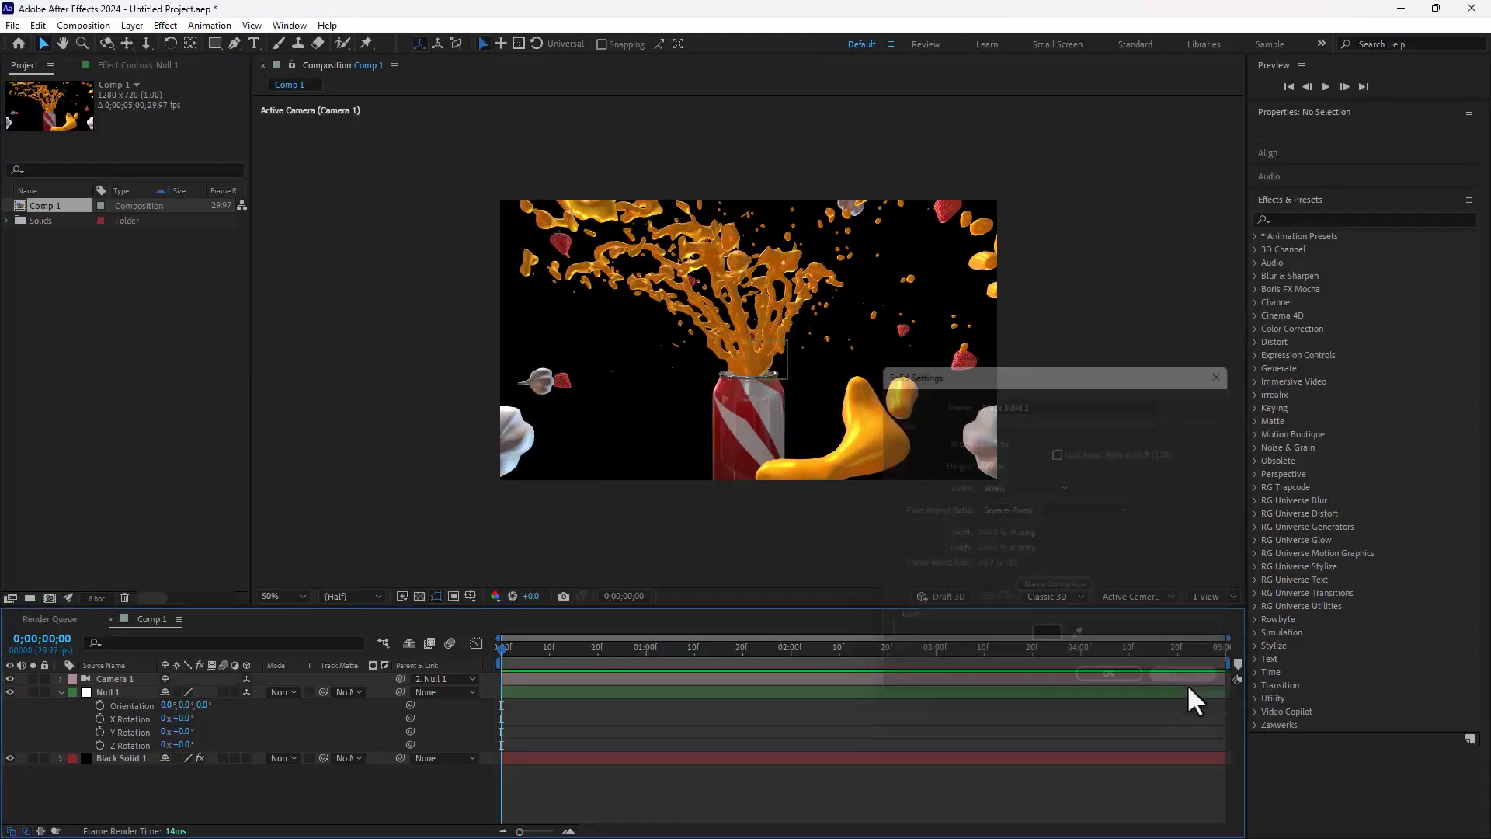
Step: Create a 1280x720 composition named BG and display its title/action safe guides
key("ctrl+n")
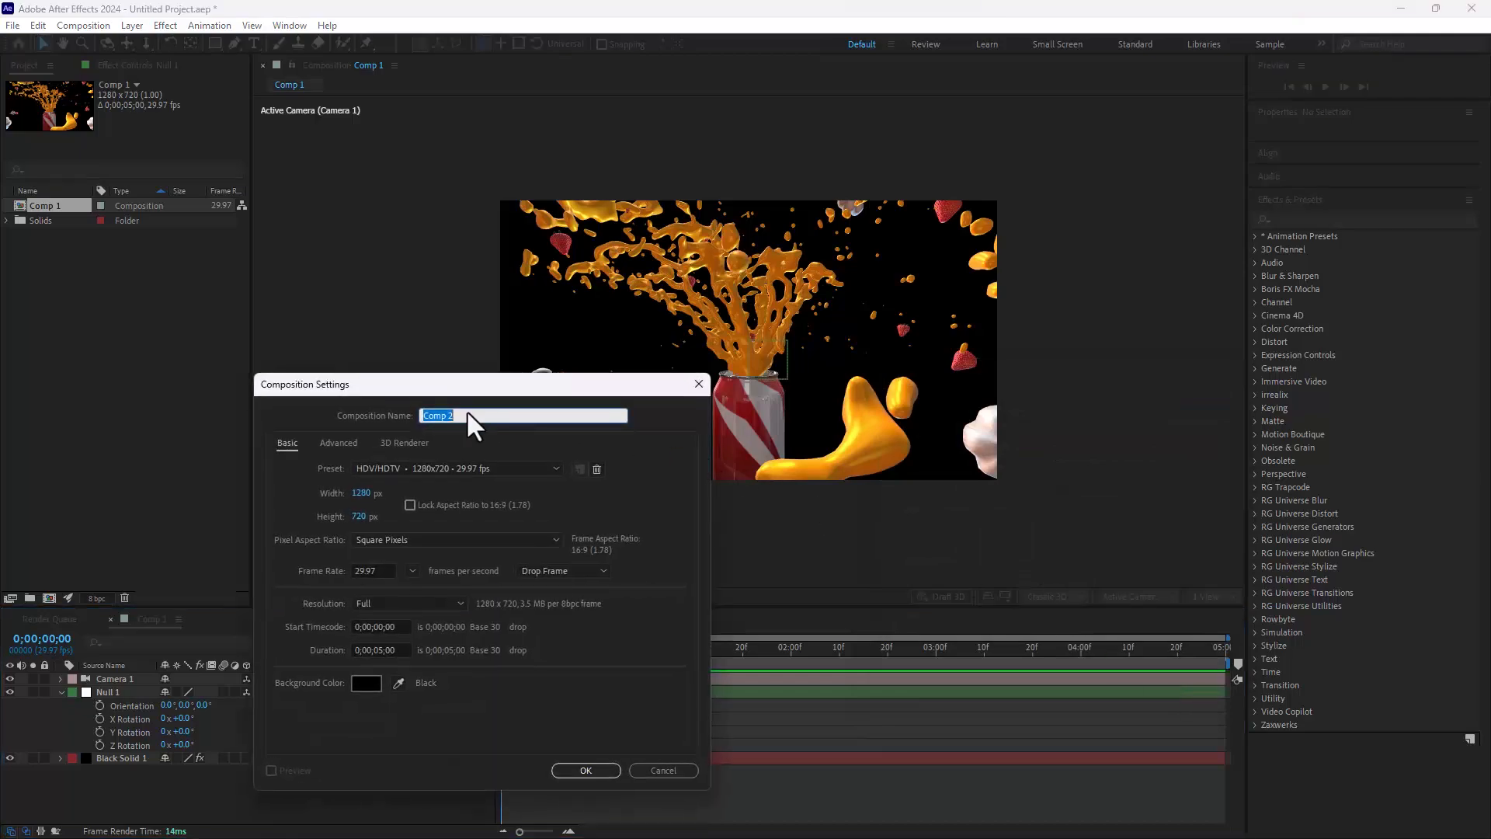
type("BG")
key("Return")
left_click(470, 595)
left_click(496, 615)
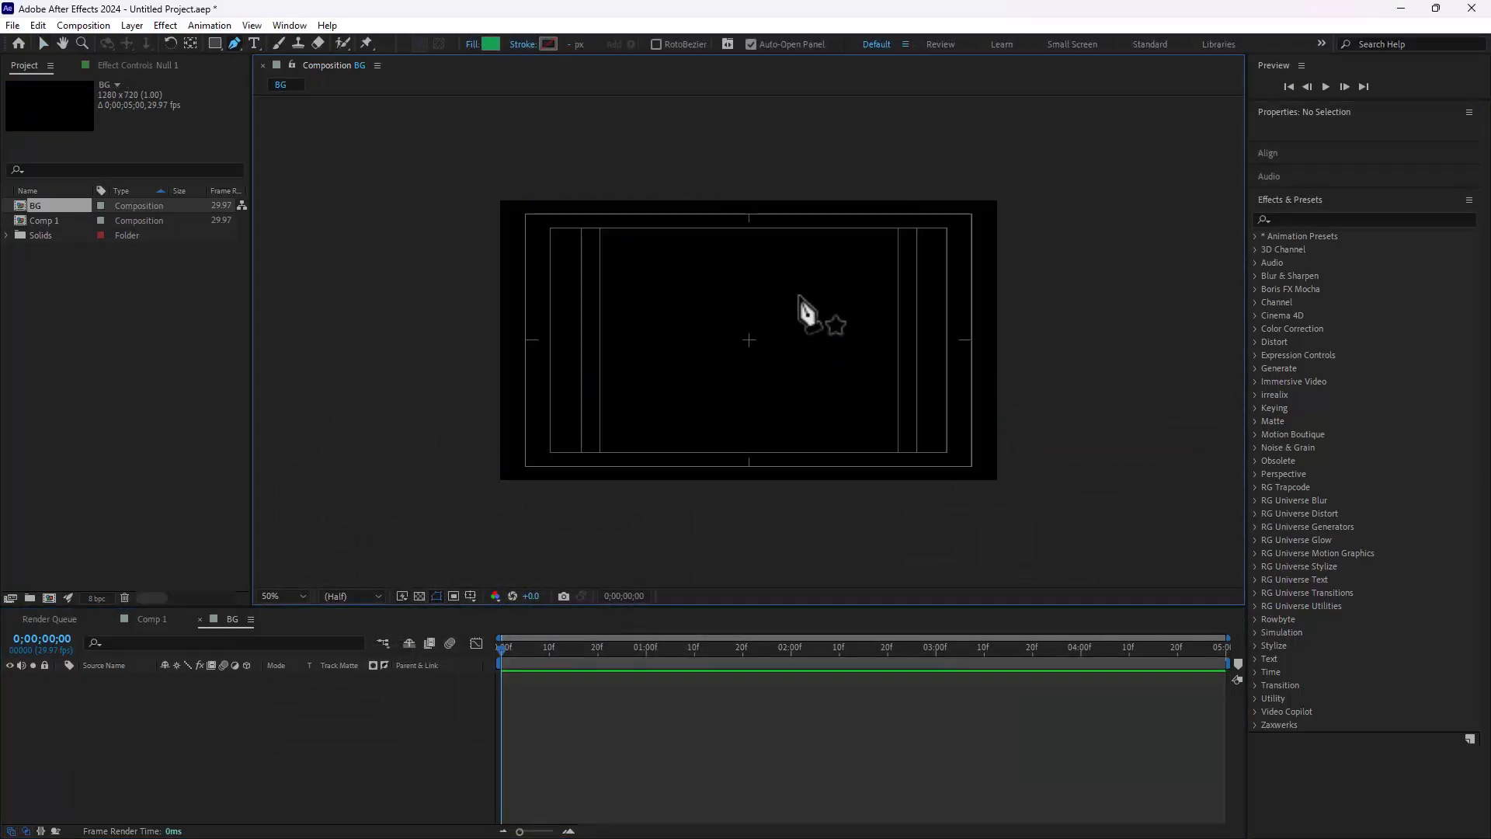
Step: Draw a diagonal line from the centre of BG past its upper-right corner with a white stroke about 59 px wide
left_click(750, 340)
left_click(1032, 175)
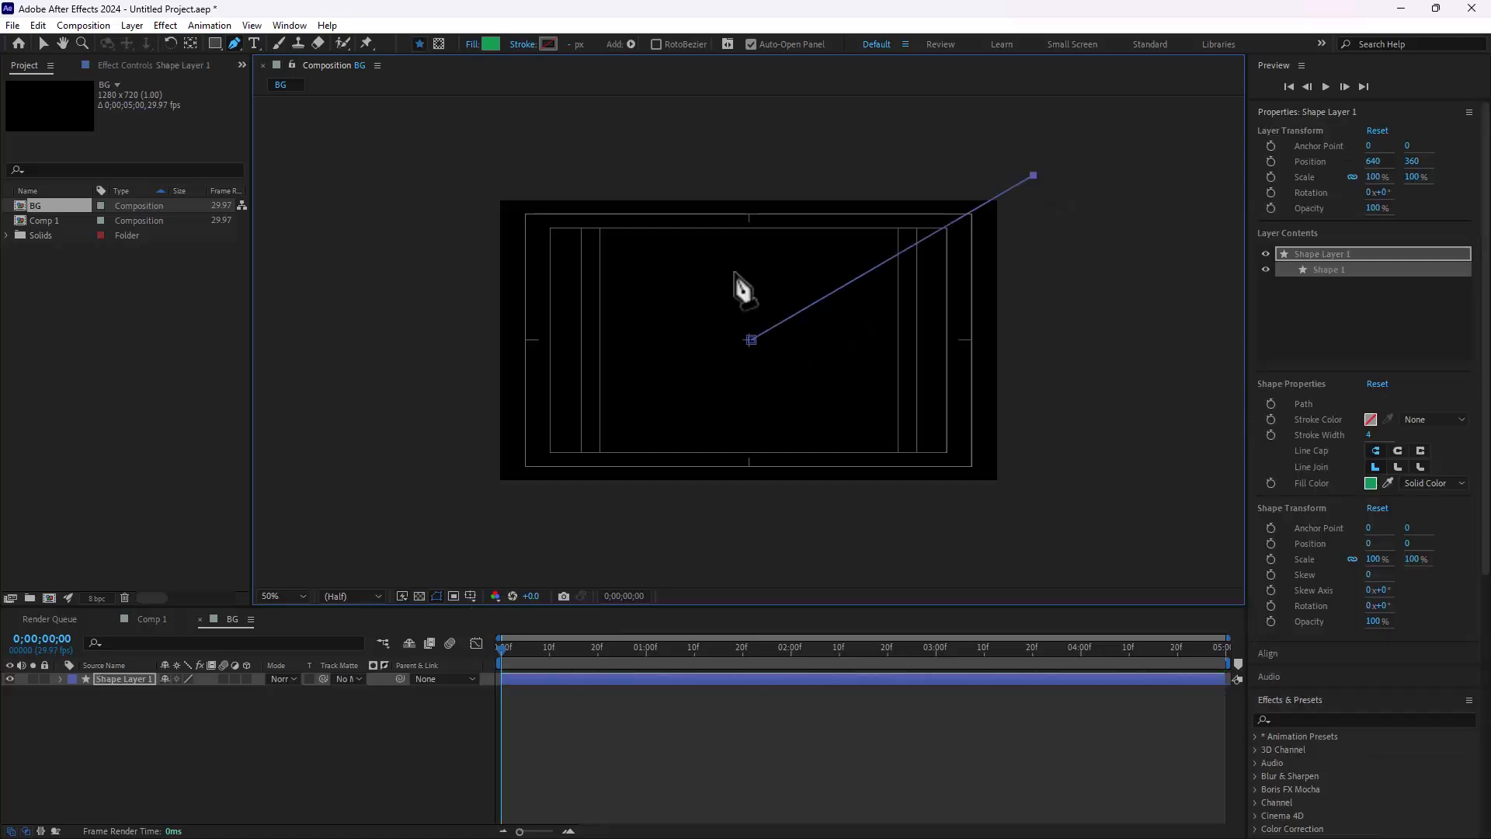
left_click_drag(572, 44, 636, 63)
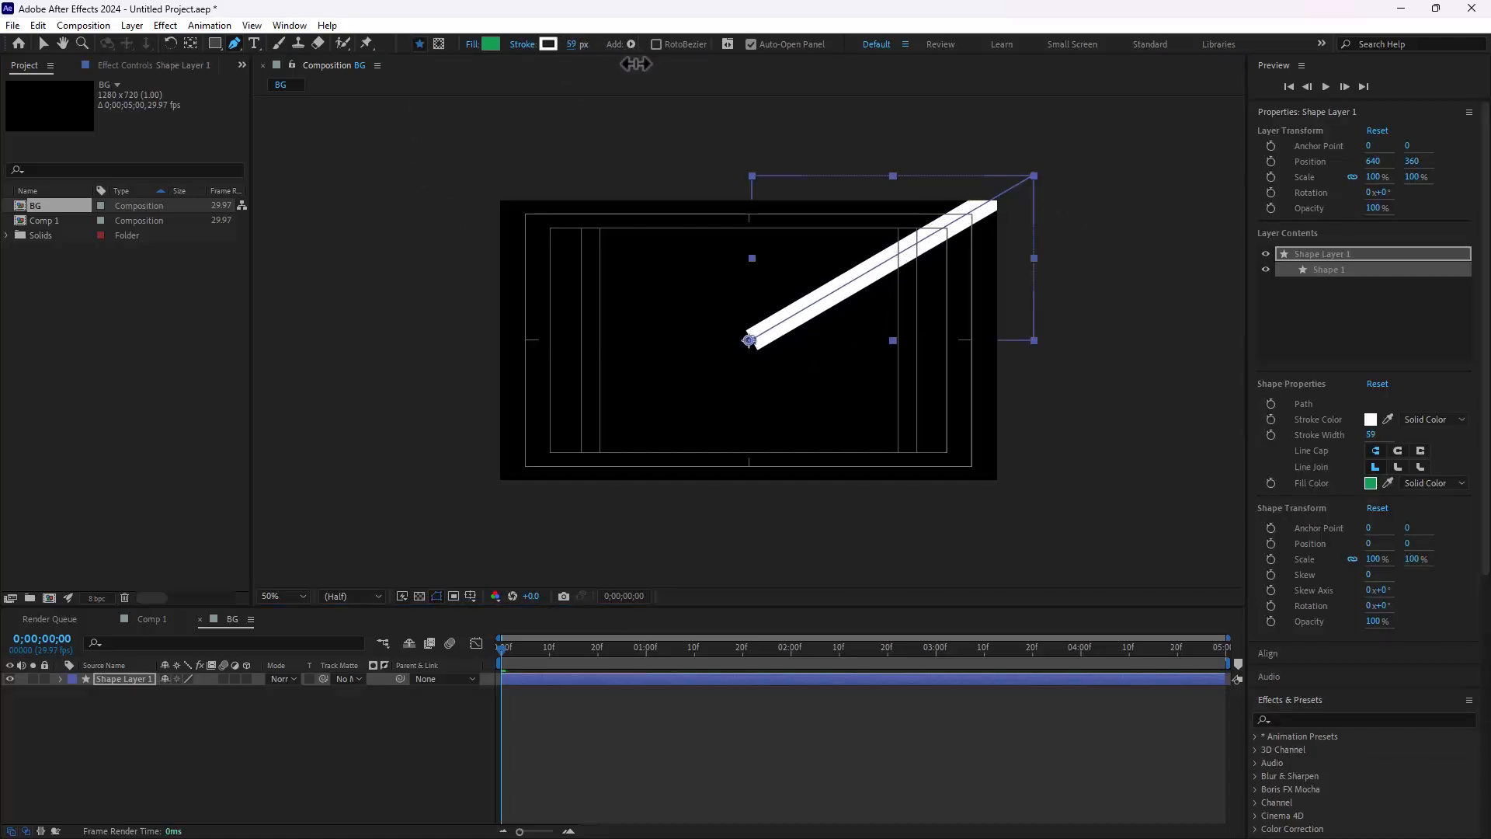
Step: Centre the anchor point of Shape Layer 1 on the diagonal line and duplicate the layer
left_click(44, 44)
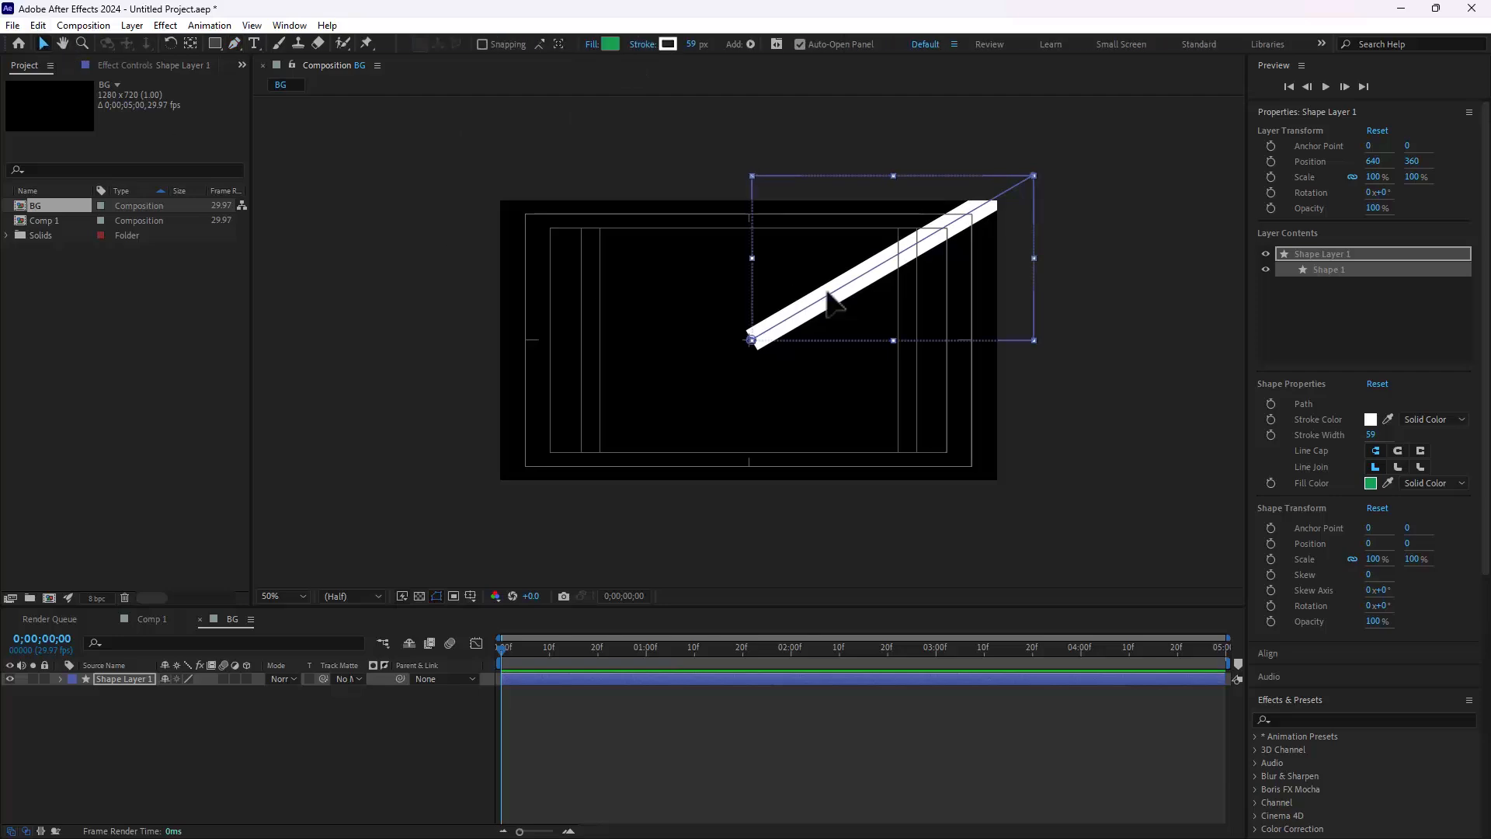
key("ctrl+alt+Home")
key("w")
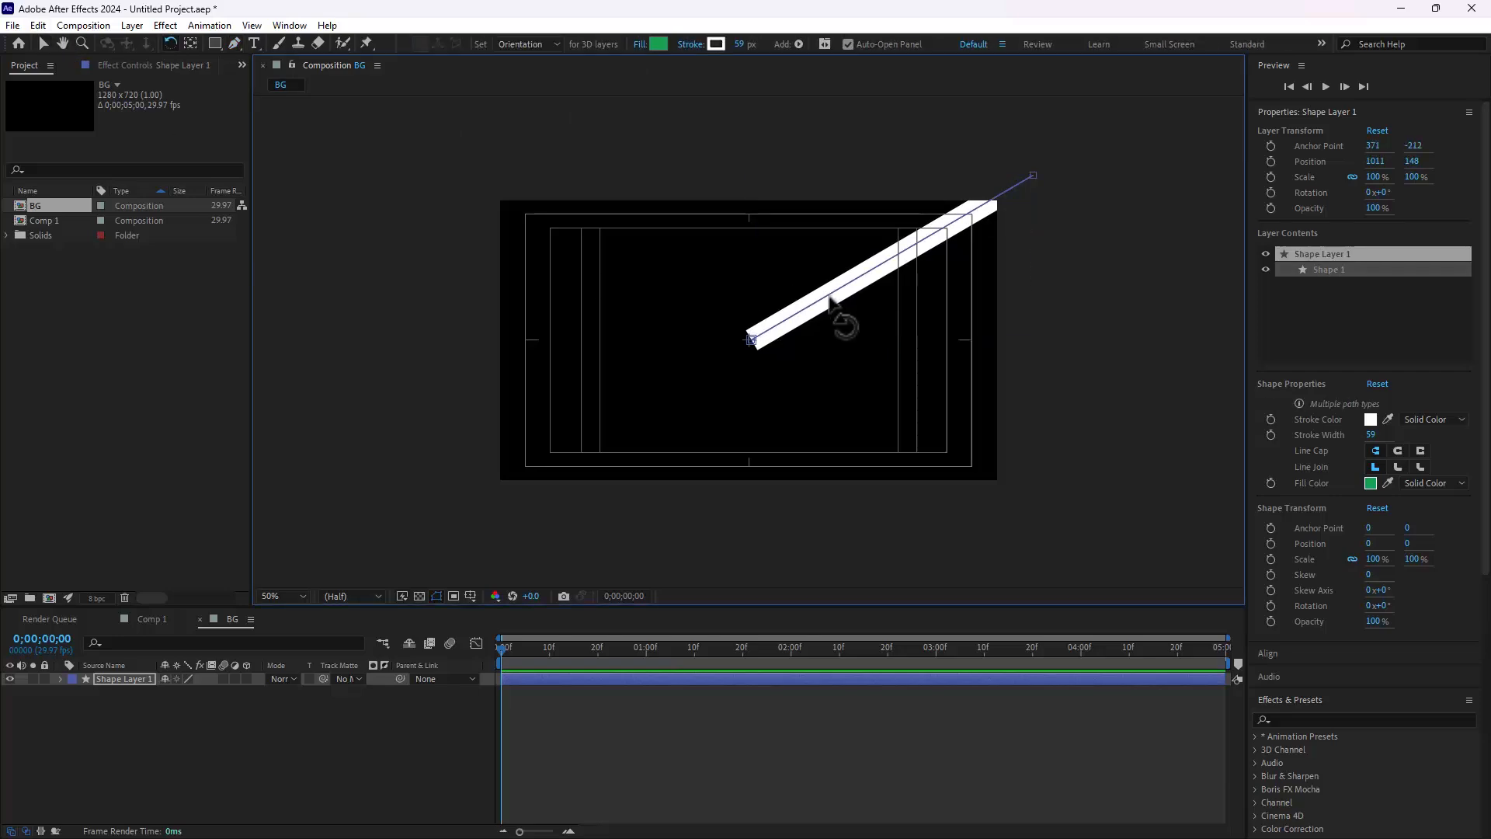
left_click_drag(831, 299, 814, 293)
key("ctrl+z")
left_click(128, 681)
key("ctrl+d")
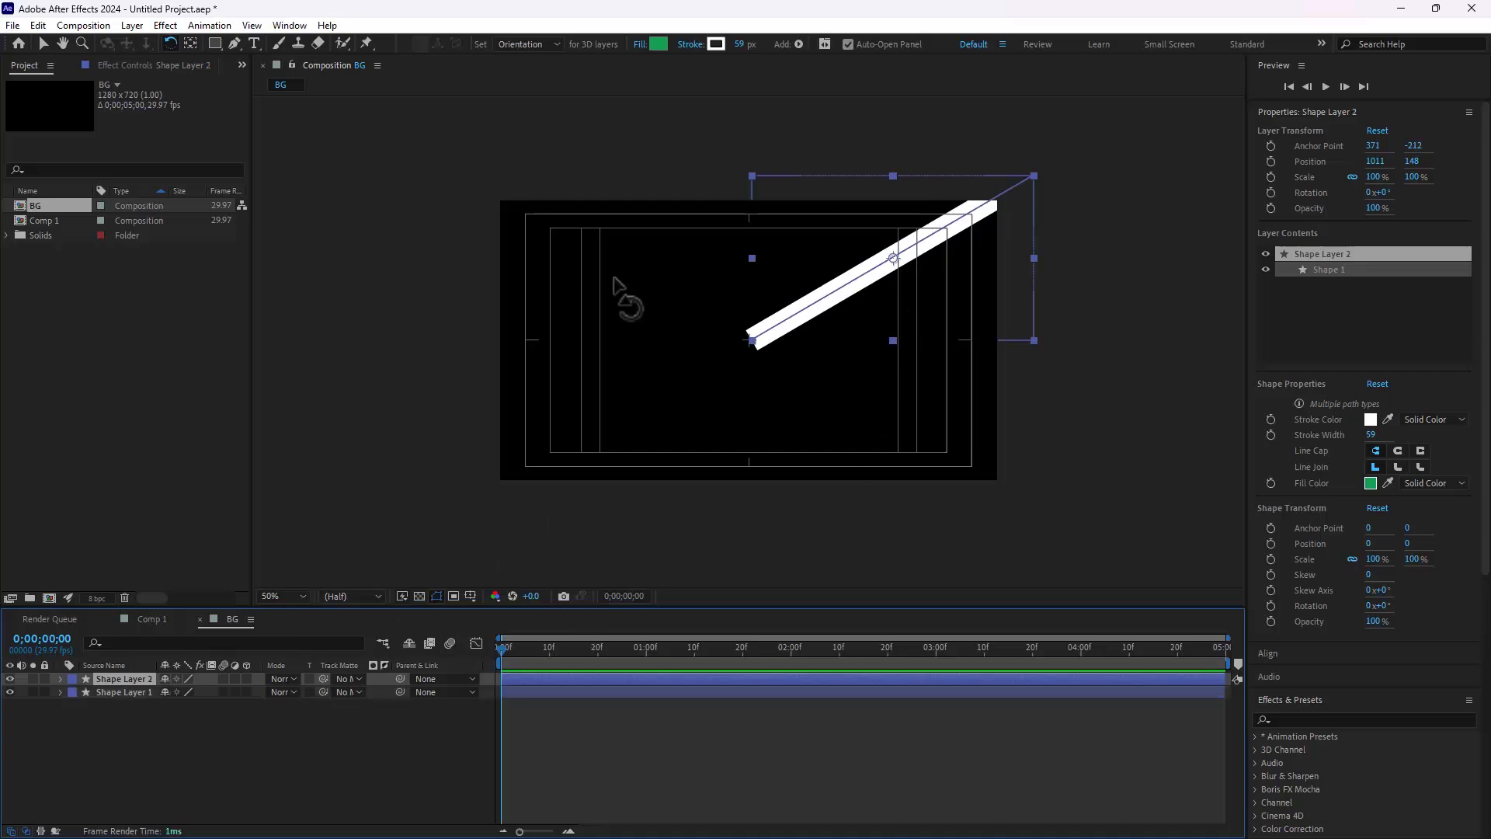
Step: Undo the layer duplication and move Shape Layer 1's anchor point to the line's inner end at the frame centre
key("ctrl+z")
left_click(191, 44)
left_click_drag(893, 258, 747, 339)
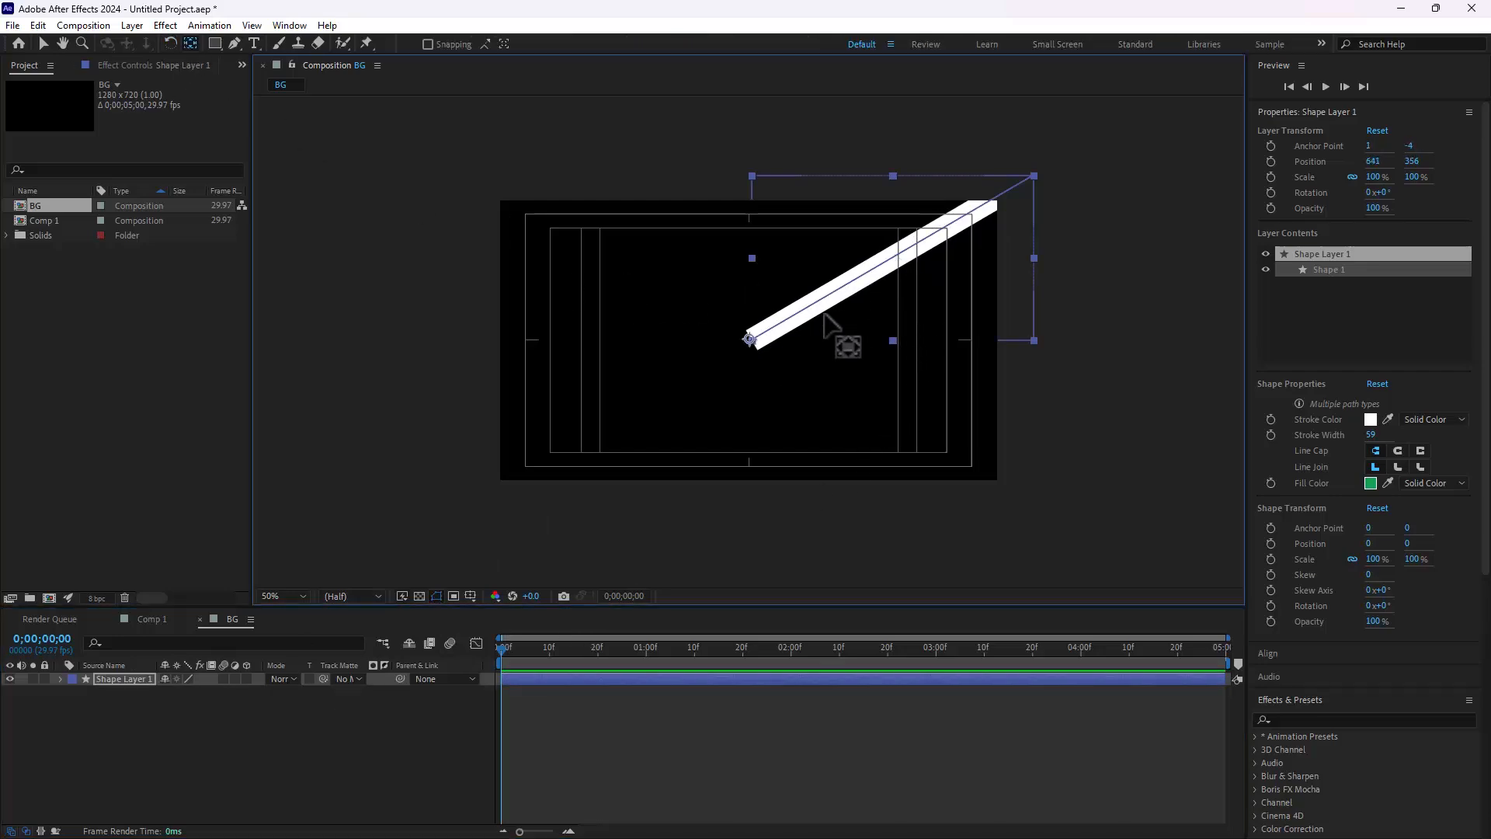
Step: Duplicate the line repeatedly and rotate the copies around the frame centre to form a burst of twelve rays
key("v")
key("ctrl+d")
key("w")
left_click_drag(832, 314, 857, 222)
key("ctrl+a")
key("ctrl+d")
key("ctrl+a")
key("ctrl+d")
key("ctrl+d")
left_click(43, 43)
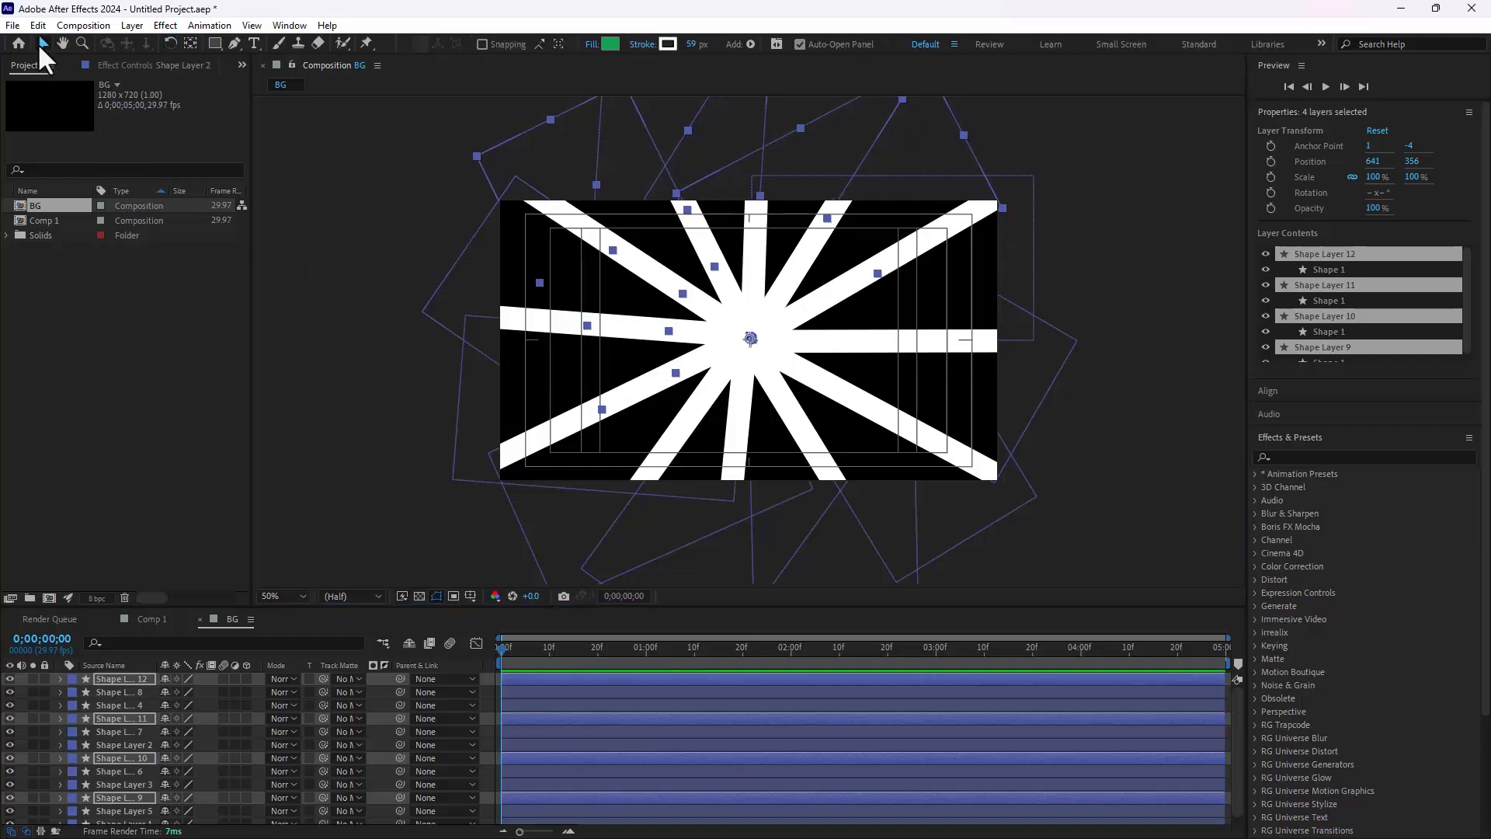
Step: Pre-compose all twelve shape layers as Pre-comp 1, moving all attributes into the new composition
key("ctrl+a")
right_click(118, 690)
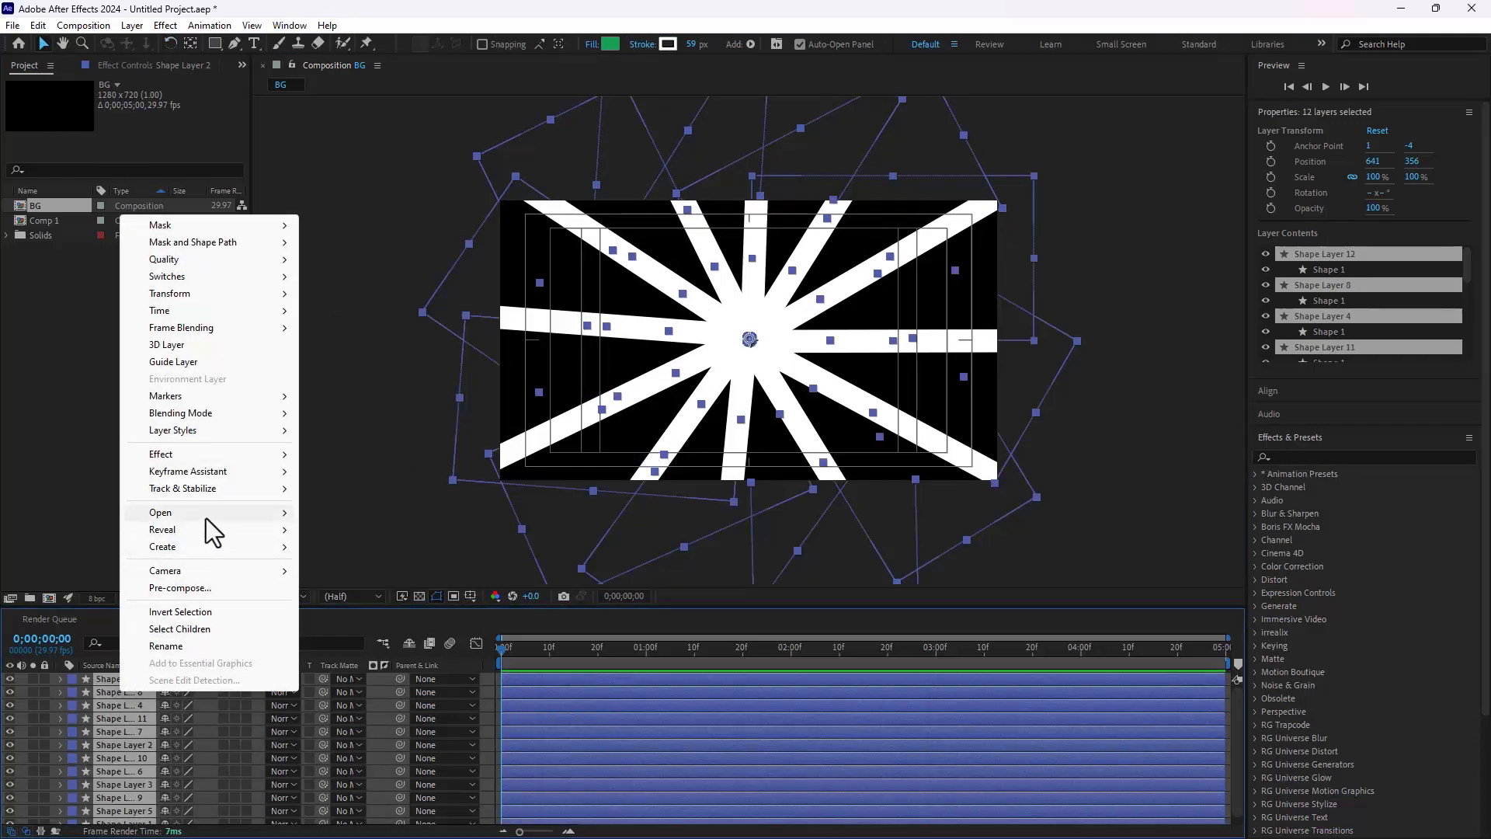
left_click(186, 588)
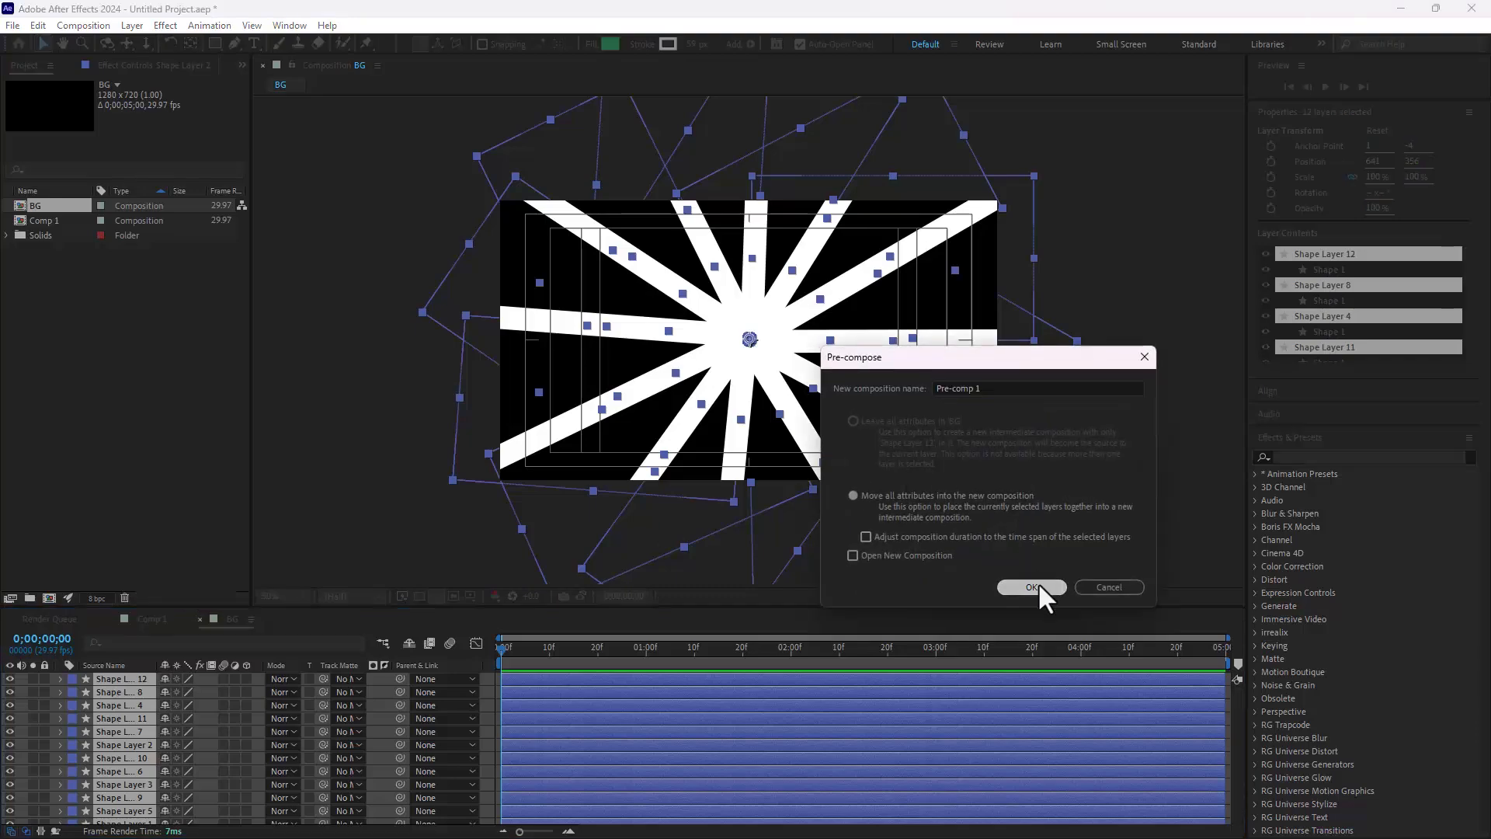
left_click(1037, 586)
Step: Keyframe Pre-comp 1's Rotation at 0 on the first frame and try -1 revolution at 0;00;04;29
key("r")
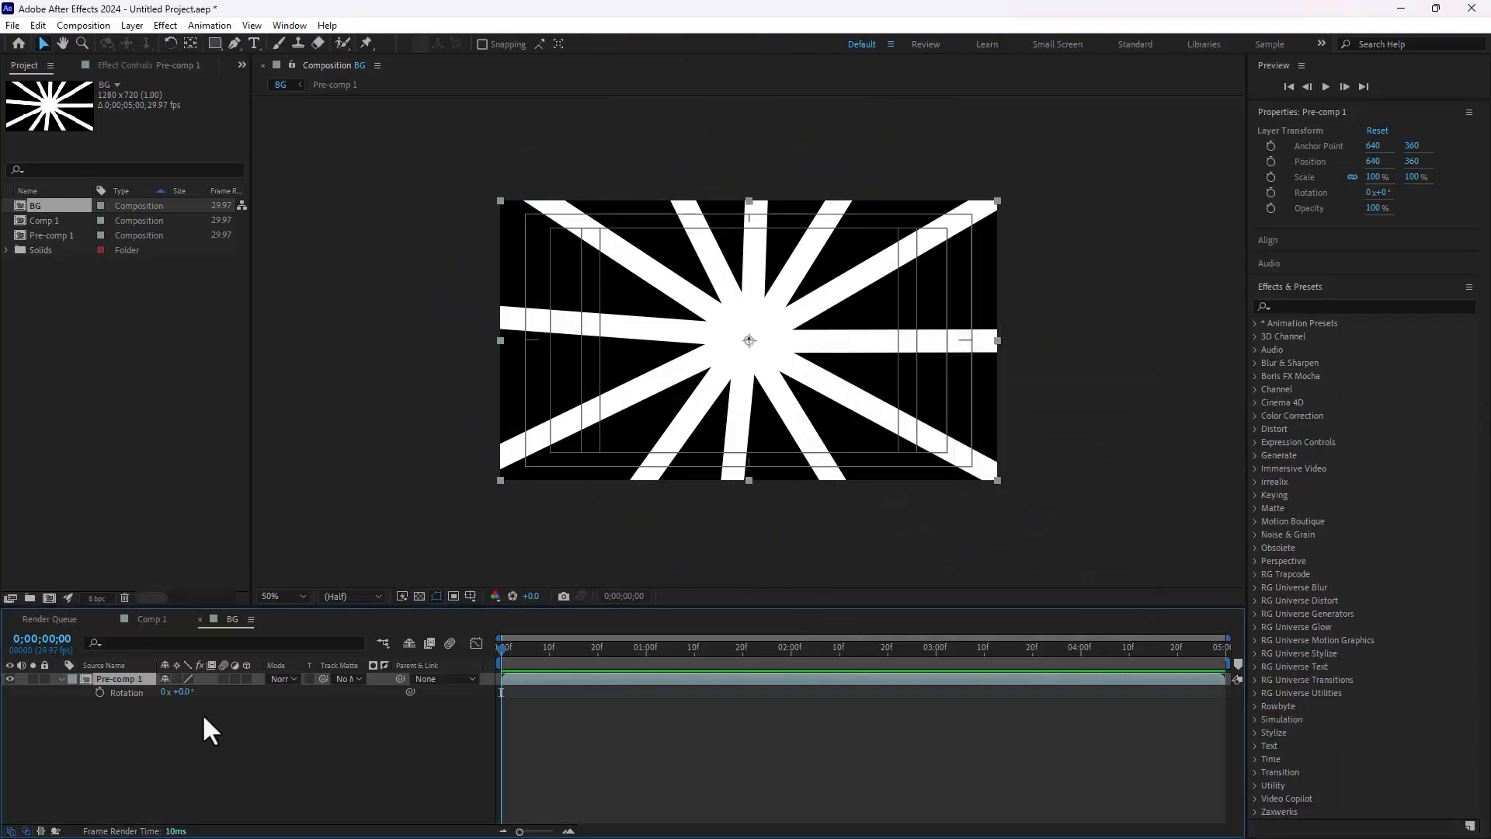
left_click(99, 691)
left_click_drag(901, 648, 1404, 641)
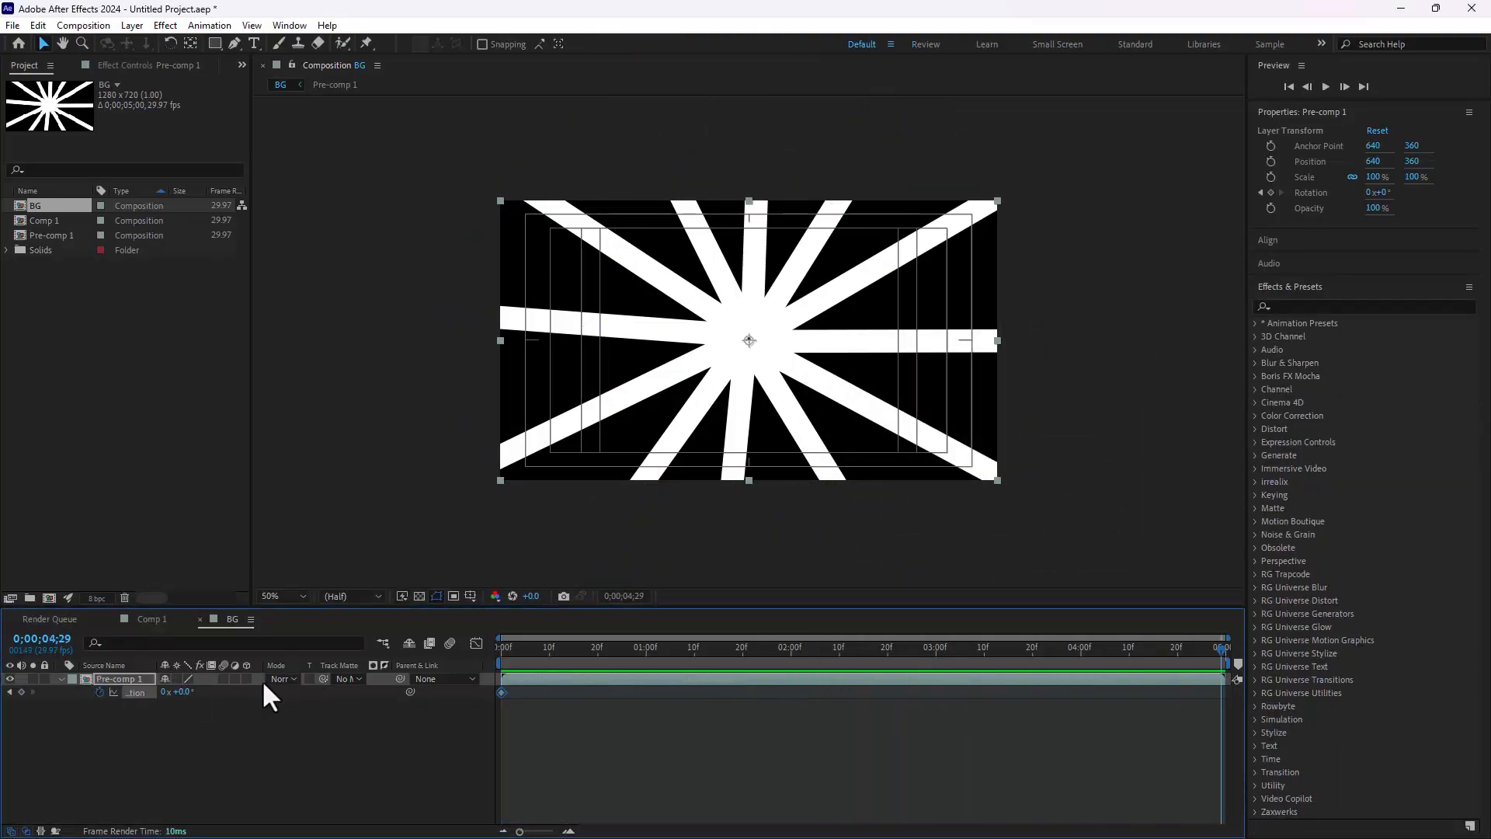
left_click(165, 691)
type("-1")
key("Return")
left_click_drag(1131, 654, 525, 693)
key("End")
Step: Open Pre-comp 1 and set its composition size to 800 x 800 px
double_click(118, 678)
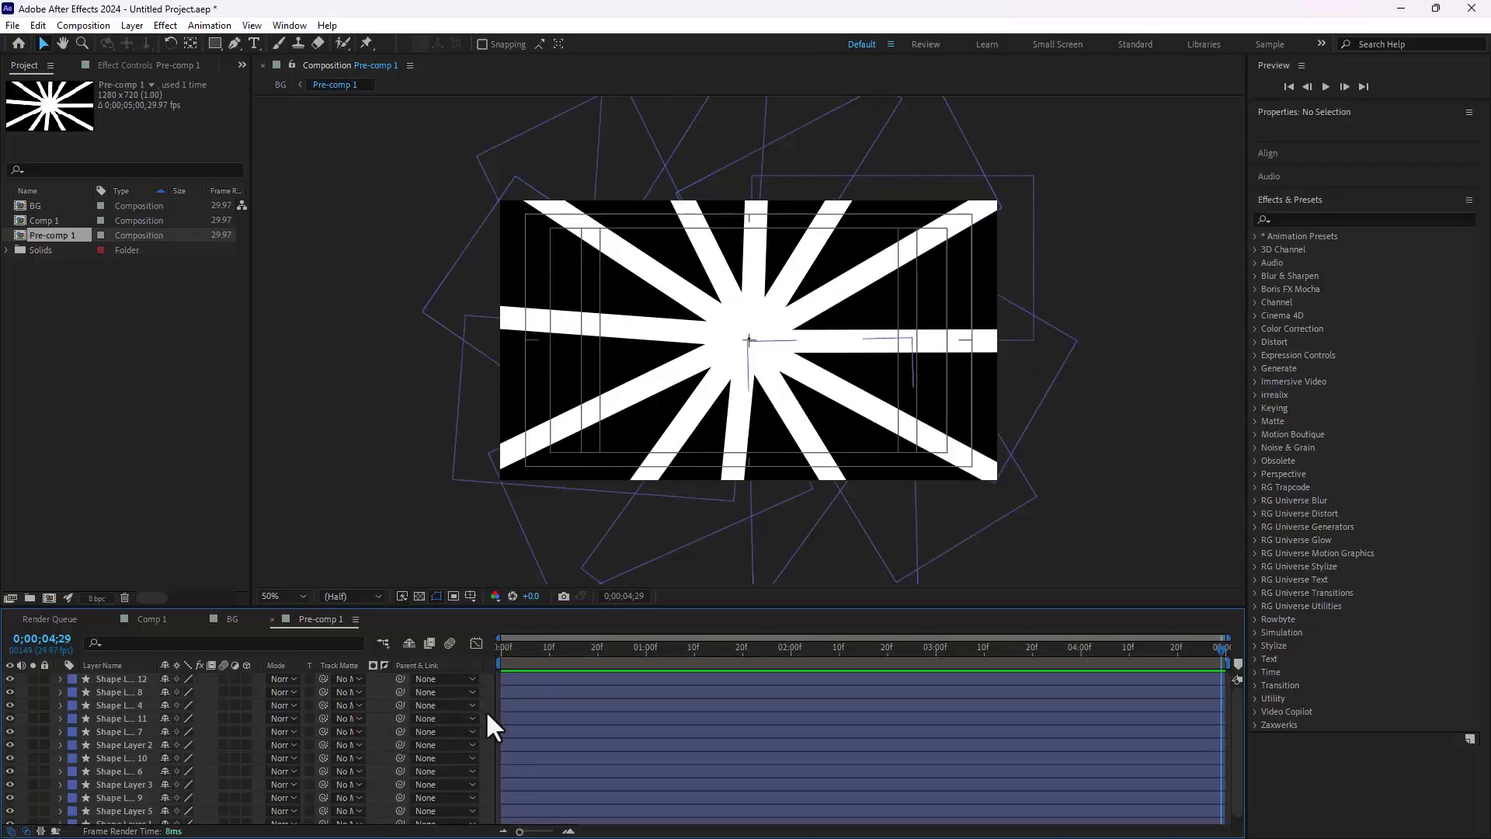
key("ctrl+k")
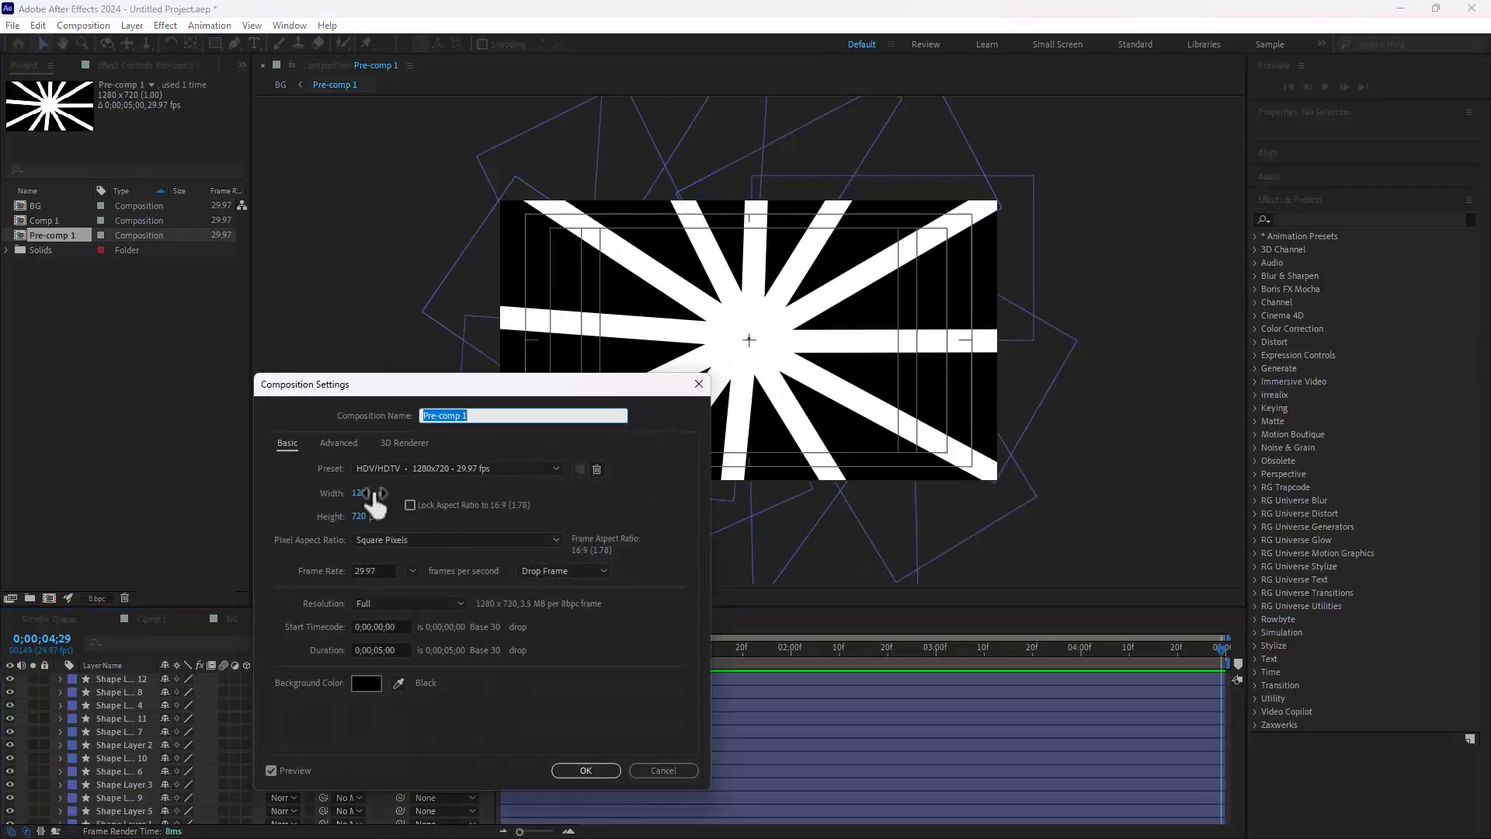
left_click(365, 494)
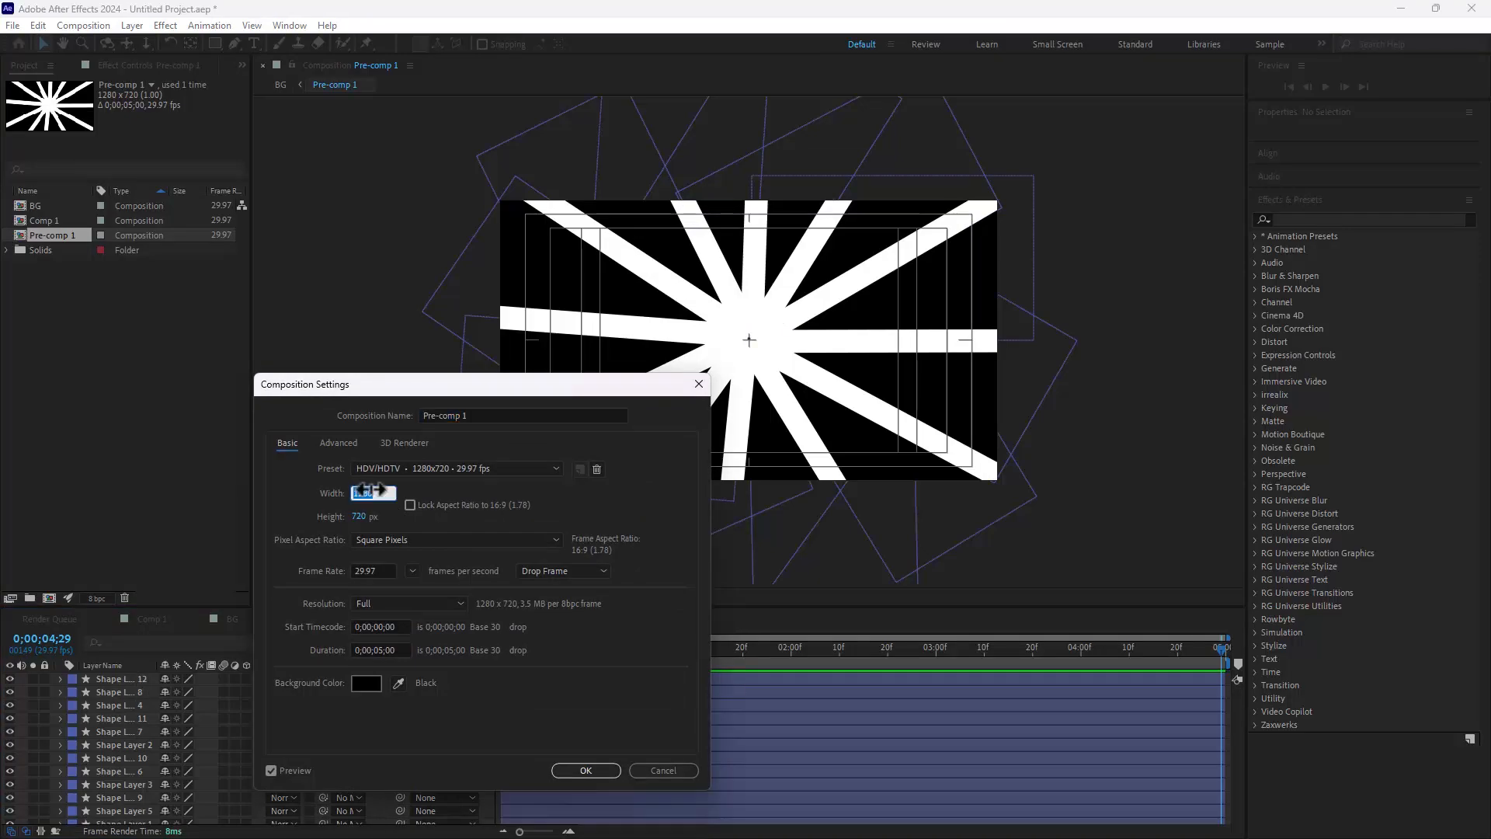
type("800")
key("Tab")
type("800")
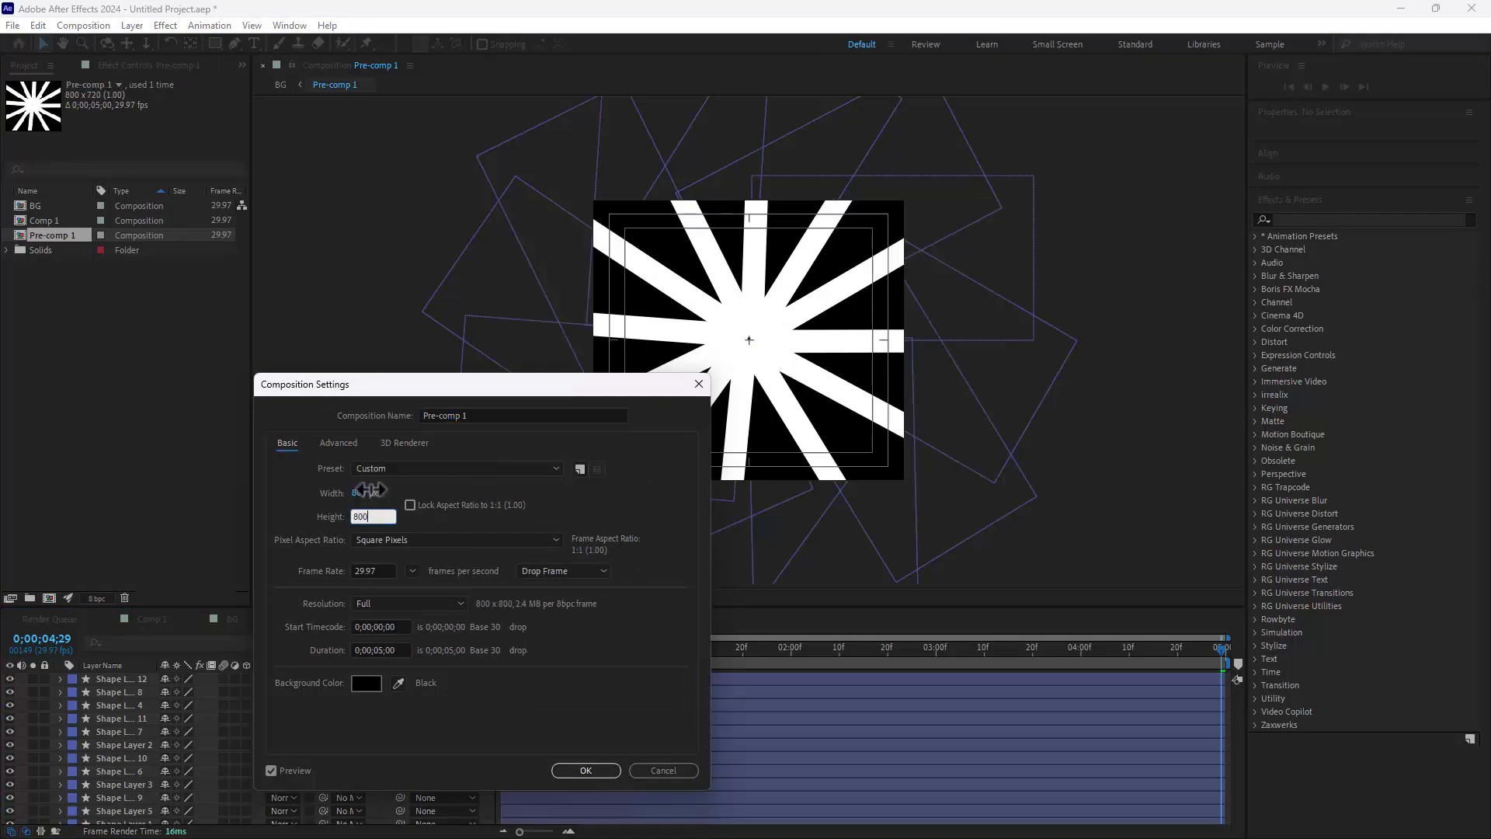
key("Return")
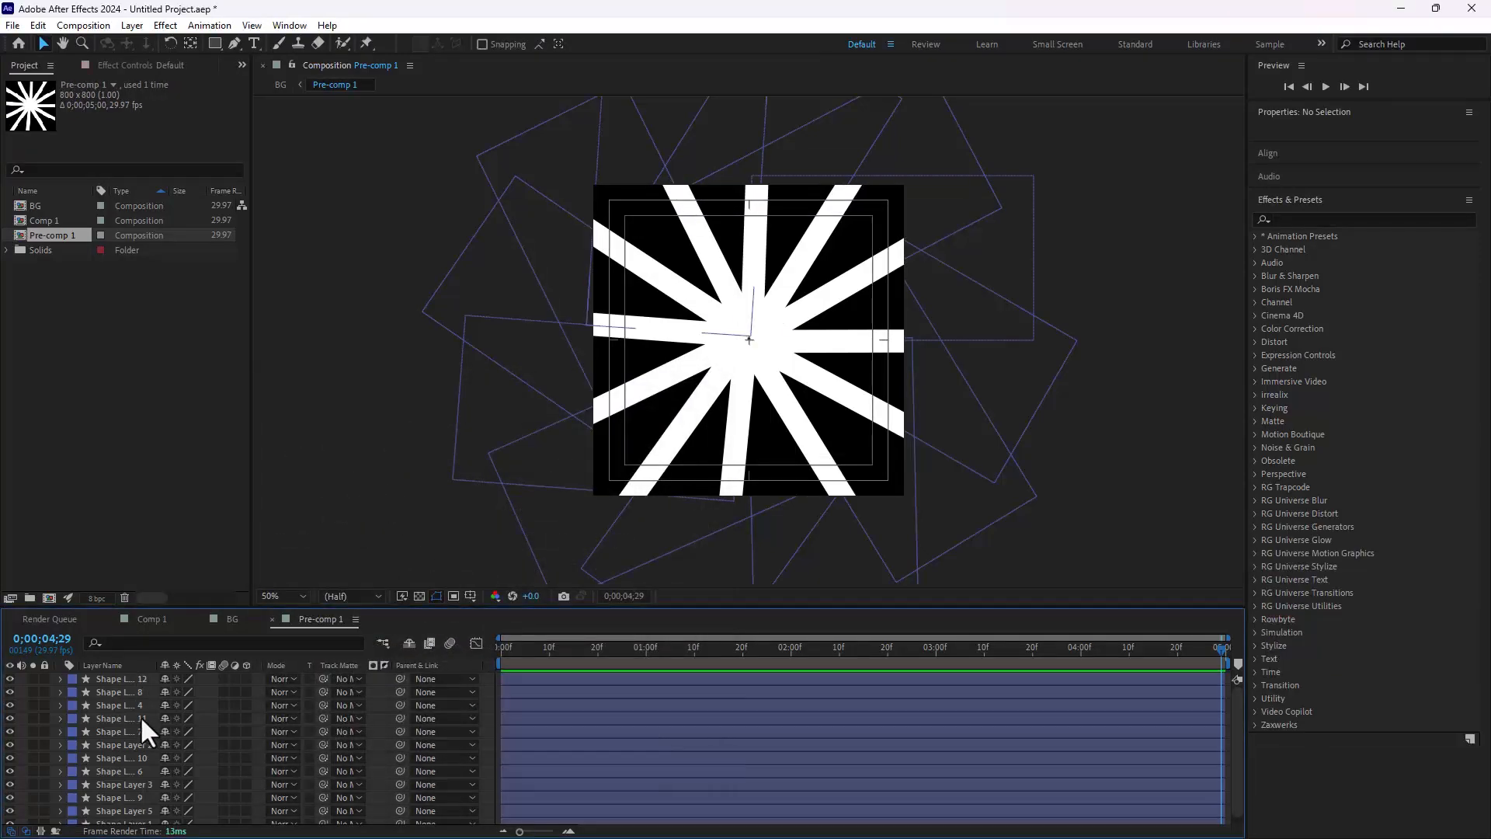
Step: Try to keyframe the Rotation of all the ray layers with -1 revolution, and undo the change
key("ctrl+a")
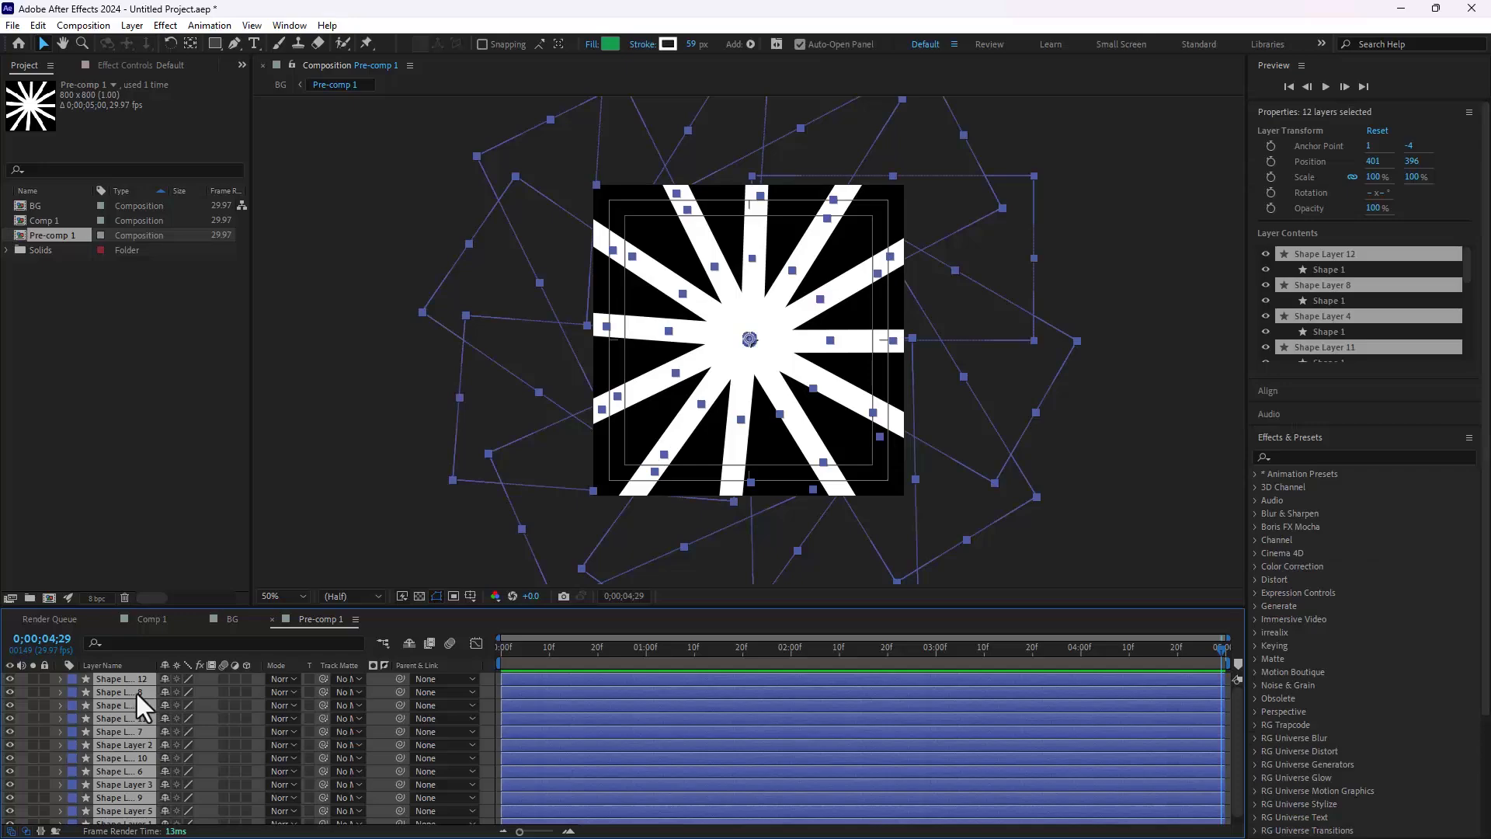
key("r")
left_click(99, 692)
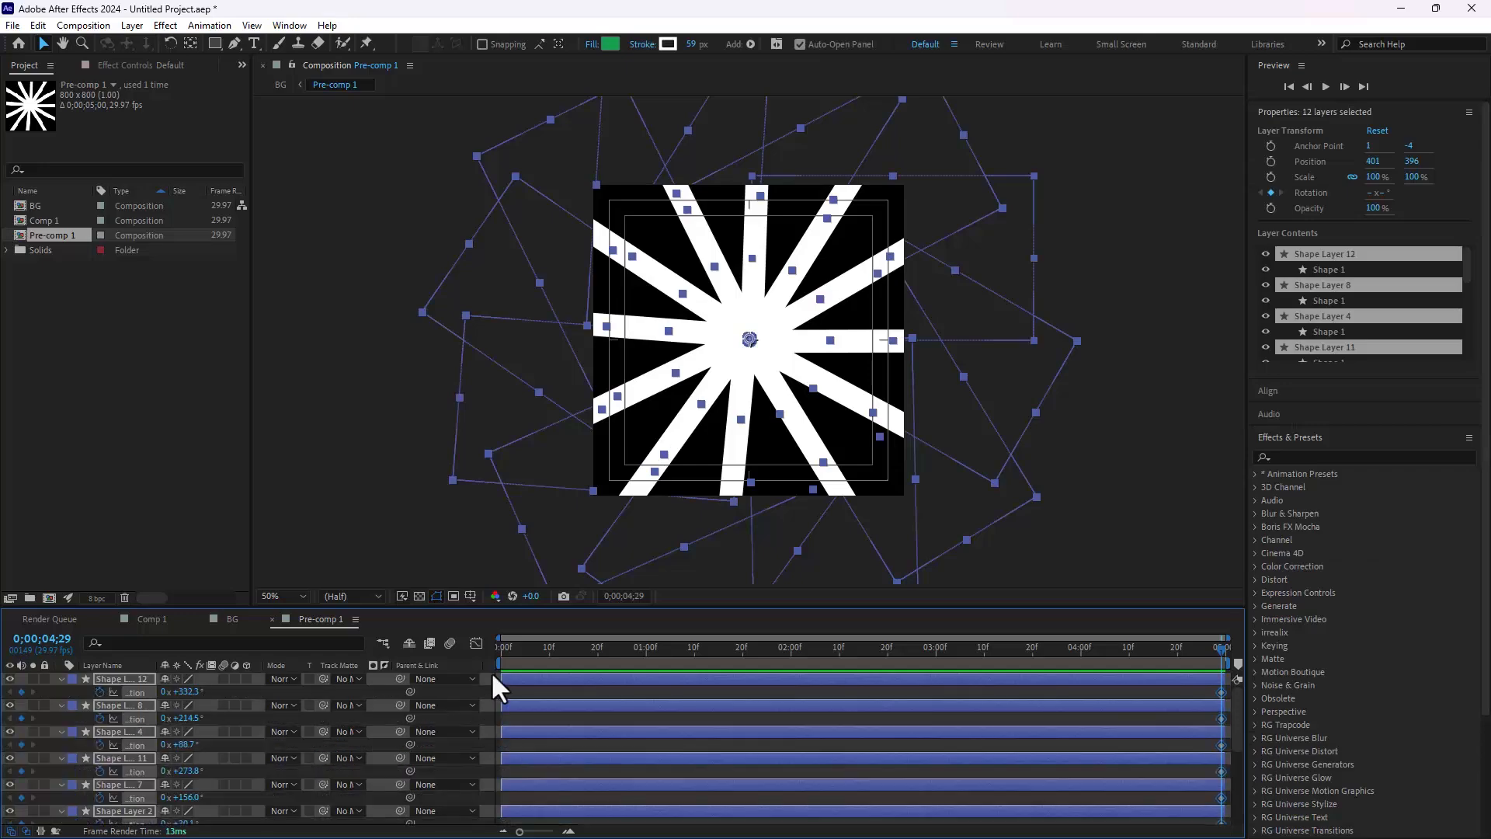
left_click(165, 692)
type("-1")
key("Return")
key("ctrl+z")
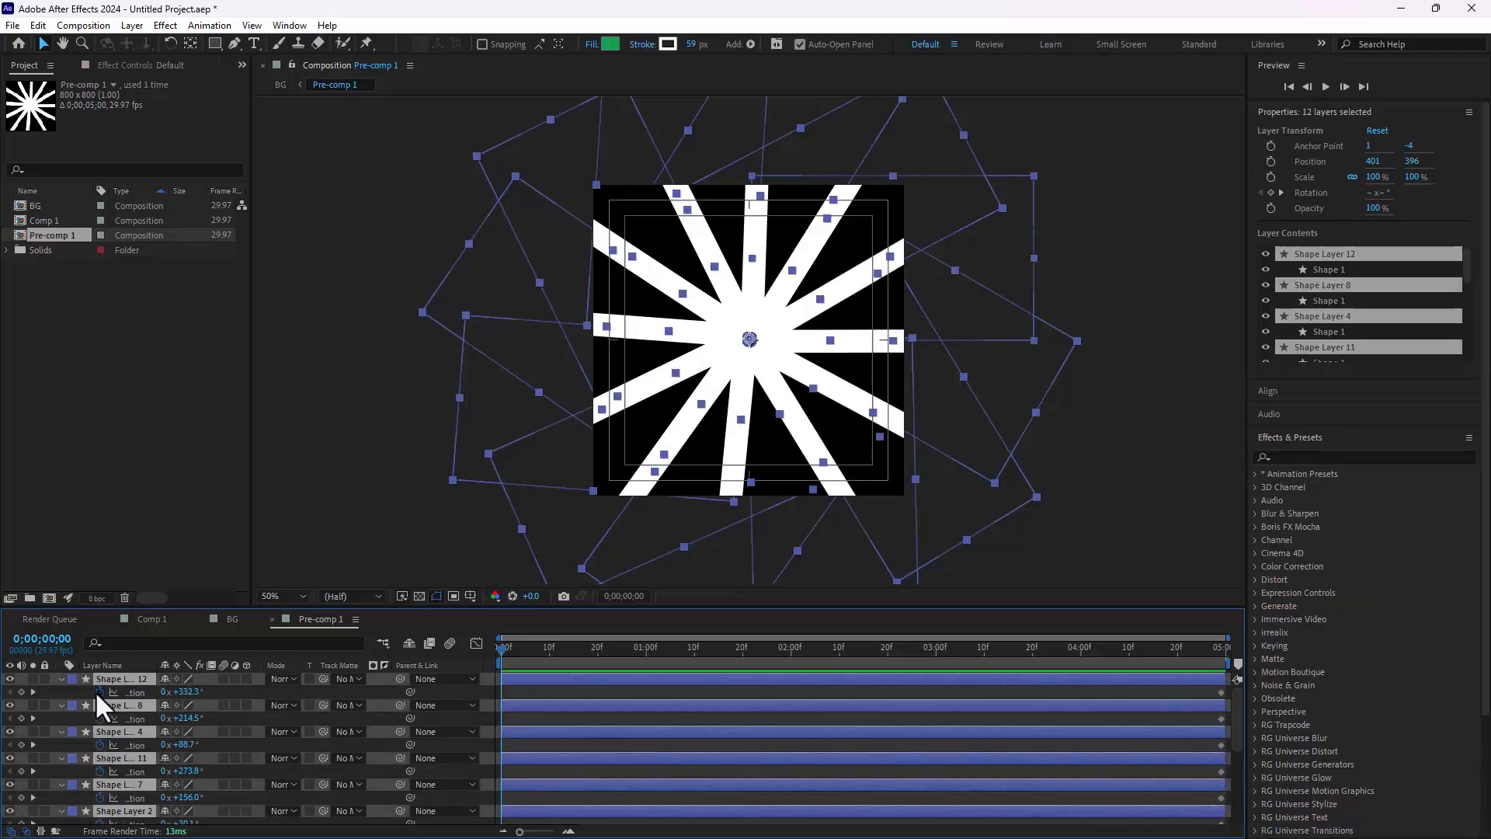
Step: Pre-compose all the ray layers inside Pre-comp 1 as Pre-comp 2
right_click(123, 703)
left_click(183, 604)
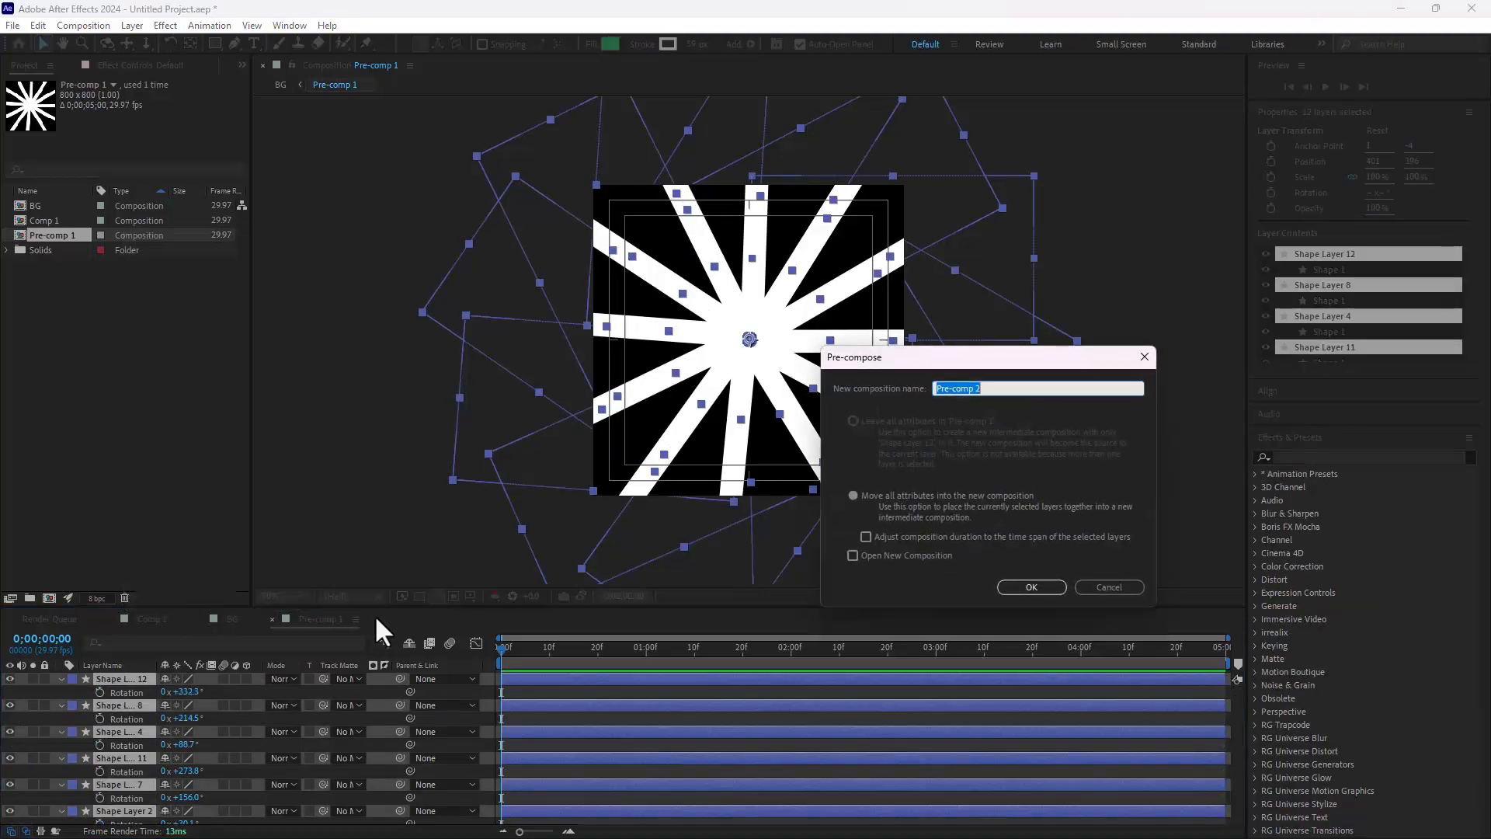
left_click(1058, 589)
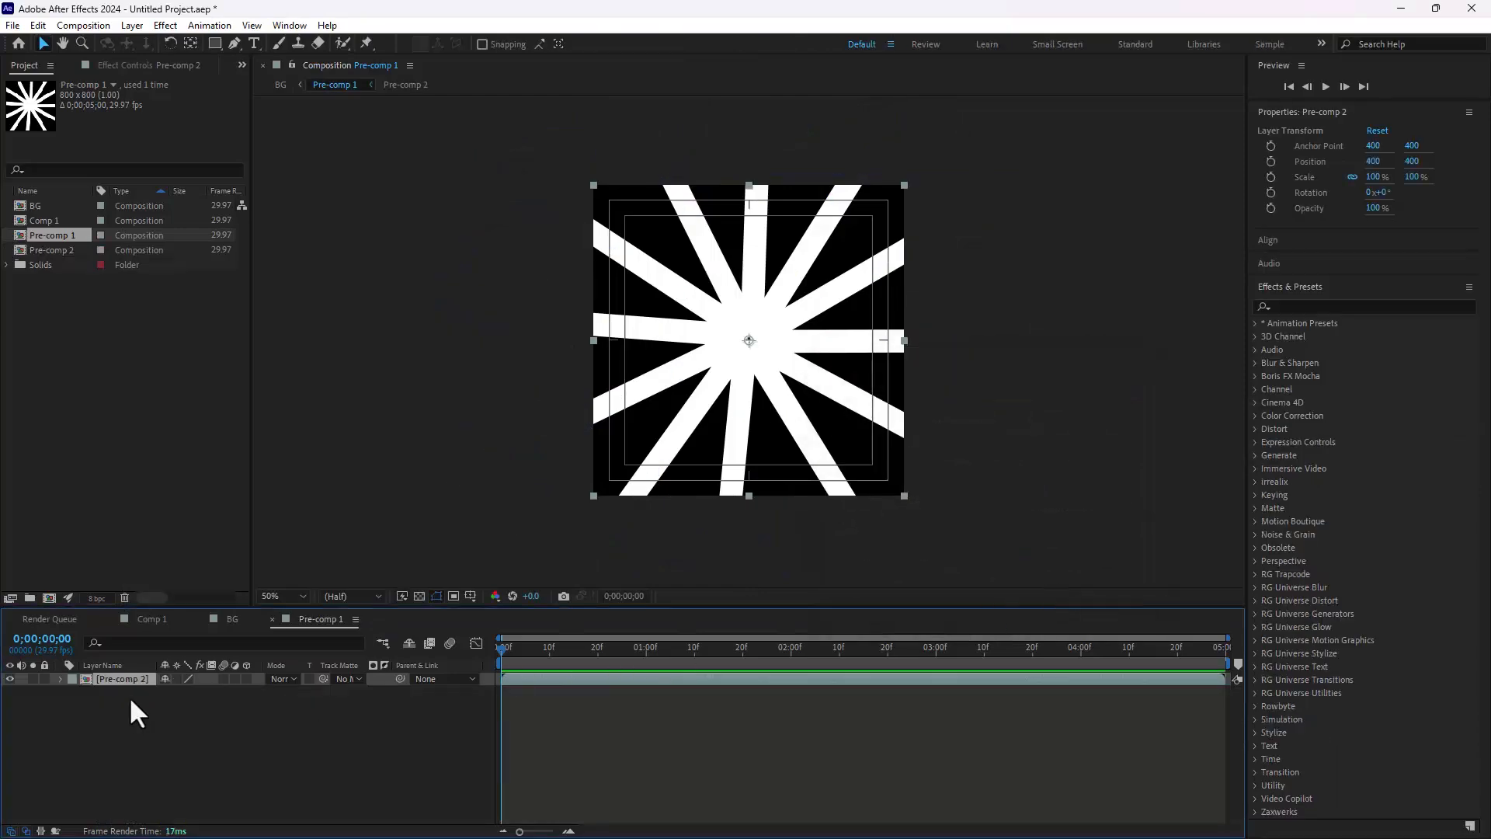
Step: Keyframe Pre-comp 2's Rotation from -1 revolution on the first frame to 0 at 0;00;04;29 and scrub through the spin
key("r")
left_click_drag(822, 660, 1367, 671)
left_click(166, 691)
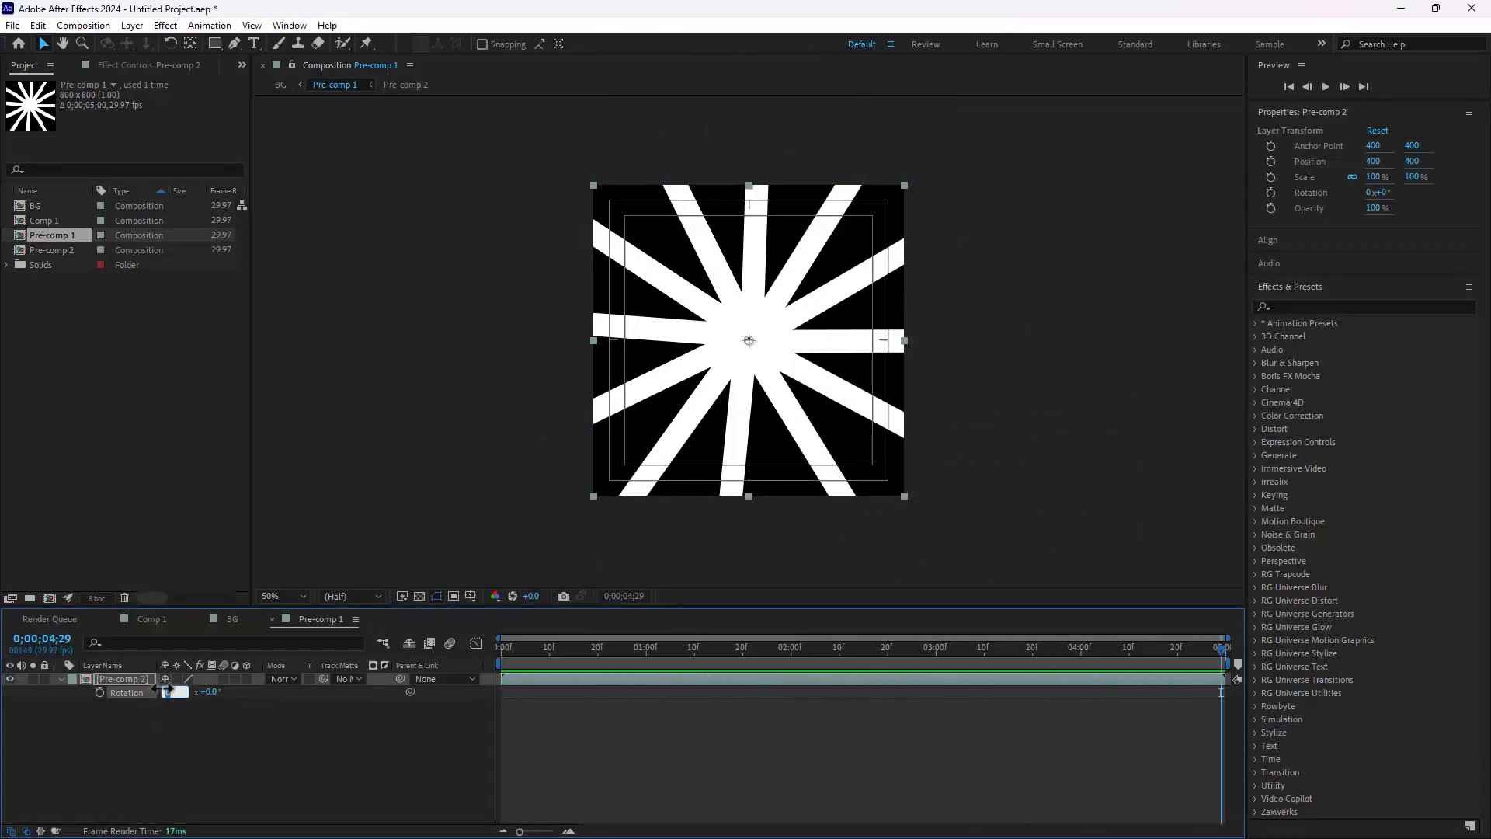
left_click_drag(669, 653, 473, 683)
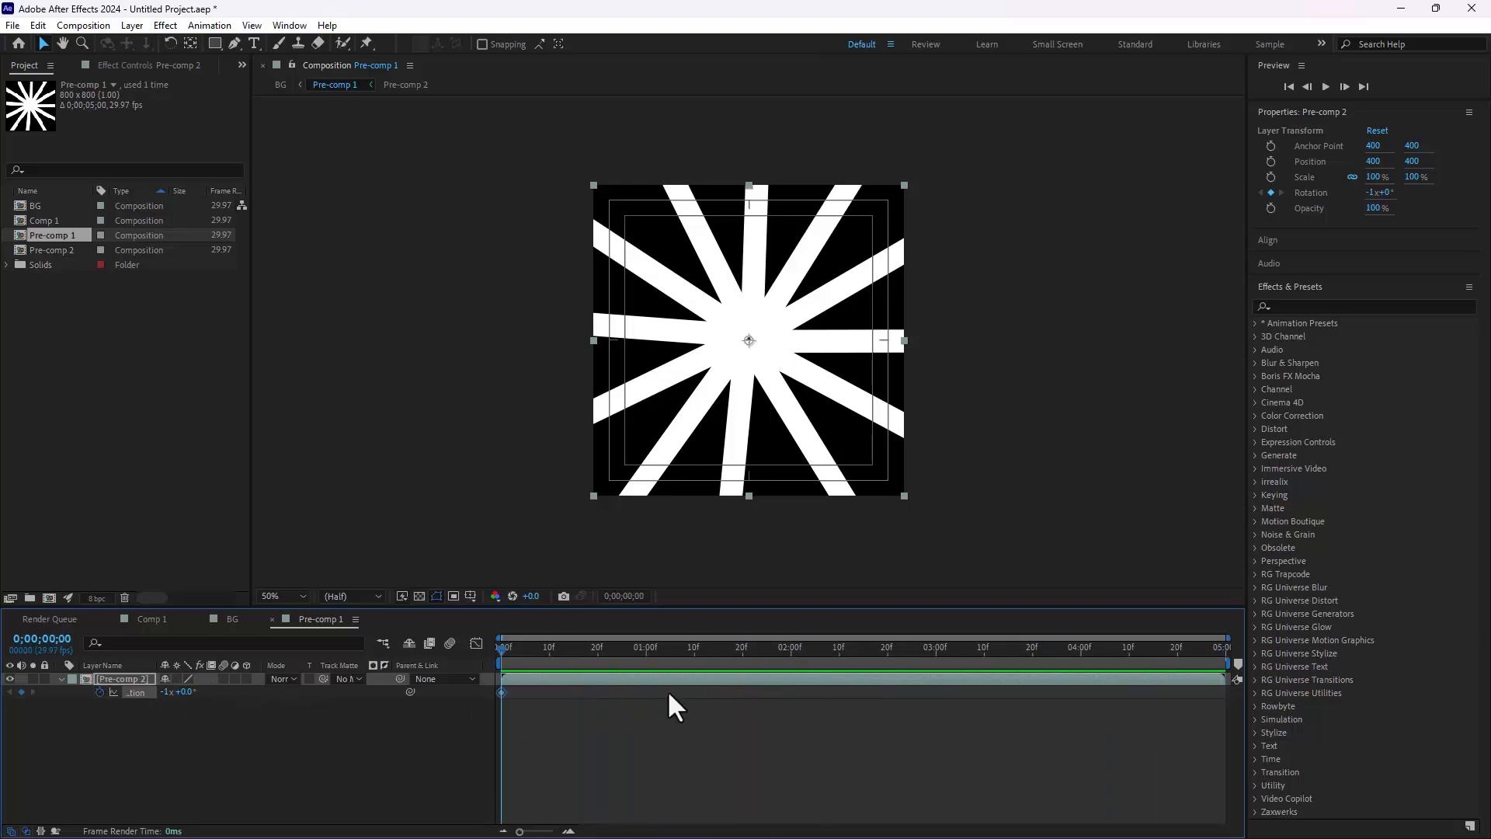
left_click_drag(668, 689, 1321, 665)
type("0")
key("Return")
left_click_drag(513, 651, 866, 649)
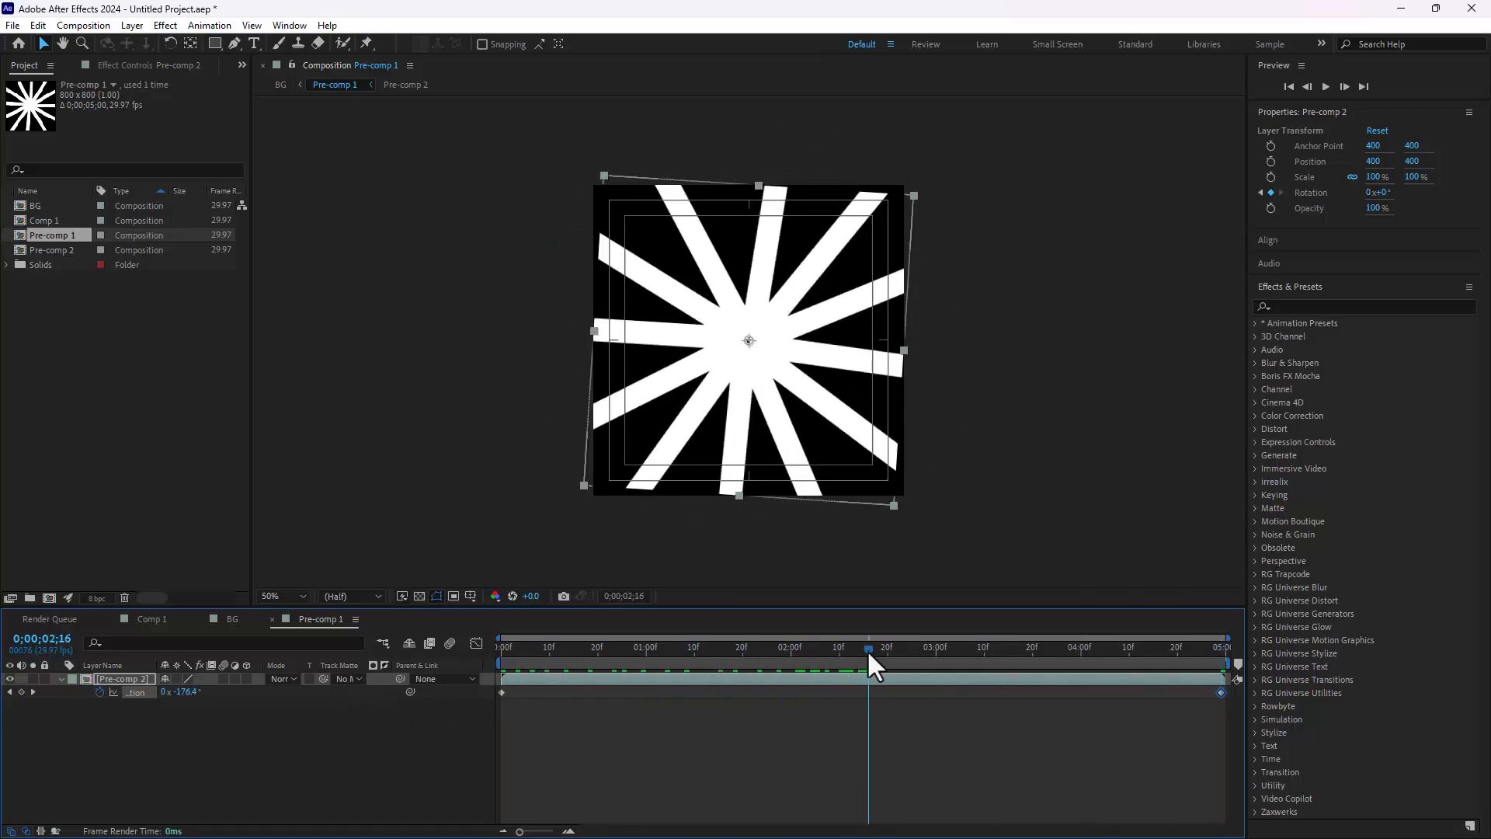
Step: Undo Pre-comp 2's rotation keyframes and the pre-composition of the ray layers
key("ctrl+z")
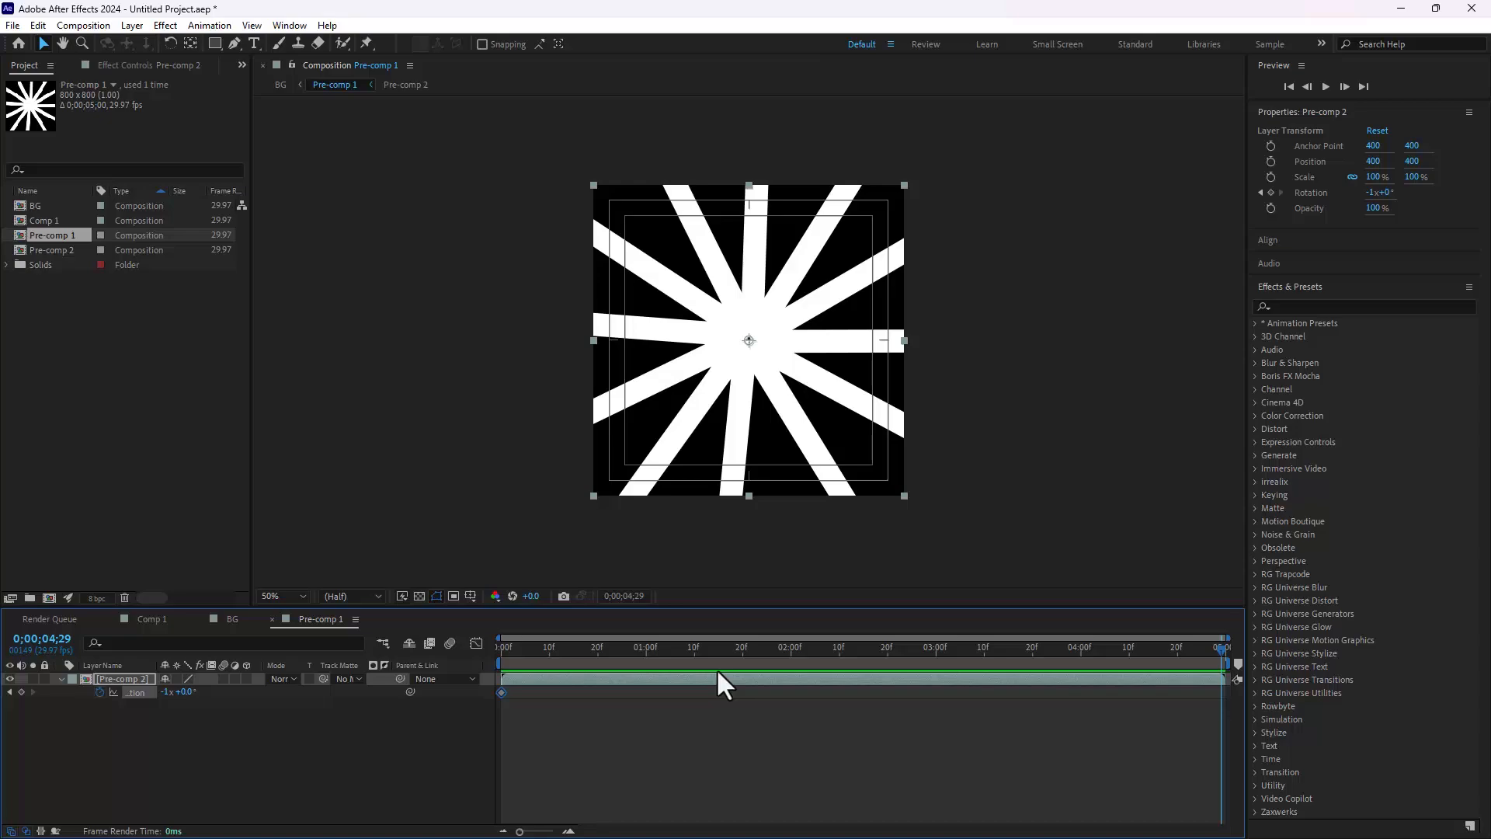
key("ctrl+z")
key("ctrl+z")
key("ctrl+z")
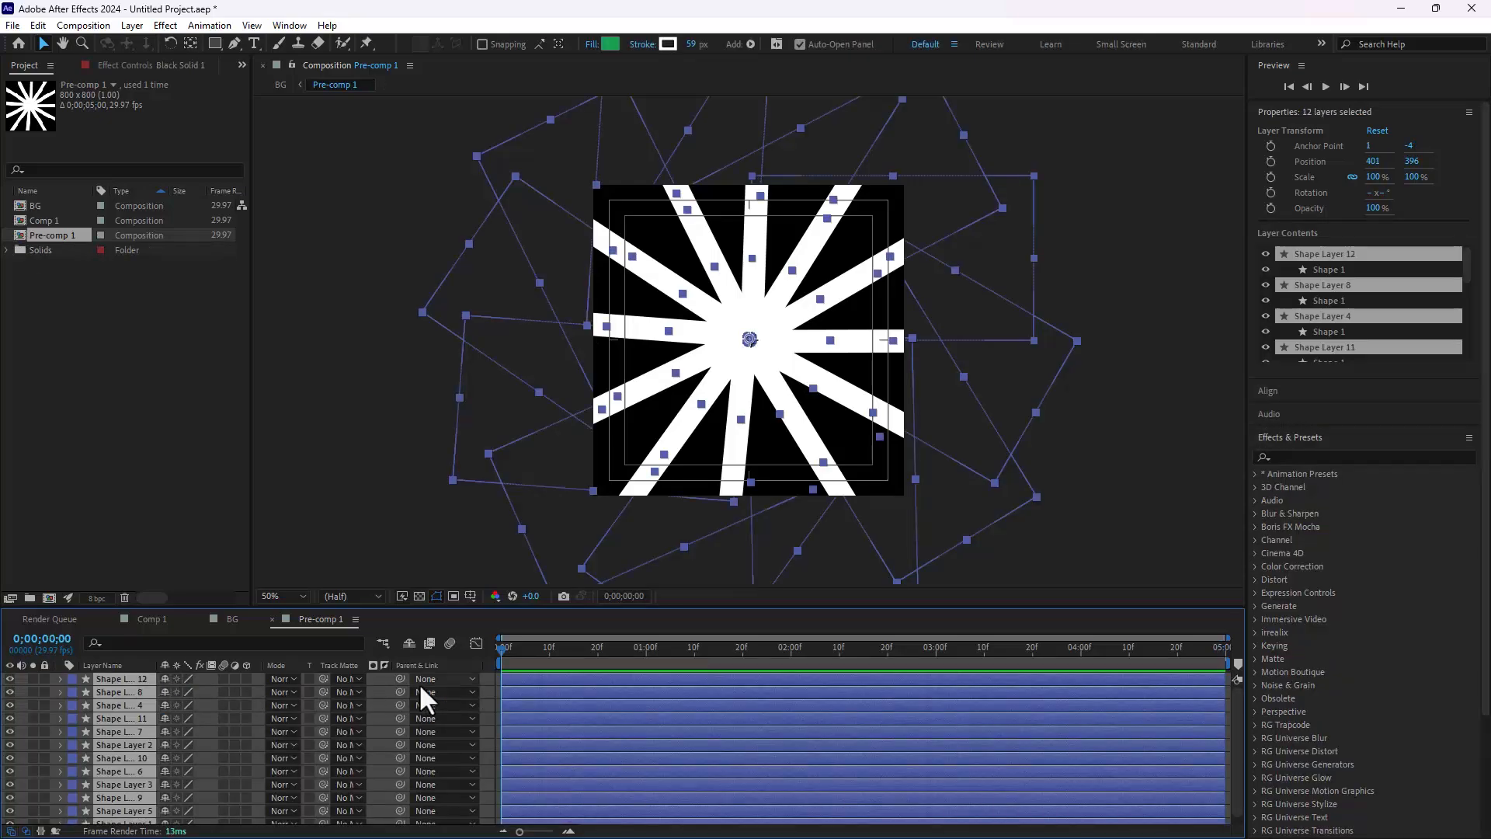
Step: Keyframe all ray layers' Rotation on the first frame and spin them backwards at the end, Shape Layer 12 to -1x-122.7°
key("r")
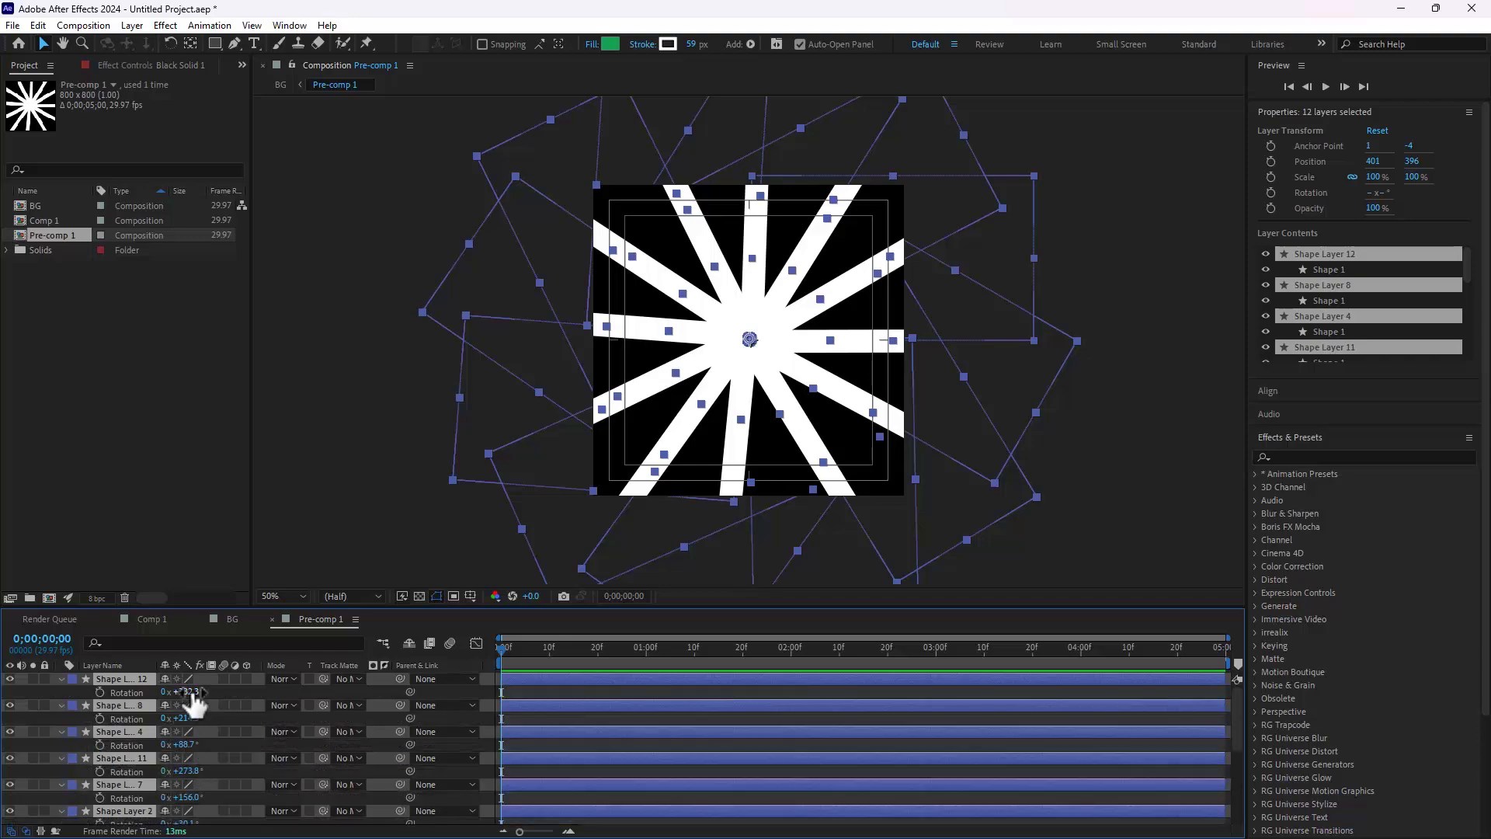
mouse_move(186, 691)
left_mouse_down()
mouse_move(235, 691)
mouse_move(195, 692)
left_mouse_up()
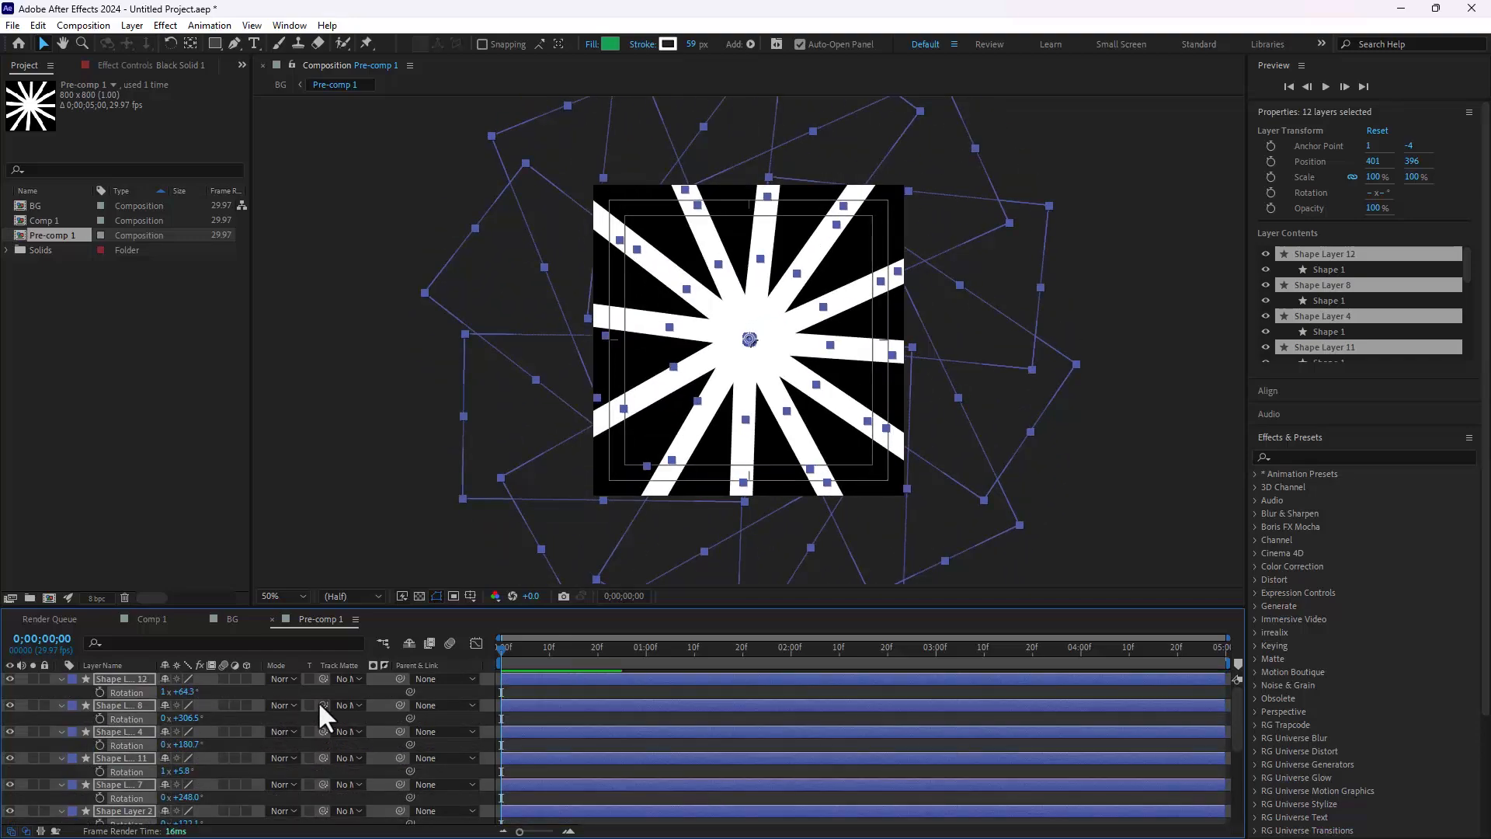
left_click(98, 693)
left_click_drag(987, 662, 1274, 666)
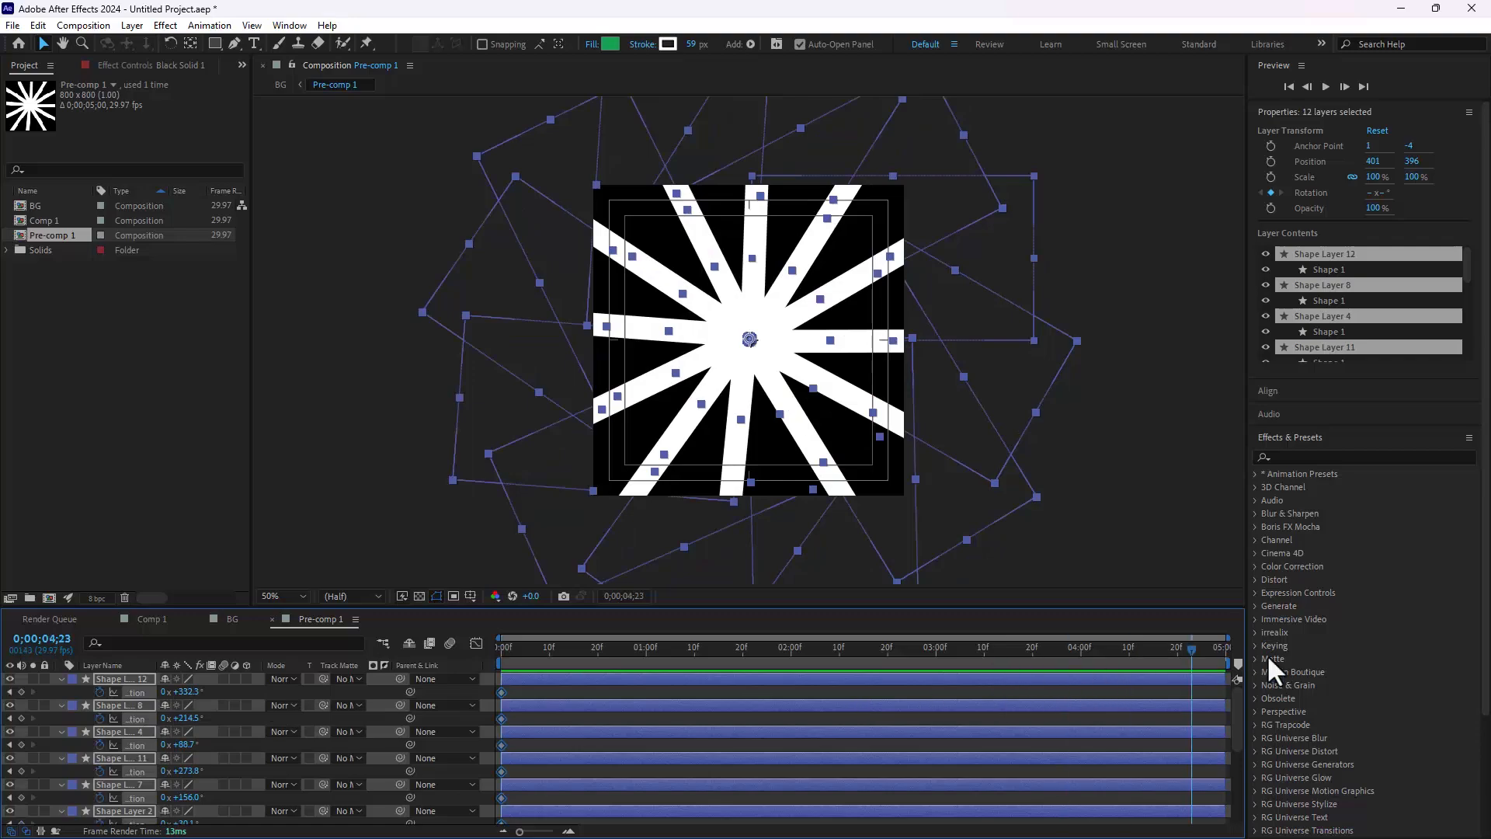
left_click_drag(187, 692, 4, 831)
left_click_drag(552, 648, 1320, 657)
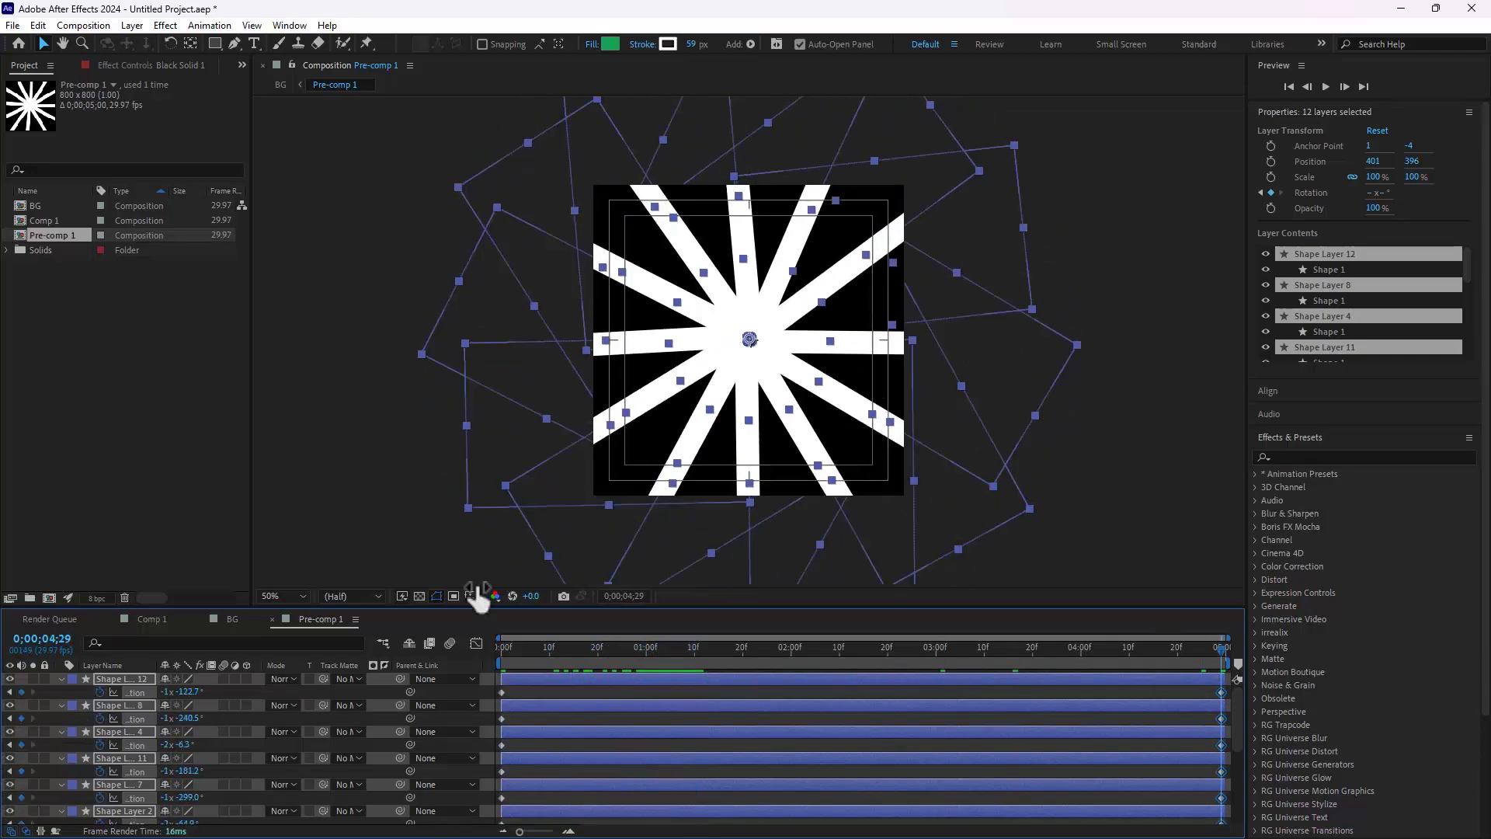
Step: Readjust the end Rotation of all the ray layers at 0;00;04;29 and scrub through the spin
left_click_drag(196, 691, 869, 693)
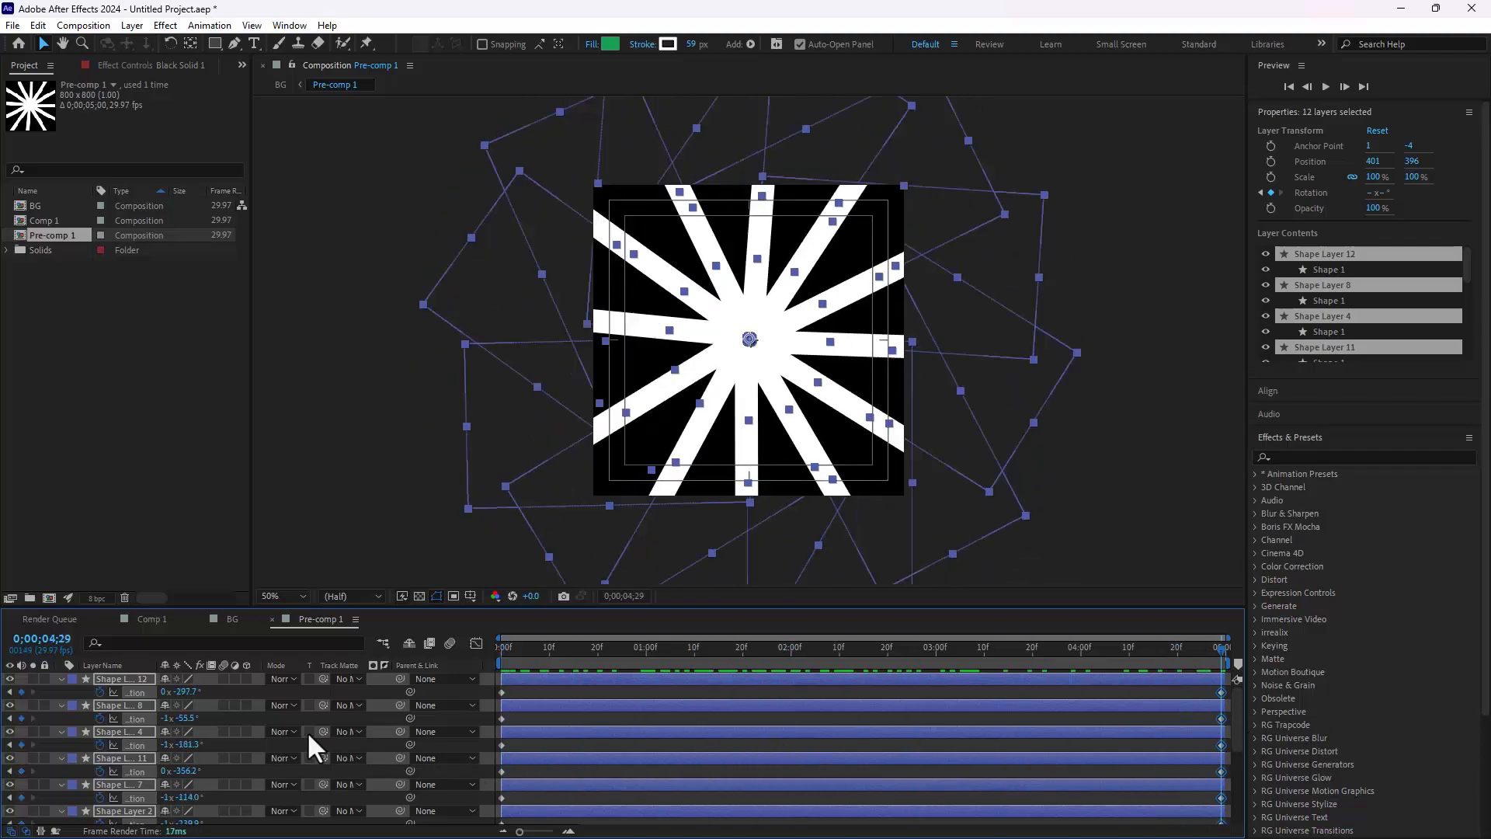
left_click_drag(187, 691, 573, 711)
left_click_drag(519, 660, 1274, 728)
Step: Return to the BG composition and set its size to 800 x 800 px
left_click(232, 619)
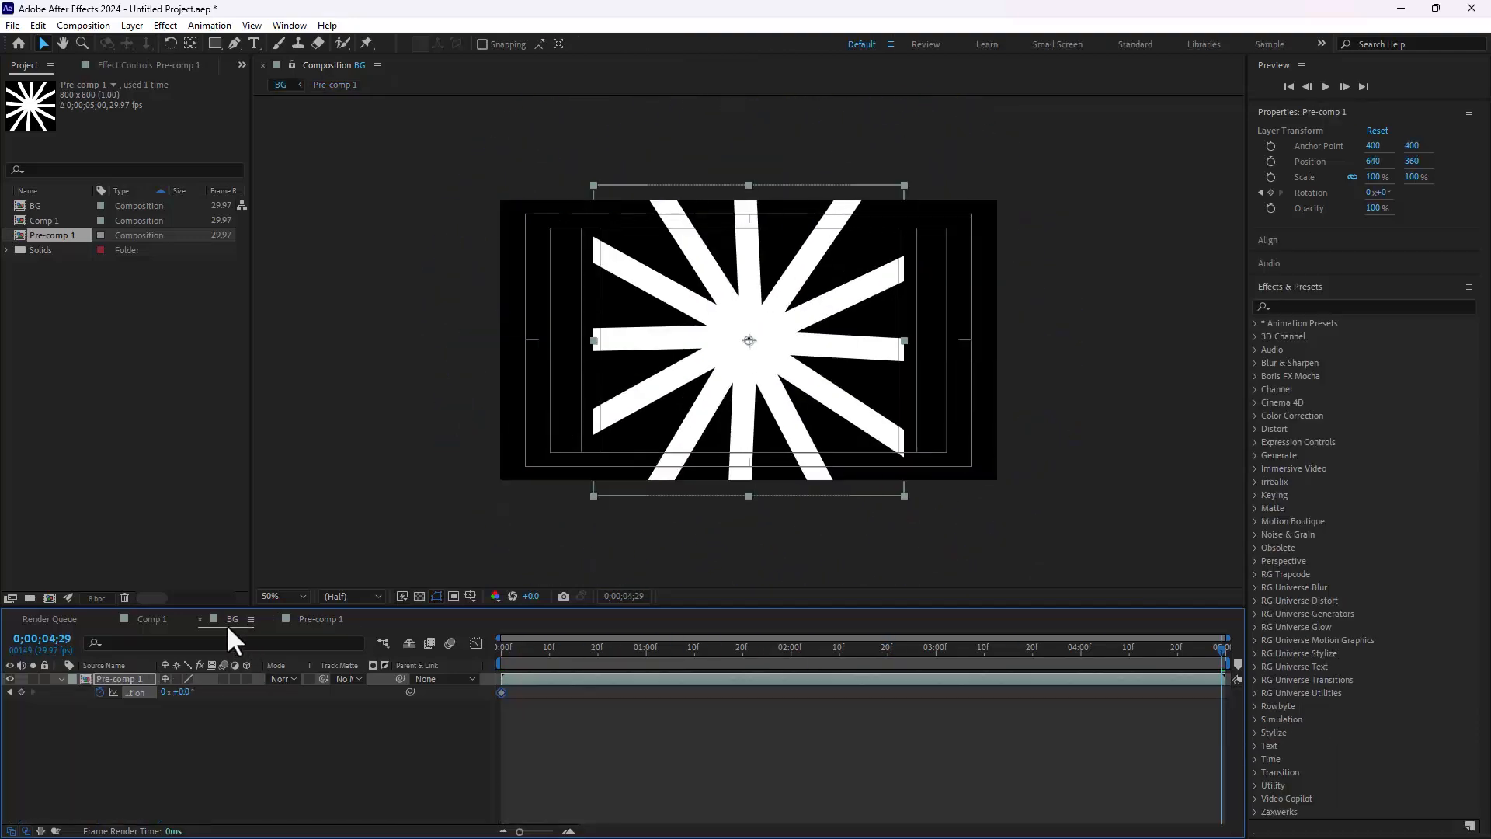
left_click(242, 762)
key("ctrl+k")
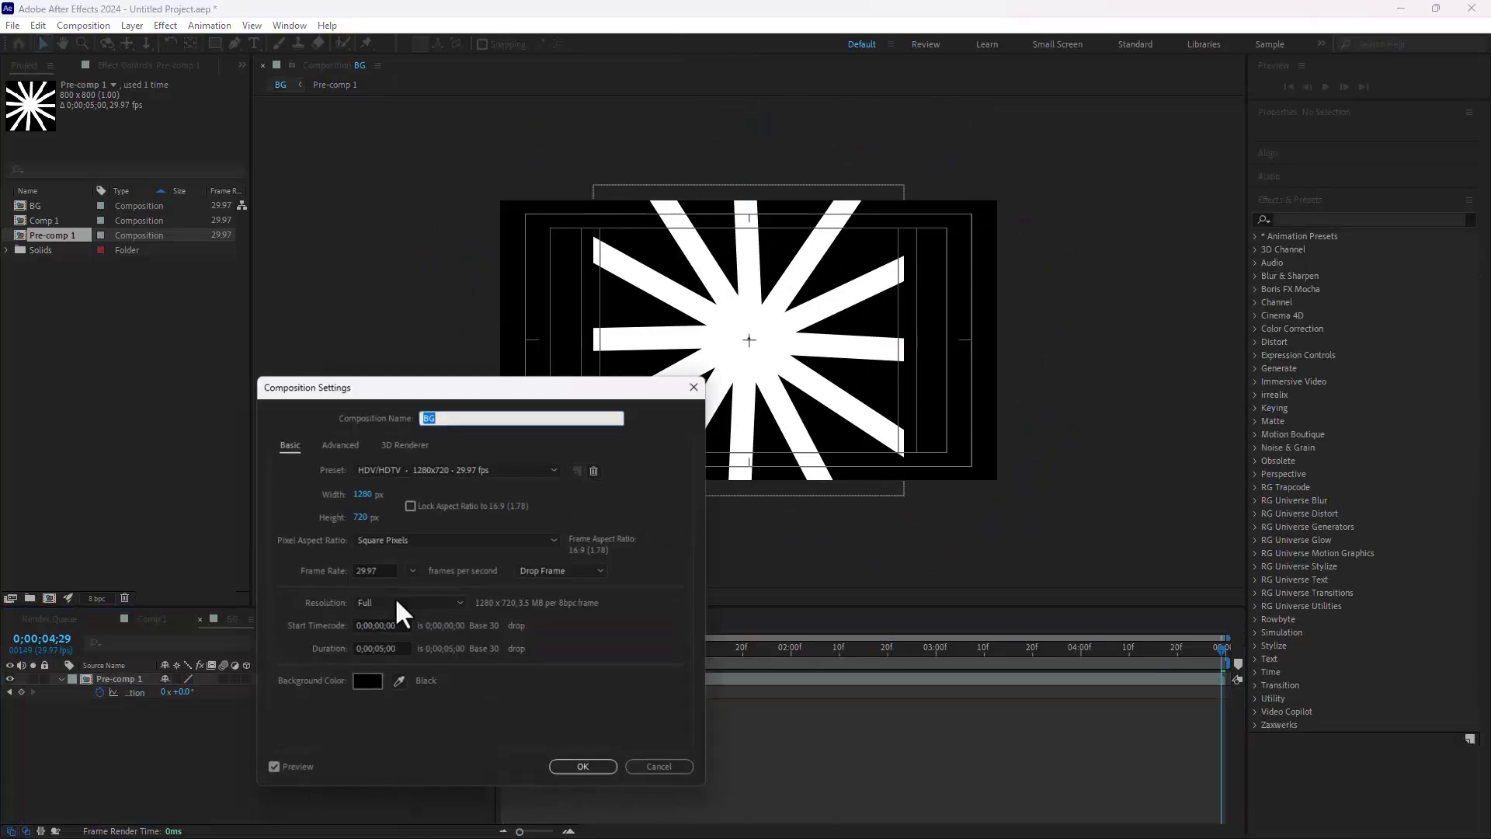
left_click(360, 491)
type("800")
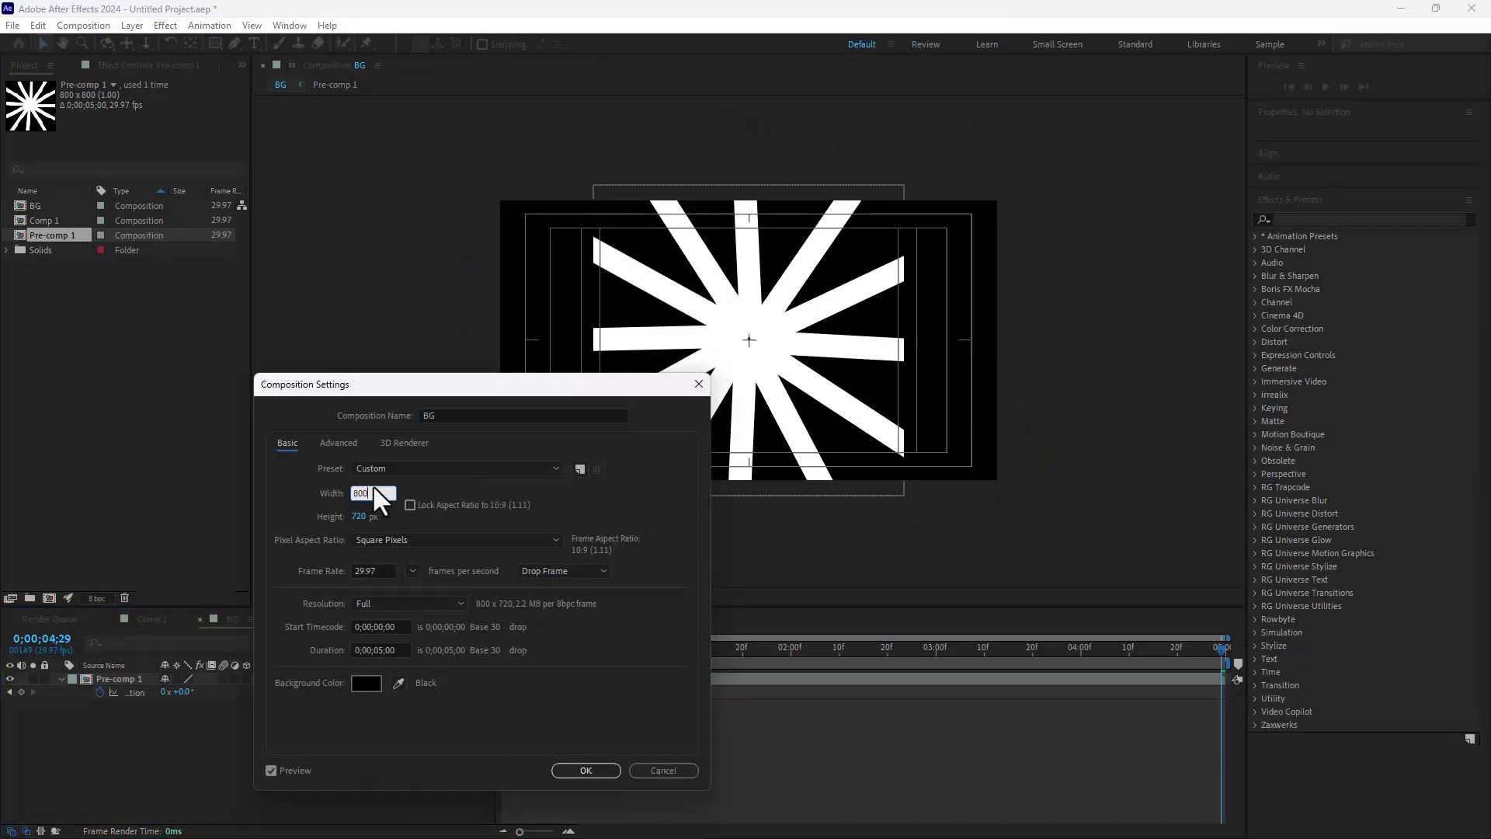
key("Tab")
type("800")
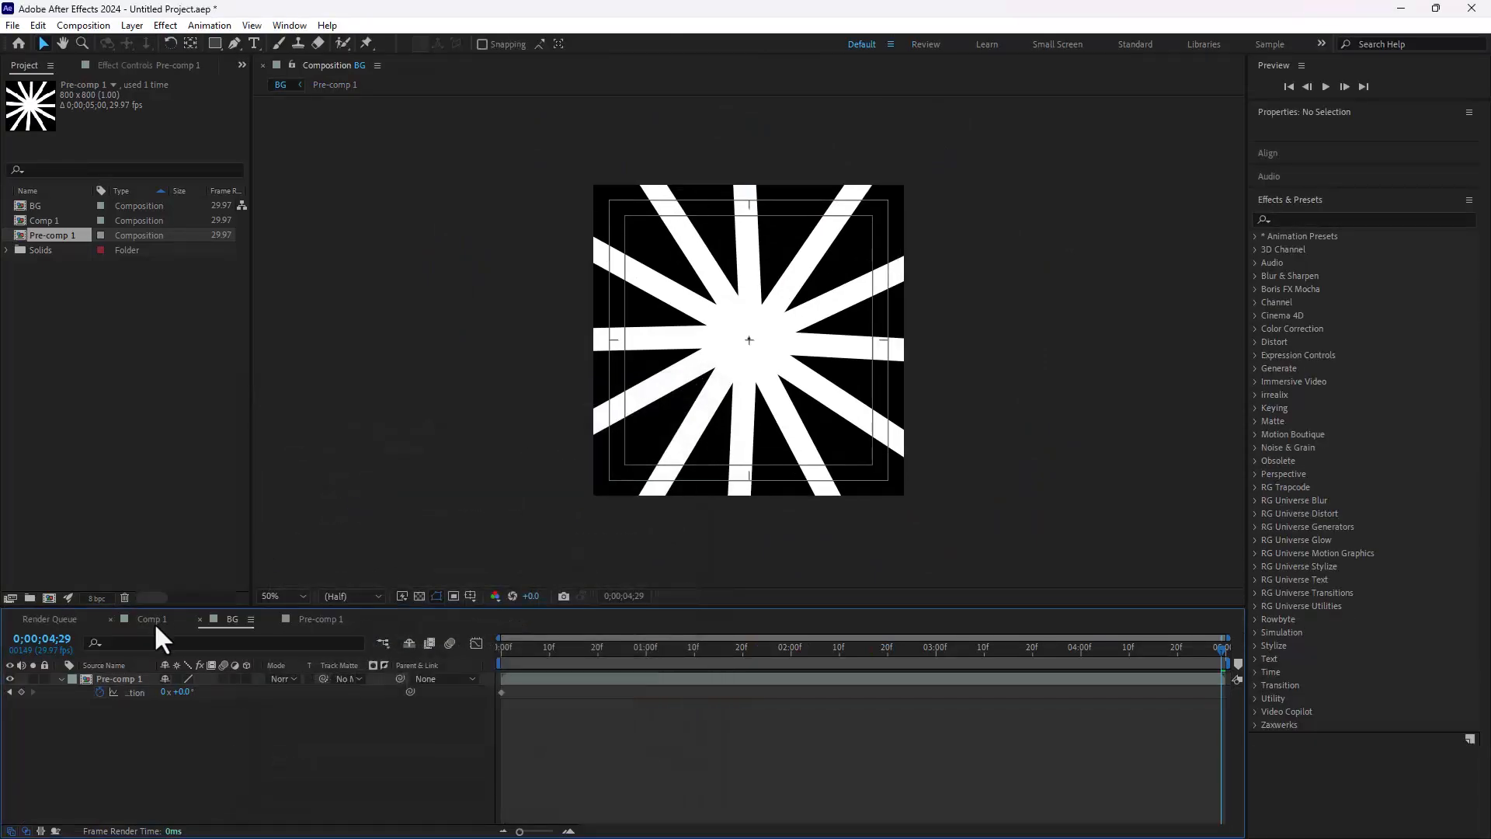
Step: Place the BG composition beneath Black Solid 1 in Comp 1 and scale it to 163%
left_click(152, 619)
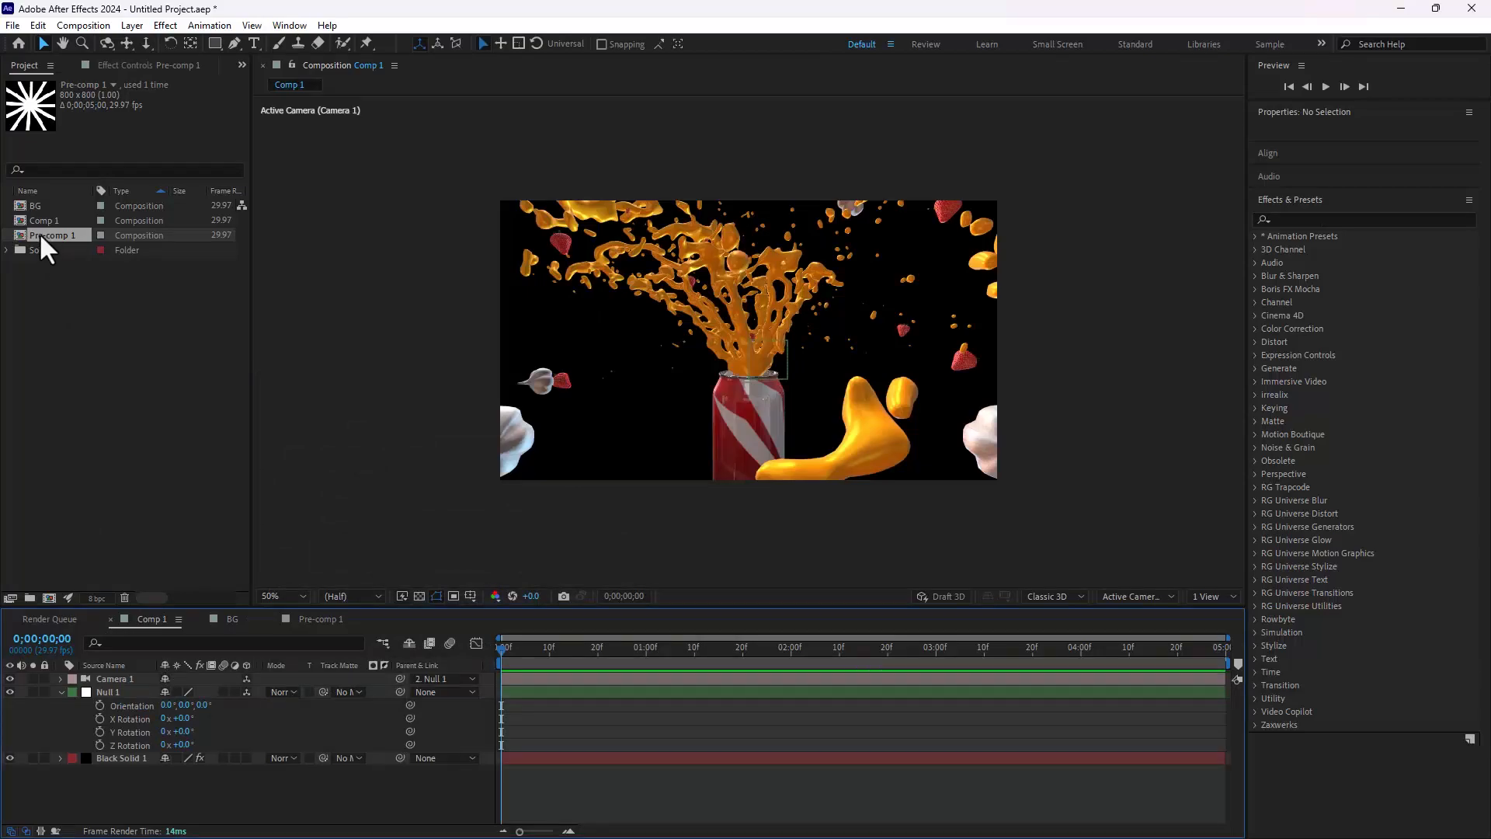
left_click(49, 205)
left_click_drag(35, 203, 262, 778)
key("s")
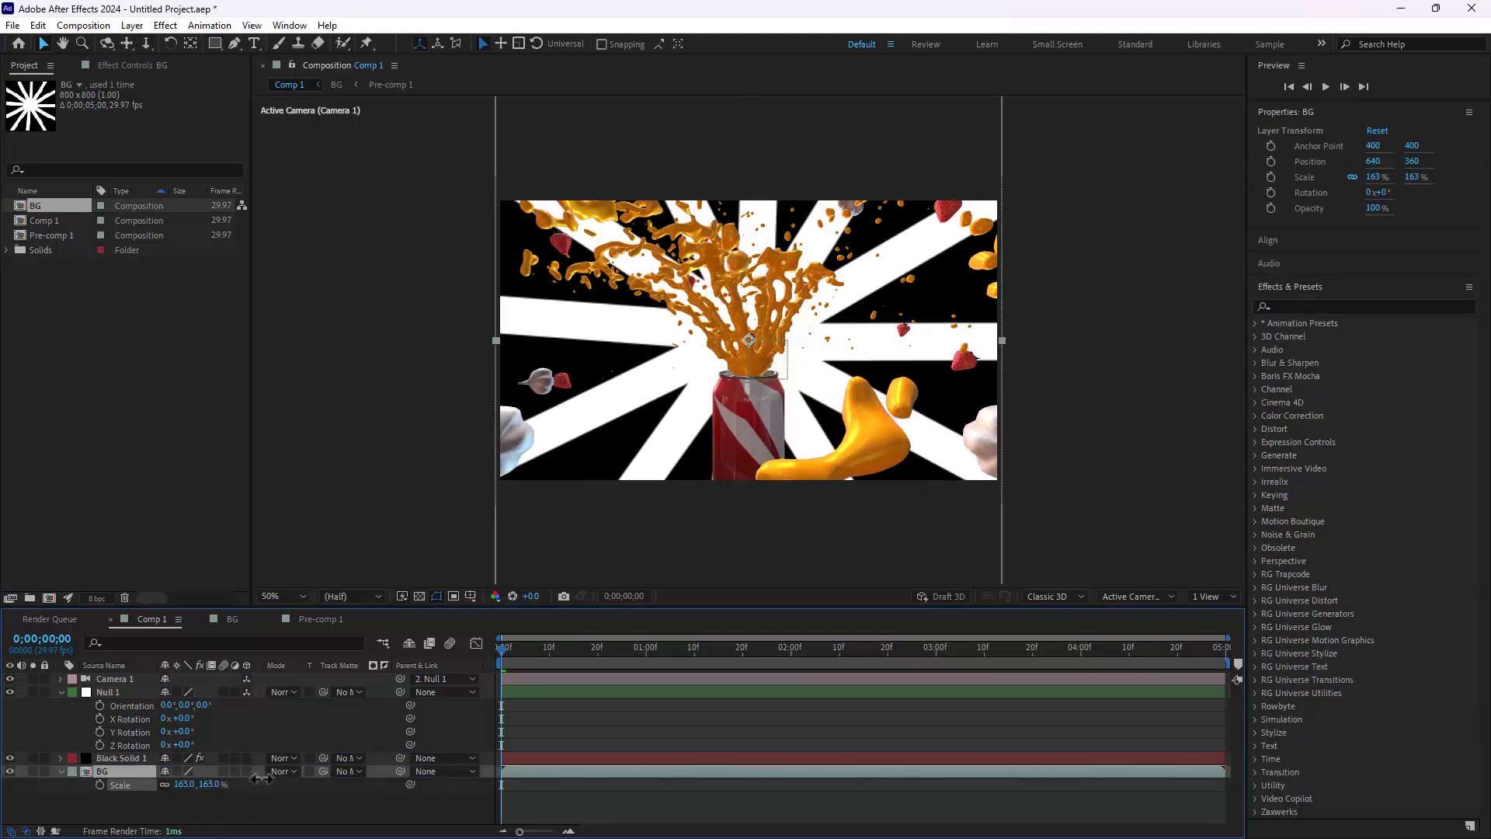
Step: Create a solid named BG in orange A55206 sampled from the splash, and place it beneath the BG ray composition in Comp 1
left_click(466, 814)
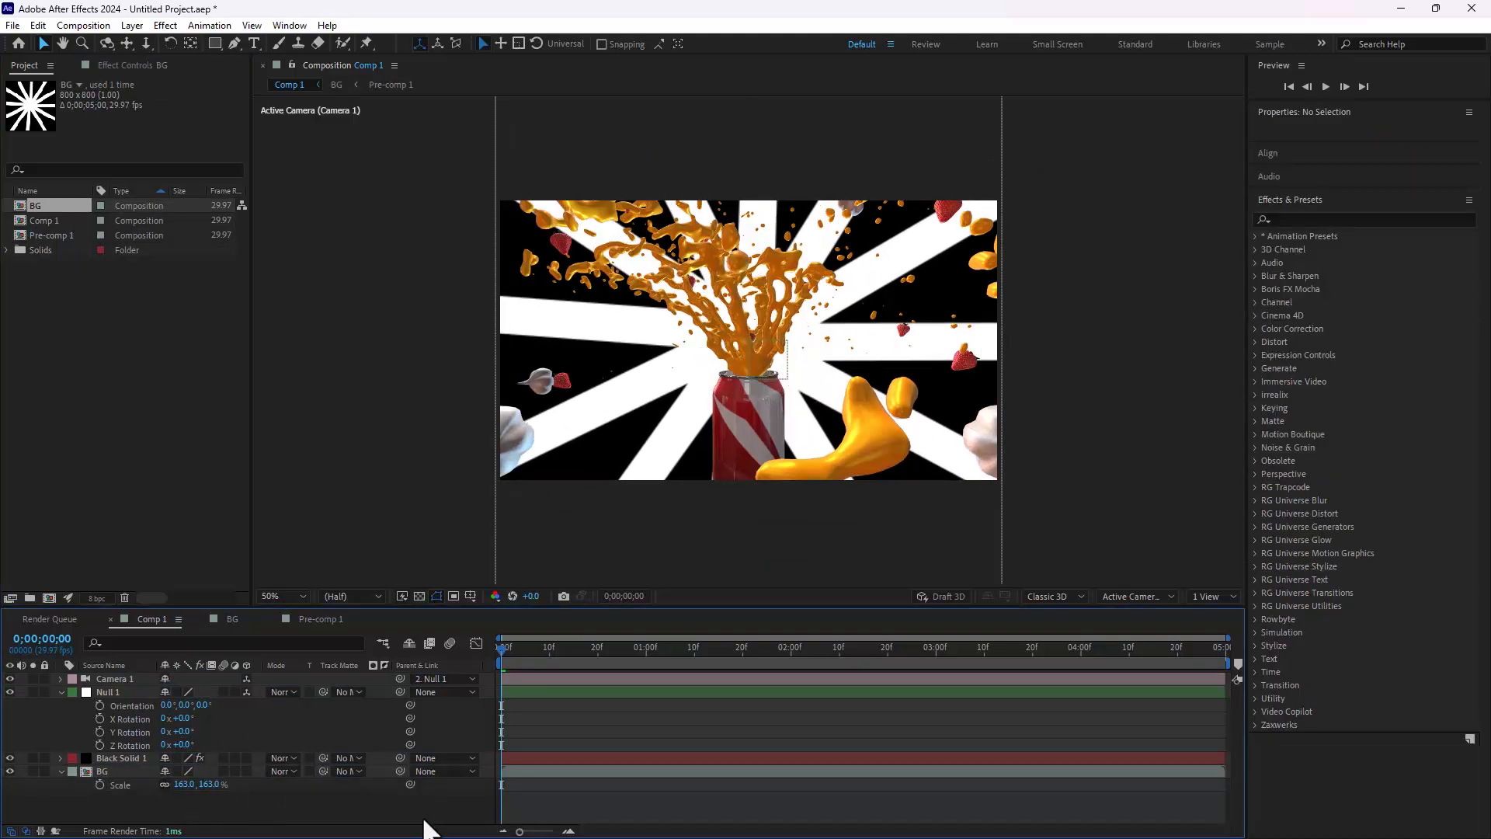
key("ctrl+y")
type("VF")
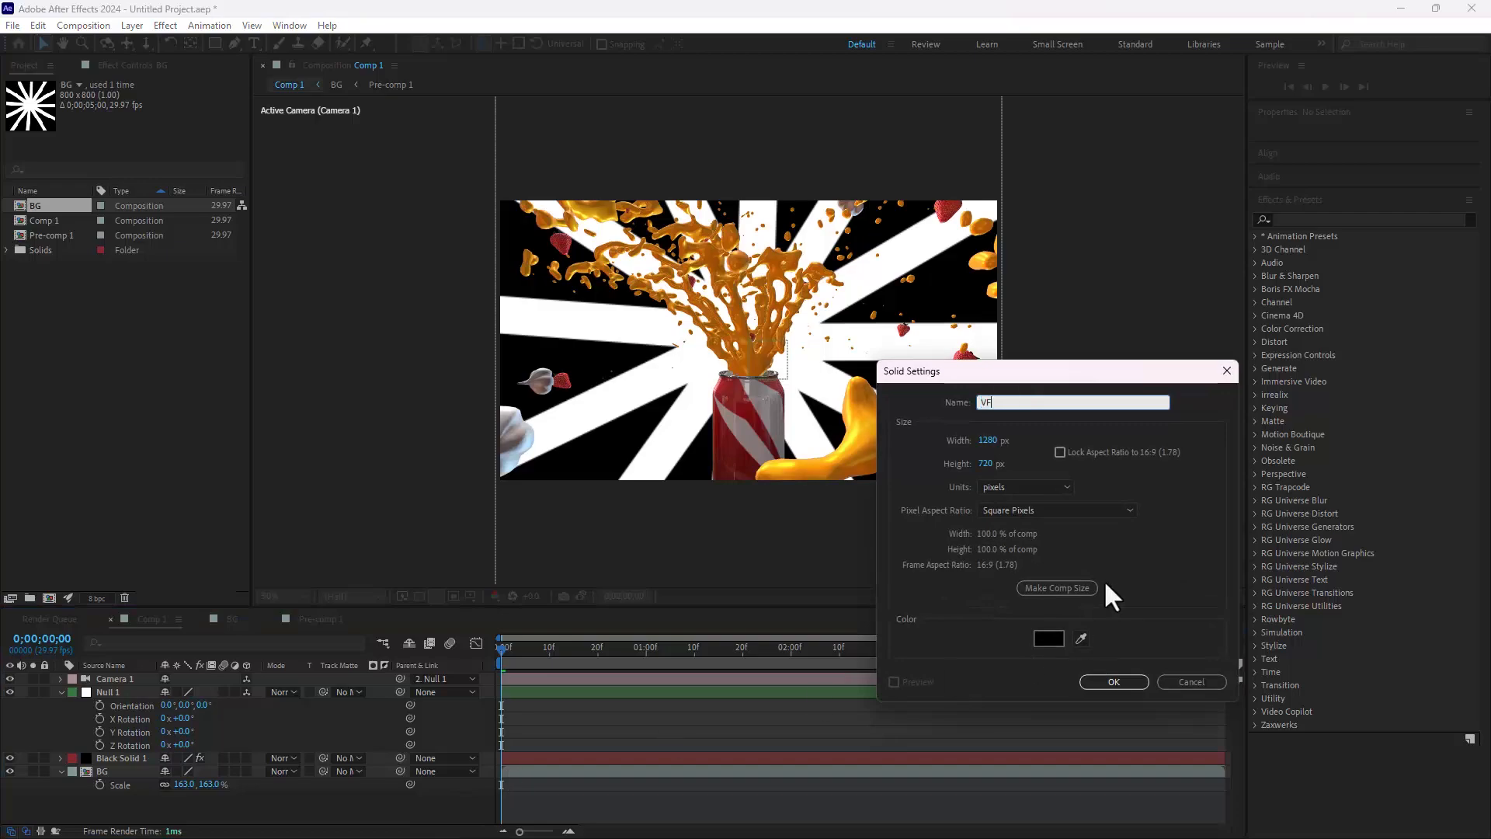
key("BackSpace")
key("BackSpace")
type("BG")
left_click(1048, 638)
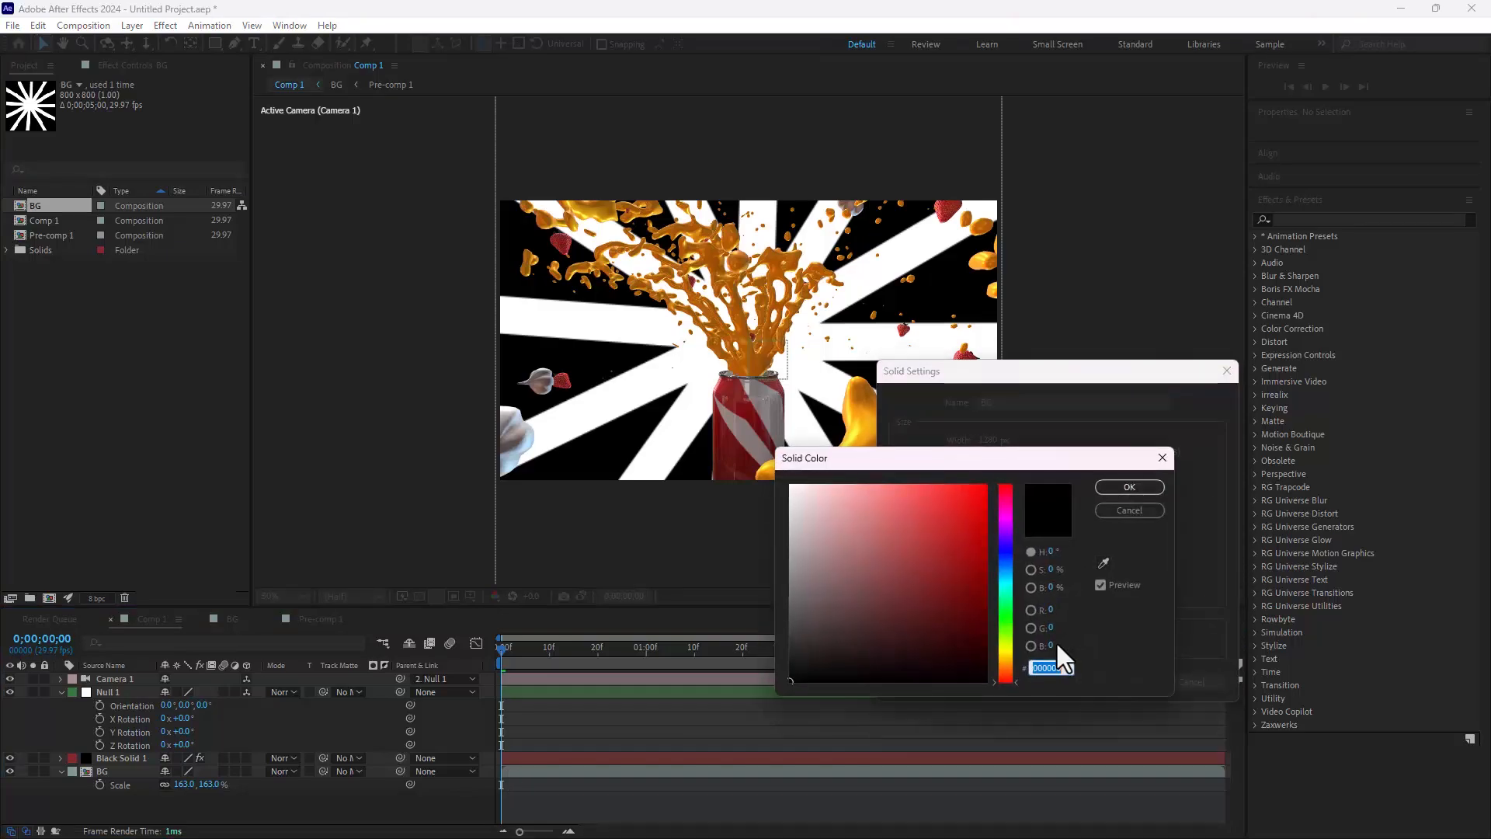
left_click(1102, 563)
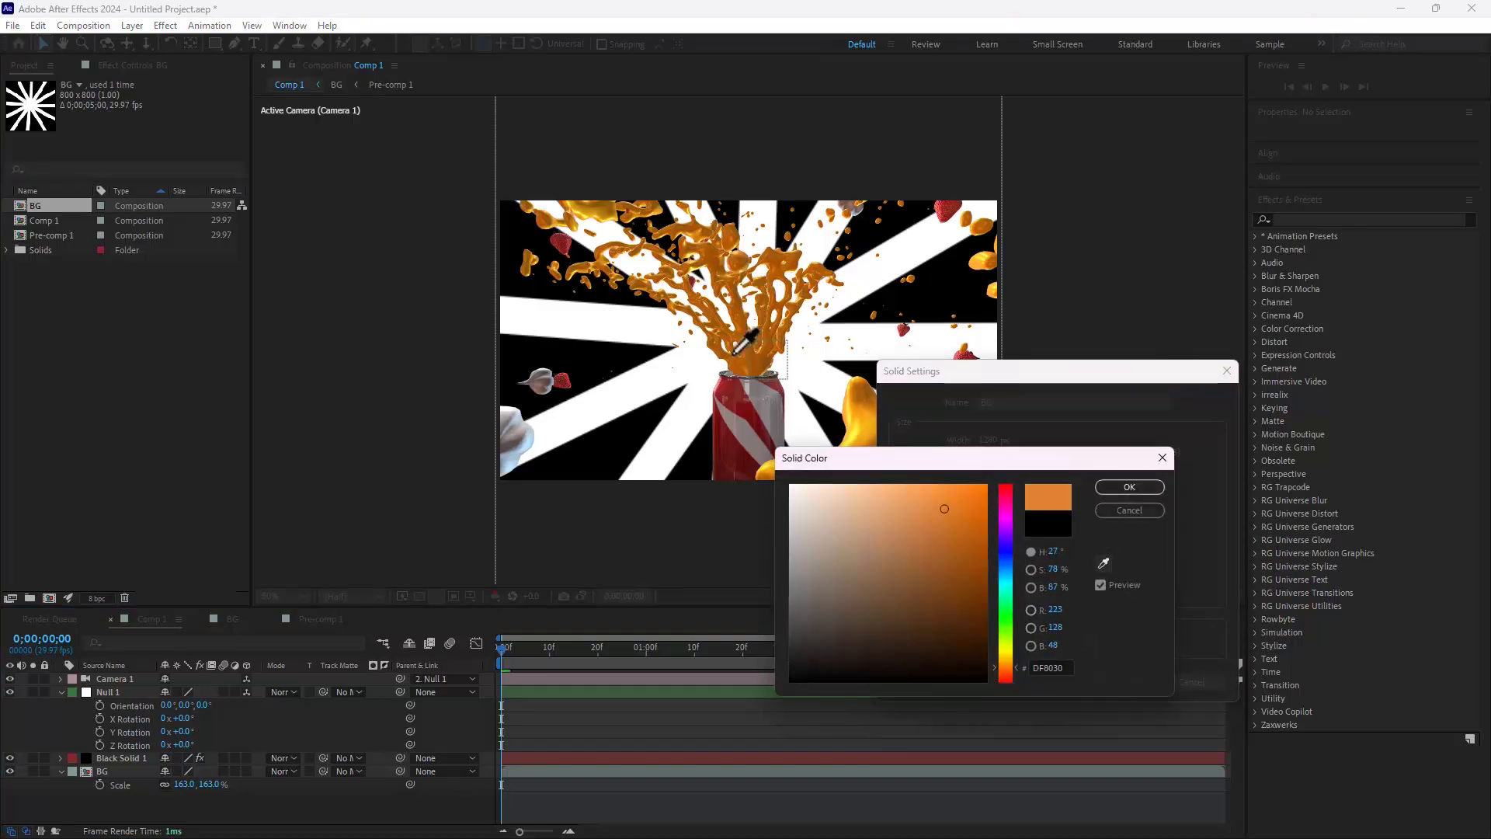
left_click(792, 254)
left_click(1129, 486)
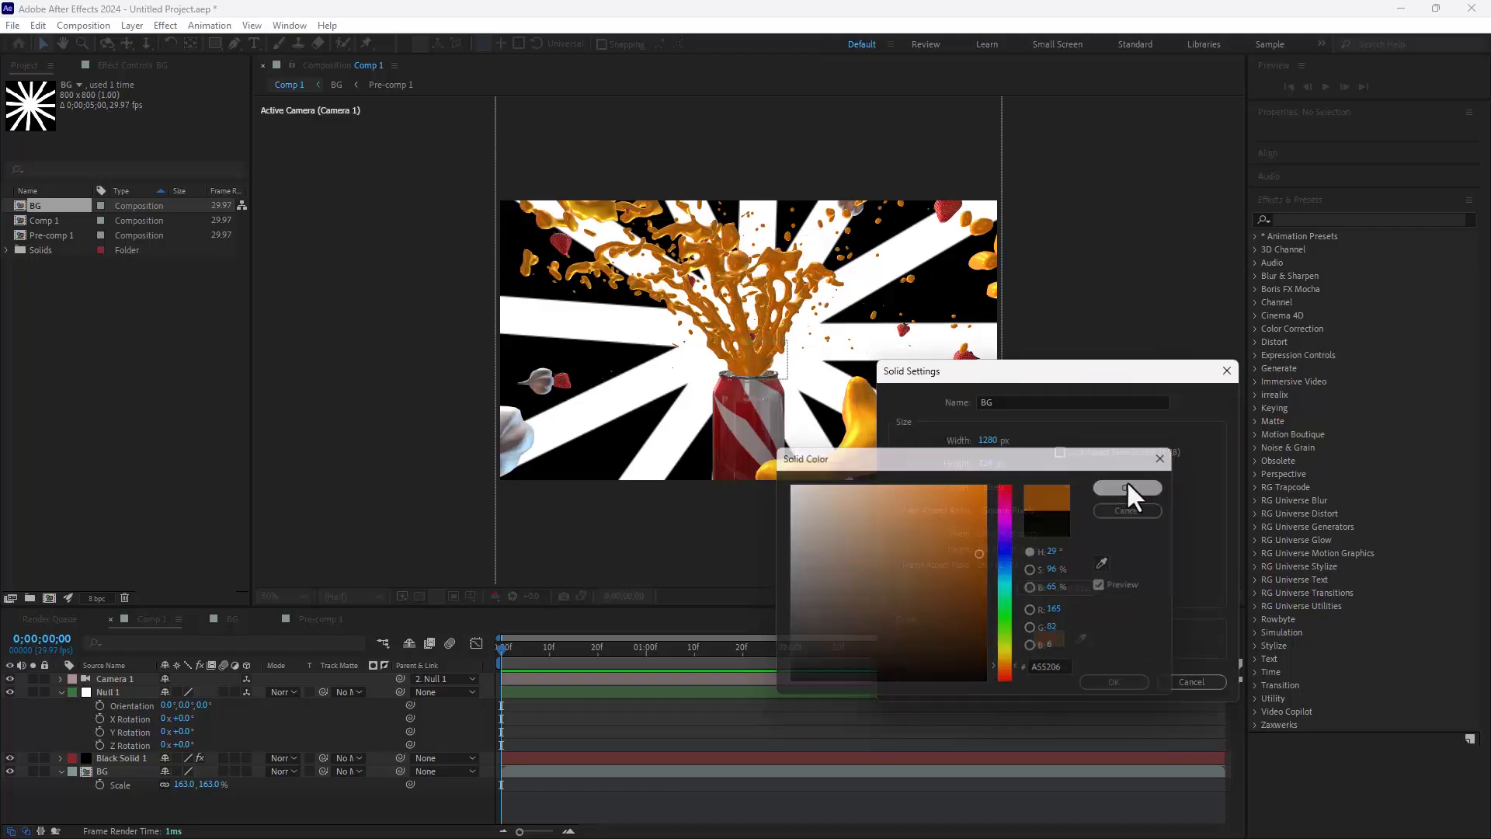
left_click(1113, 681)
left_click(121, 771)
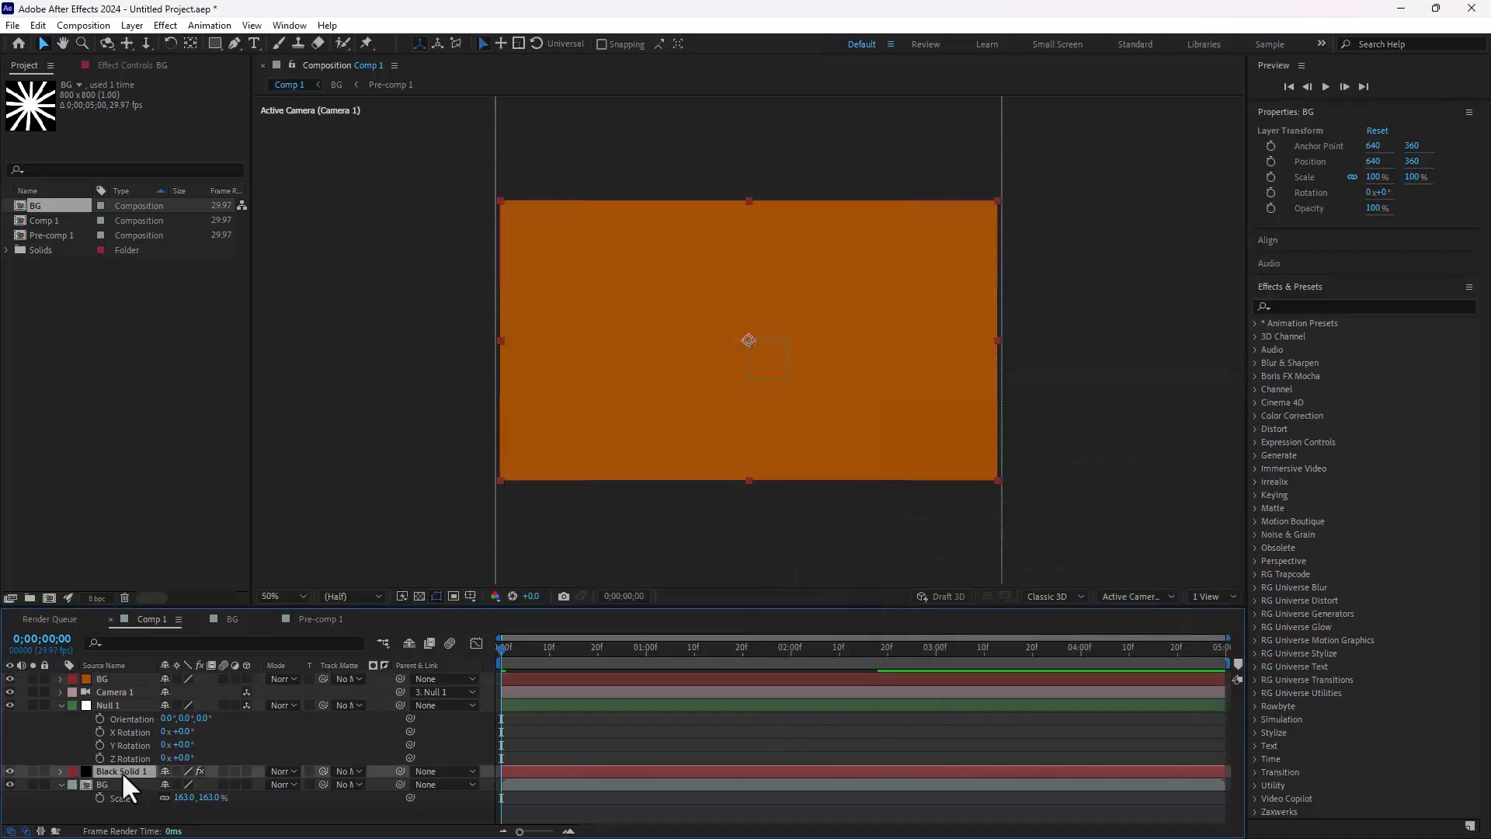
left_click_drag(101, 682, 110, 800)
Step: Apply the Fill effect to the BG ray layer and sample its yellow colour from the large splash blob
left_click(113, 771)
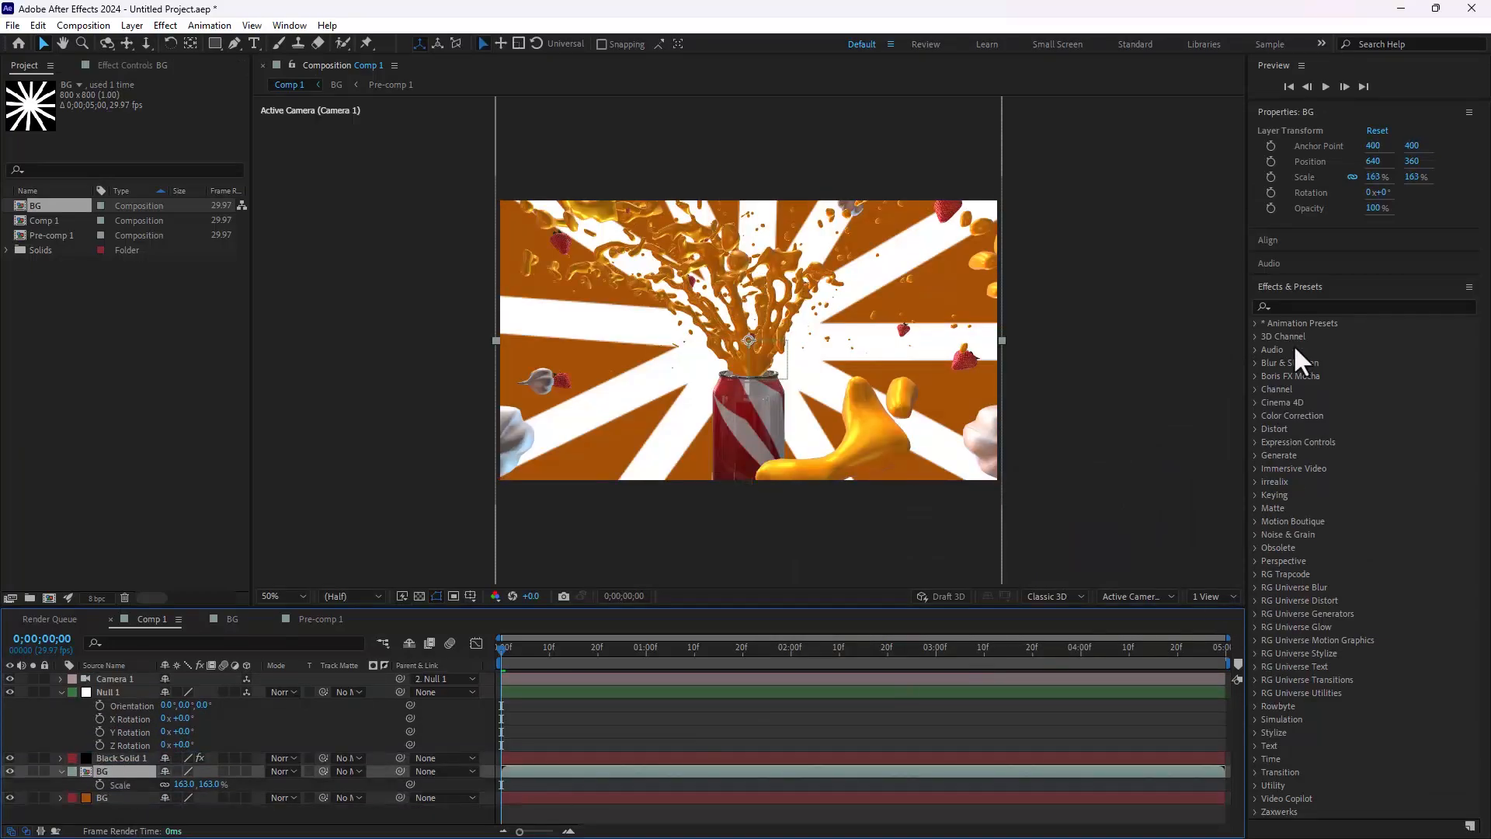
left_click(1329, 307)
type("fill")
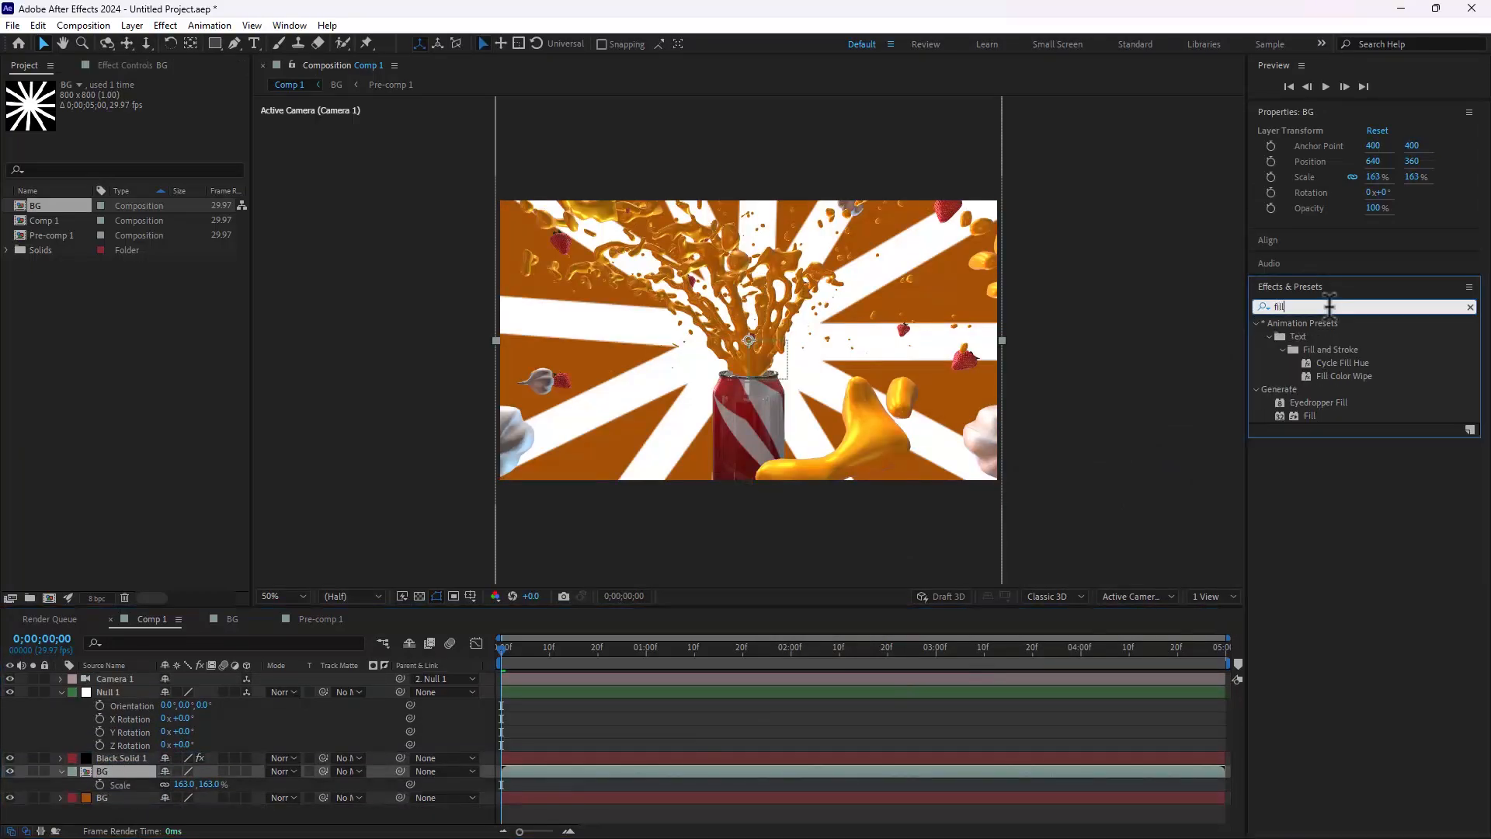
double_click(1294, 414)
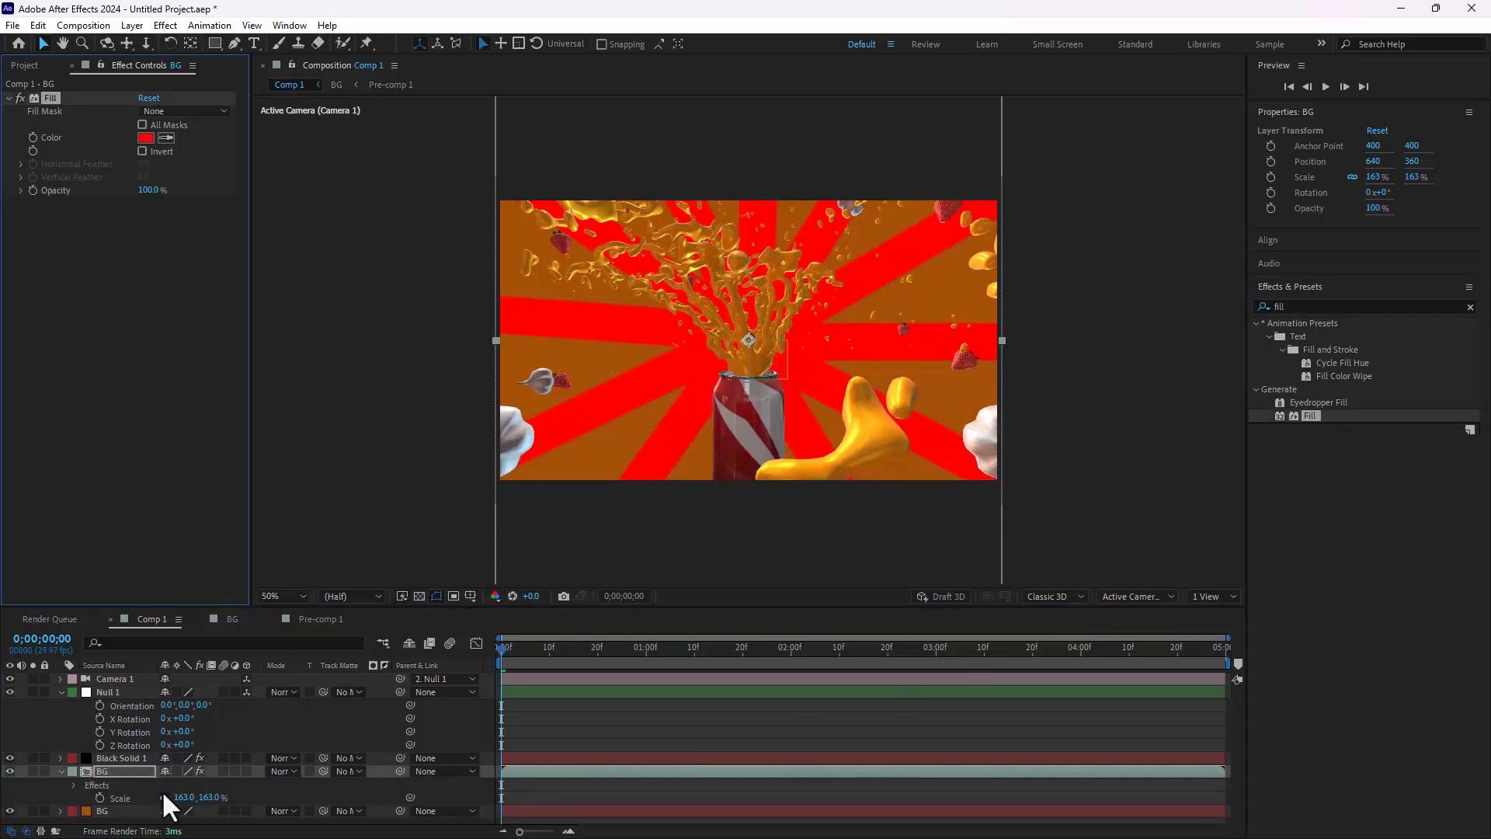
left_click(854, 459)
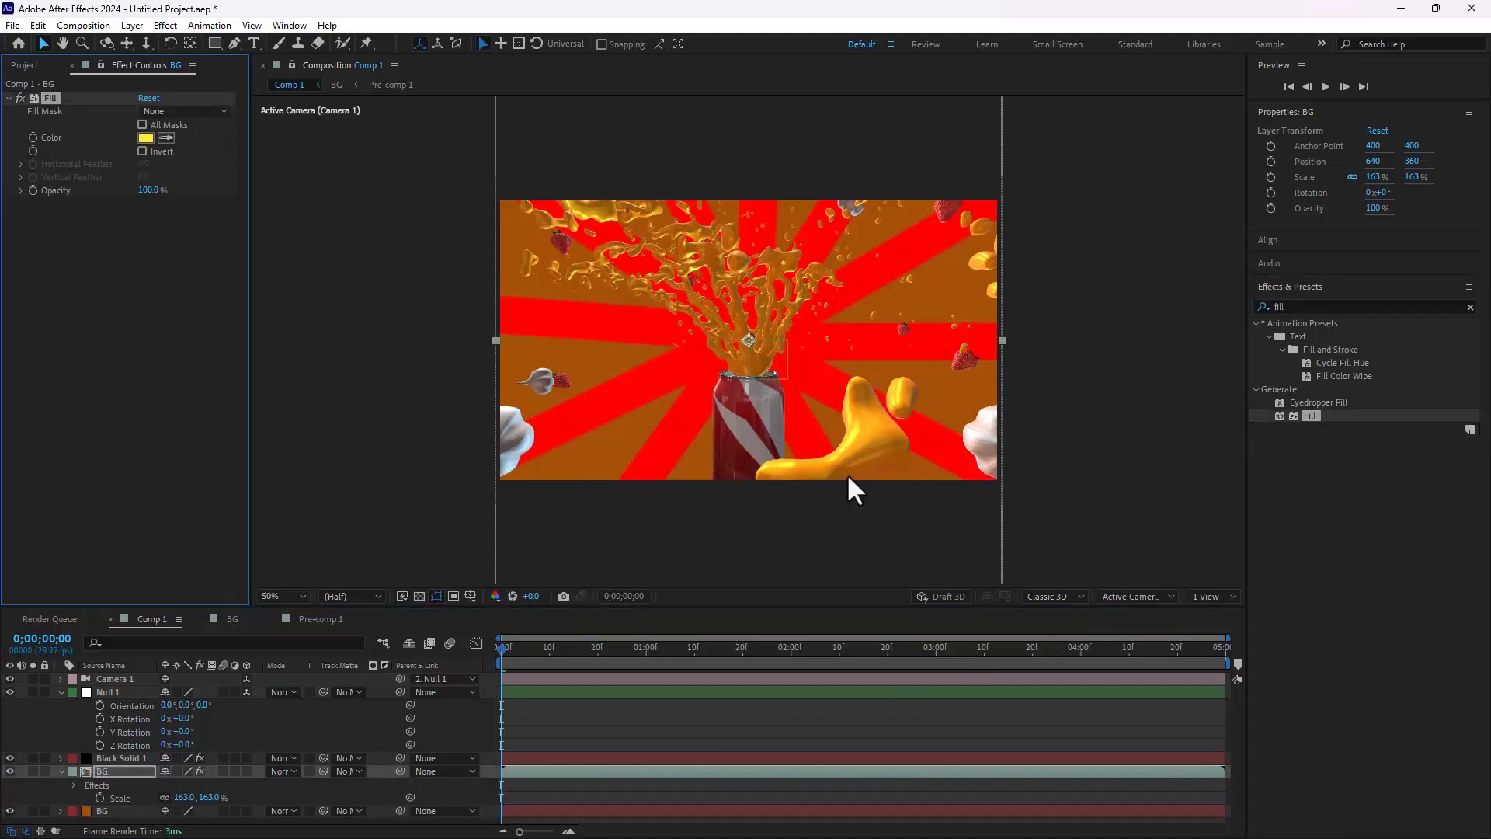
Step: Try out the blending modes of the BG ray layer over the orange solid
left_click(119, 768)
key("shift+equal")
key("shift+equal")
key("shift+equal")
key("shift+equal")
key("shift+equal")
key("shift+equal")
key("shift+equal")
key("shift+equal")
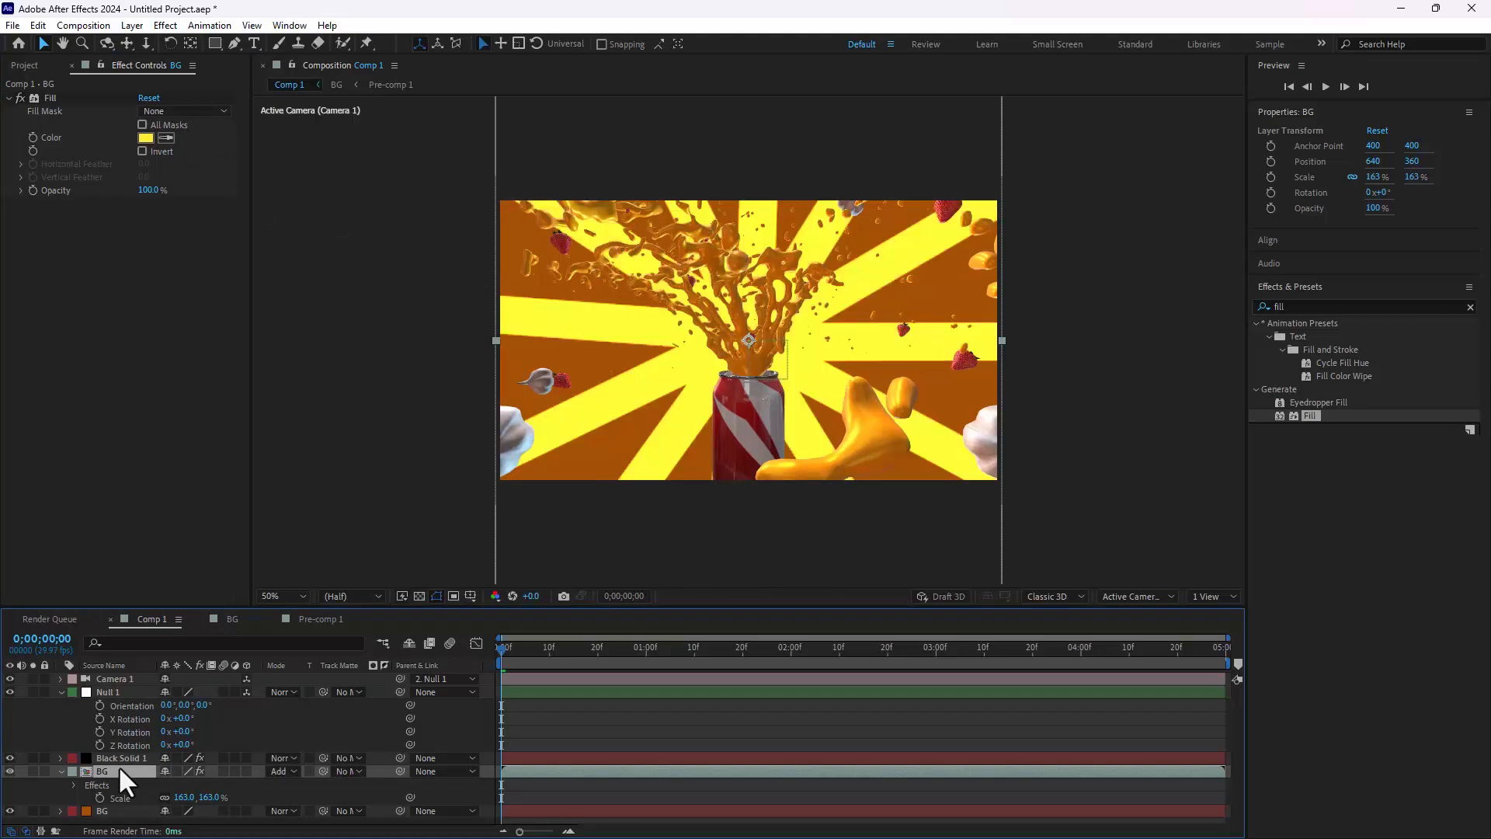
key("shift+equal")
key("shift+equal")
key("shift+equal")
key("shift+equal")
key("shift+equal")
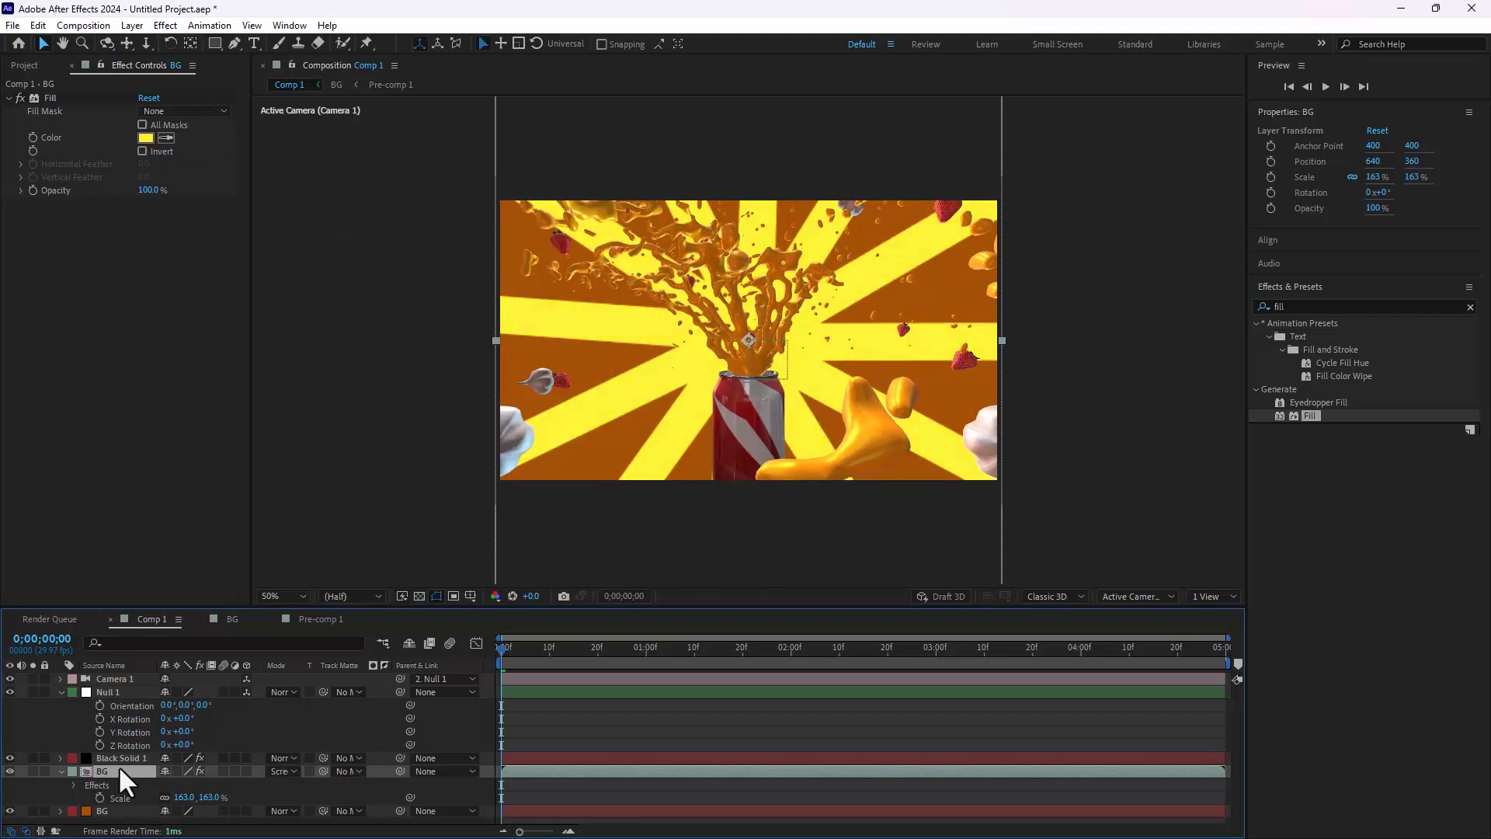
key("shift+equal")
key("shift+equal")
key("shift+equal")
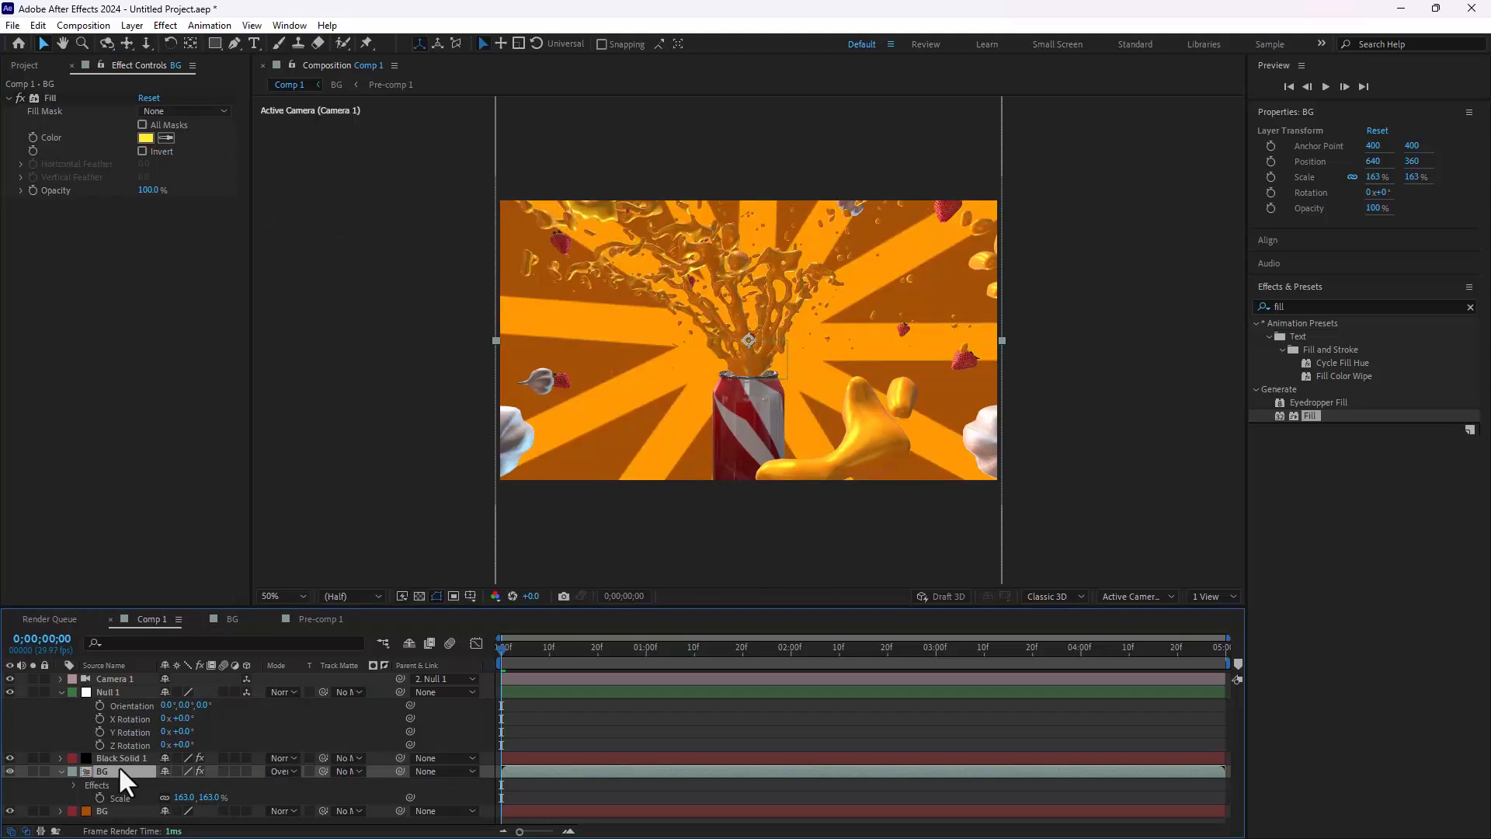
key("shift+equal")
key("shift+equal")
key("shift+equal")
key("shift+equal")
key("shift+equal")
key("shift+equal")
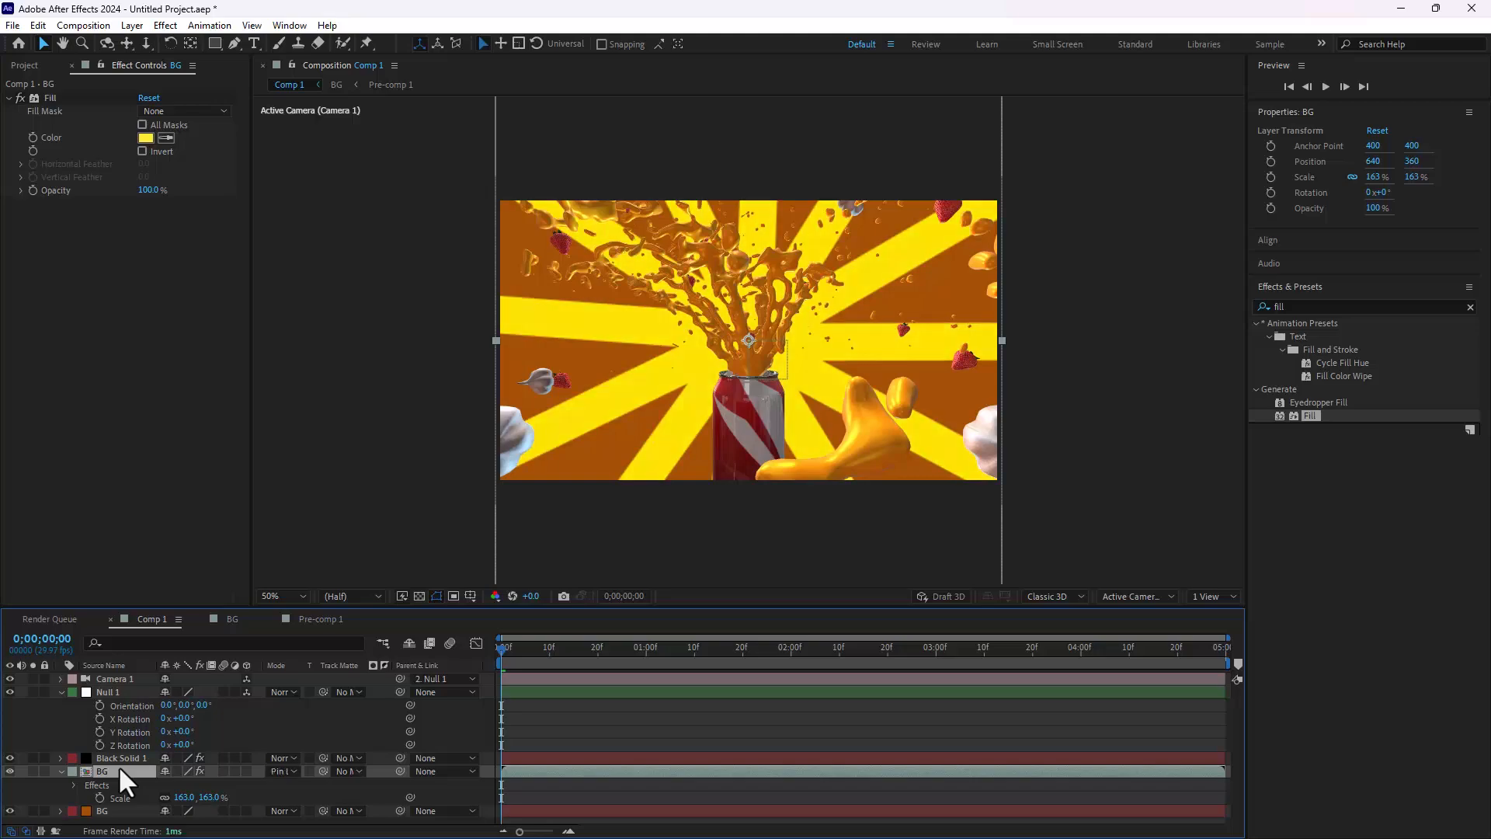
key("shift+equal")
key("shift+equal")
key("shift+equal")
key("shift+equal")
key("shift+equal")
key("shift+equal")
key("shift+equal")
key("shift+equal")
key("shift+equal")
key("shift+equal")
key("shift+equal")
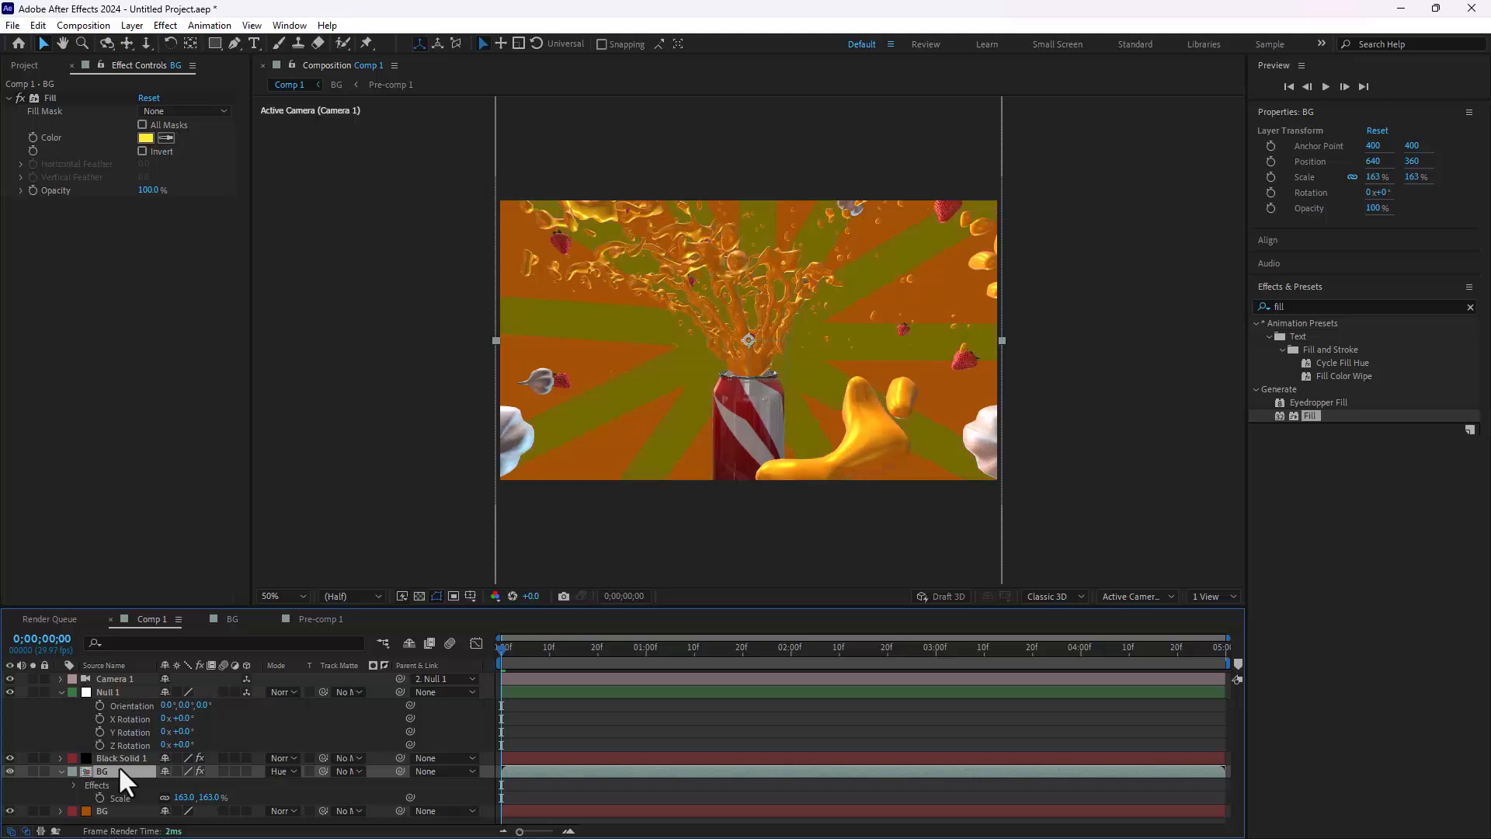
key("shift+equal")
key("shift+equal")
key("shift+equal")
key("shift+equal")
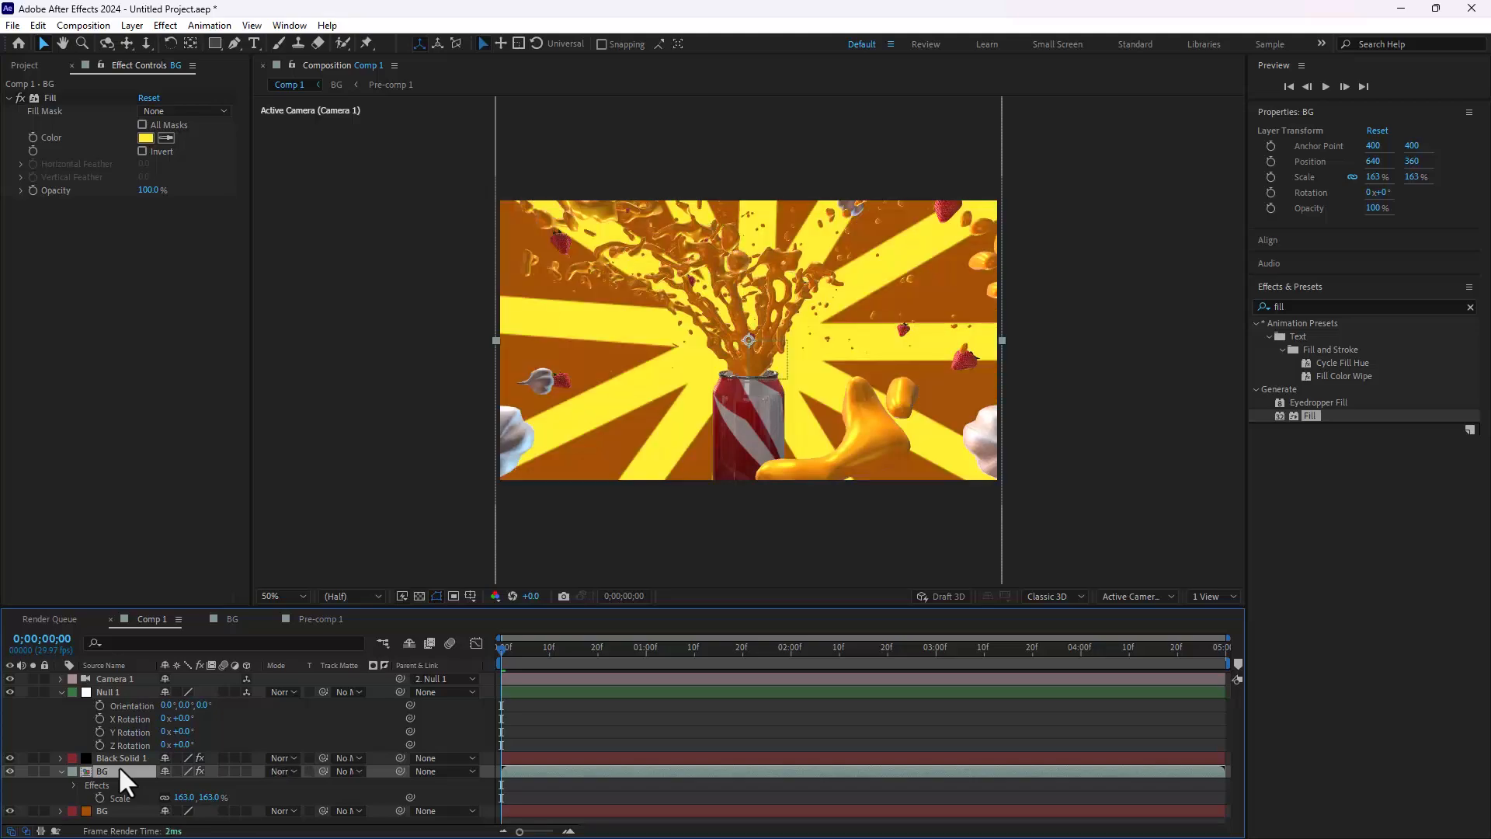
Step: Lower the BG ray layer's Opacity to 18% and scrub through the first second of the animation
key("t")
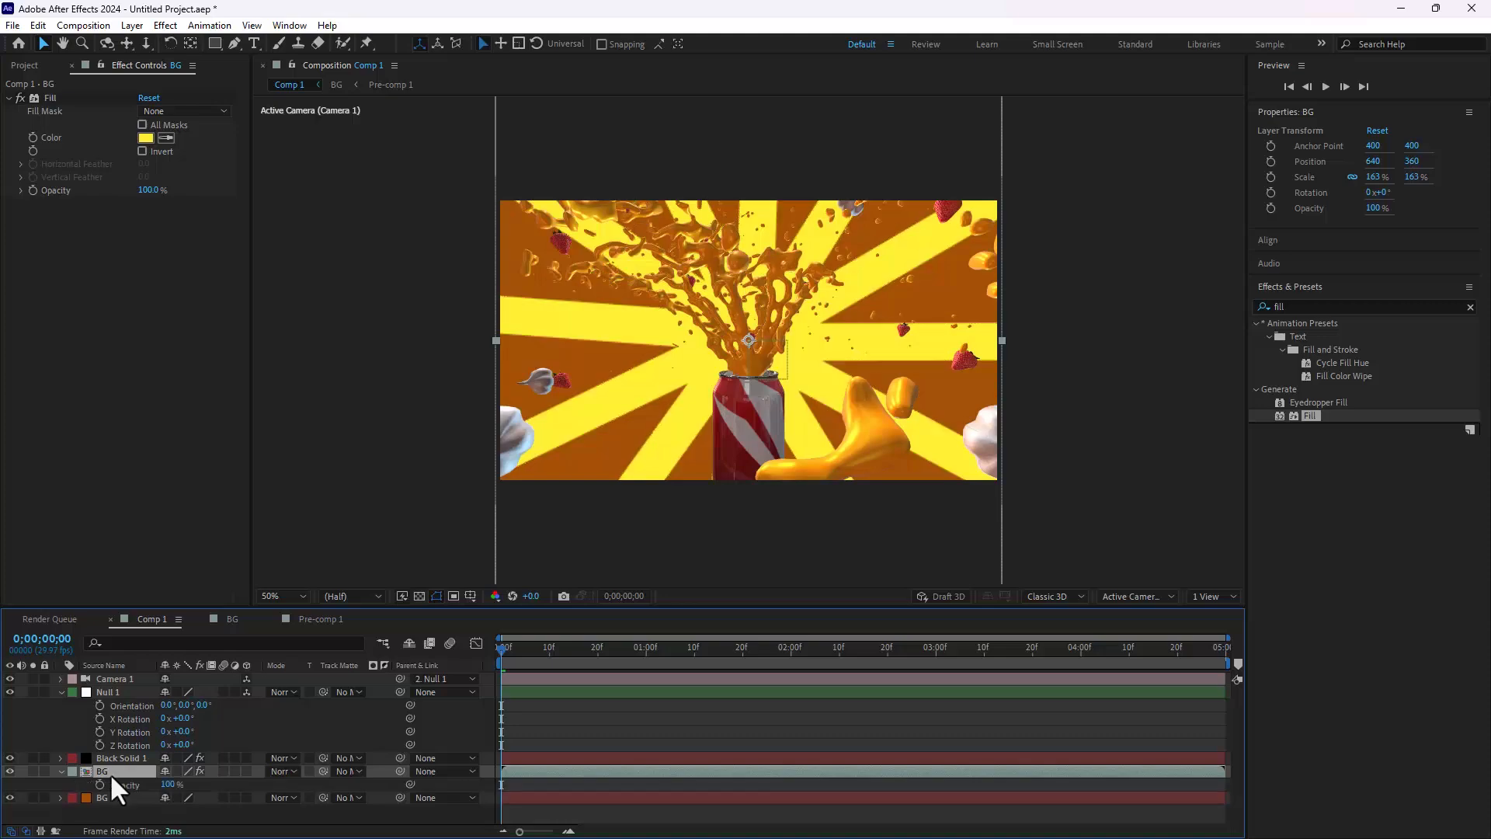
left_click_drag(166, 792, 87, 771)
left_click_drag(501, 658, 649, 706)
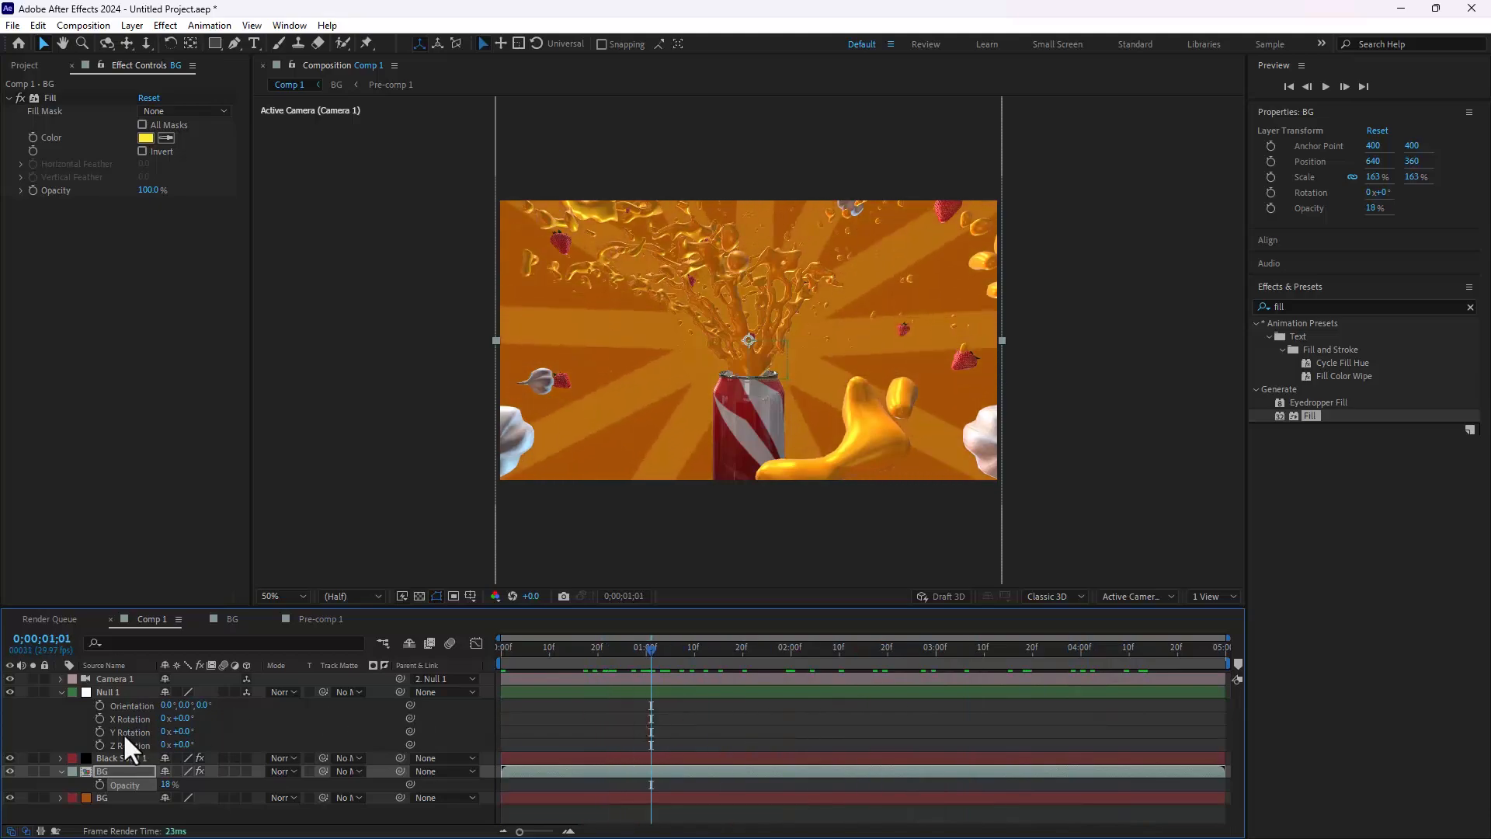
Step: Pre-compose the BG ray layer and the orange BG solid together as Pre-comp 2
left_click(106, 795)
left_click(109, 772, "ctrl")
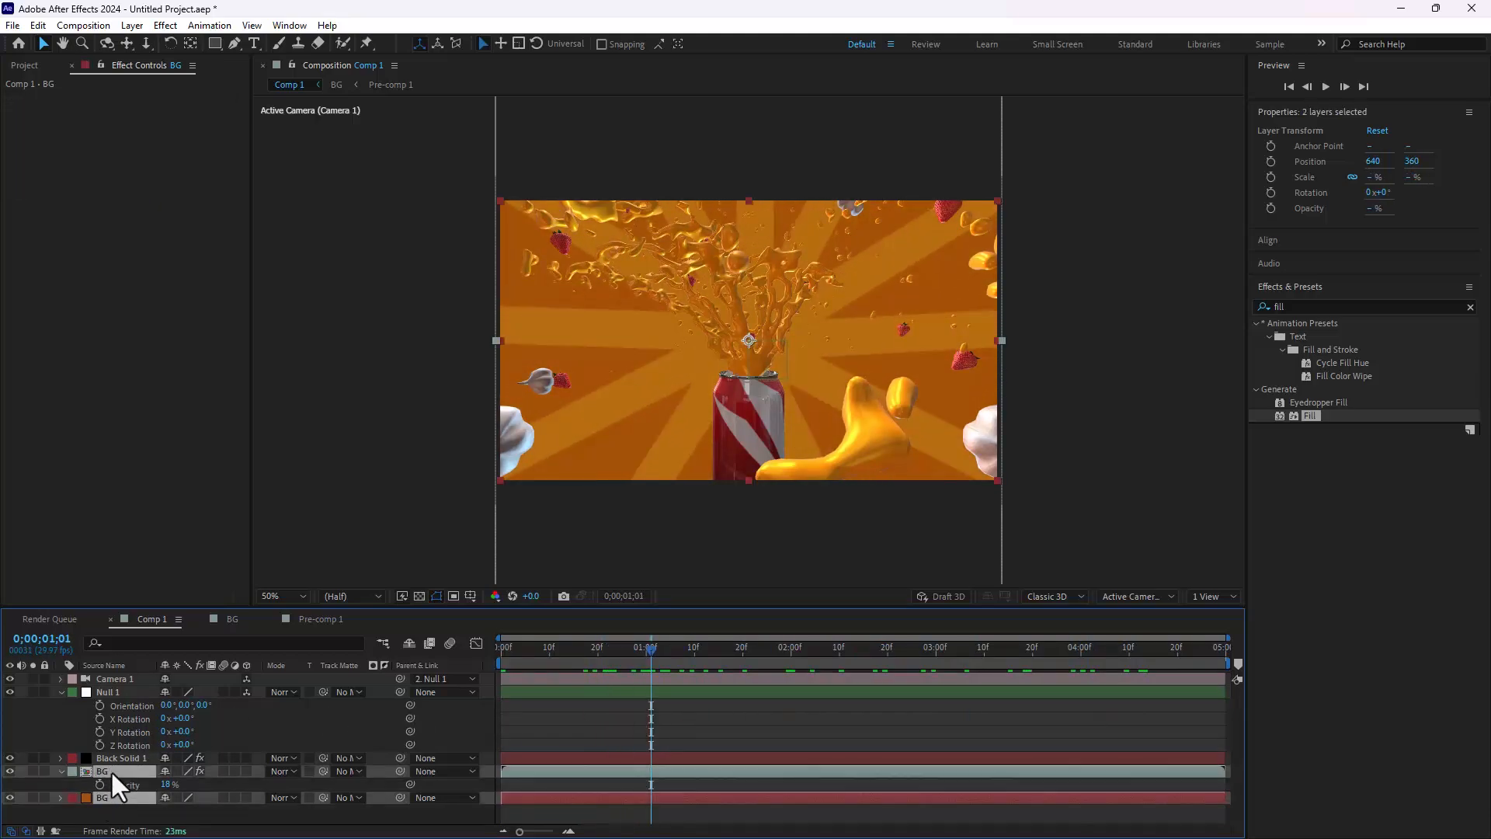
right_click(110, 771)
left_click(187, 666)
key("Return")
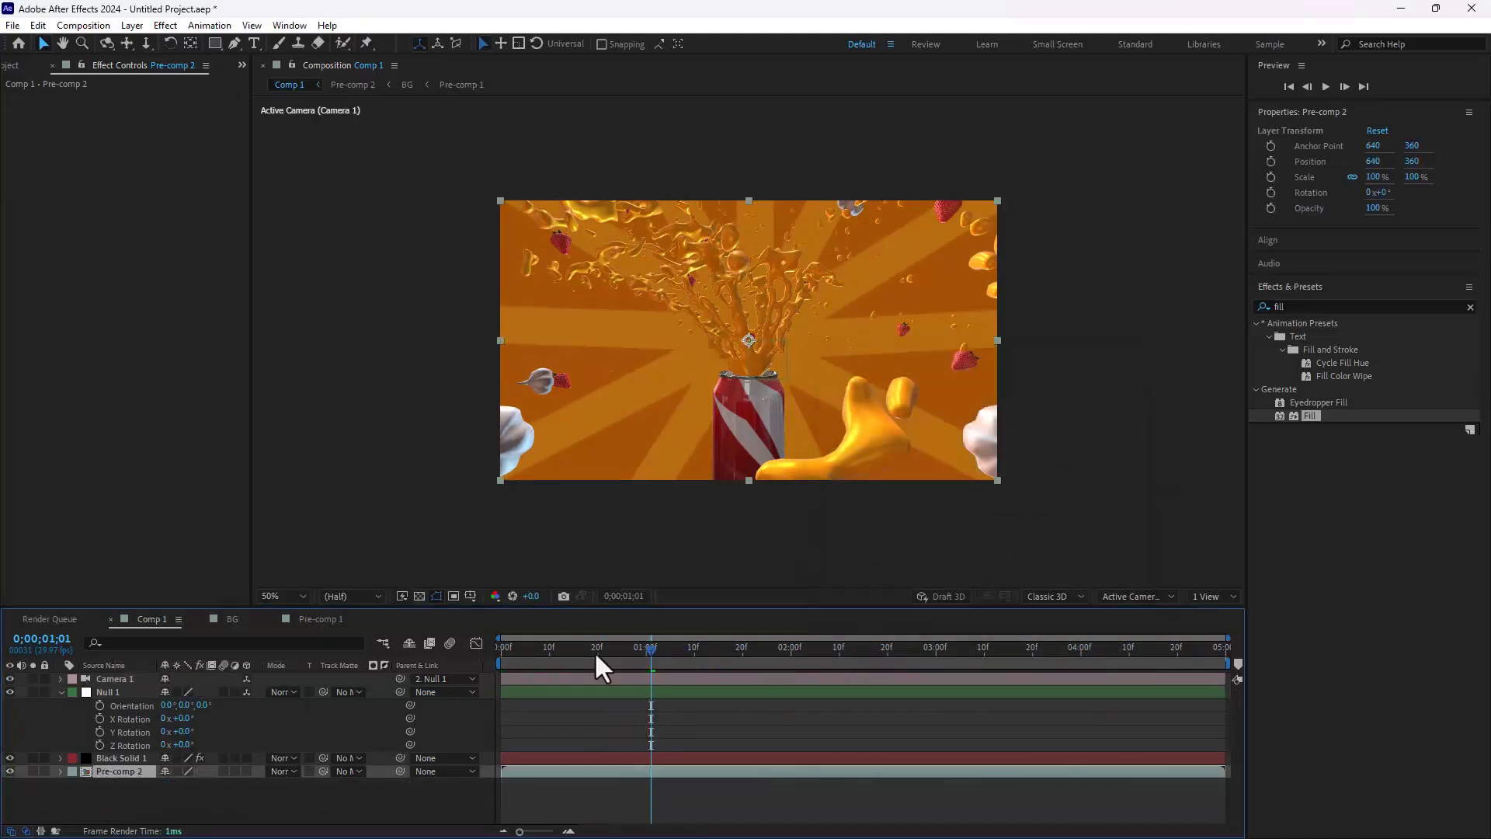
Step: Apply Hue/Saturation to Pre-comp 2, set Master Hue to 1x+13.0°, and return to the first frame
left_click(1322, 302)
double_click(1277, 307)
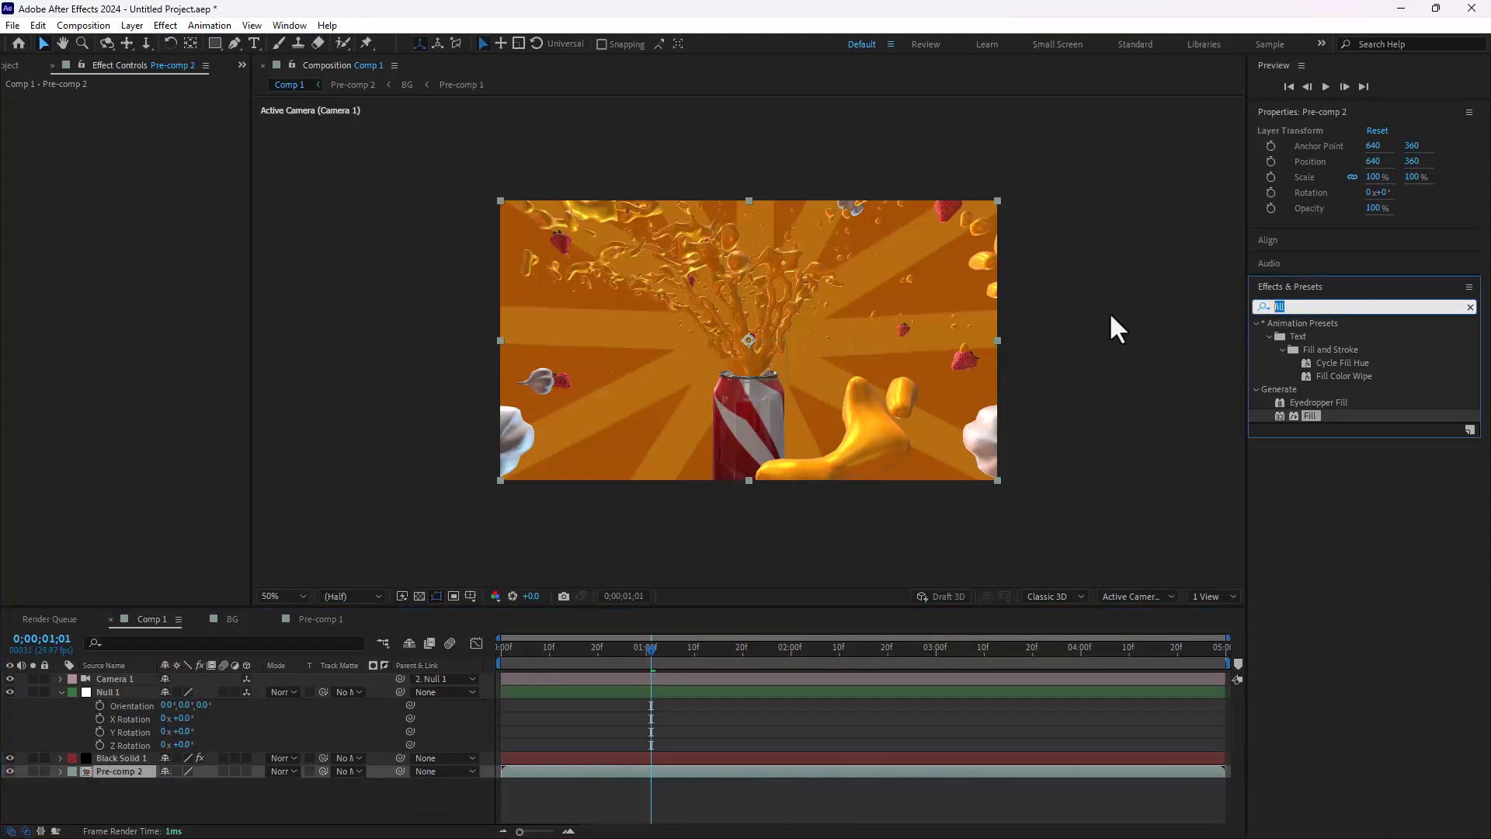
type("hue")
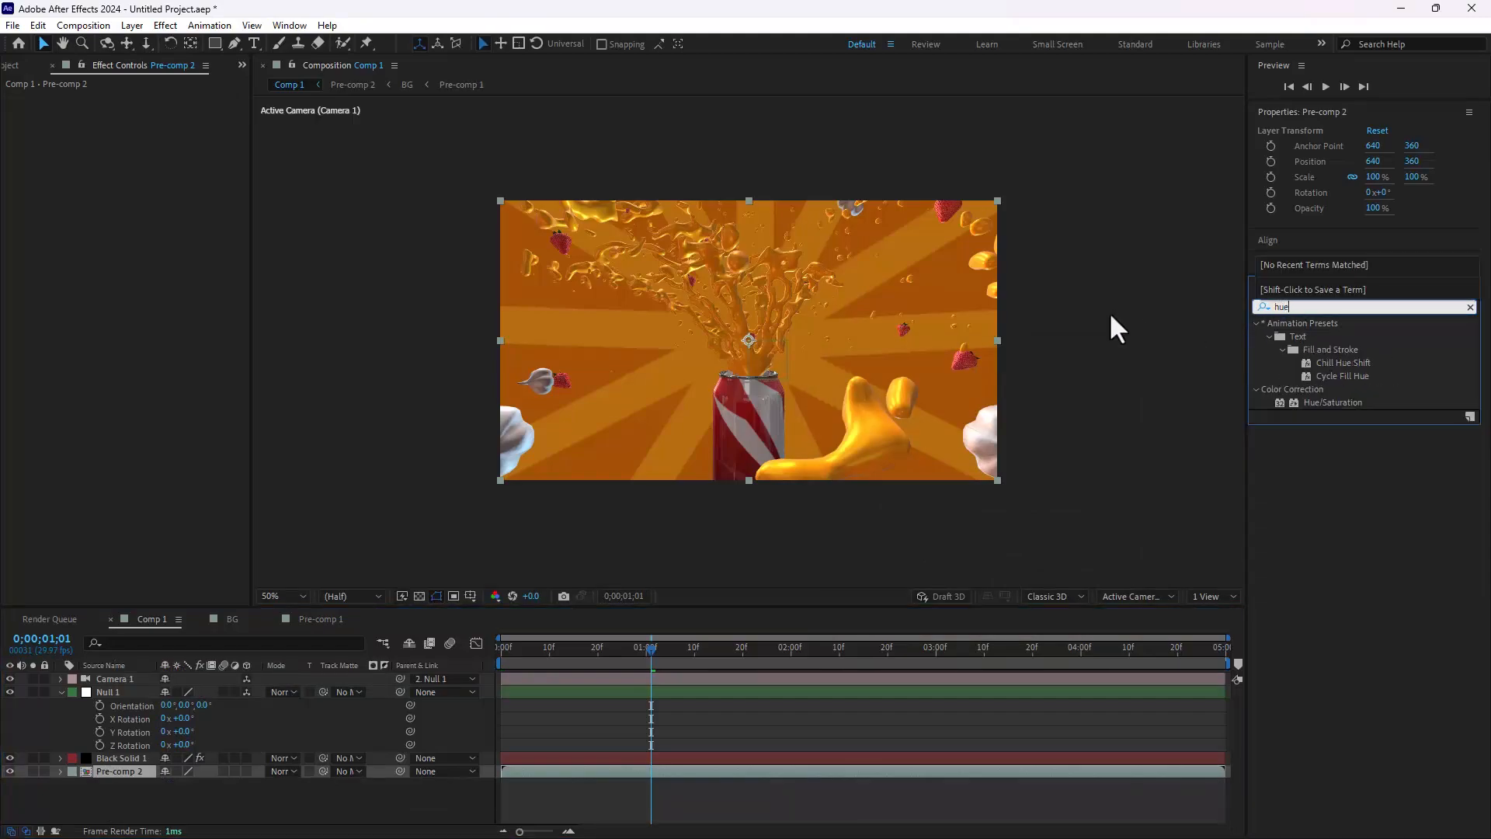
double_click(1297, 400)
left_click_drag(163, 185, 493, 222)
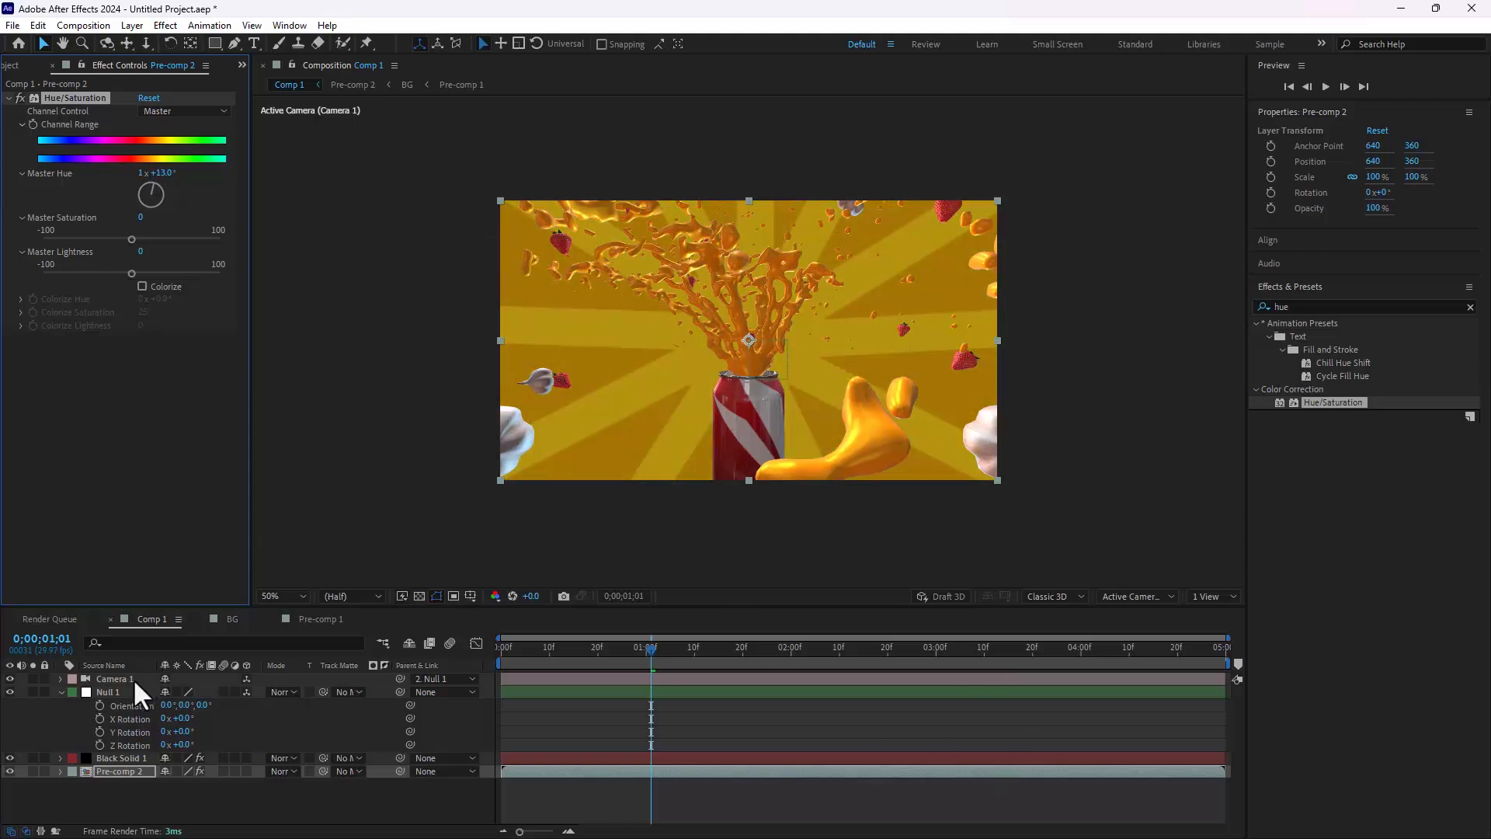
left_click_drag(522, 648, 497, 648)
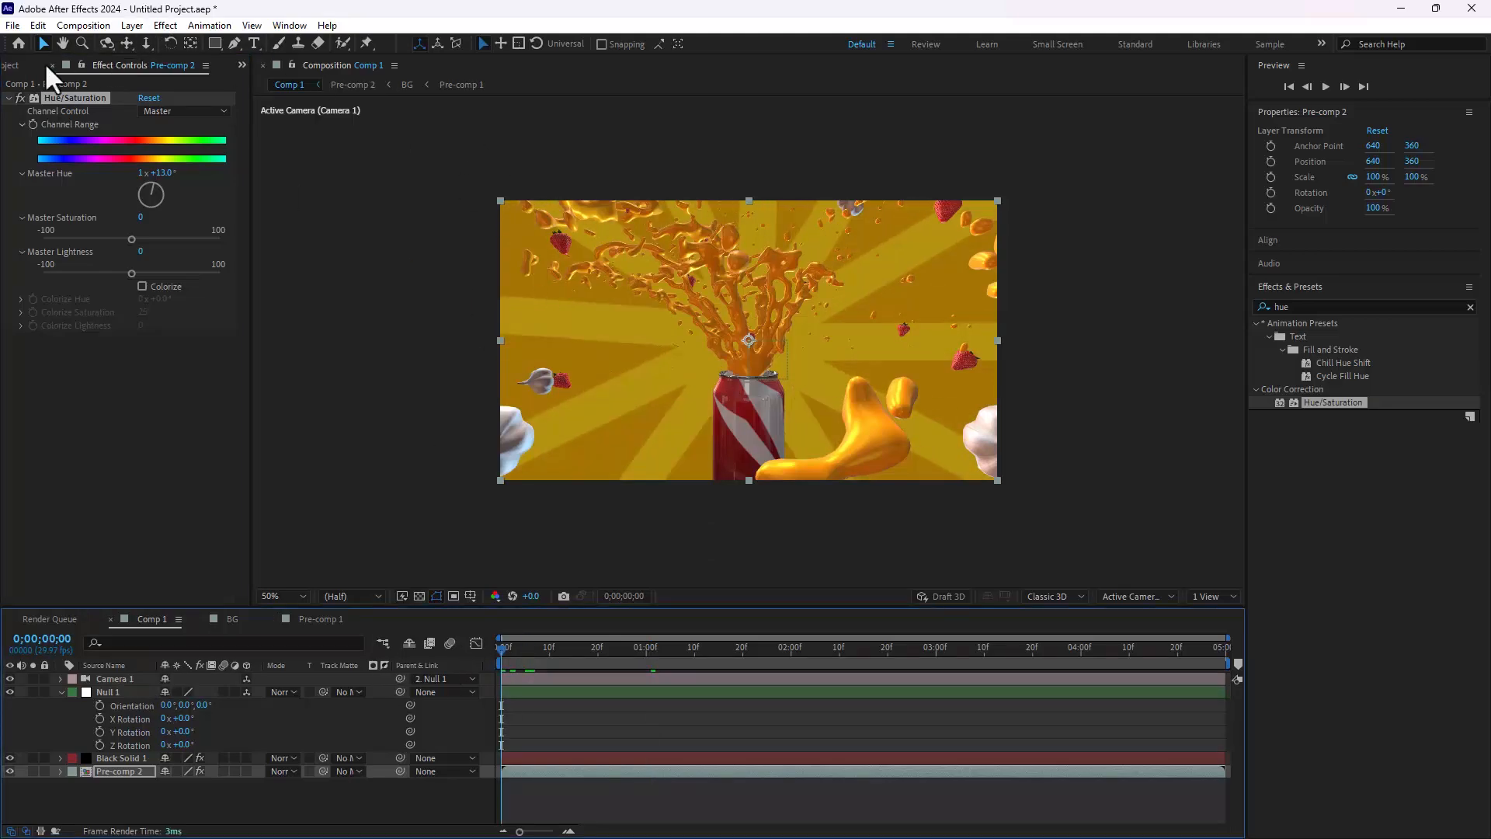
Step: Duplicate the Comp 1 composition in the project
left_click(14, 67)
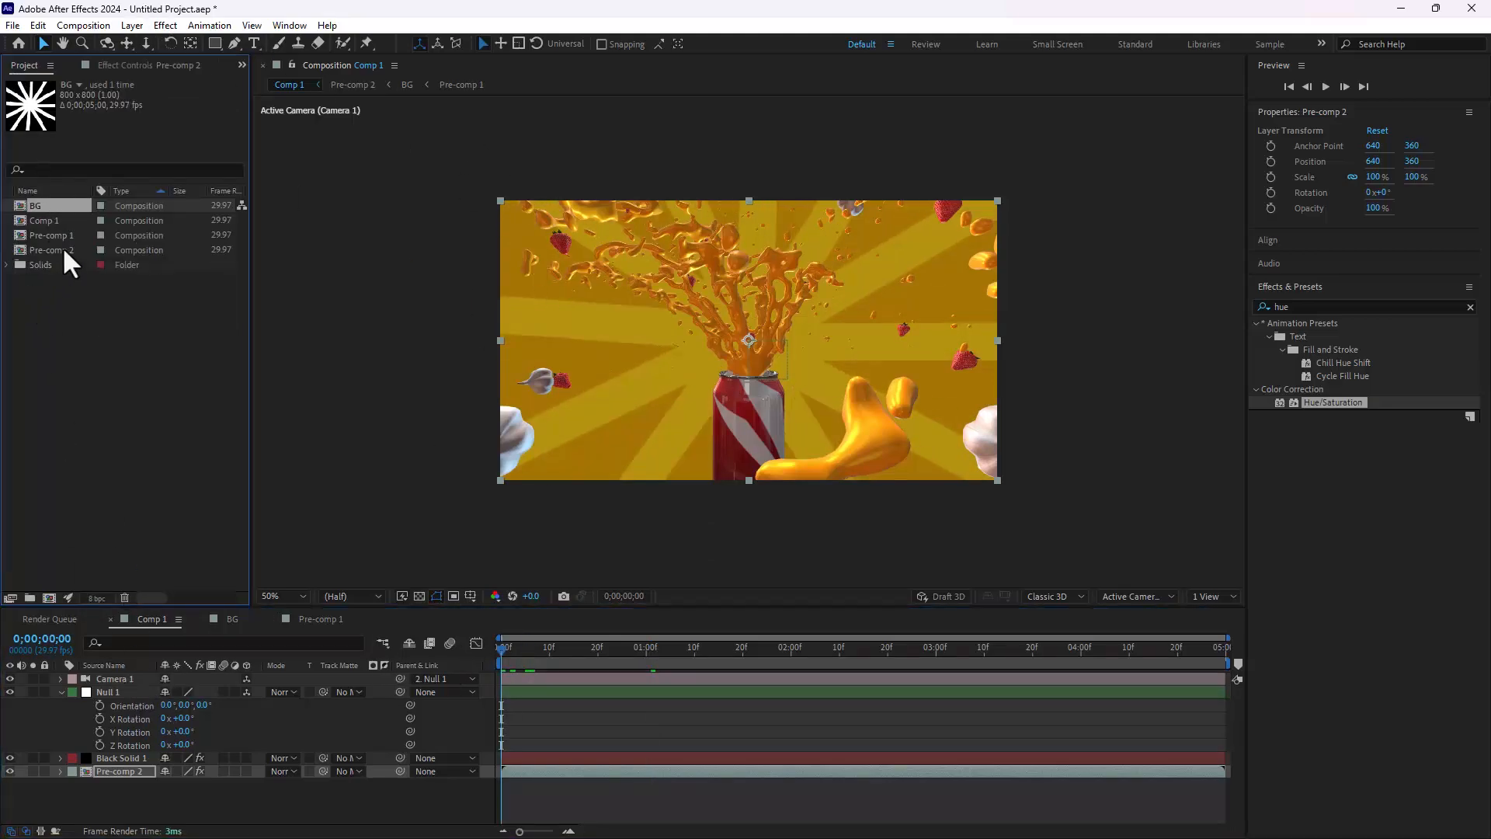
left_click(45, 222)
key("ctrl+d")
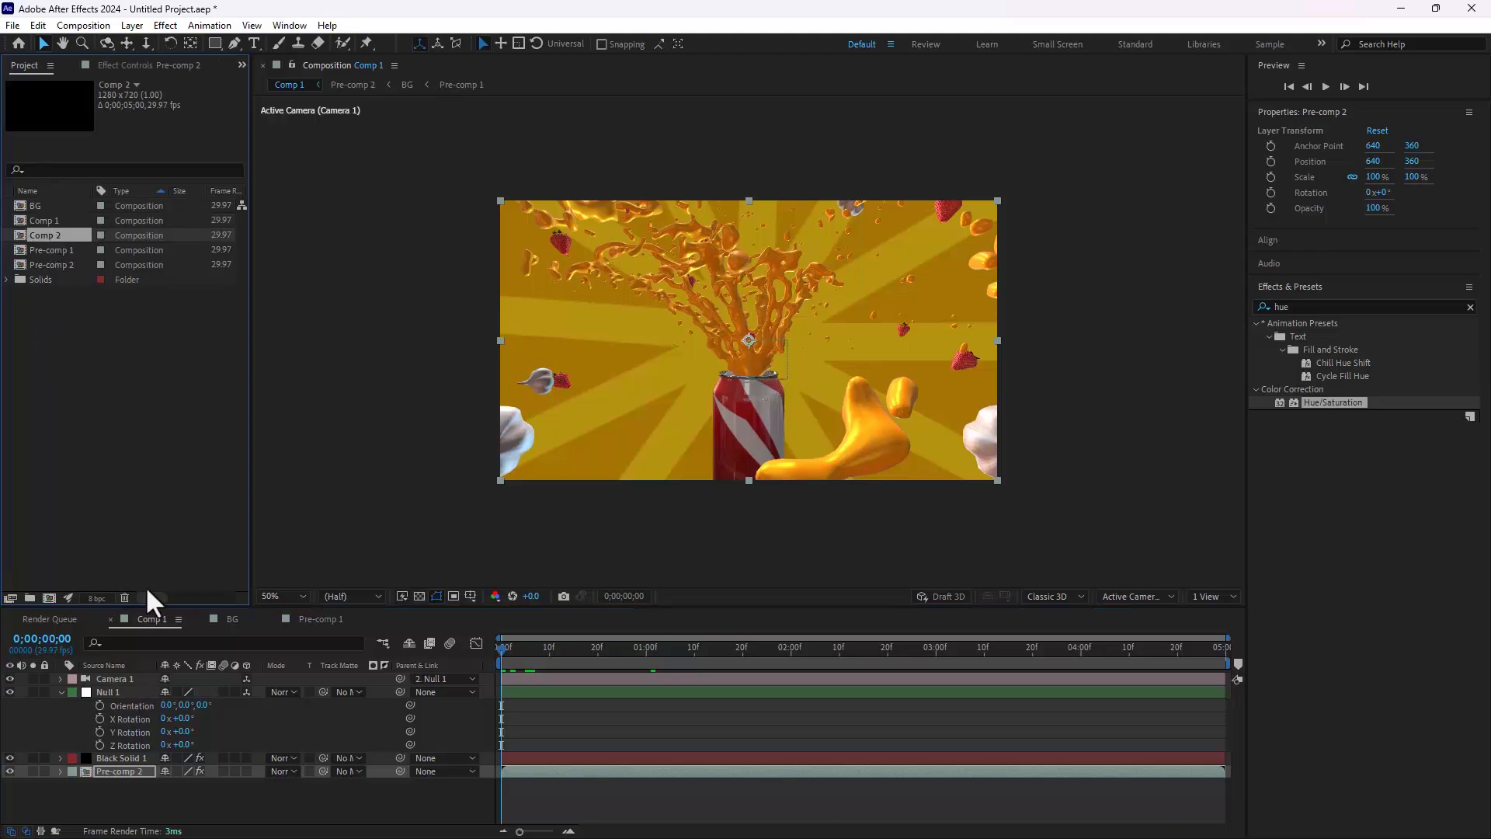
Step: Keyframe Null 1's Y Rotation in Comp 1 from the first frame to 1x+0.0° at 0;00;04;29 and scrub through the orbit
left_click(247, 804)
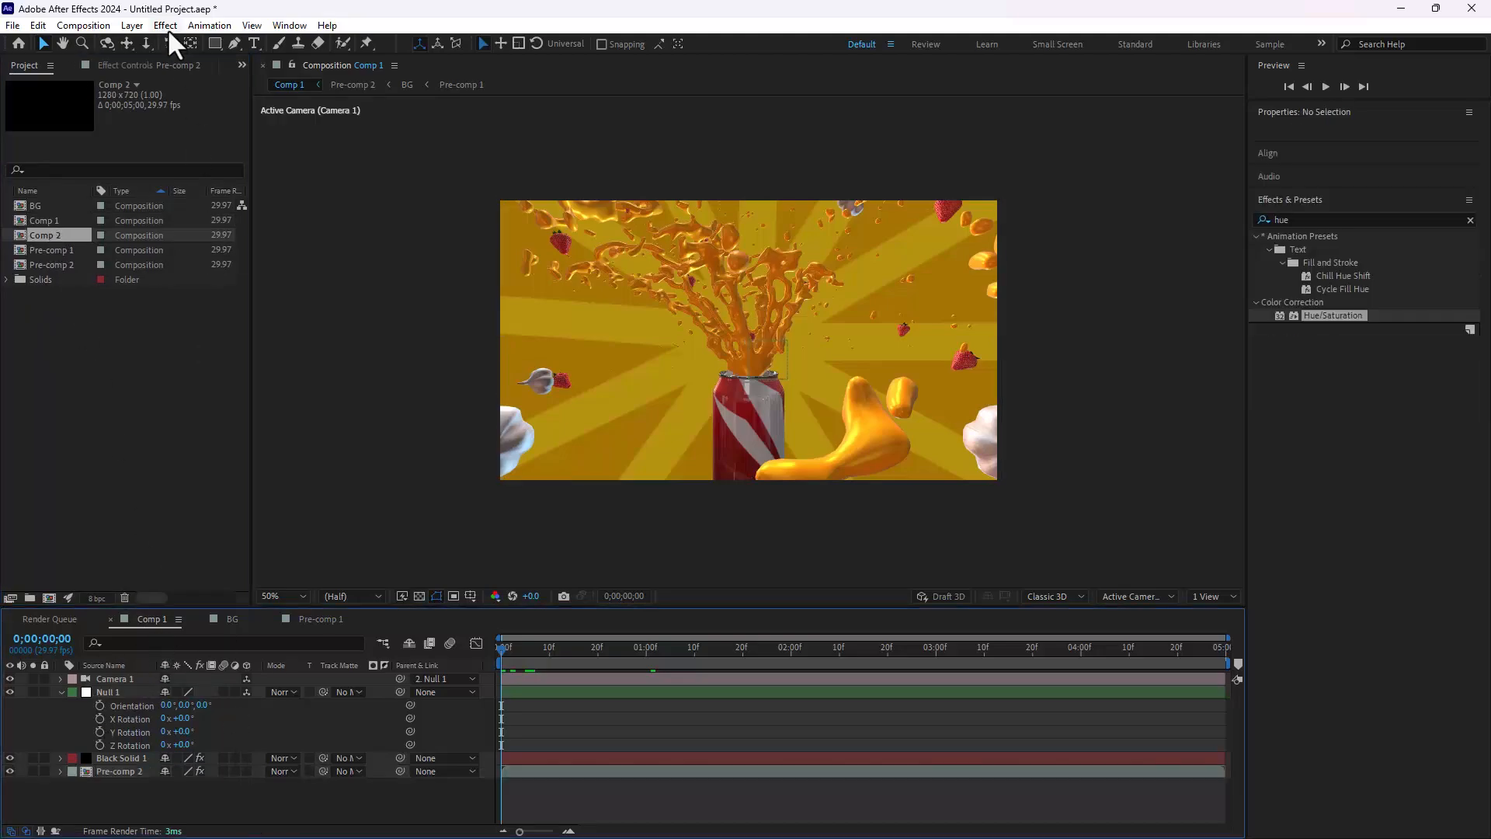
left_click(101, 731)
left_click_drag(506, 647, 1340, 698)
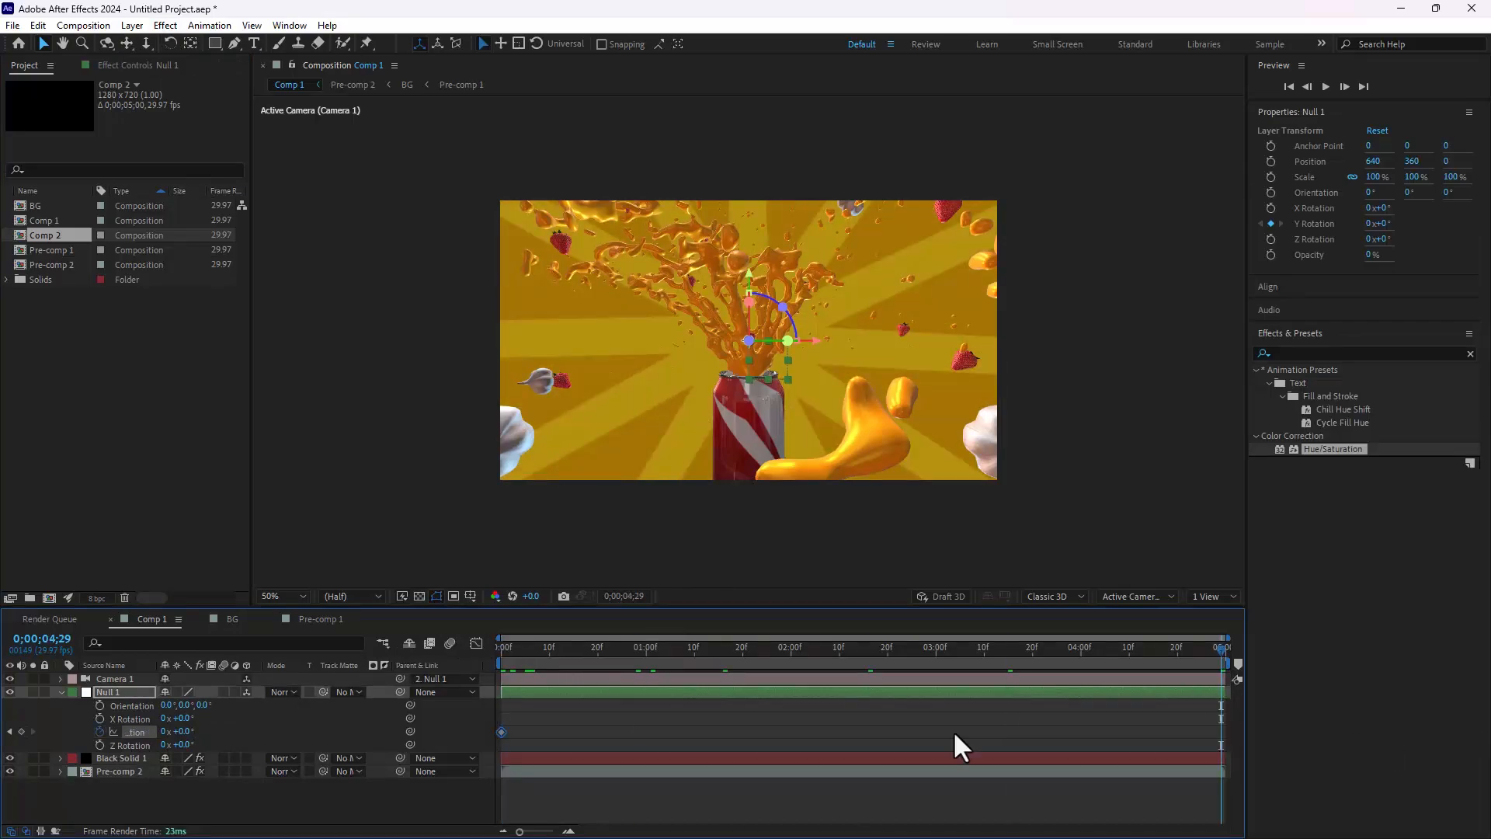
left_click(163, 732)
type("1")
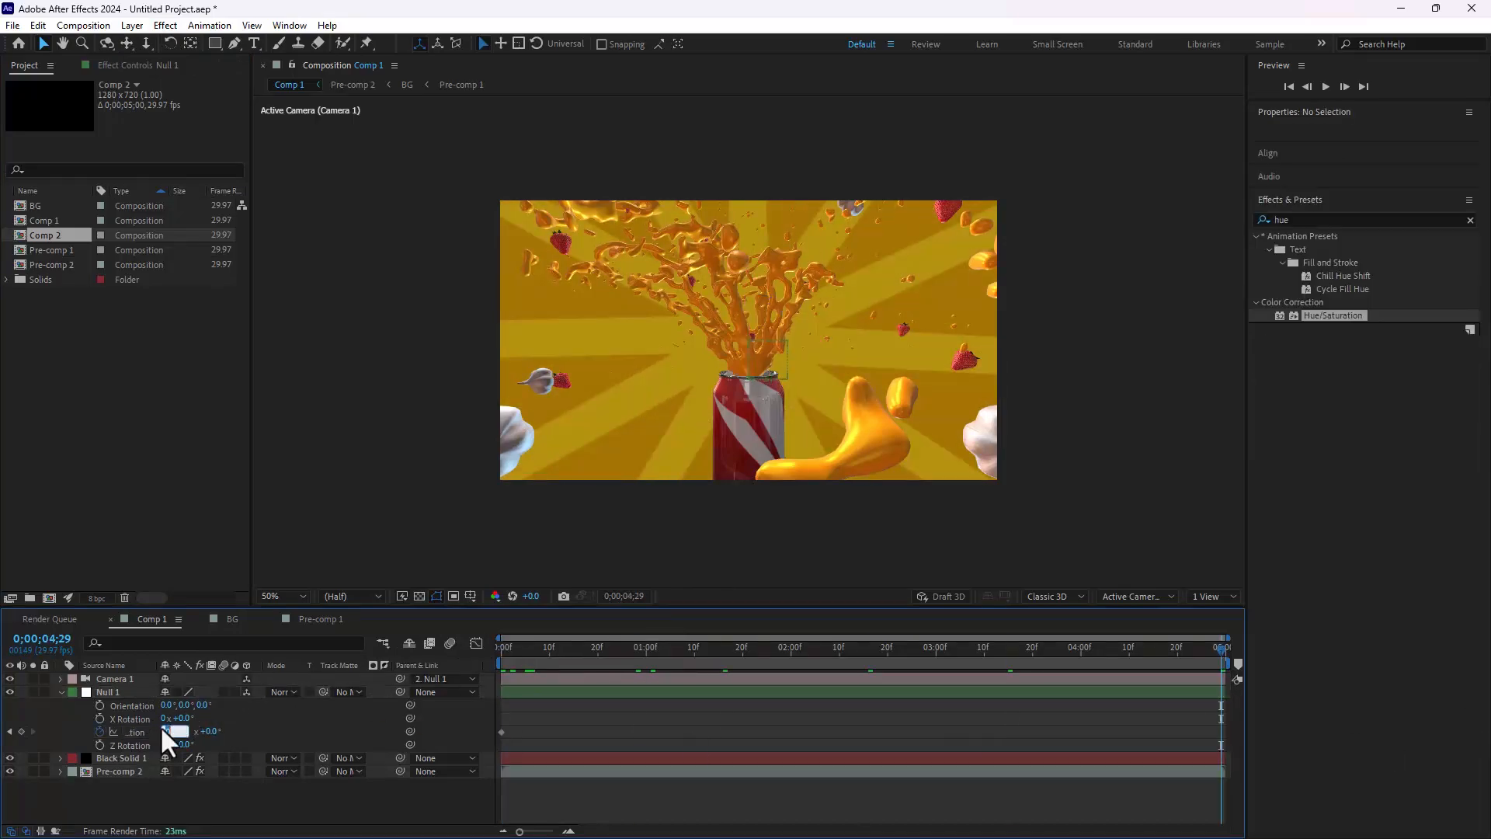
key("Return")
left_click_drag(590, 656, 892, 655)
left_click_drag(827, 710, 147, 744)
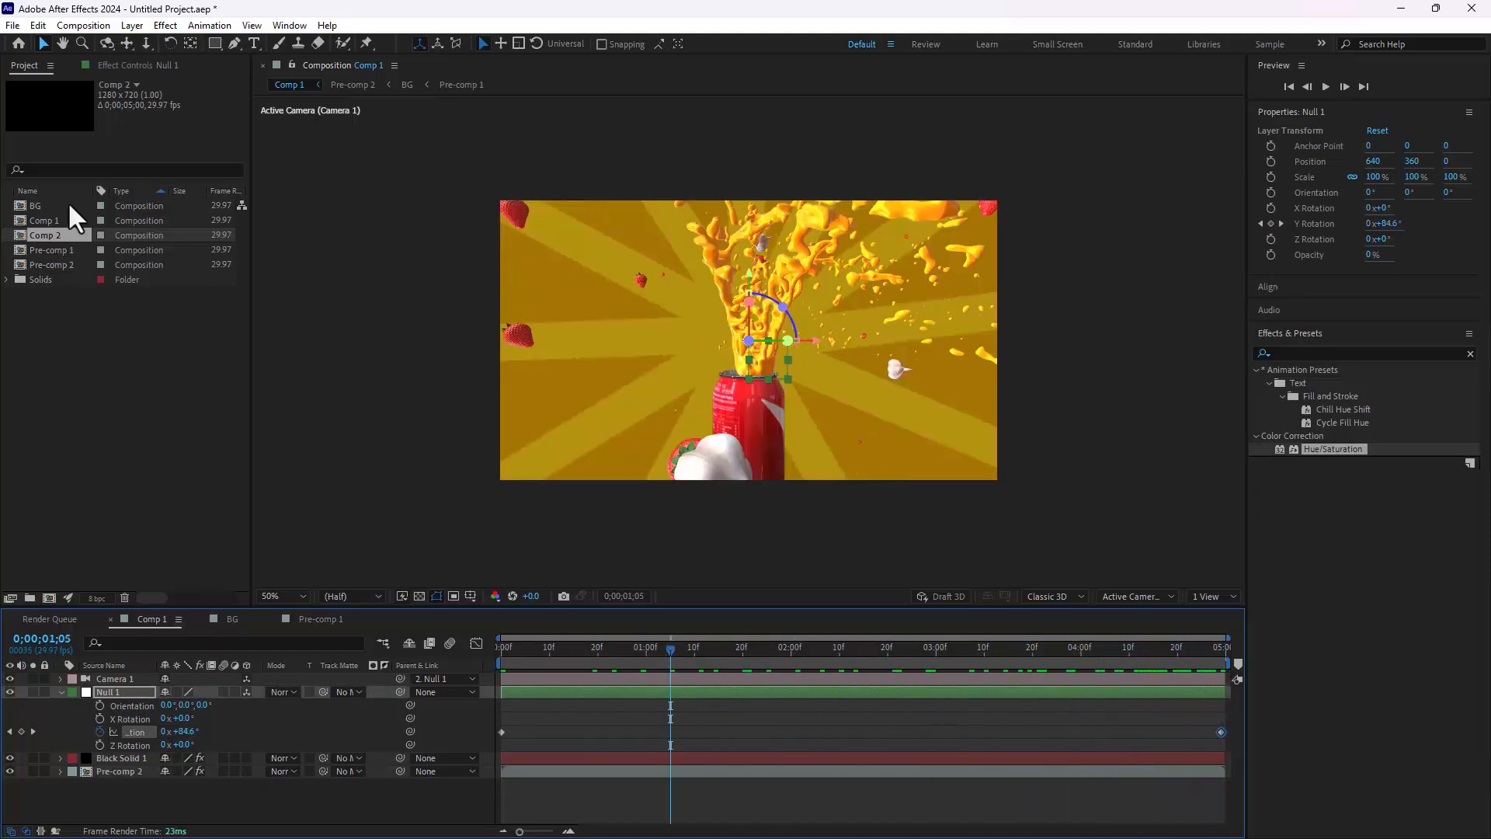
Step: Open Comp 2 and dolly and pan the camera to a close-up of the can's side, at Position about 51, 274, -191
double_click(40, 237)
left_click(146, 43)
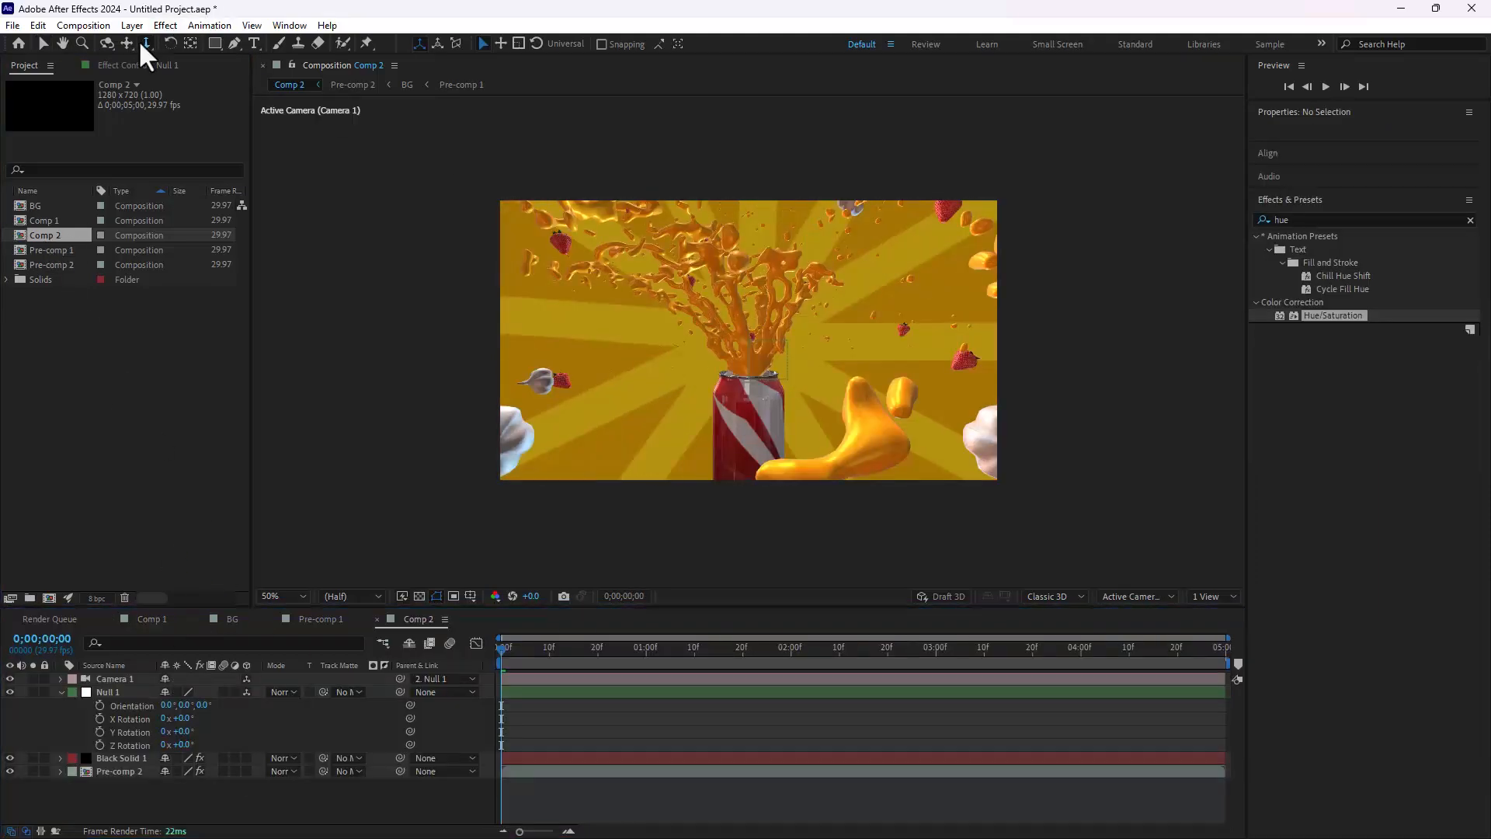
left_click_drag(770, 320, 789, 254)
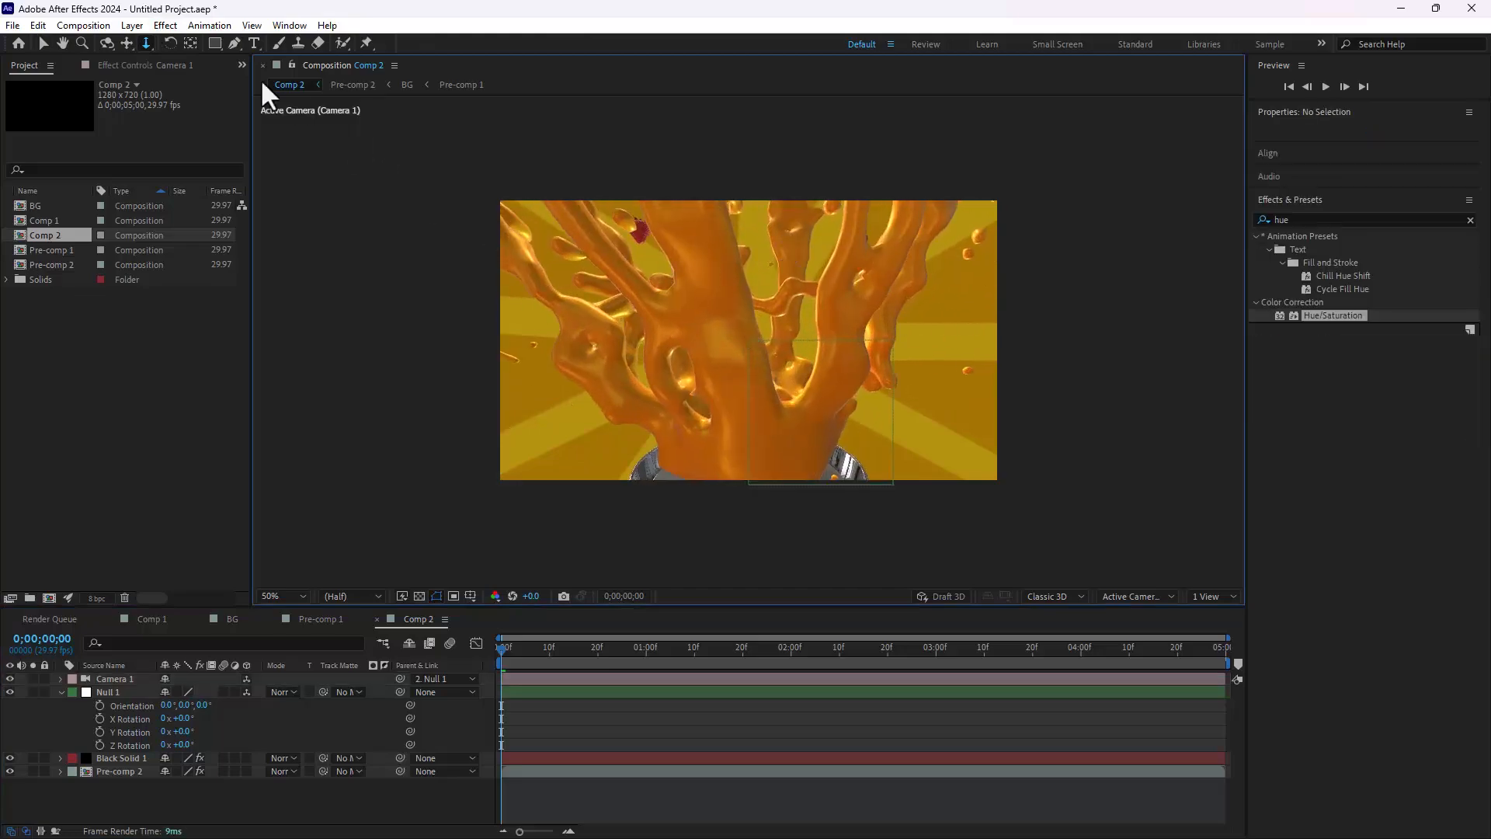
left_click(126, 43)
left_click_drag(759, 393, 676, 277)
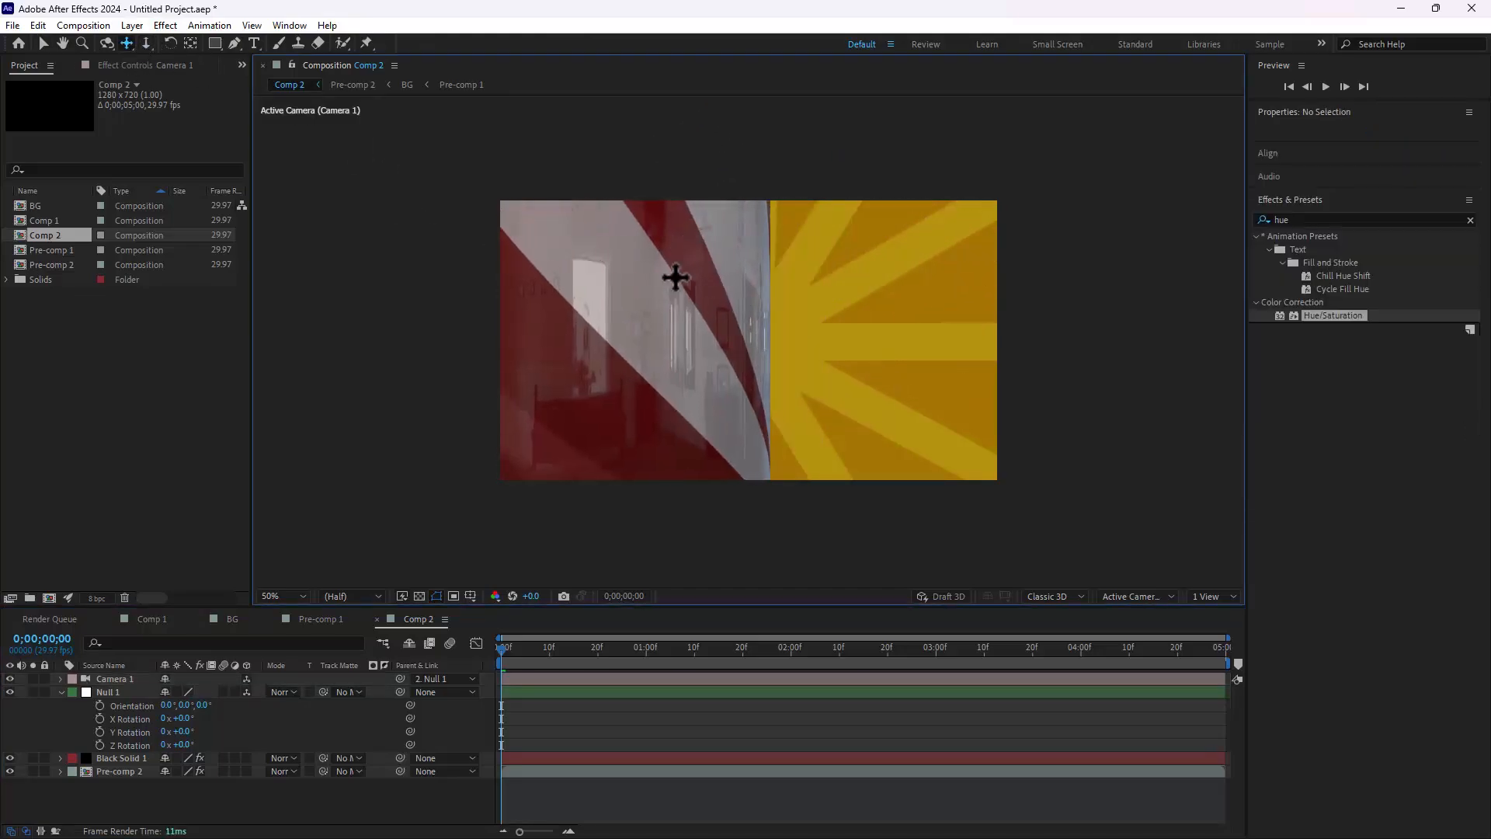
left_click_drag(623, 365, 674, 353)
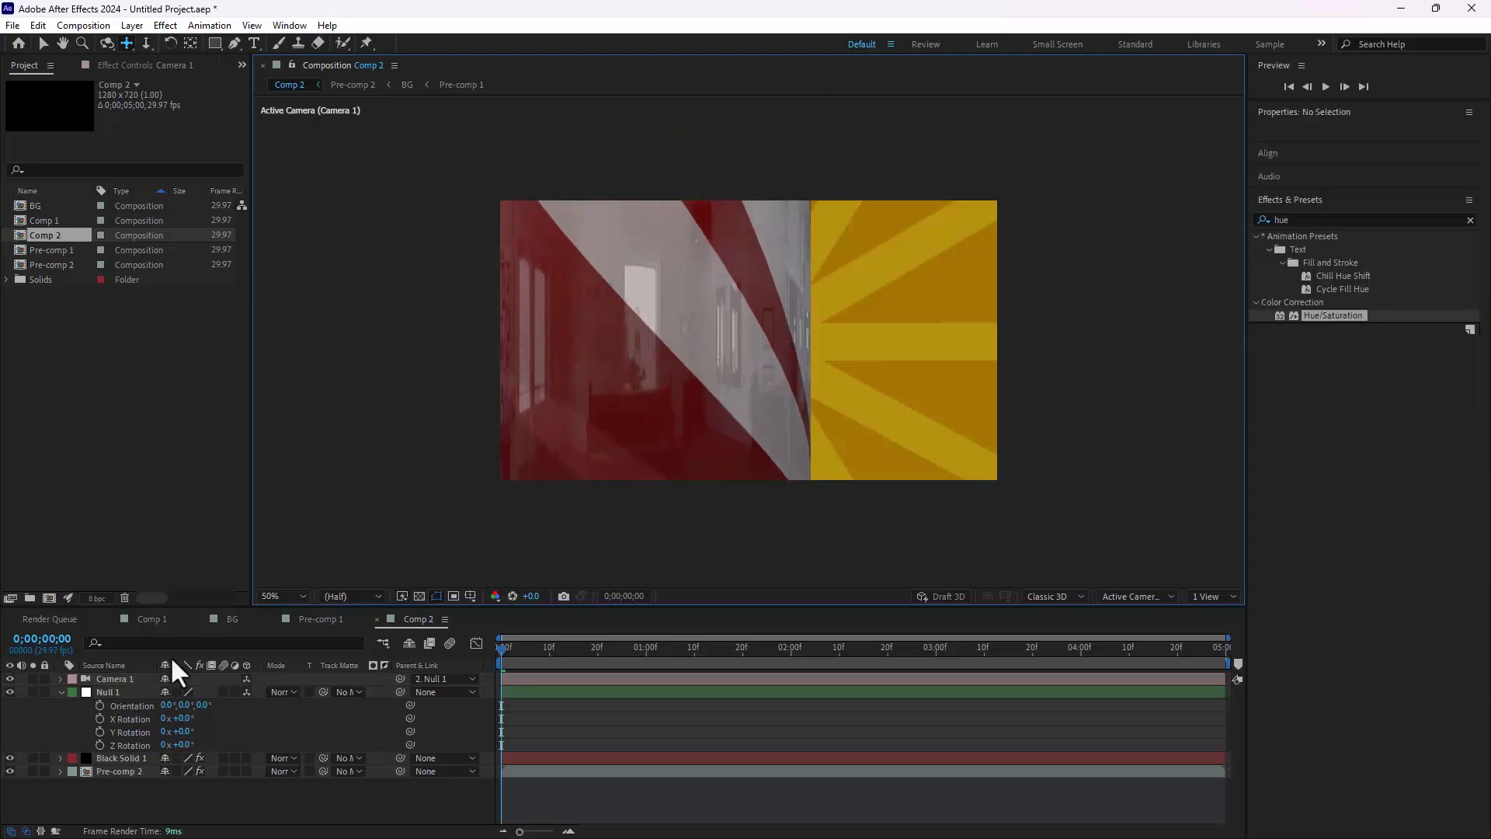
Step: Expand Camera 1's transform properties and set starting keyframes for Point of Interest, Position, Orientation and all three rotations at the first frame
left_click(100, 678)
left_click(60, 679)
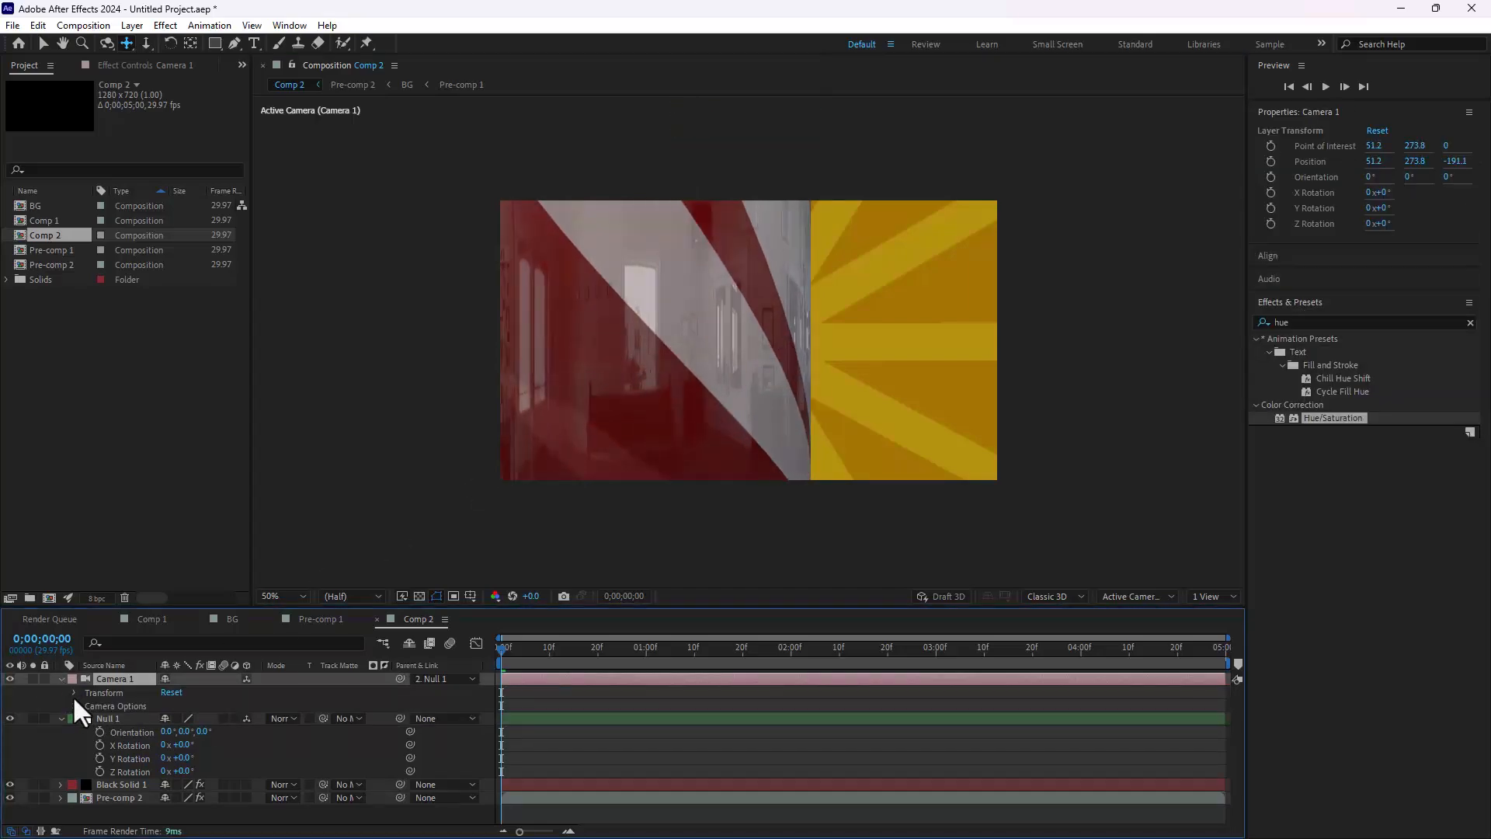
left_click(75, 692)
left_click(100, 704)
left_click(99, 717)
left_click(100, 730)
left_click(99, 743)
left_click(100, 757)
left_click(99, 771)
Step: Animate Camera 1 at 0;00;04;10 by panning to the can's top, orbiting and dollying back to show the splash, and scrub through the move
left_click_drag(967, 647, 1129, 647)
left_click_drag(727, 251, 739, 443)
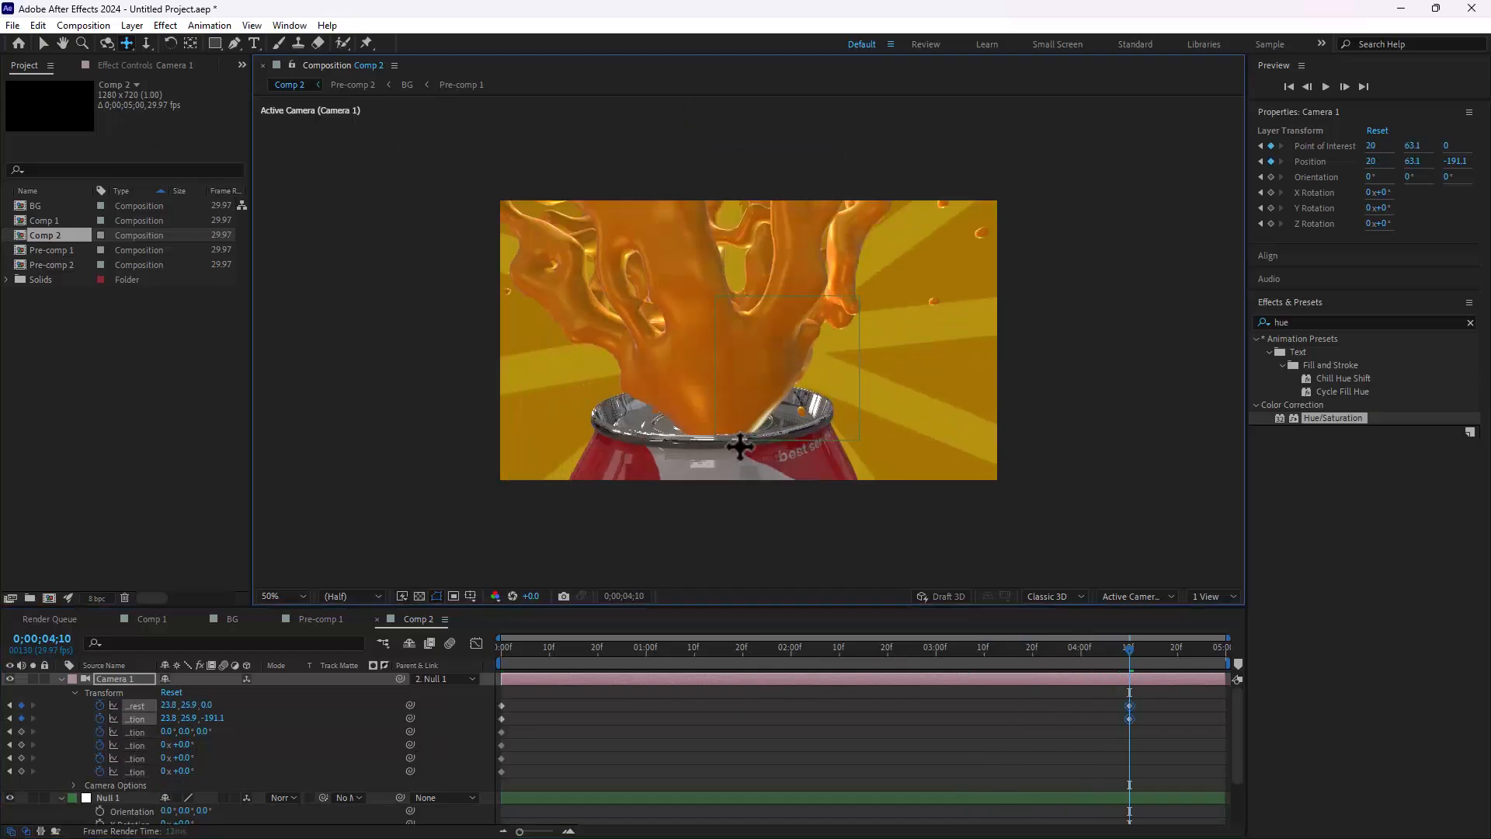
left_click(107, 43)
left_click_drag(716, 343, 777, 404)
left_click(127, 43)
left_click(146, 43)
left_click_drag(692, 250, 729, 425)
left_click_drag(565, 645, 964, 718)
left_click_drag(1074, 716, 71, 800)
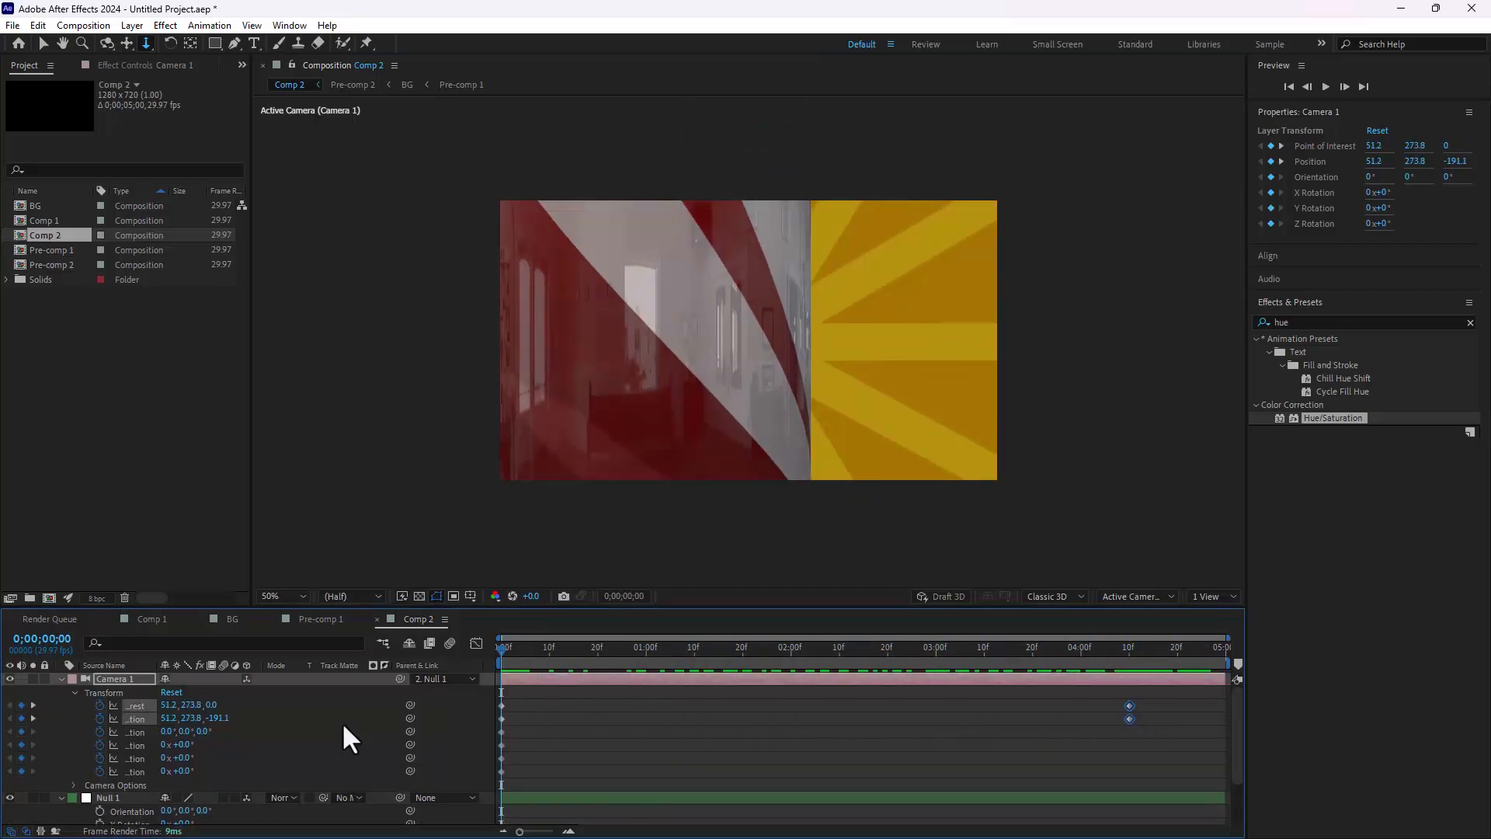
Step: Keyframe Null 1's Y Rotation in Comp 2 from 0x+0.0° at the first frame to 1x+0.0° at 0;00;04;29, and scrub through the result
scroll(343, 721, "down", 3)
left_click_drag(170, 770, 256, 779)
key("ctrl+z")
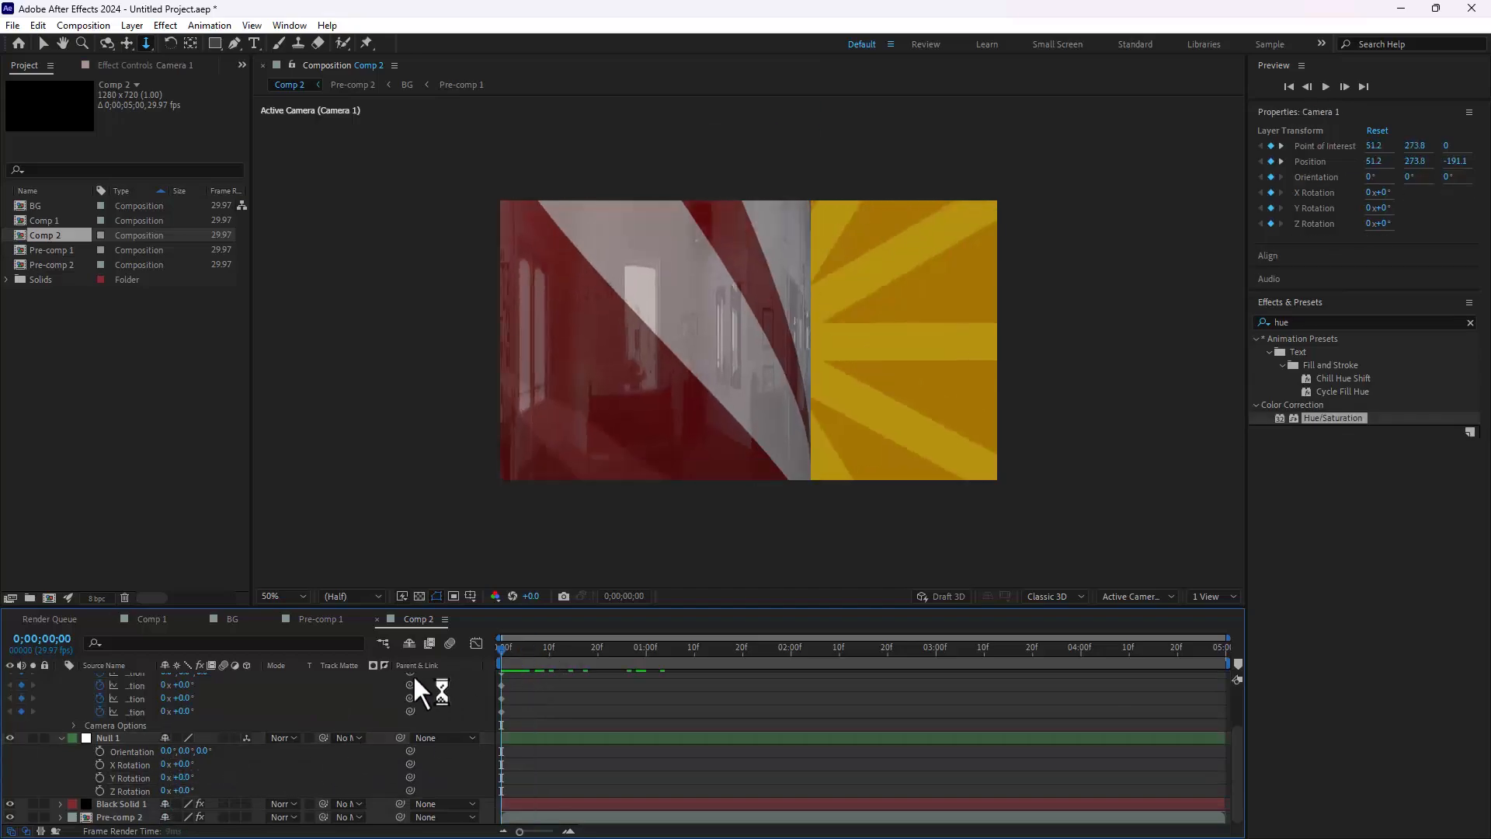
left_click(100, 777)
left_click_drag(987, 651, 1364, 660)
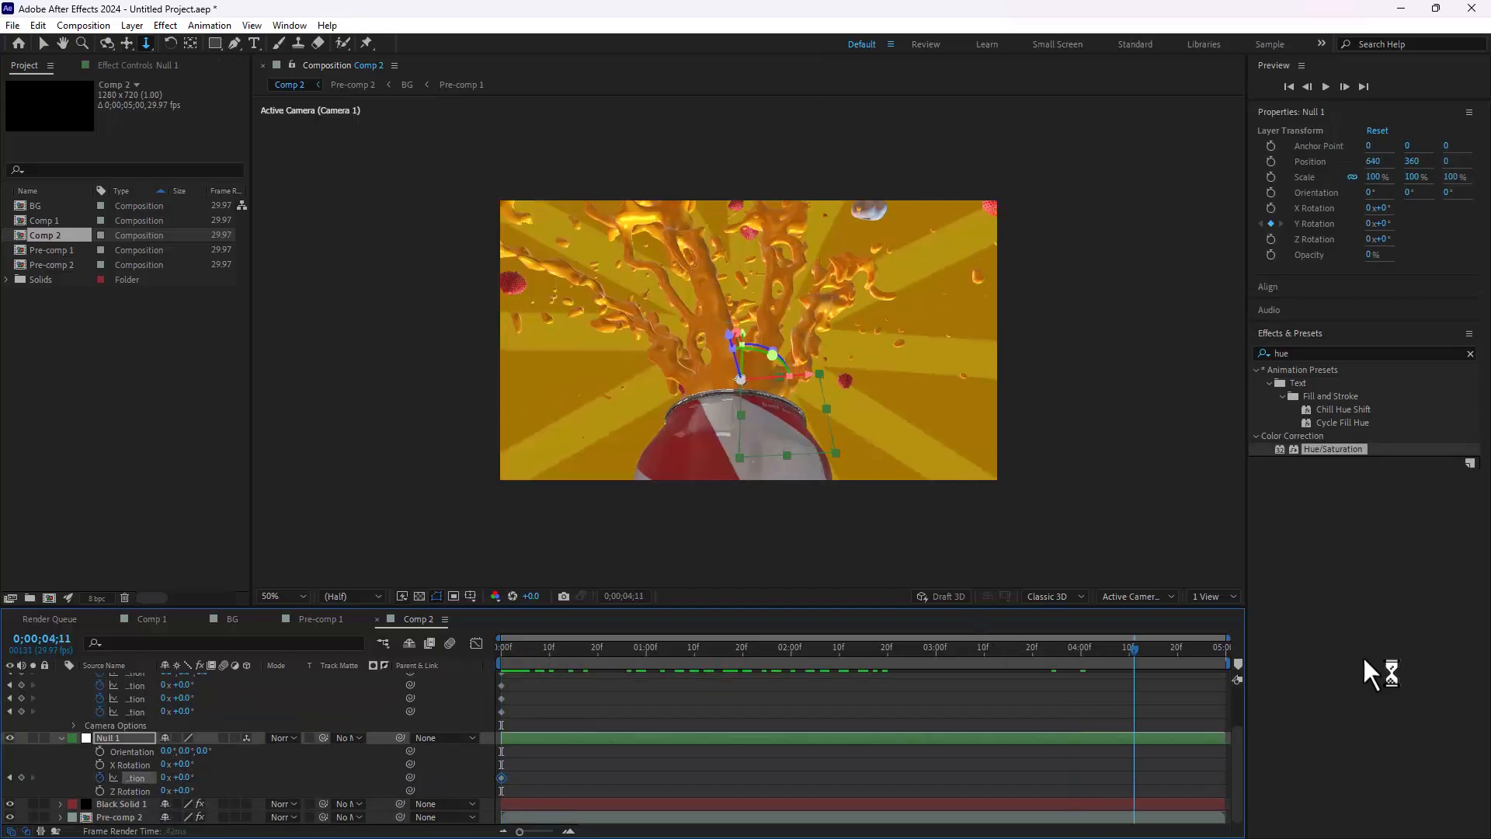
left_click(164, 778)
type("1")
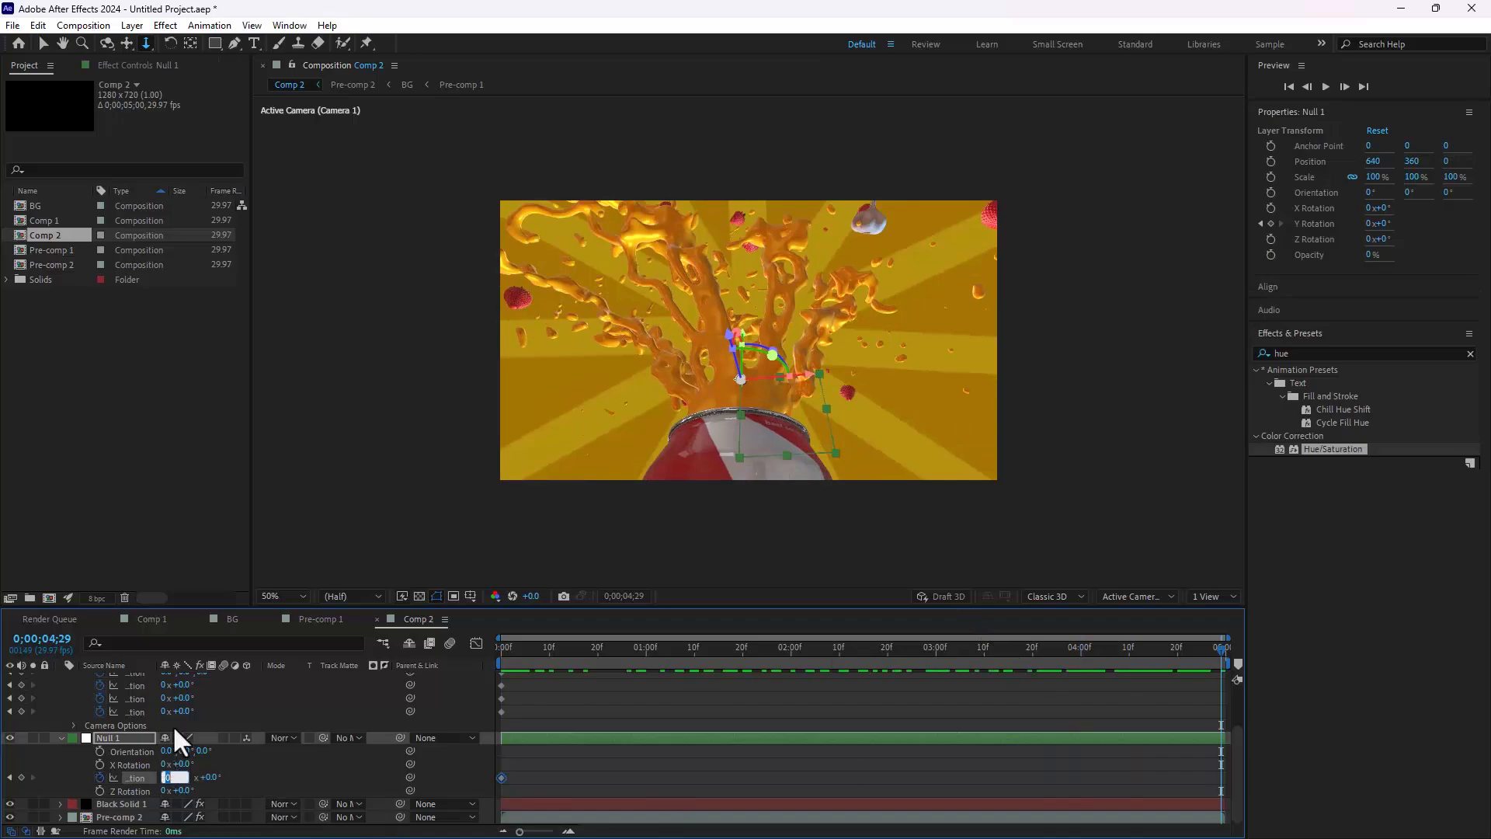
key("Return")
left_click_drag(546, 644, 1312, 659)
left_click_drag(1197, 665, 713, 708)
Step: Create a new composition, Comp 3, with the HDV/HDTV 1280x720 29.97 fps preset
key("Return")
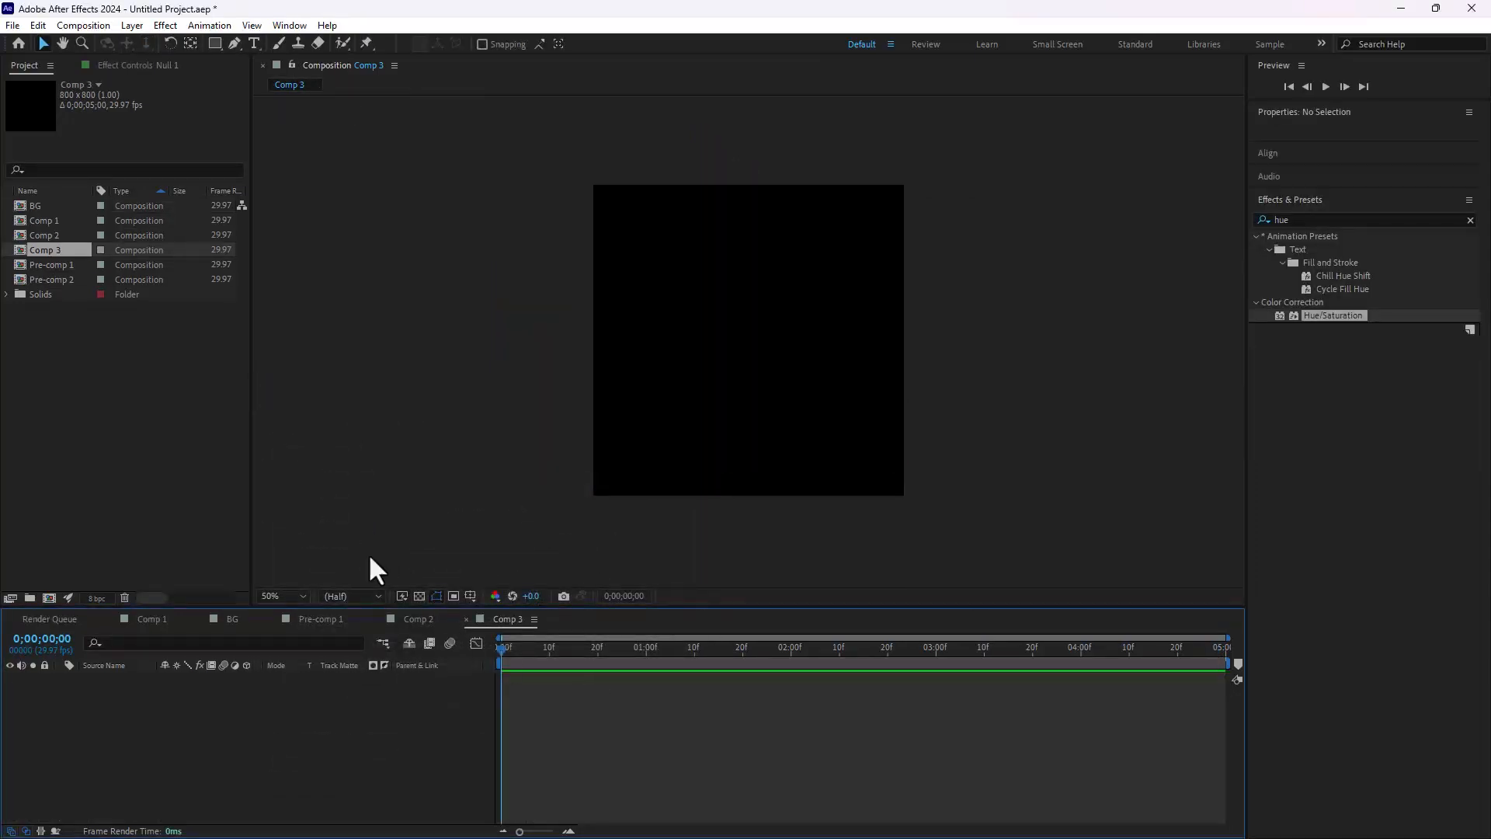
key("ctrl+k")
left_click(439, 469)
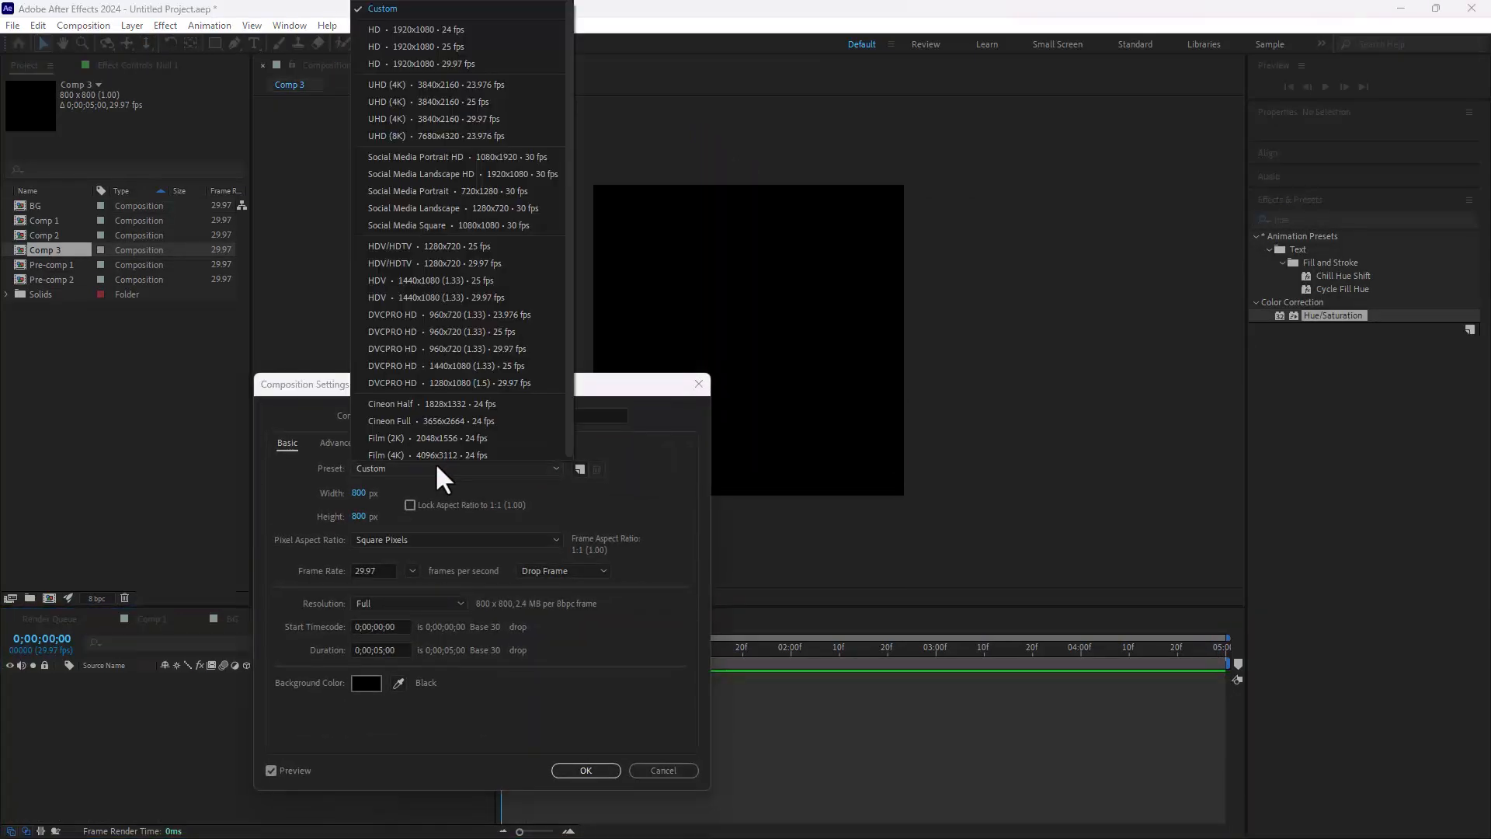
left_click(487, 265)
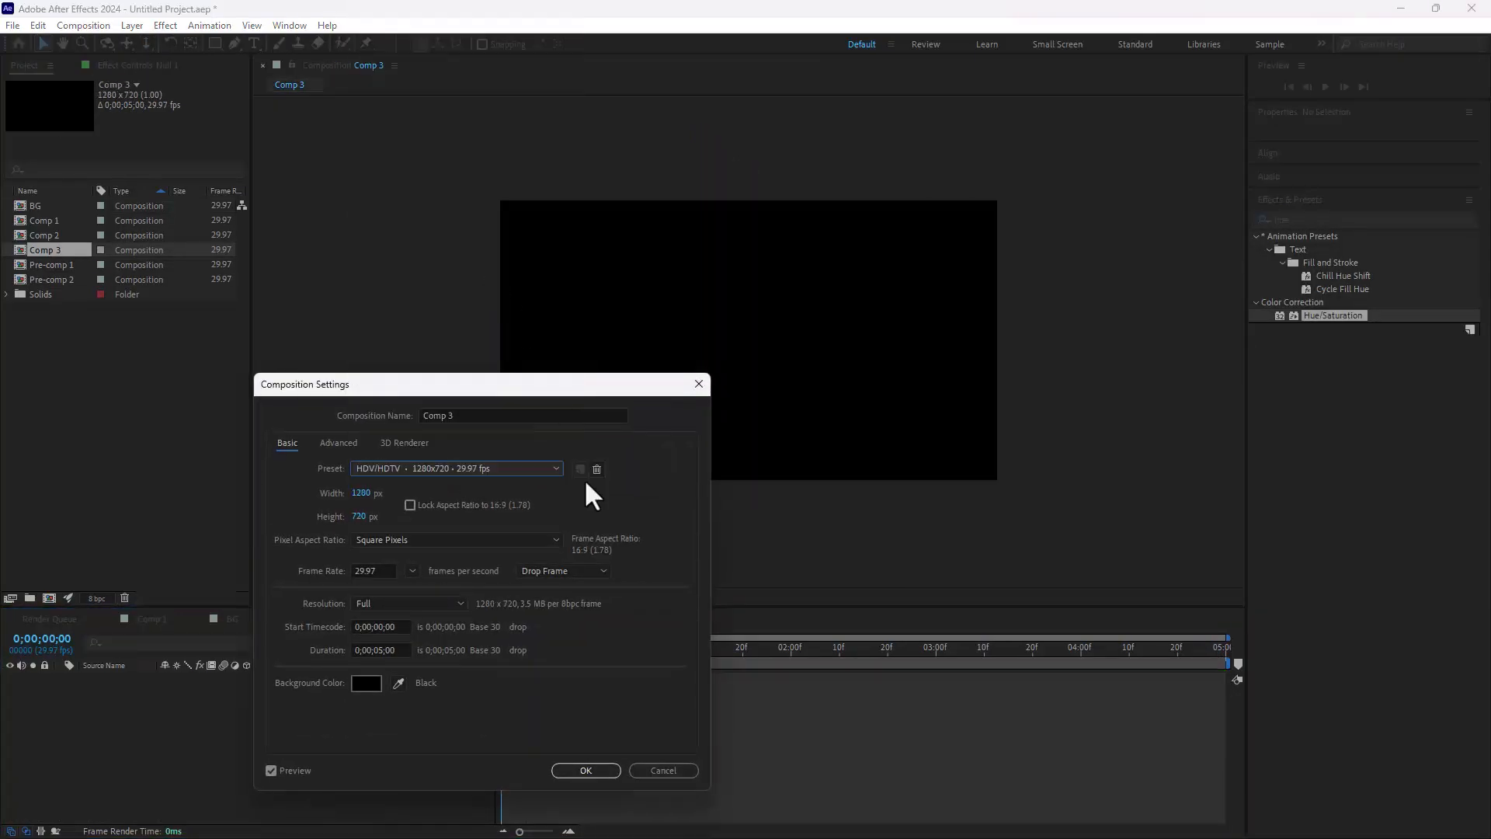
left_click(585, 769)
Step: Add Comp 1 to Comp 3 with Comp 2 above it, and shift Comp 2 to start at 0;00;02;08
left_click_drag(42, 217, 178, 725)
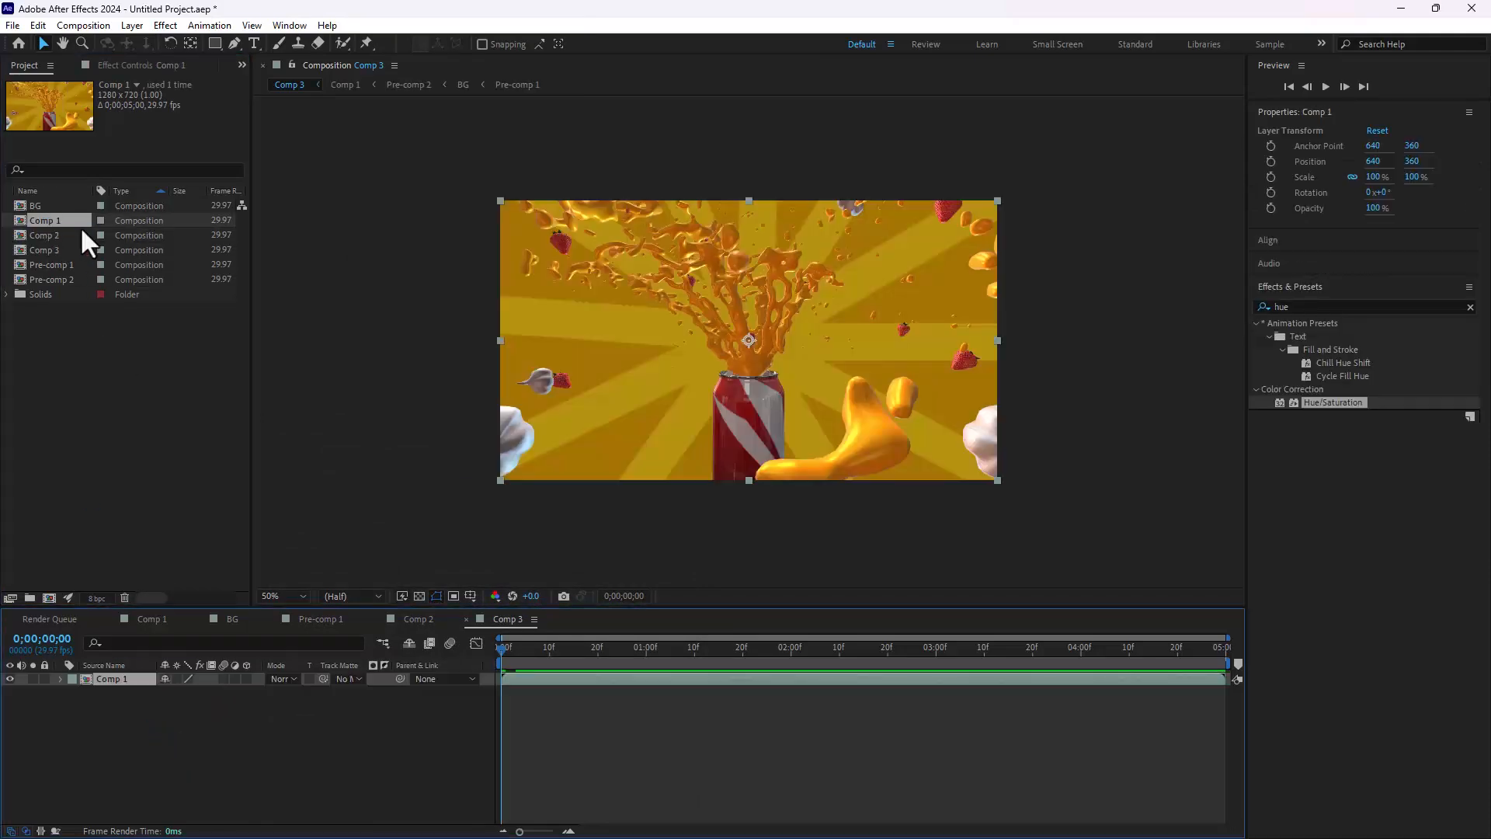
left_click_drag(78, 235, 254, 677)
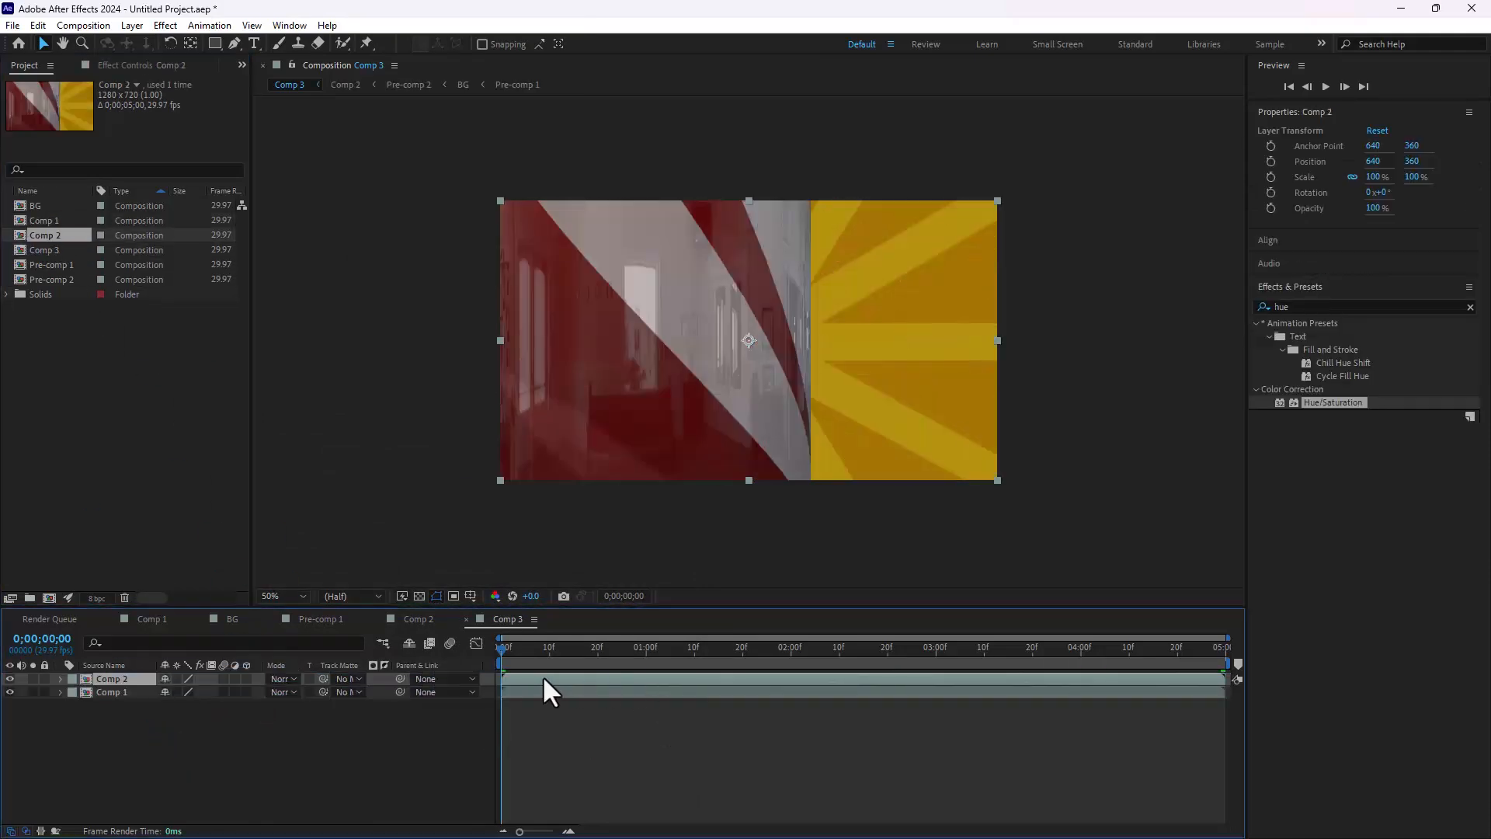
left_click_drag(544, 680, 859, 683)
left_click_drag(596, 647, 922, 681)
left_click_drag(808, 653, 877, 684)
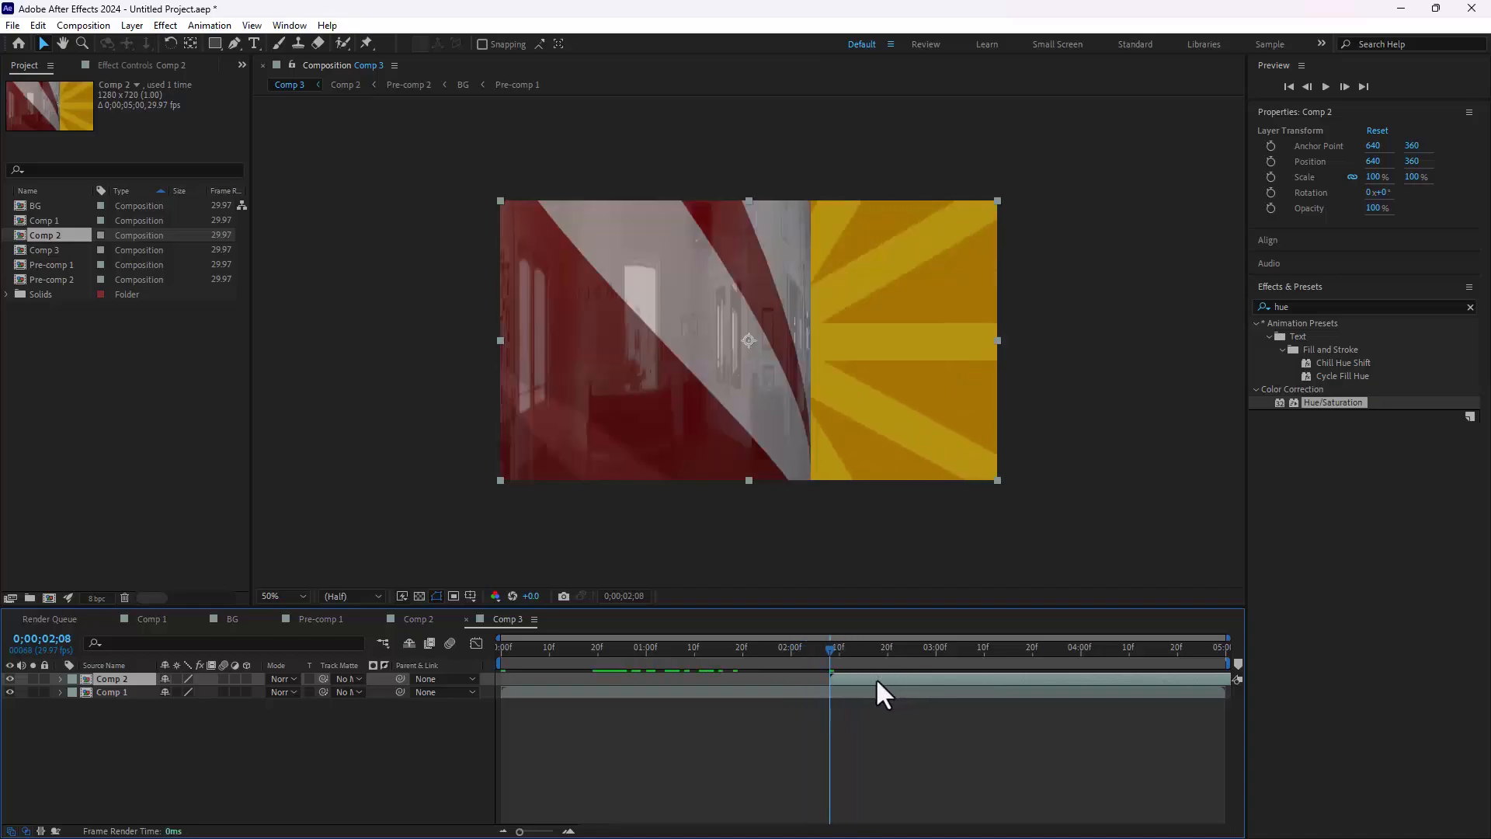
Step: Keyframe Comp 2's Opacity from 0% at 0;00;02;08 to 100% shortly before 0;00;03;00, and scrub through the cross-fade
key("t")
left_click_drag(167, 692, 38, 772)
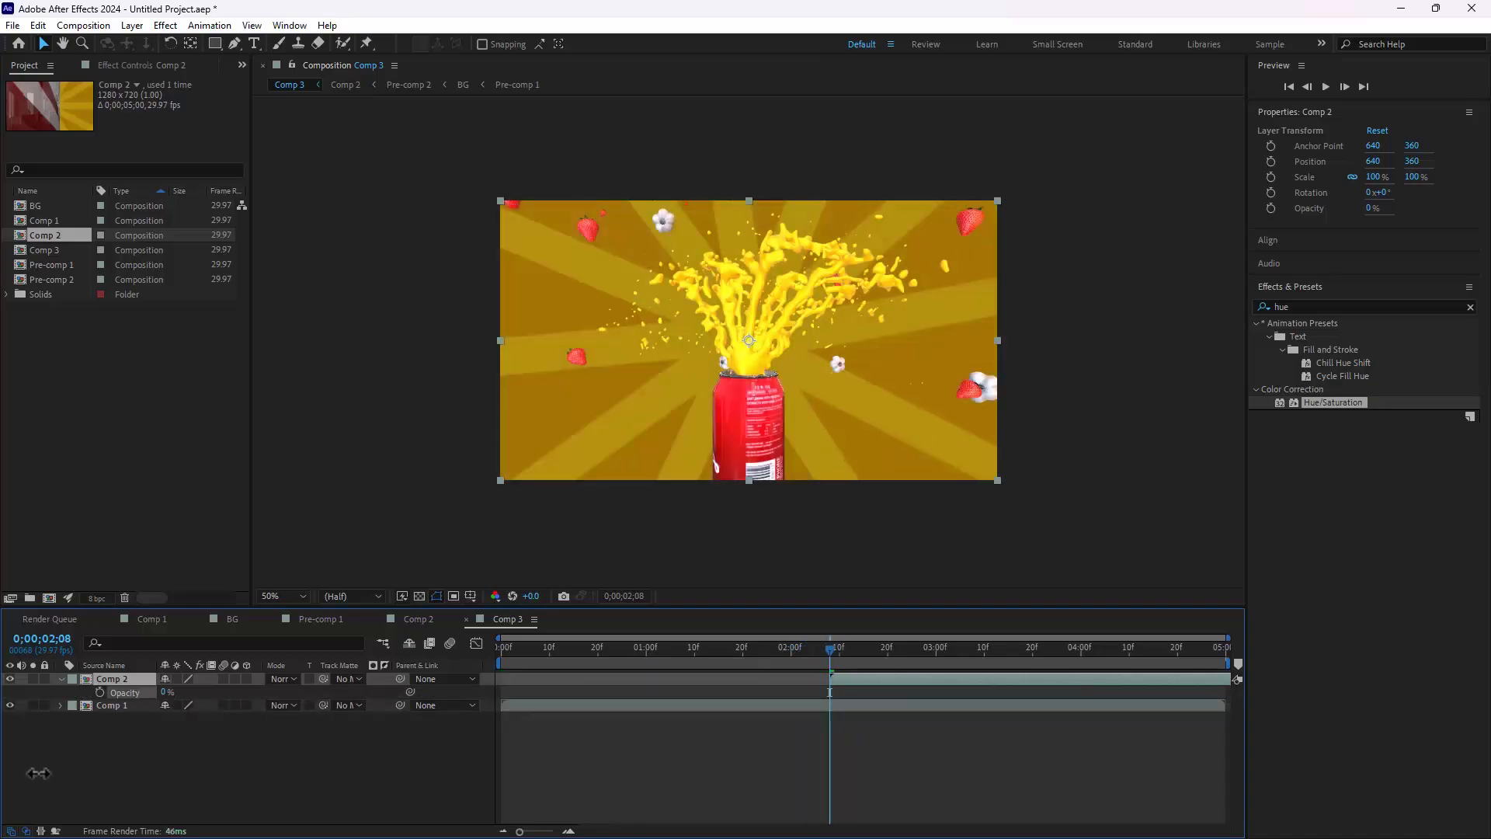
left_click(99, 692)
left_click(873, 651)
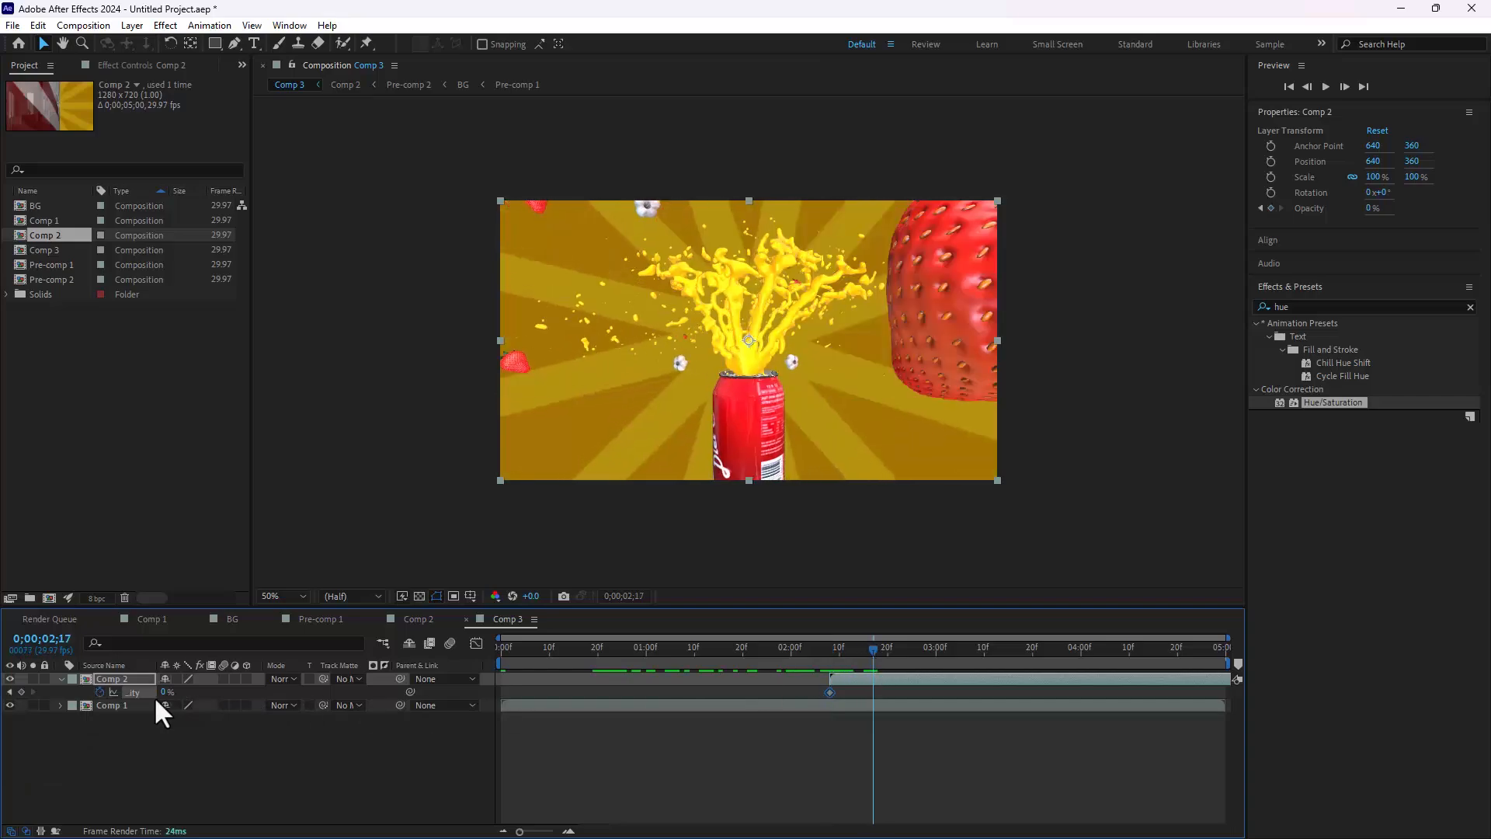
left_click_drag(167, 692, 754, 714)
left_click_drag(873, 693, 920, 696)
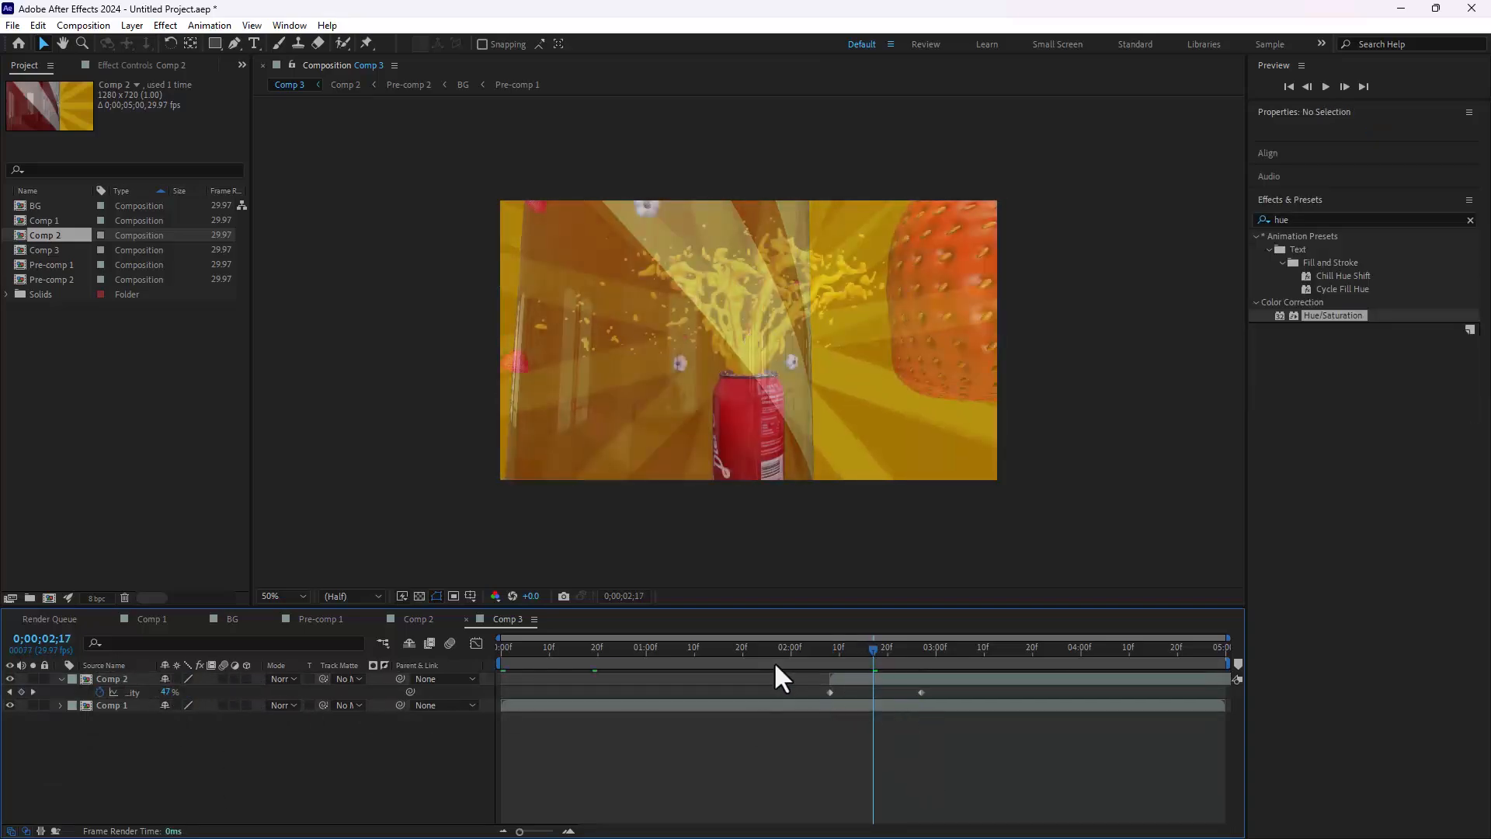
left_click_drag(774, 665, 1293, 629)
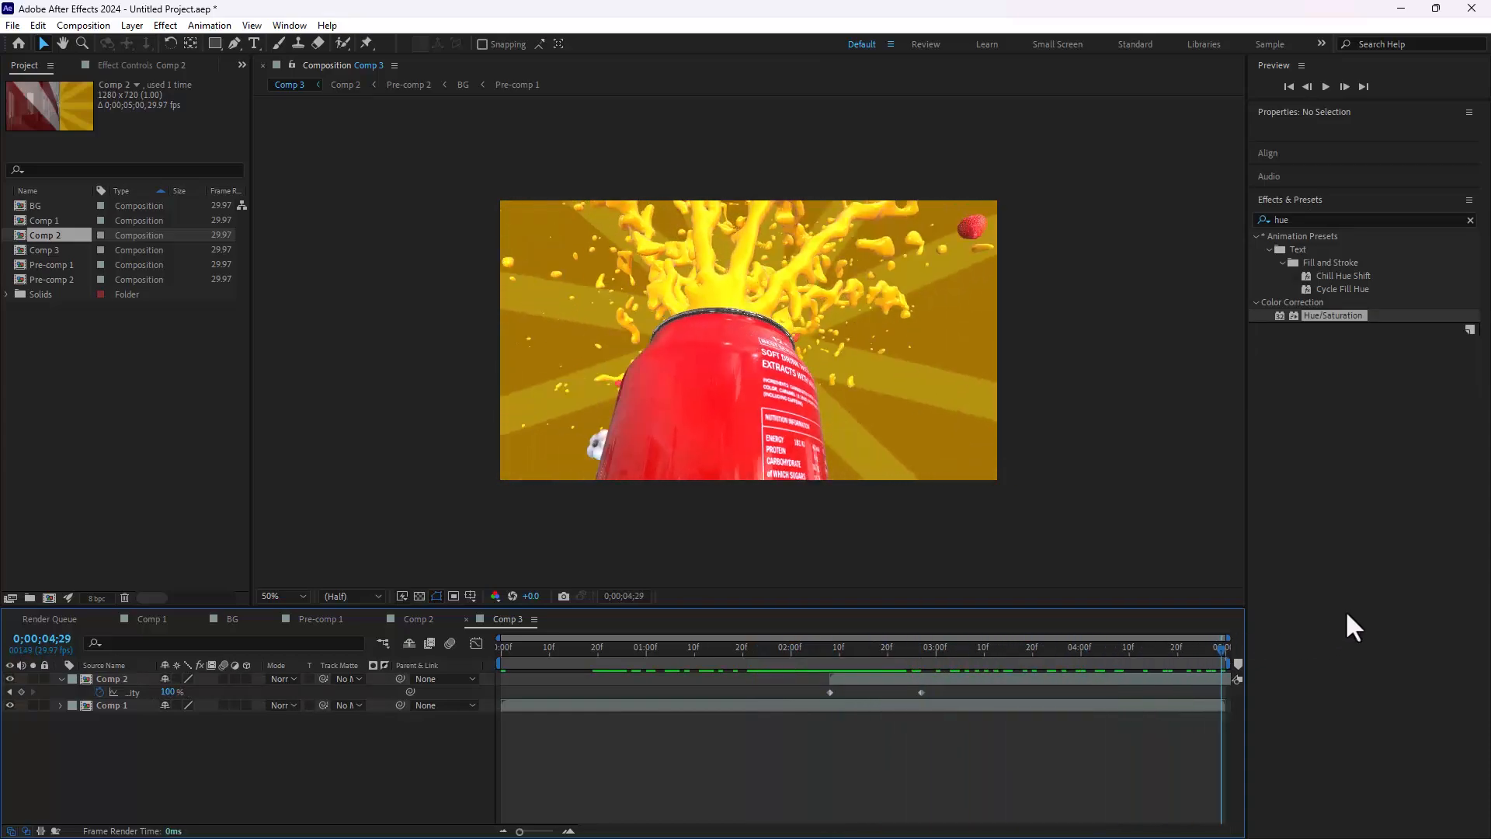